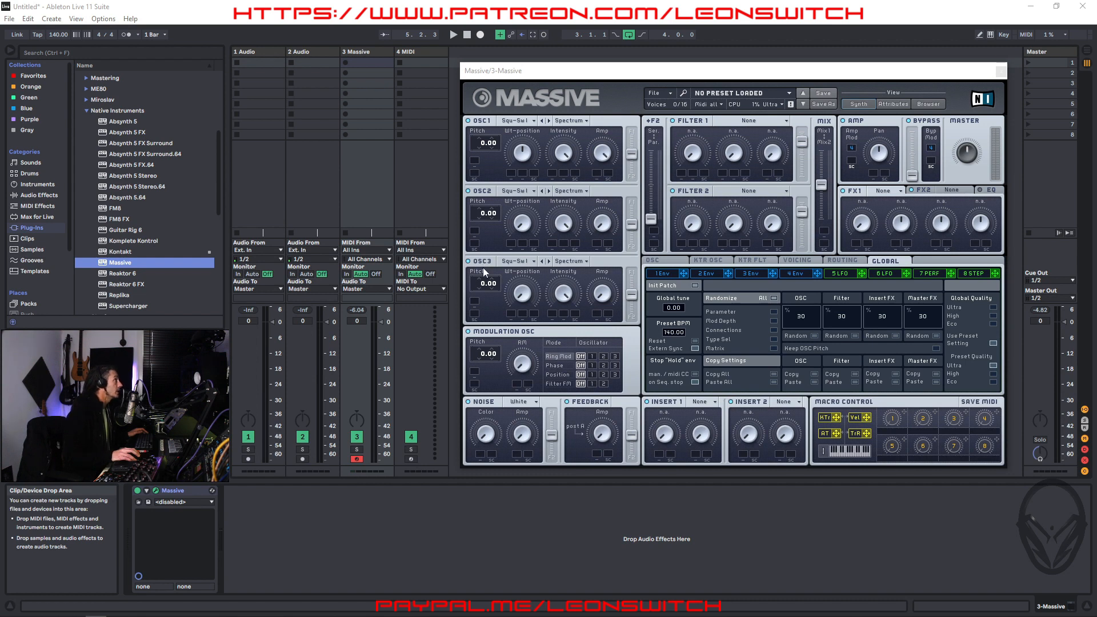
# Set OSC1's wavetable to Square-Saw II
pyautogui.click(516, 121)
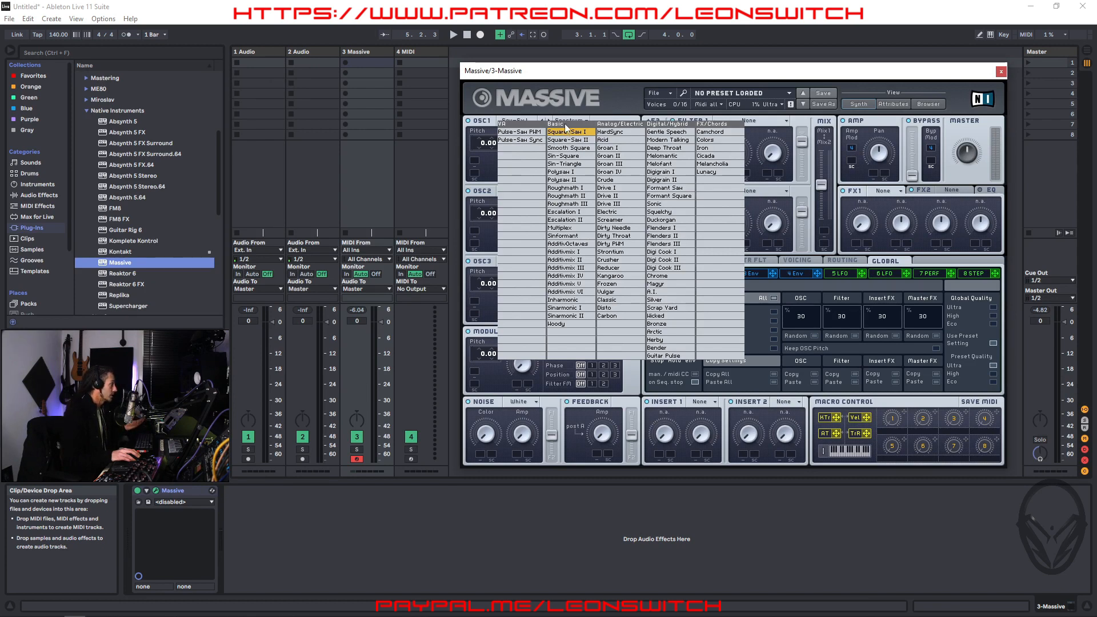
pyautogui.click(549, 134)
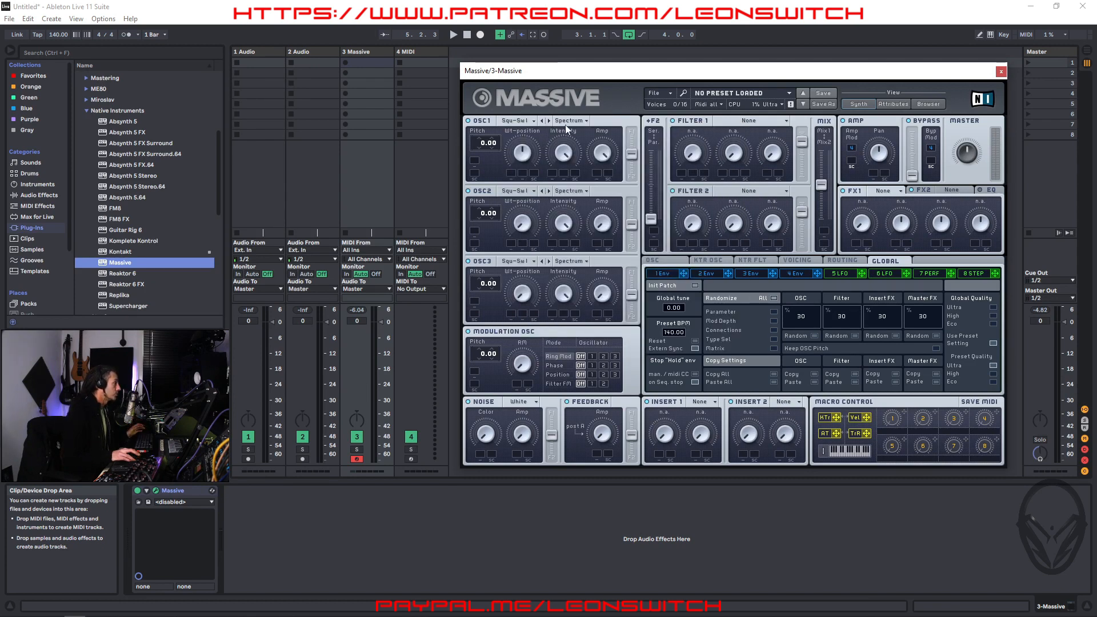
pyautogui.click(521, 121)
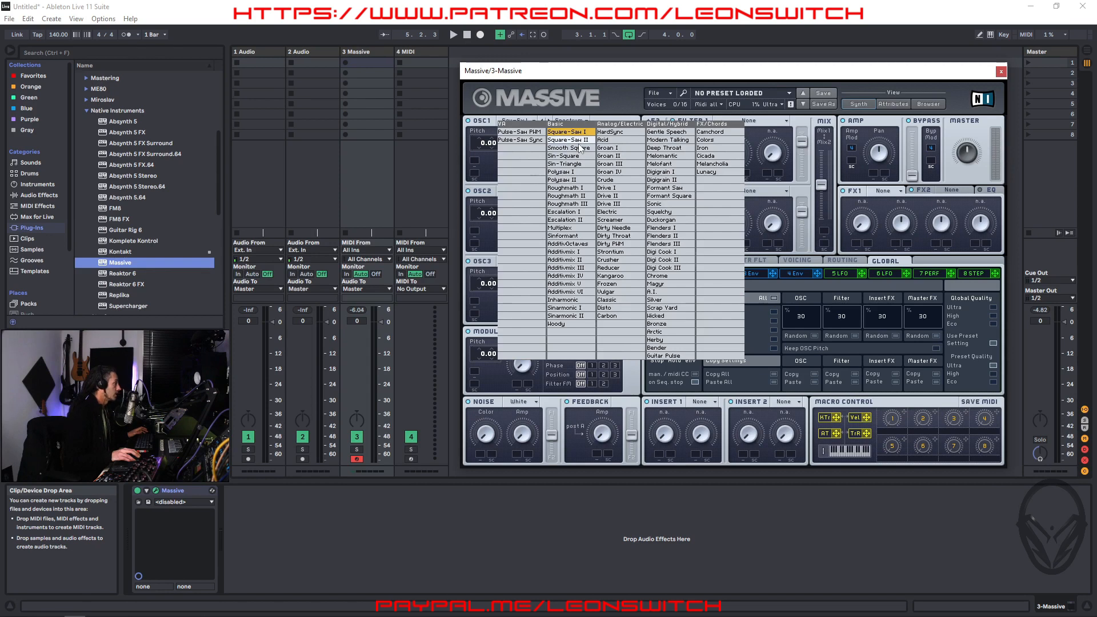
pyautogui.click(580, 140)
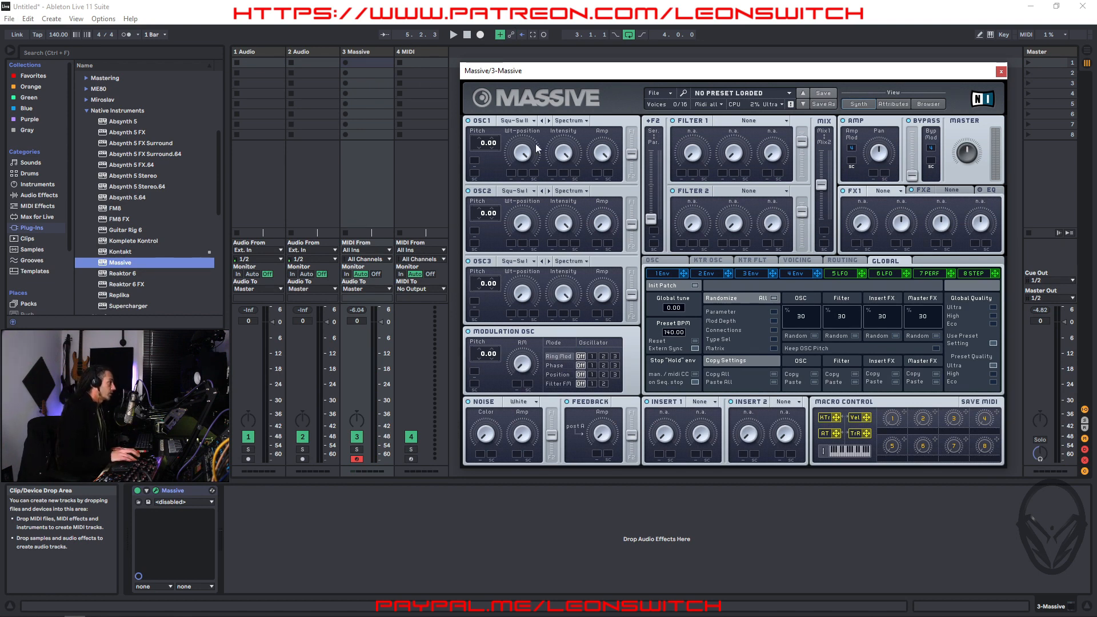
# Audition OSC1's wavetable position on both sides of its default, and set the oscillator's pitch to -12.00
pyautogui.moveTo(520, 154); pyautogui.dragTo(523, 230)
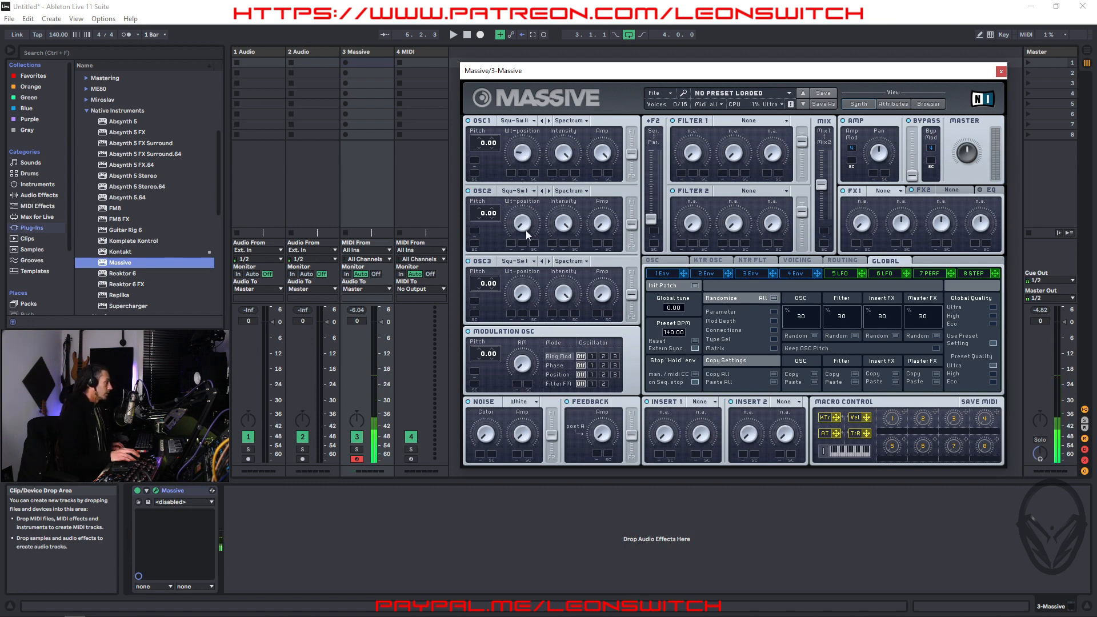
pyautogui.moveTo(521, 149); pyautogui.dragTo(526, 107)
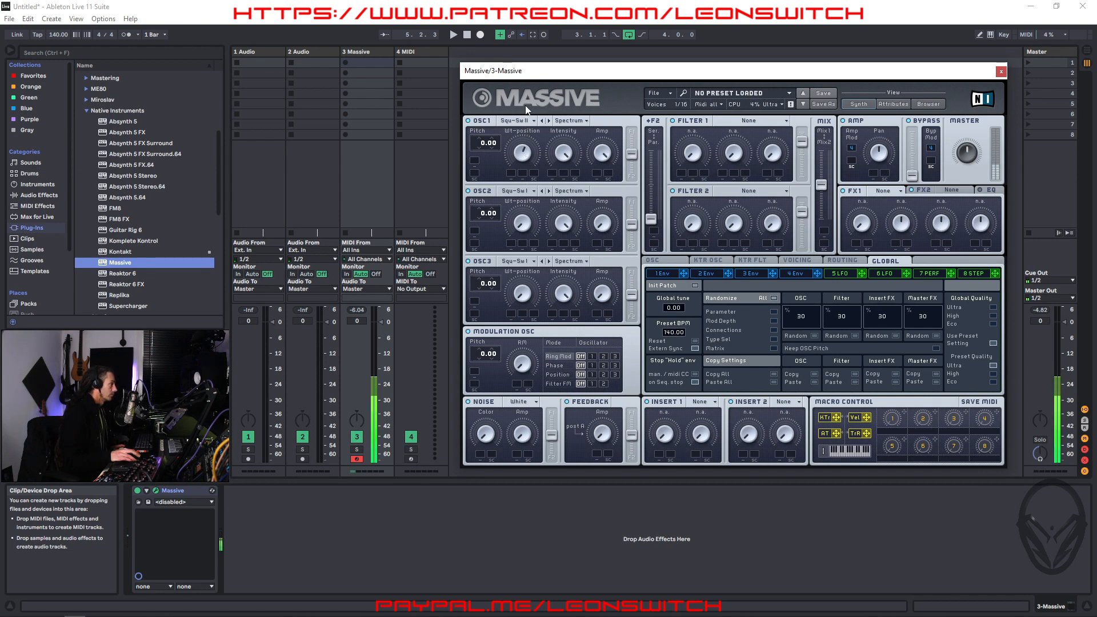
pyautogui.doubleClick(523, 152)
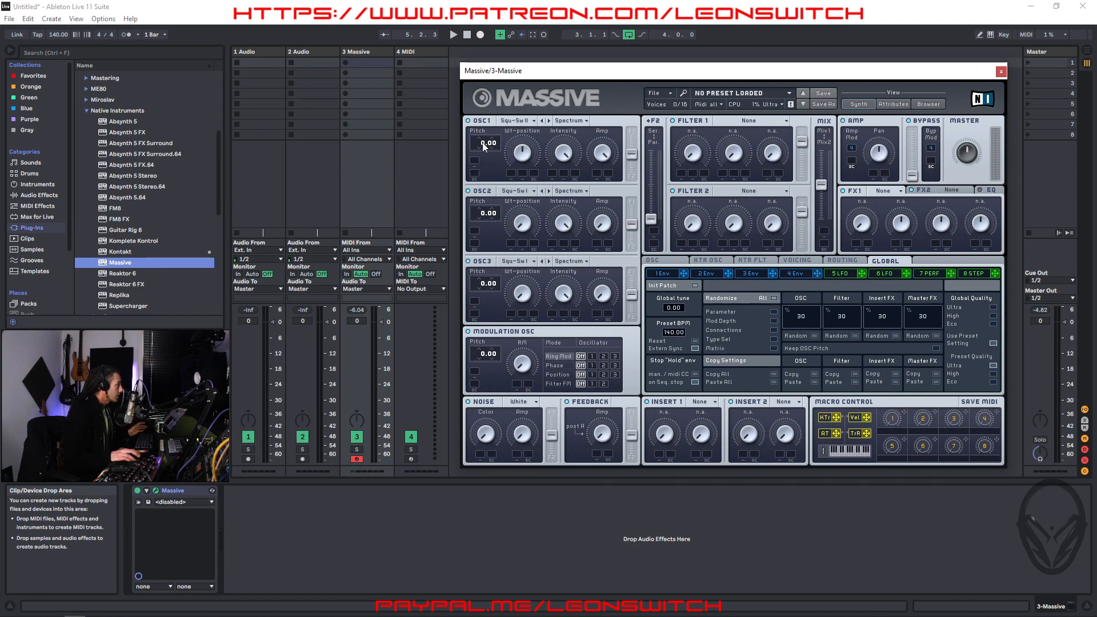
pyautogui.moveTo(482, 160); pyautogui.dragTo(482, 154)
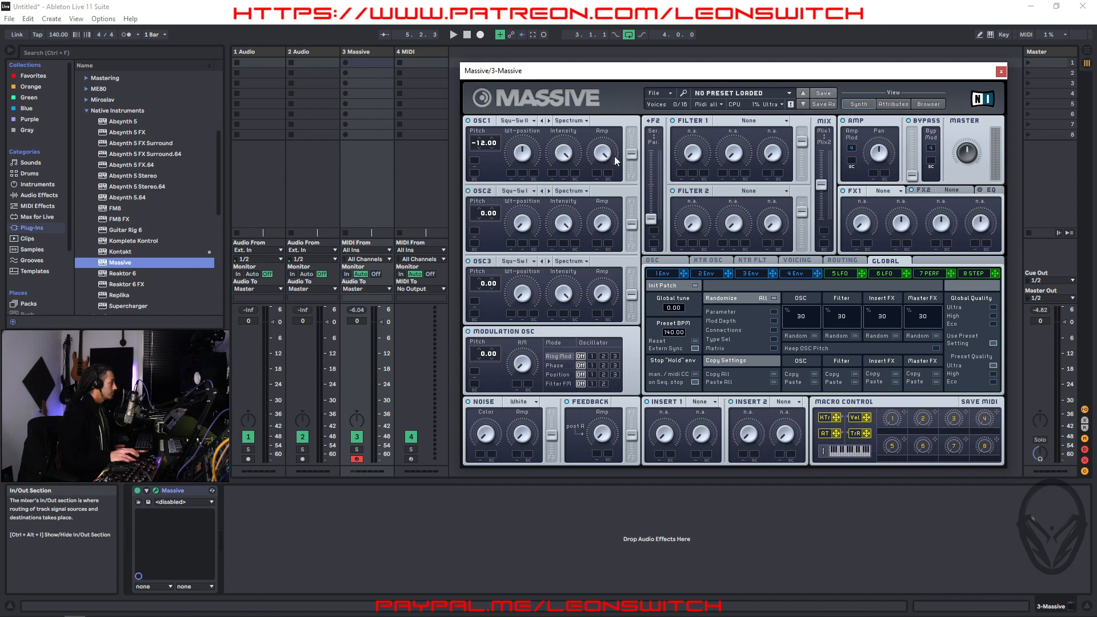
# Shorten the attack of envelope 4, and lengthen the attack of envelope 1 for comparison
pyautogui.click(801, 275)
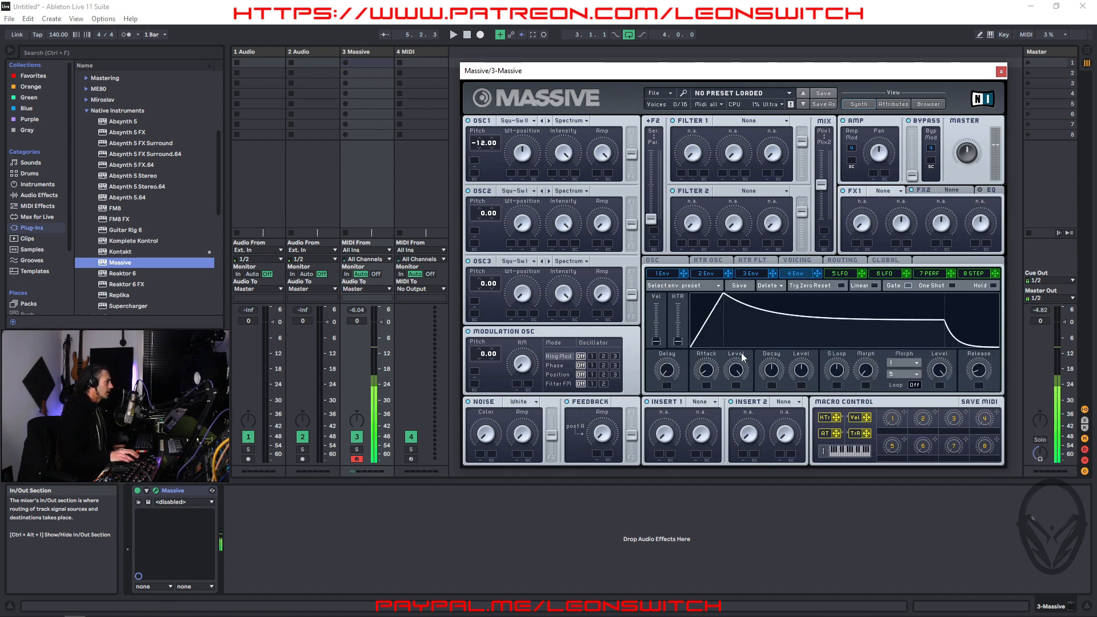
pyautogui.moveTo(705, 370); pyautogui.dragTo(712, 430)
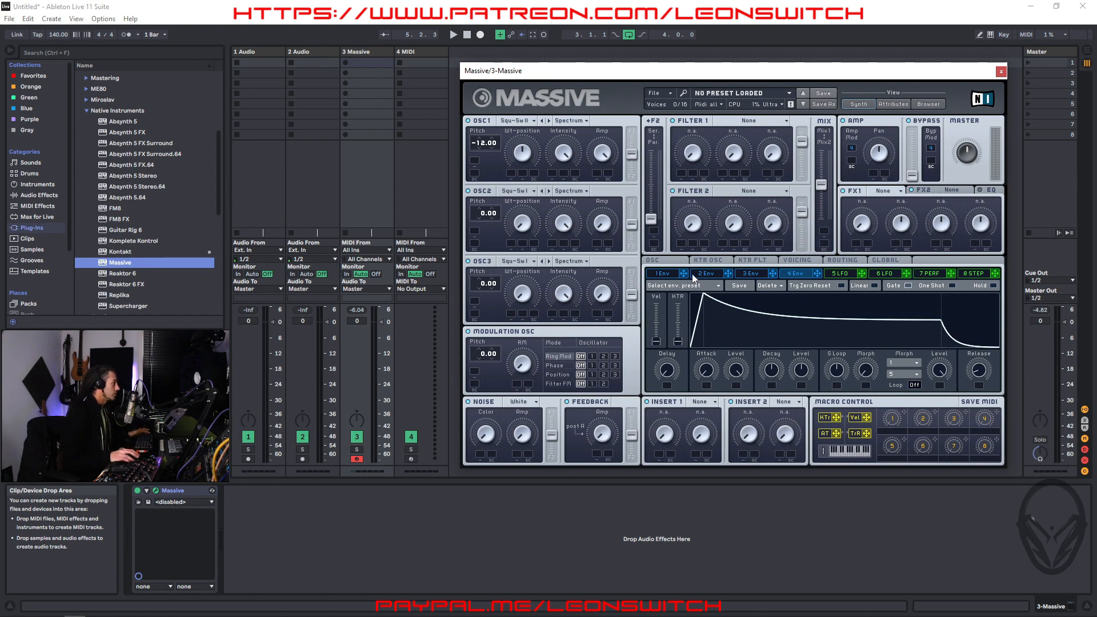
pyautogui.click(667, 271)
pyautogui.moveTo(702, 370); pyautogui.dragTo(695, 327)
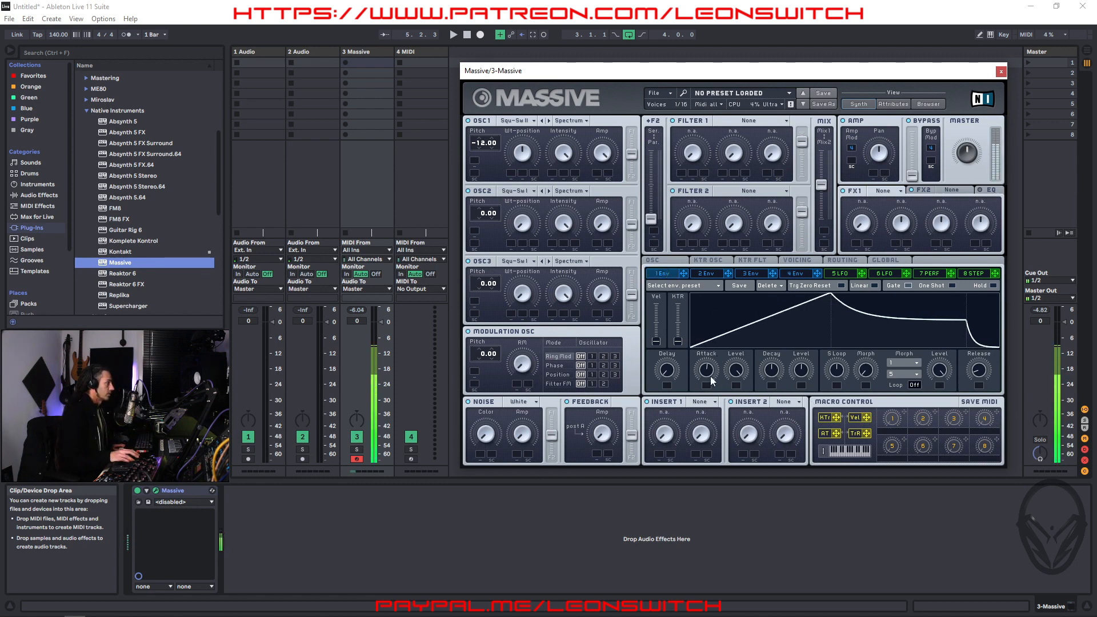
pyautogui.moveTo(704, 376); pyautogui.dragTo(701, 454)
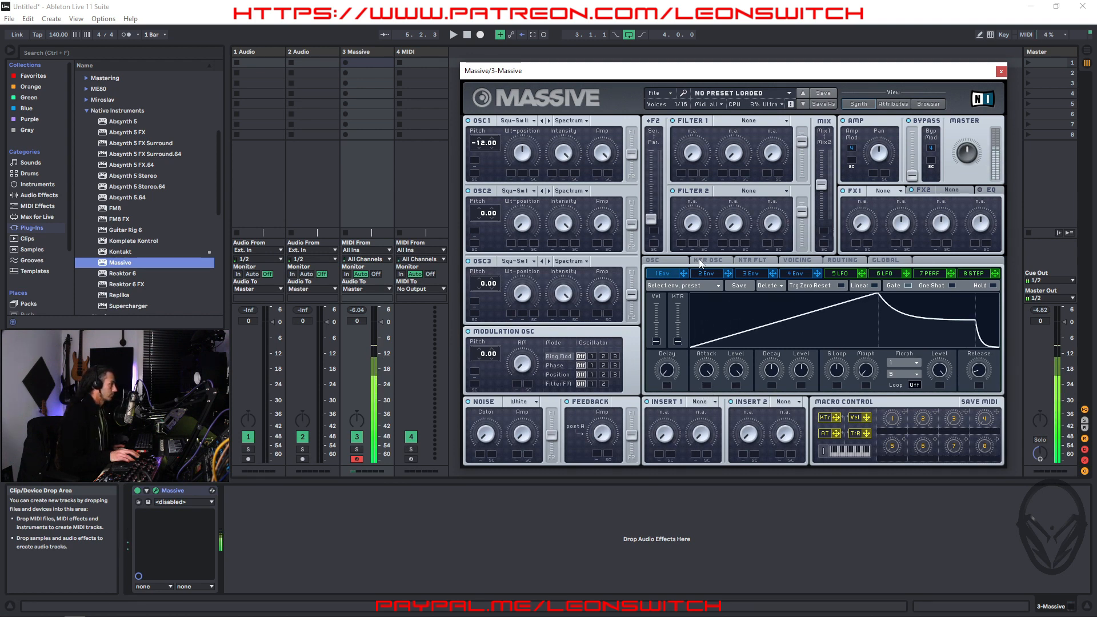
pyautogui.click(784, 273)
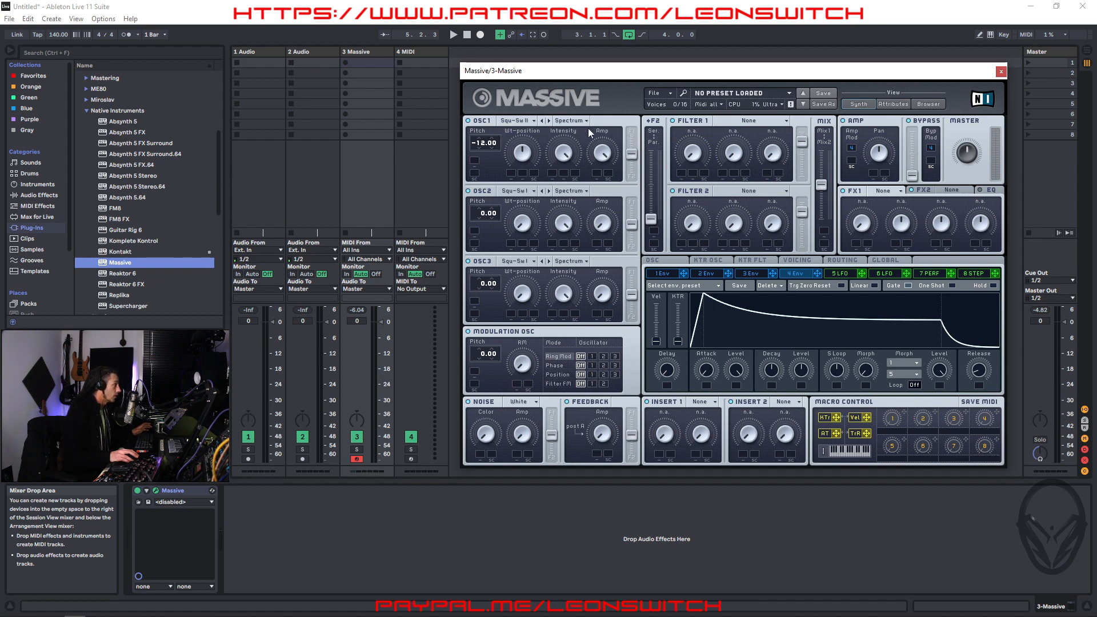
# Route OSC1 fully into Filter 1 and set Filter 1's type to Lowpass 4
pyautogui.moveTo(629, 153)
pyautogui.mouseDown()
pyautogui.moveTo(631, 133)
pyautogui.moveTo(633, 175)
pyautogui.moveTo(630, 151)
pyautogui.mouseUp()
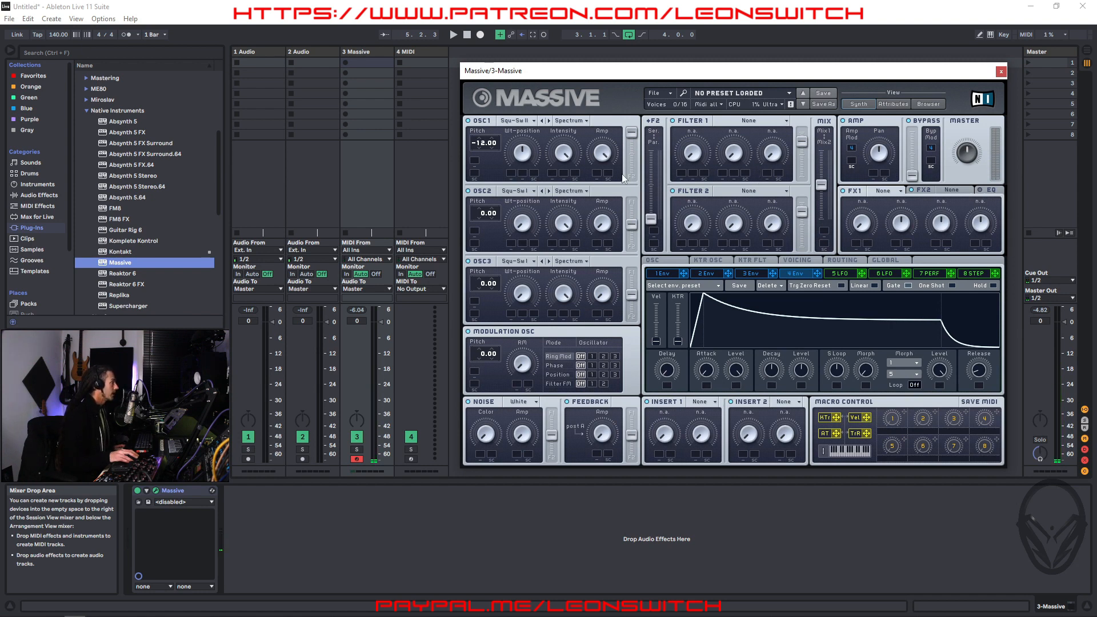
pyautogui.moveTo(632, 136)
pyautogui.mouseDown()
pyautogui.moveTo(637, 178)
pyautogui.moveTo(639, 141)
pyautogui.mouseUp()
pyautogui.click(776, 121)
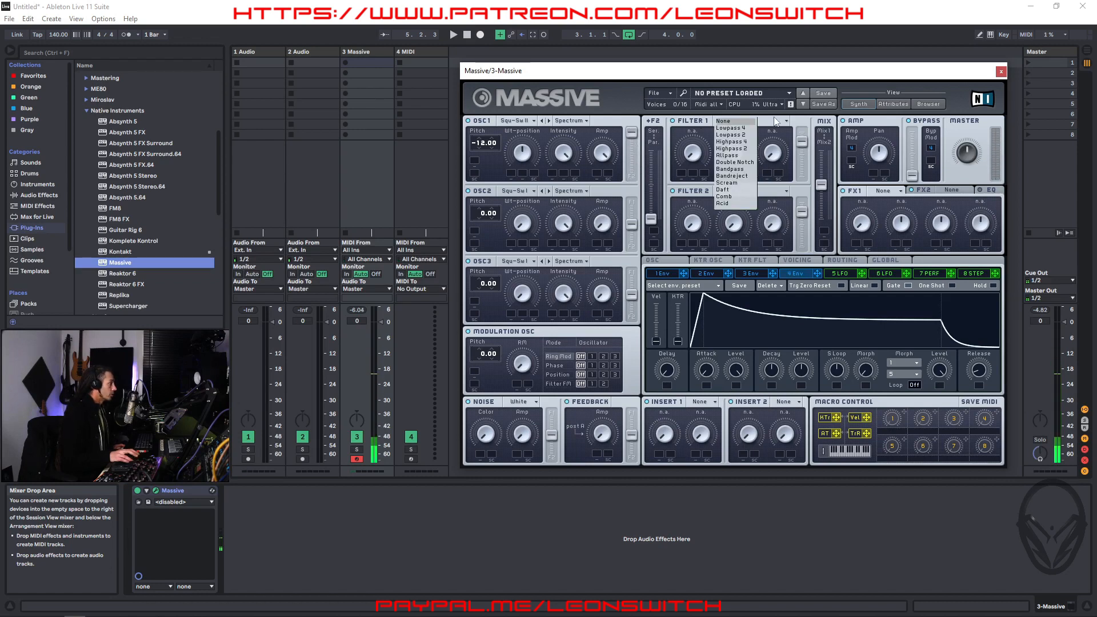
pyautogui.click(737, 129)
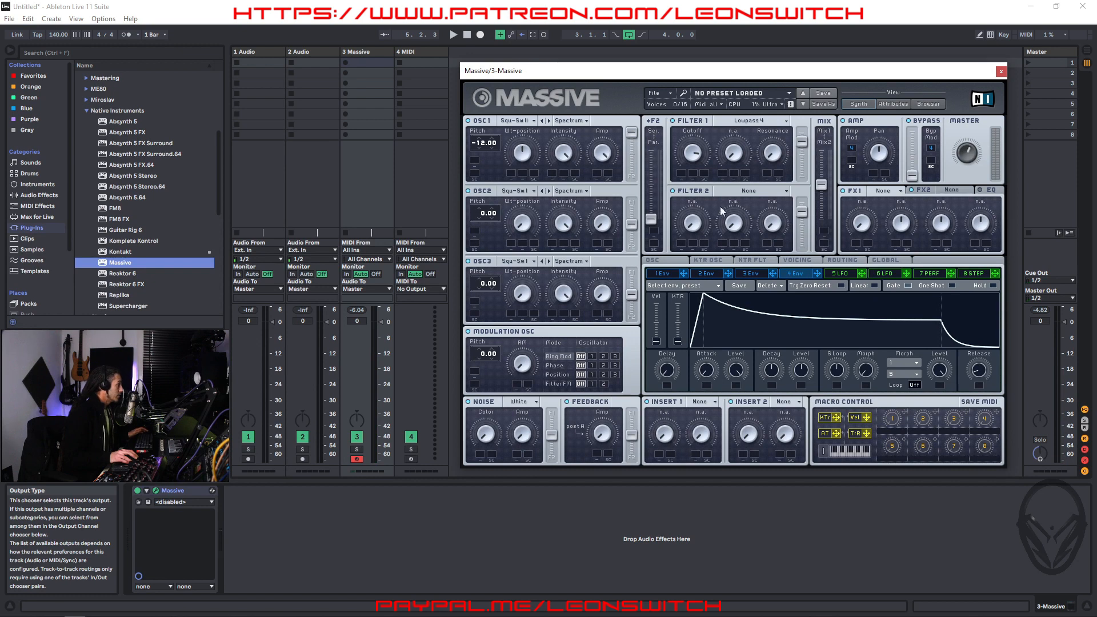
# Try the Acid type on Filter 1, and switch the filter to Daft
pyautogui.click(761, 121)
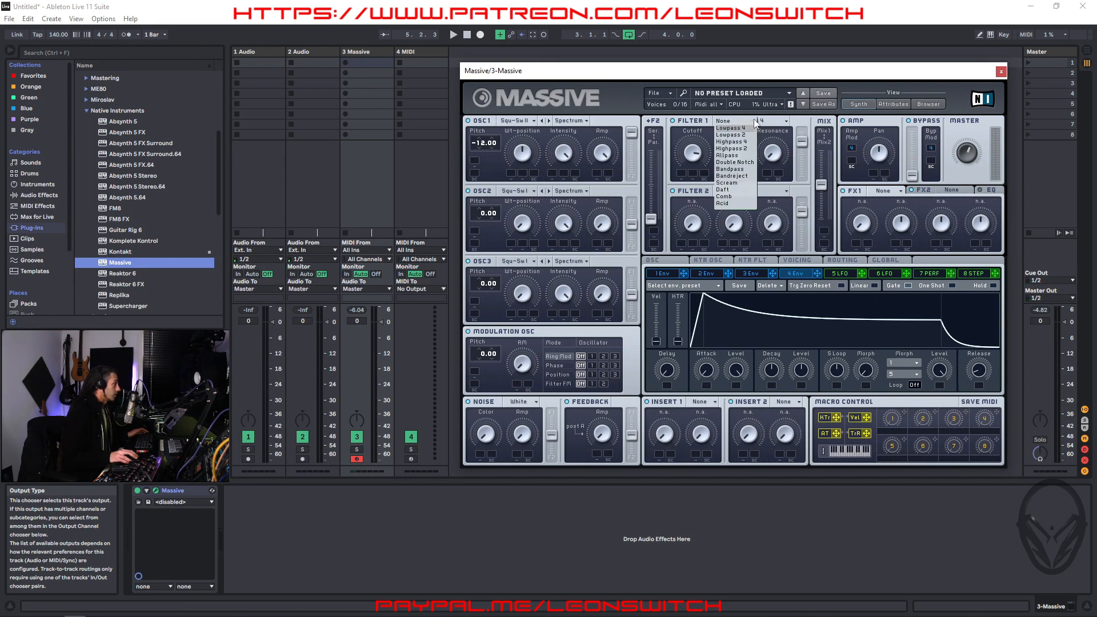
pyautogui.click(726, 203)
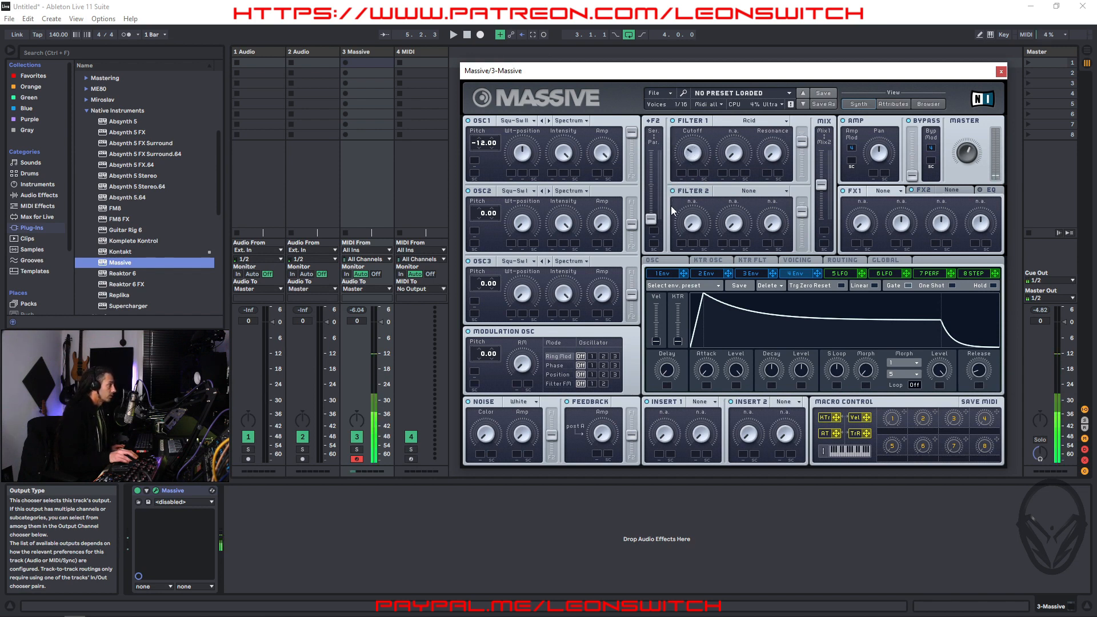
pyautogui.click(753, 122)
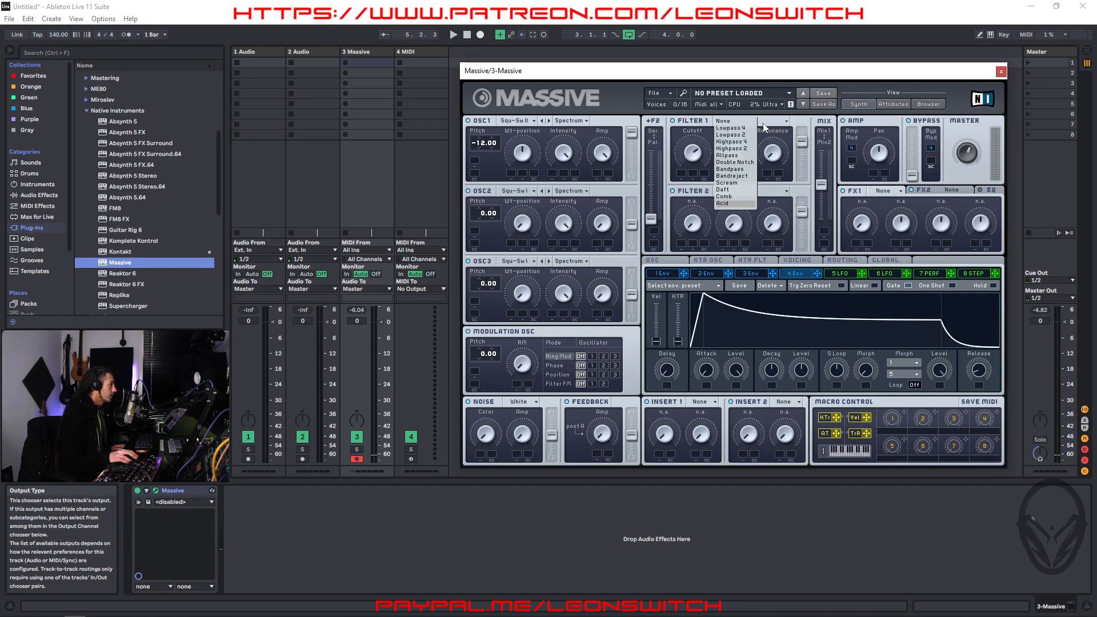
pyautogui.click(732, 190)
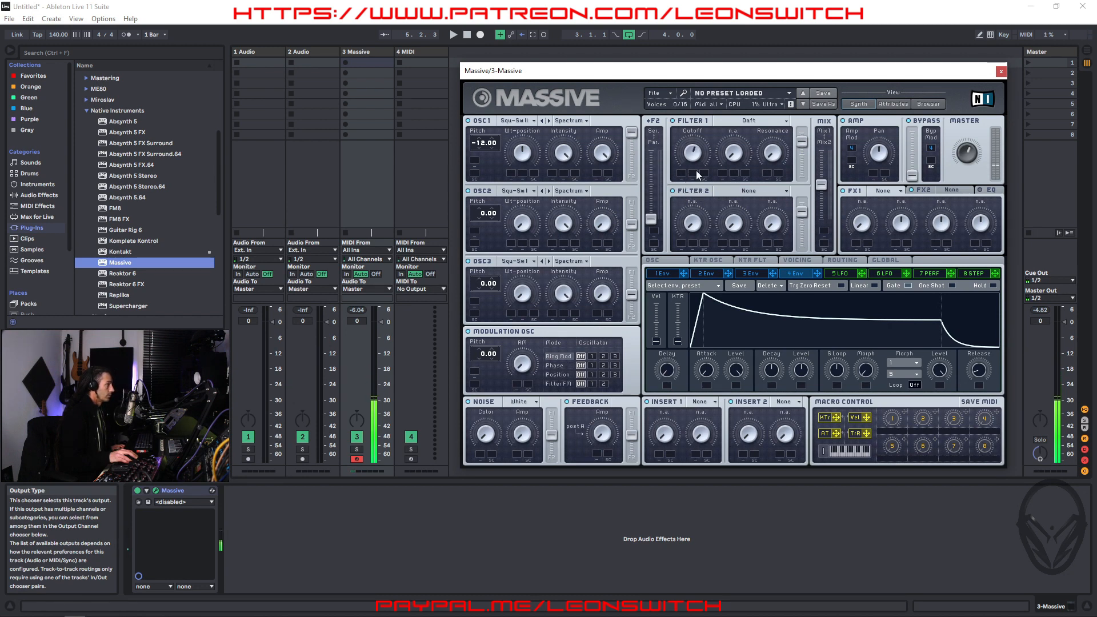
# Try the Scream type on Filter 1 with varied cutoff and scream amounts, and return the filter to Daft
pyautogui.click(743, 121)
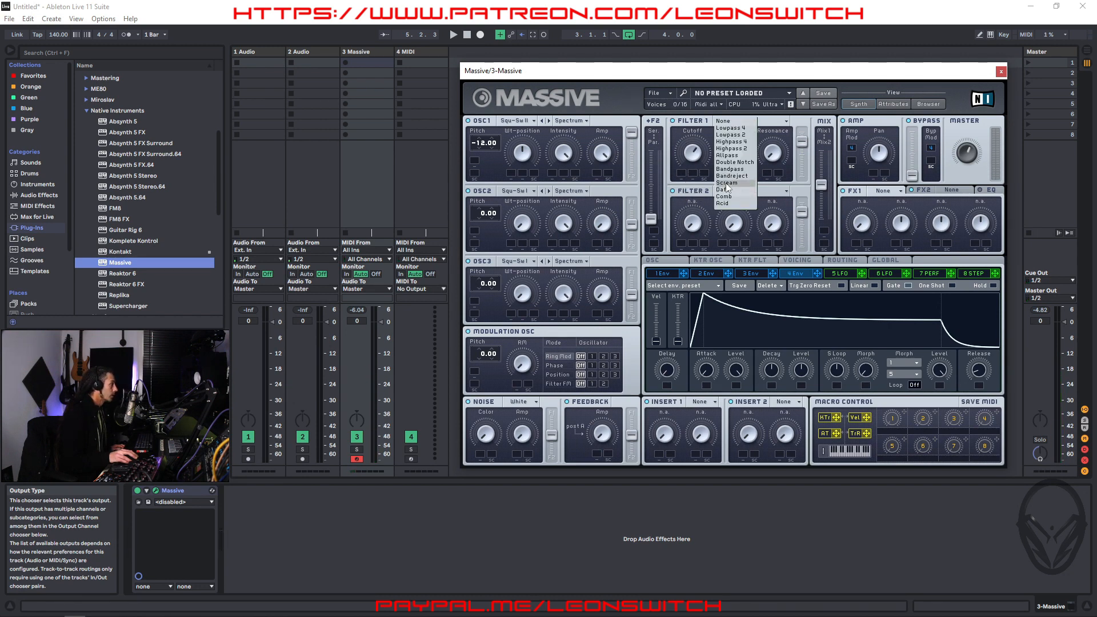
pyautogui.click(727, 183)
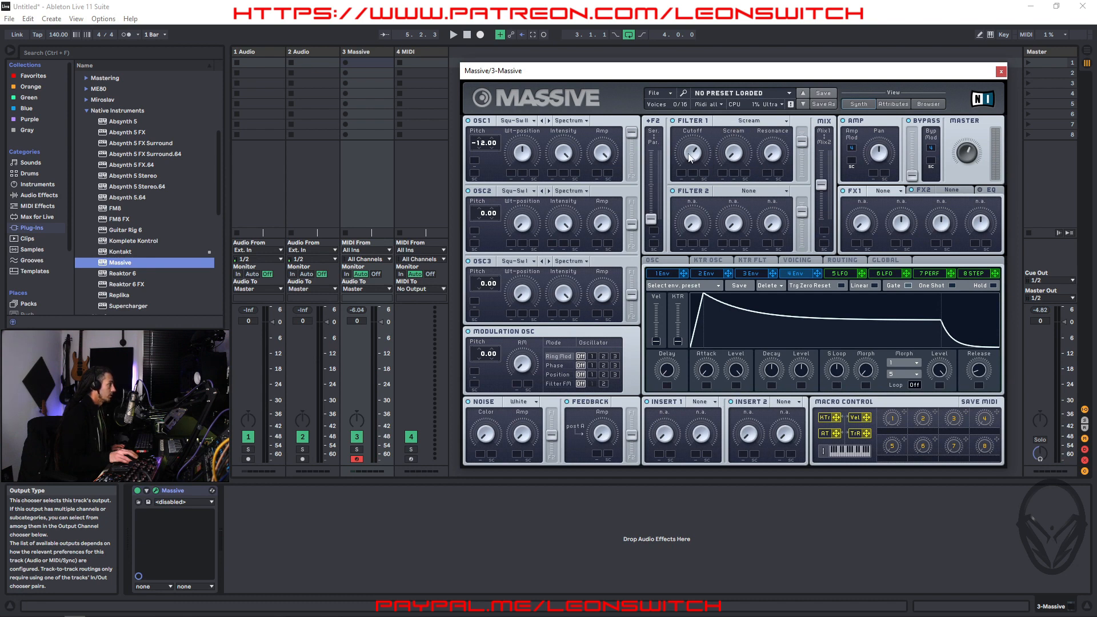
pyautogui.moveTo(690, 151); pyautogui.dragTo(690, 133)
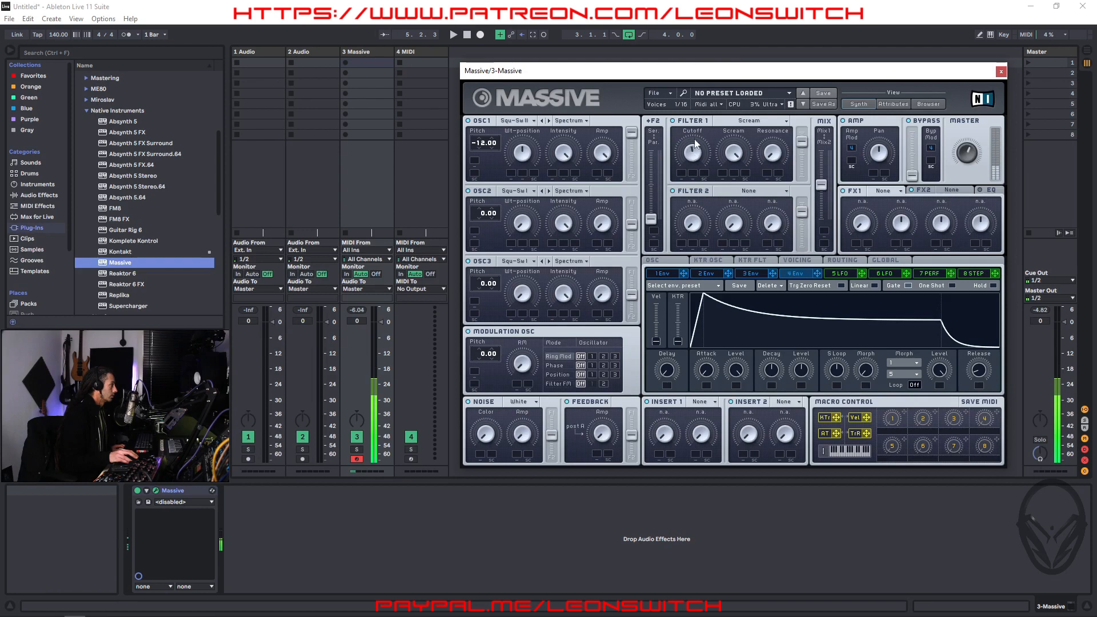
pyautogui.moveTo(694, 132); pyautogui.dragTo(688, 126)
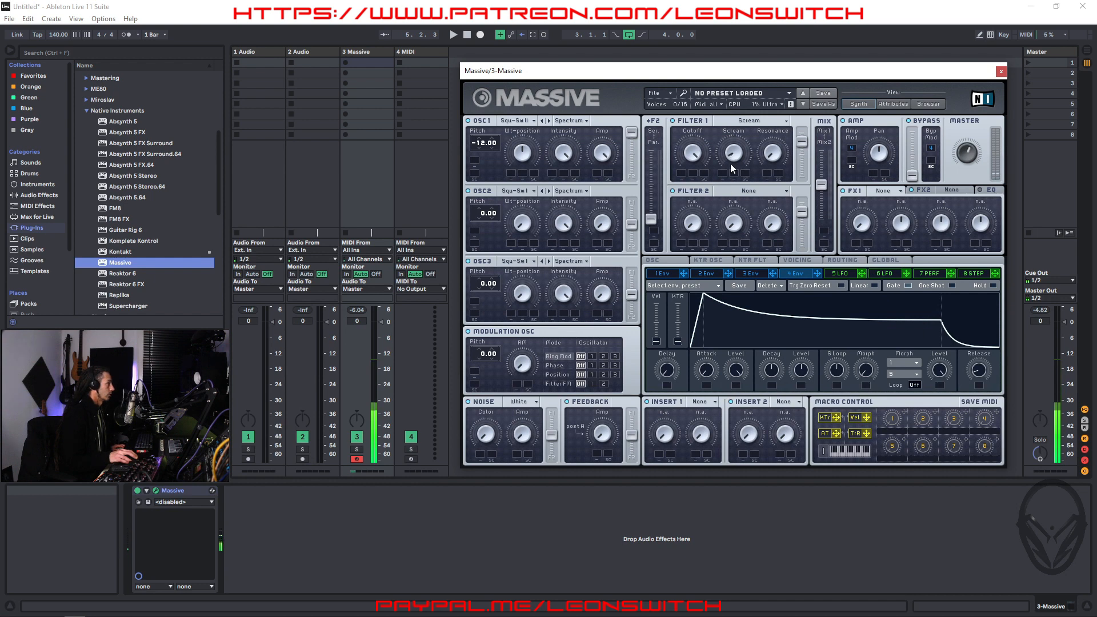
pyautogui.click(753, 122)
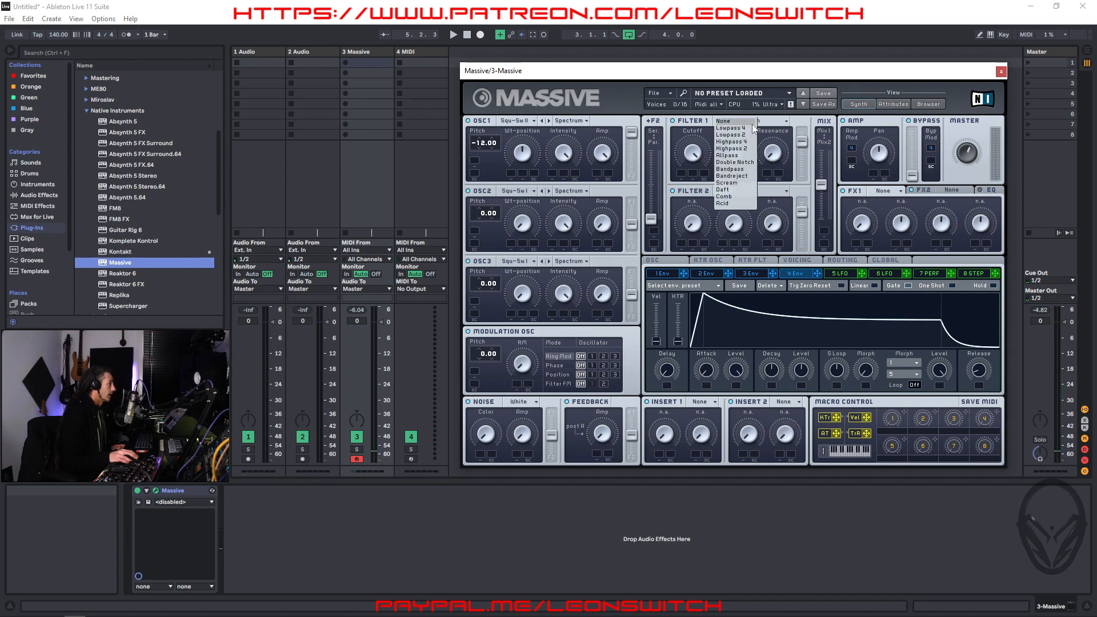
pyautogui.click(723, 189)
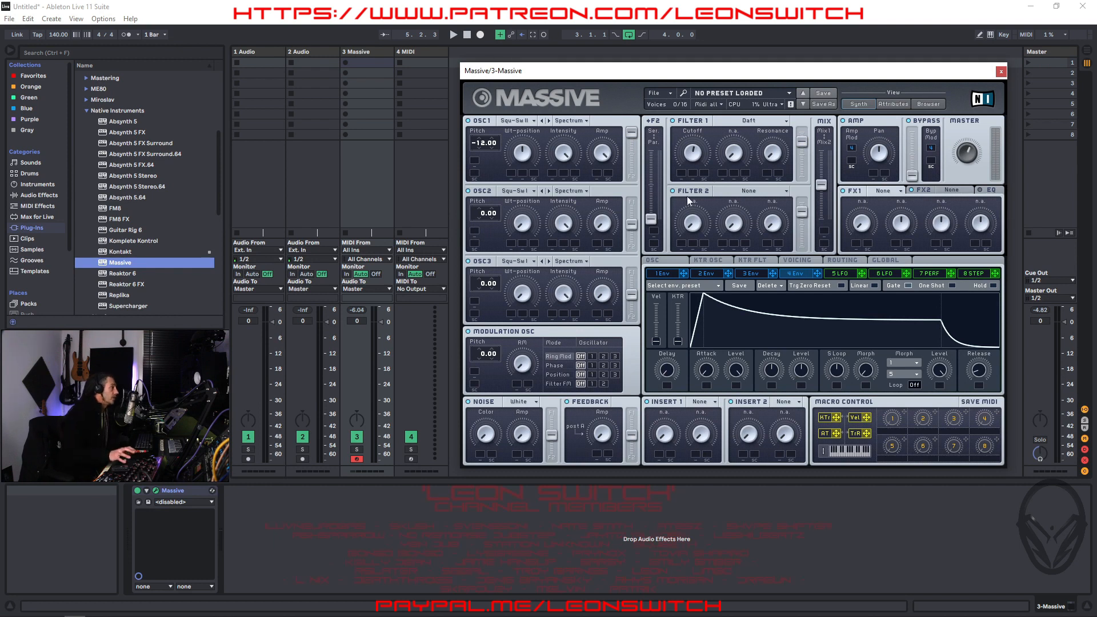
# Assign the 7 Perf modulator to Filter 1's cutoff with an upward modulation range, and lower the base cutoff
pyautogui.click(931, 274)
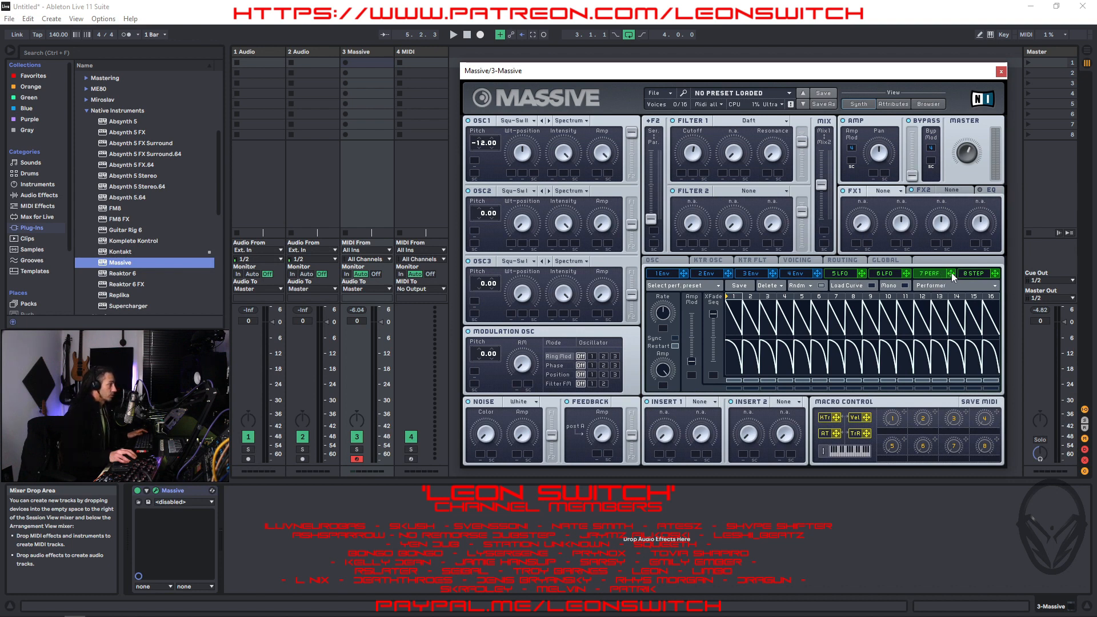
pyautogui.moveTo(952, 277); pyautogui.dragTo(682, 175)
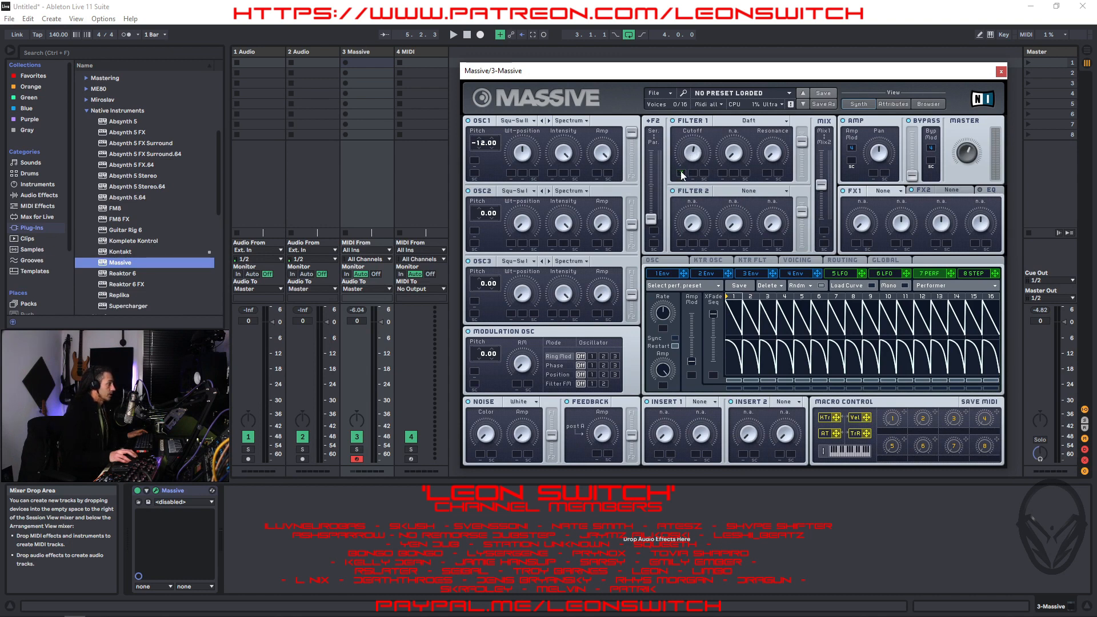
pyautogui.moveTo(676, 164)
pyautogui.mouseDown()
pyautogui.moveTo(680, 231)
pyautogui.moveTo(661, 161)
pyautogui.mouseUp()
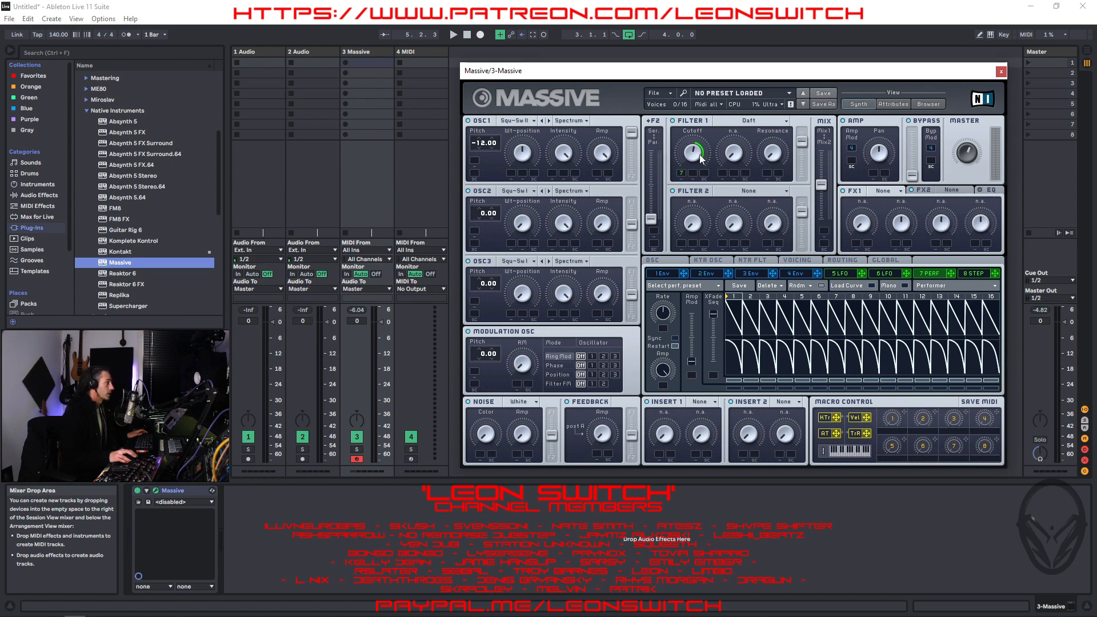
pyautogui.moveTo(689, 159); pyautogui.dragTo(690, 192)
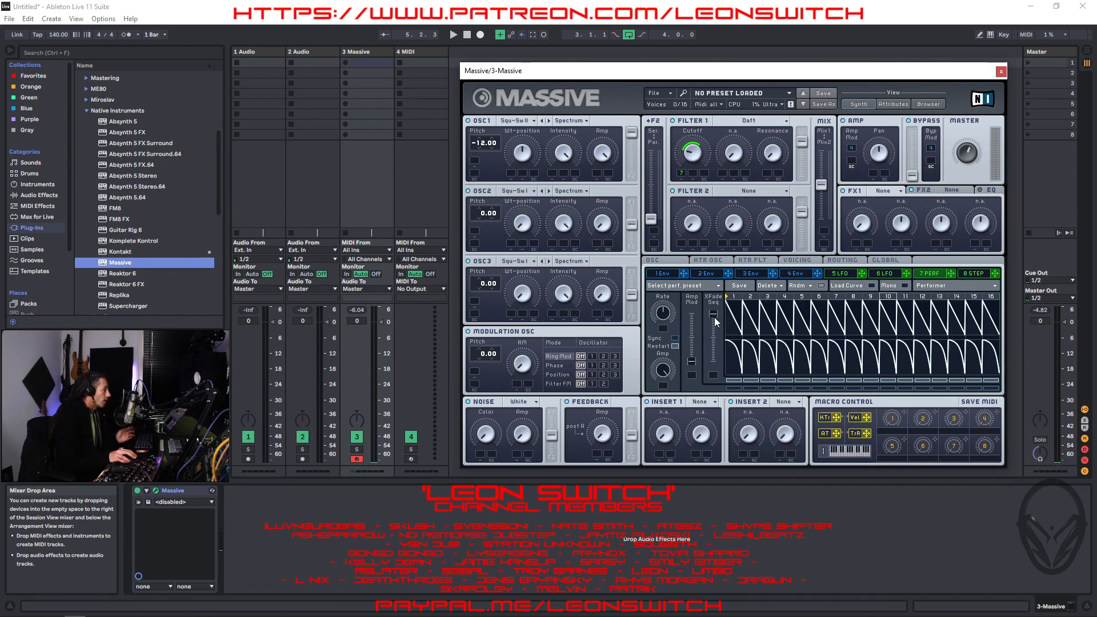
# Test the performer's sequence crossfade, and sync the performer to the tempo with a ratio of 1/8
pyautogui.moveTo(715, 315); pyautogui.dragTo(714, 361)
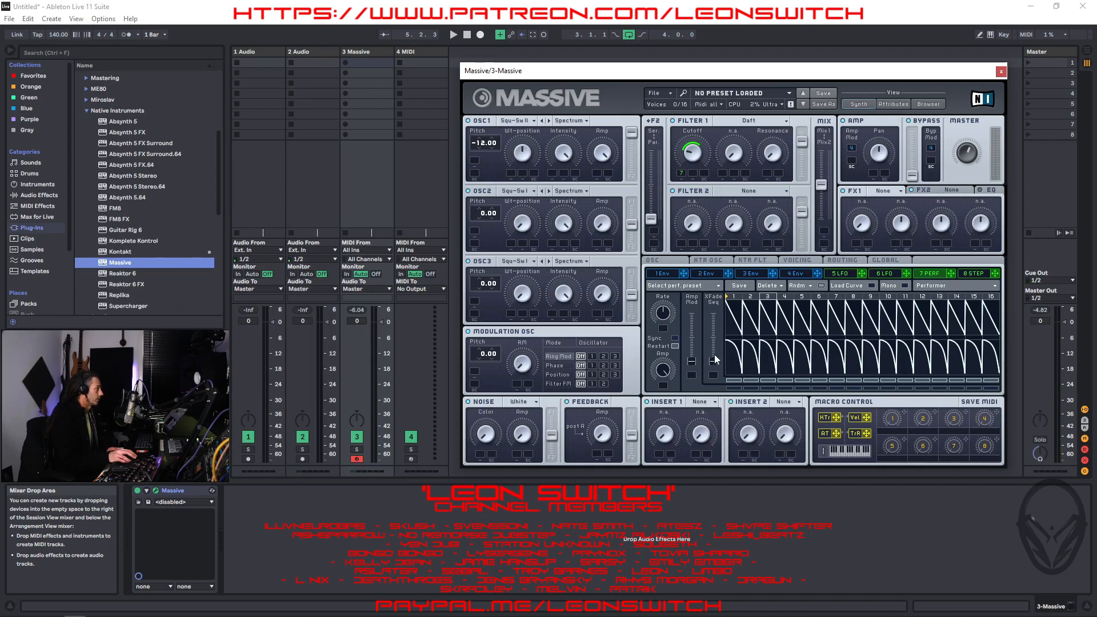
pyautogui.moveTo(715, 360); pyautogui.dragTo(719, 337)
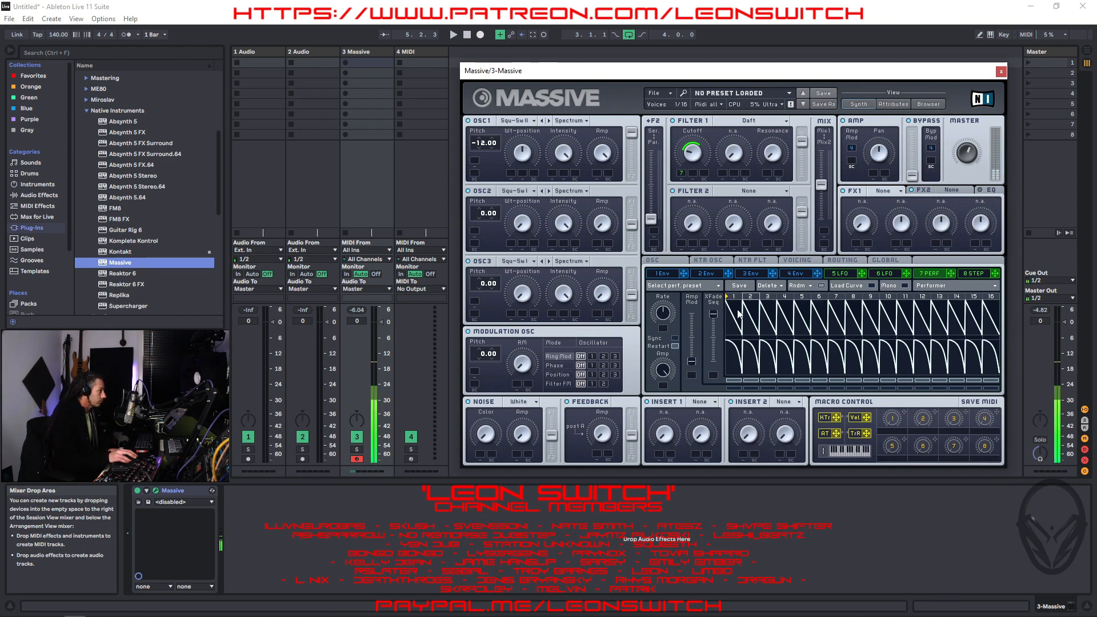
pyautogui.click(676, 338)
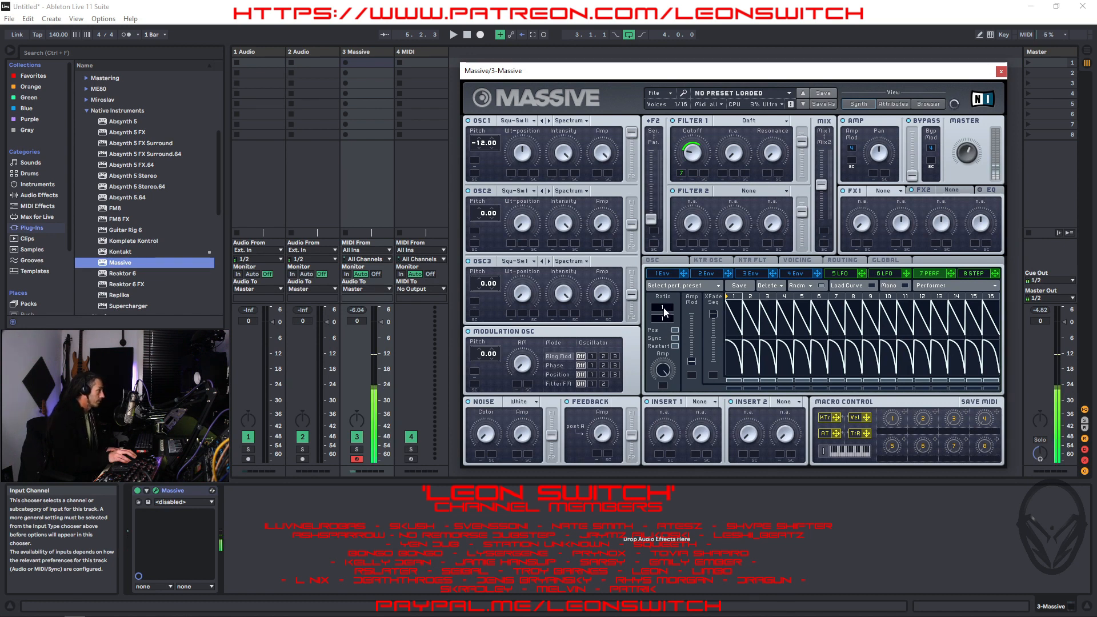
pyautogui.moveTo(663, 307); pyautogui.dragTo(665, 300)
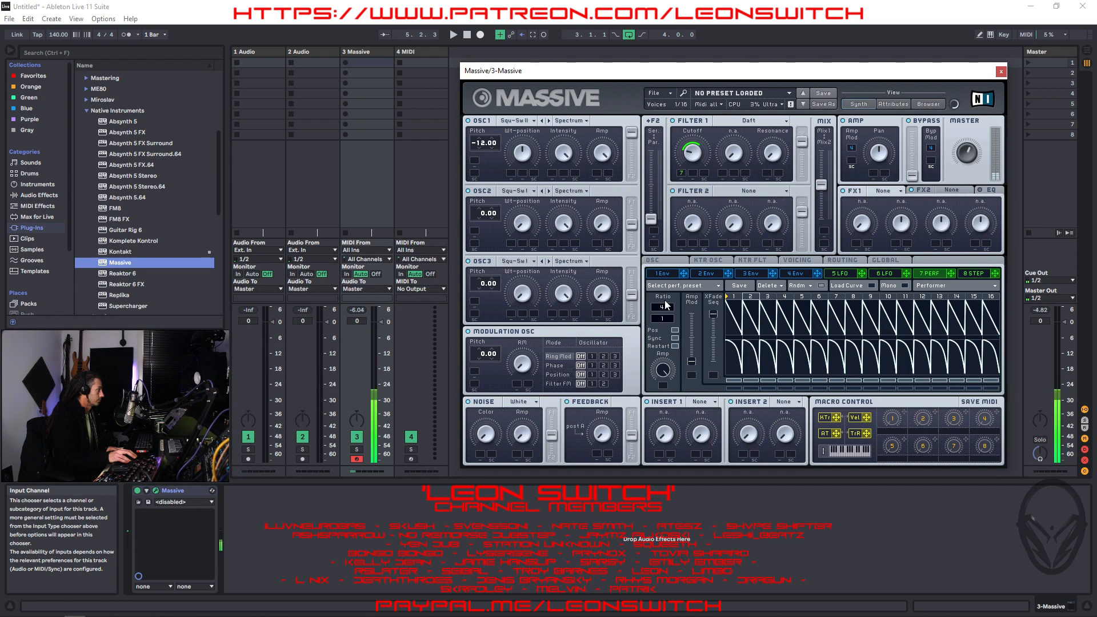
pyautogui.moveTo(666, 317)
pyautogui.mouseDown()
pyautogui.moveTo(668, 308)
pyautogui.moveTo(670, 324)
pyautogui.mouseUp()
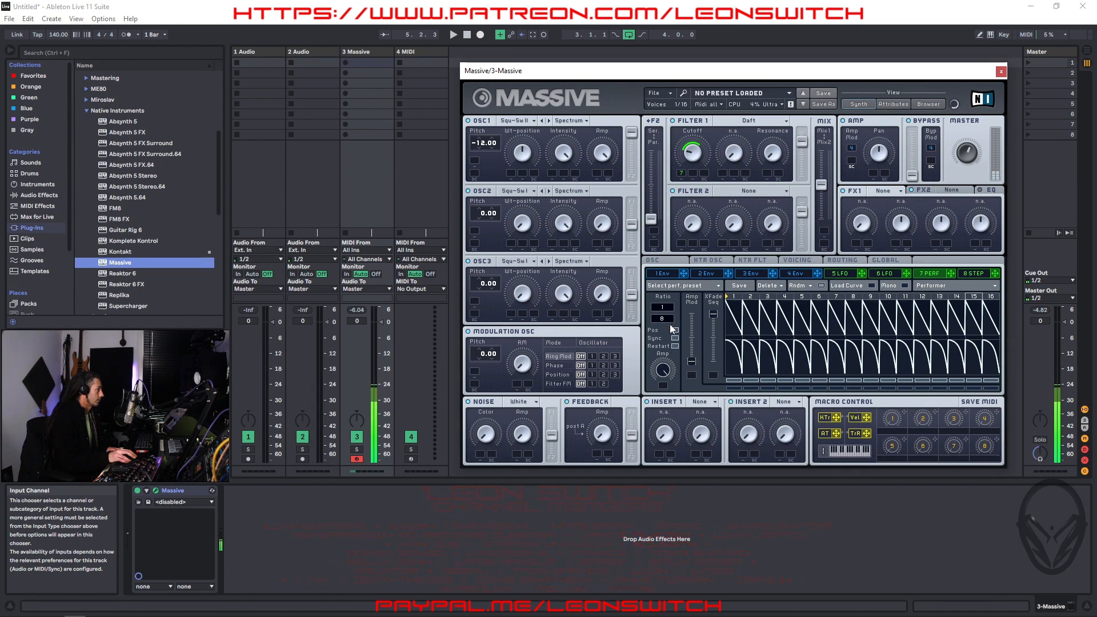
# Set the performer's ratio to 1/12, raise the 4 Env envelope to a full, flat sustain, and reopen the 7 Perf modulator
pyautogui.moveTo(671, 324); pyautogui.dragTo(671, 321)
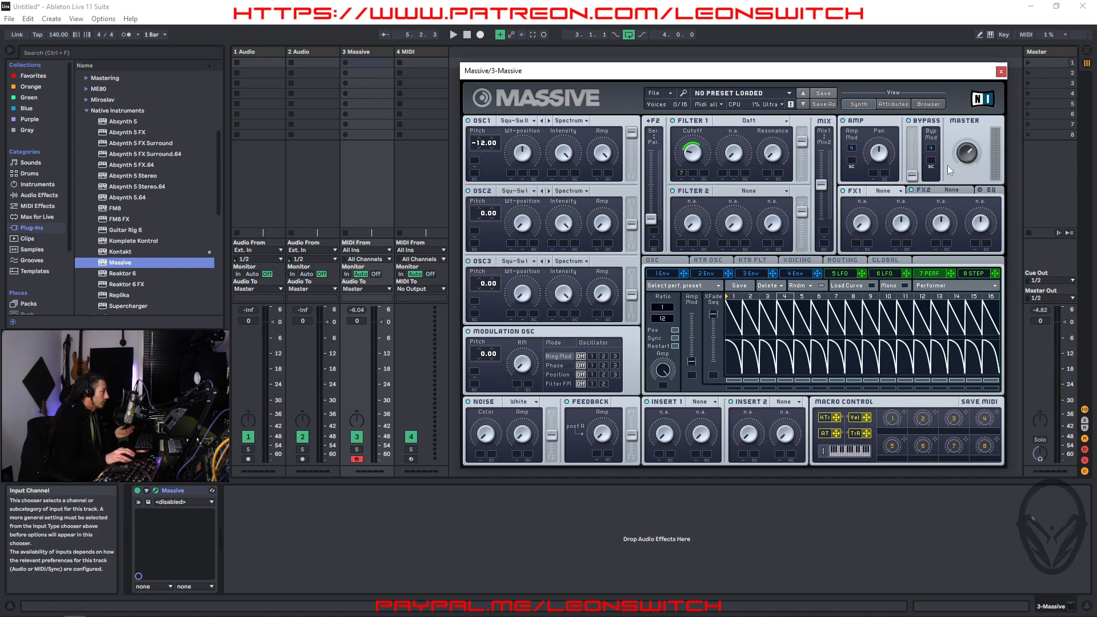
pyautogui.click(787, 274)
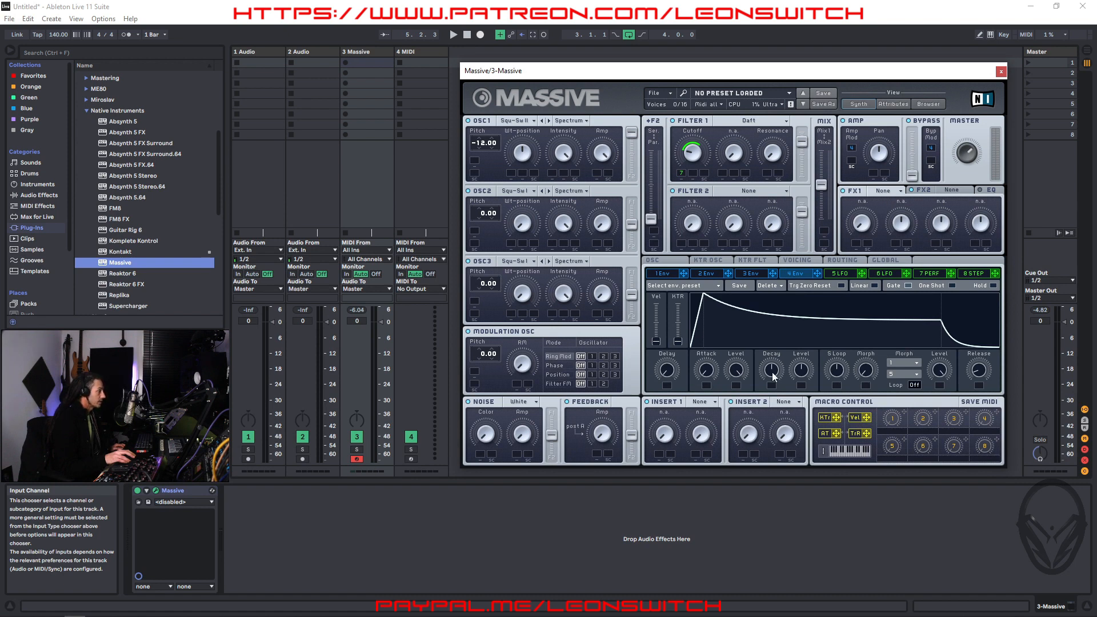
pyautogui.moveTo(766, 351); pyautogui.dragTo(766, 228)
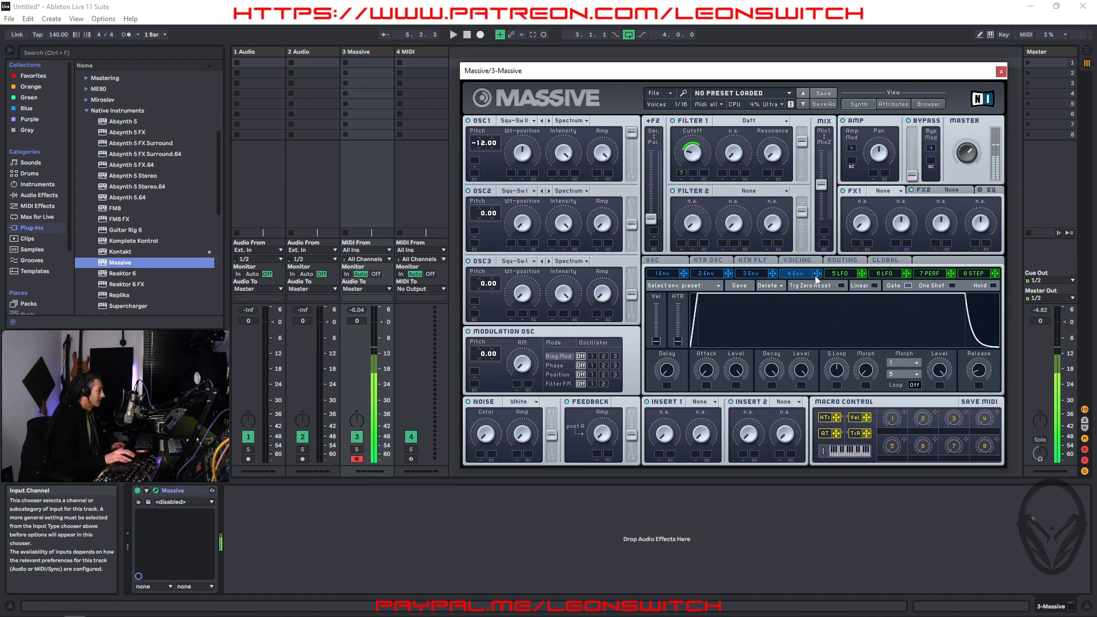
pyautogui.click(936, 278)
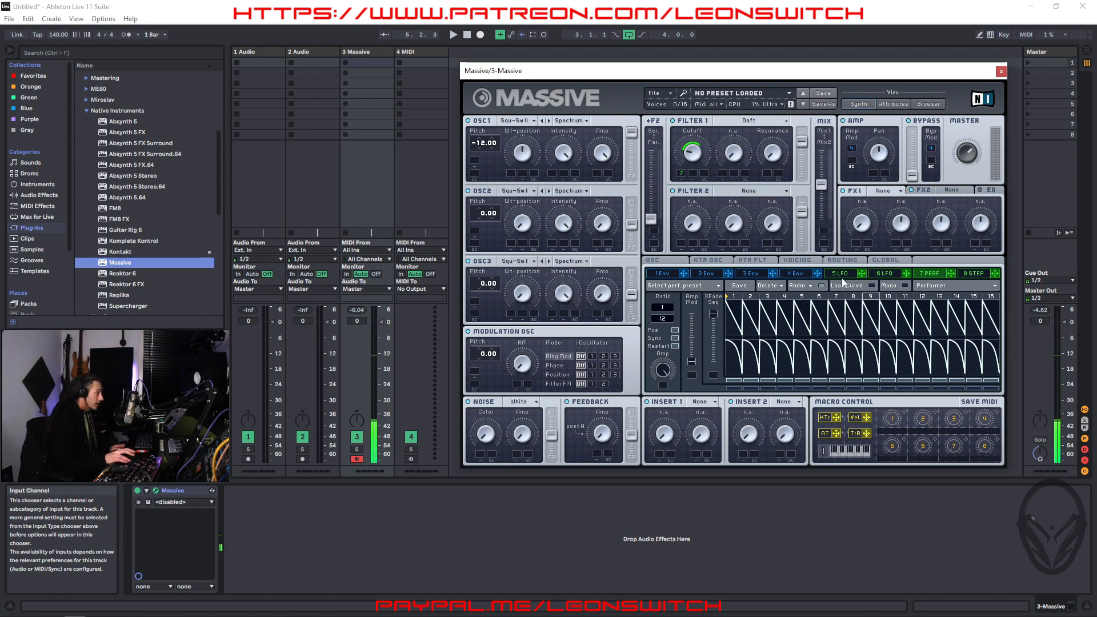
# Randomize all levels of the performer's sequences and audition the crossfade between the lower and upper sequence, returning it to the upper one
pyautogui.click(812, 286)
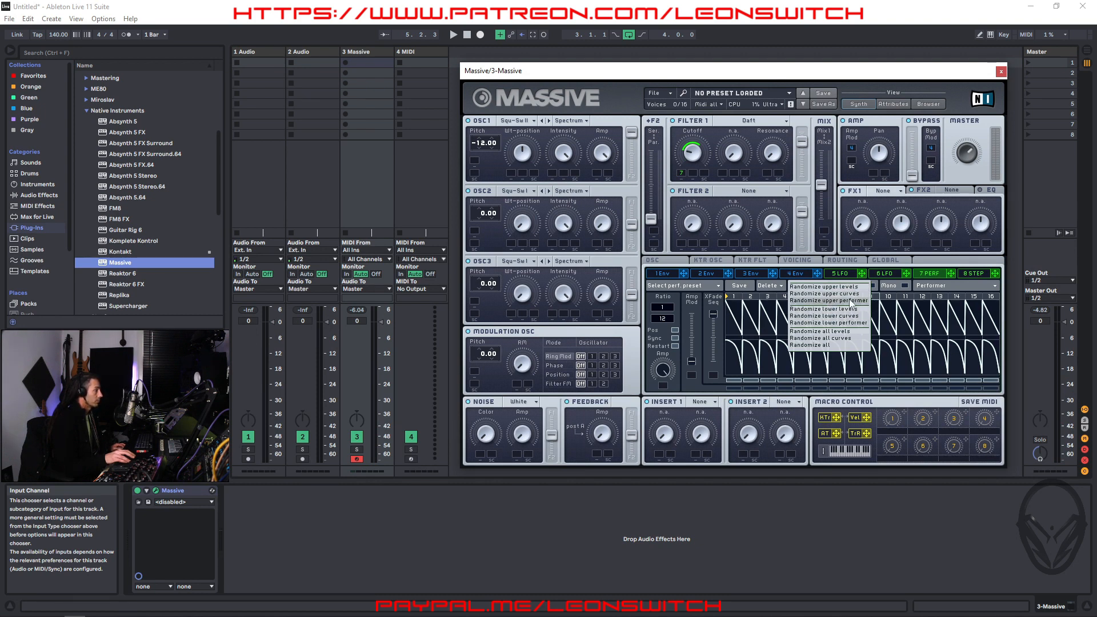
pyautogui.click(820, 333)
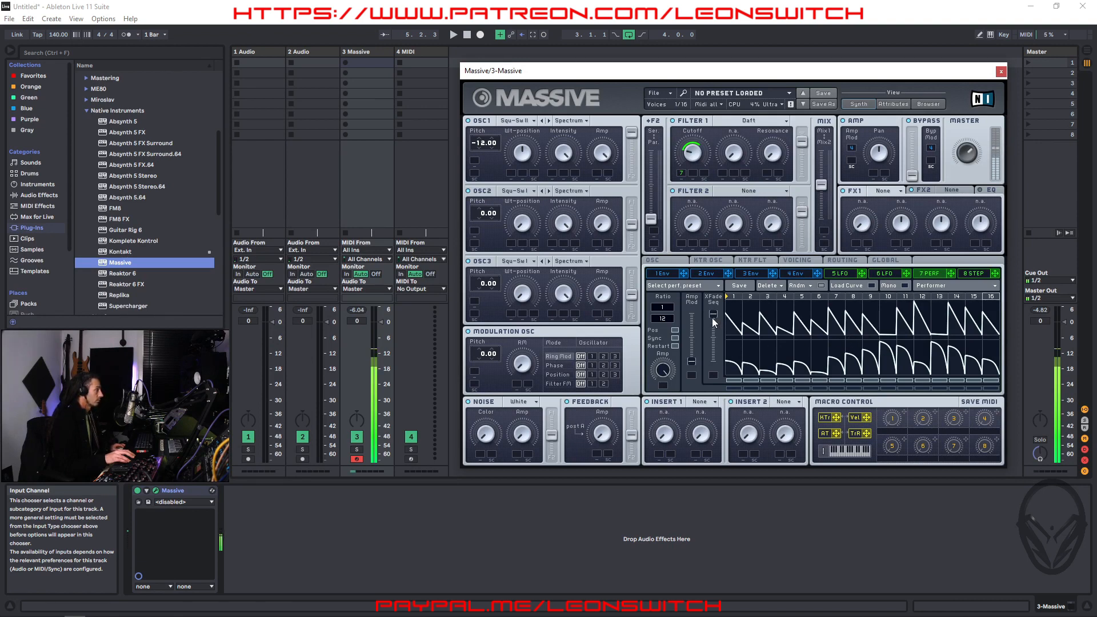
pyautogui.moveTo(711, 371); pyautogui.dragTo(711, 390)
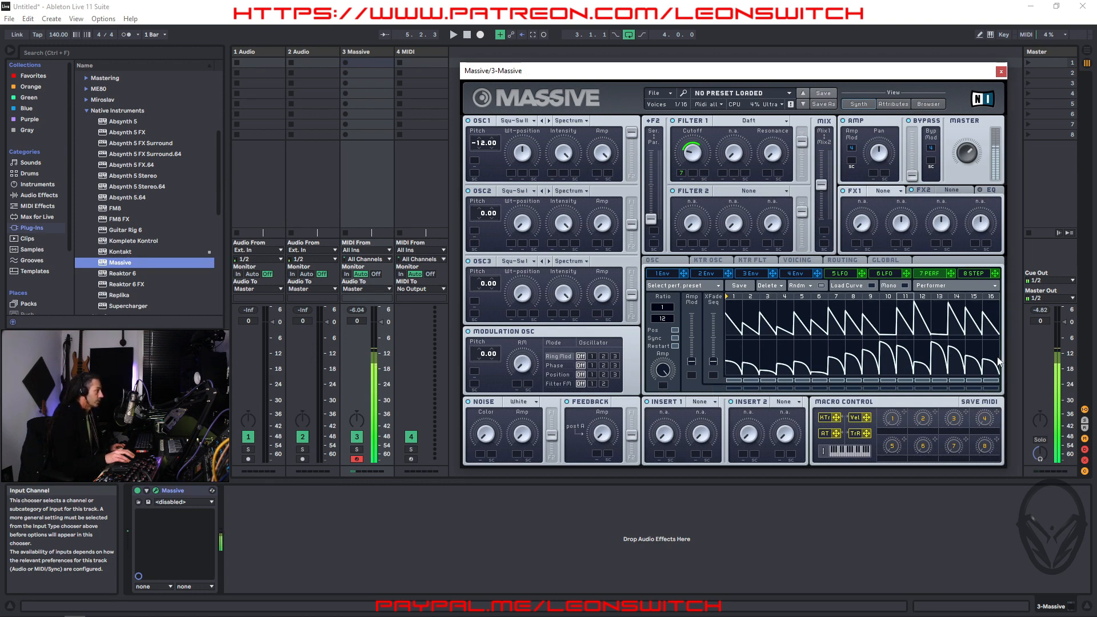
pyautogui.moveTo(712, 362); pyautogui.dragTo(714, 296)
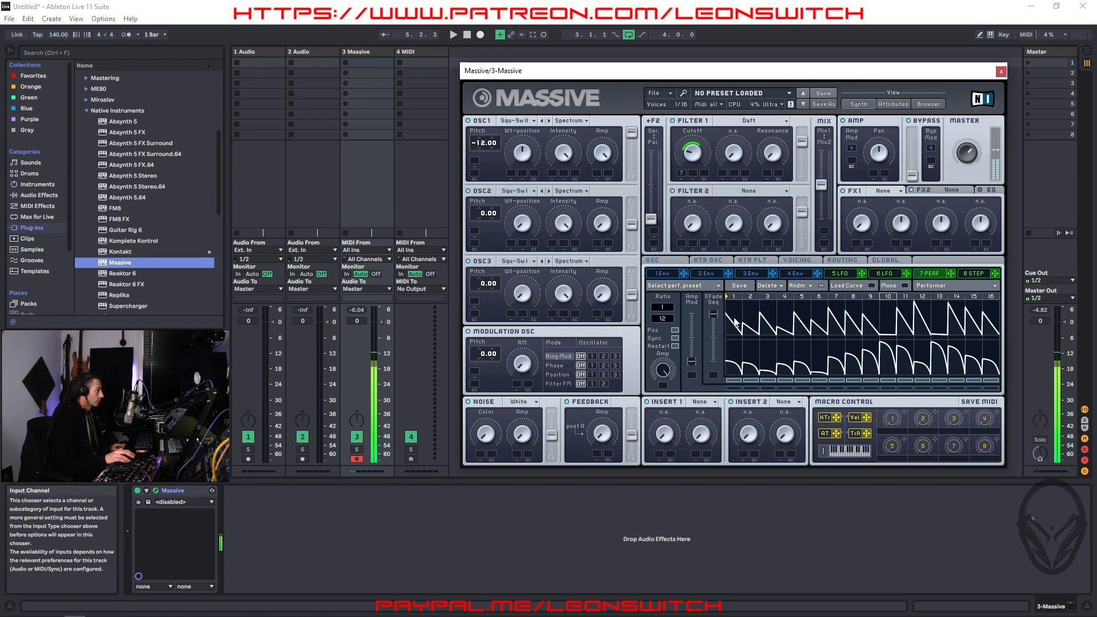
# Randomize all curves of the performer's sequences and set its ratio to 1/4
pyautogui.click(809, 288)
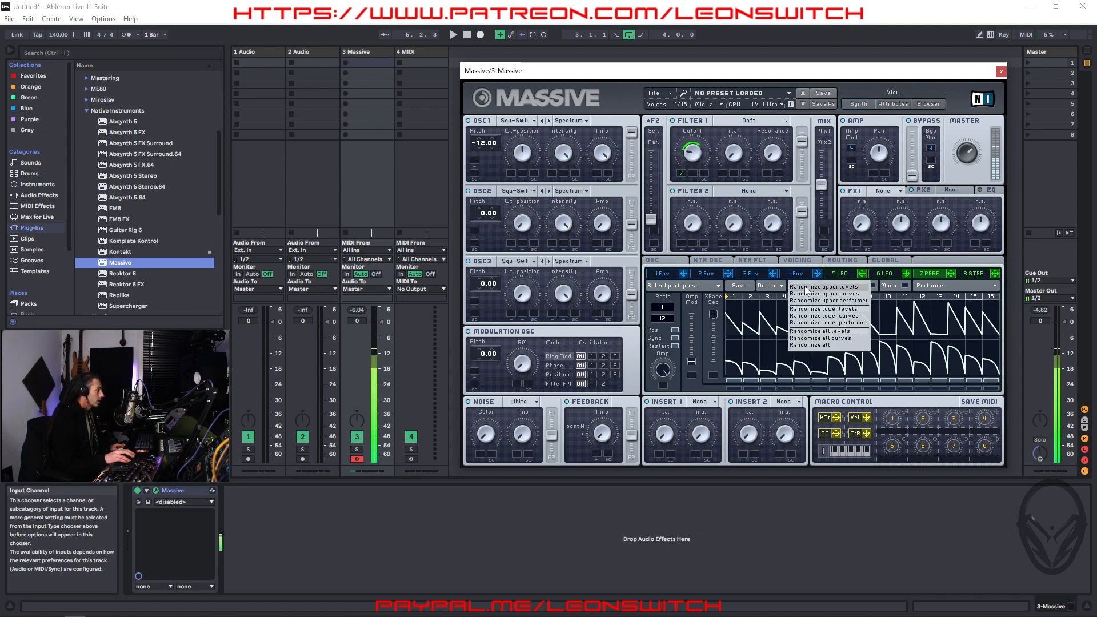
pyautogui.click(813, 340)
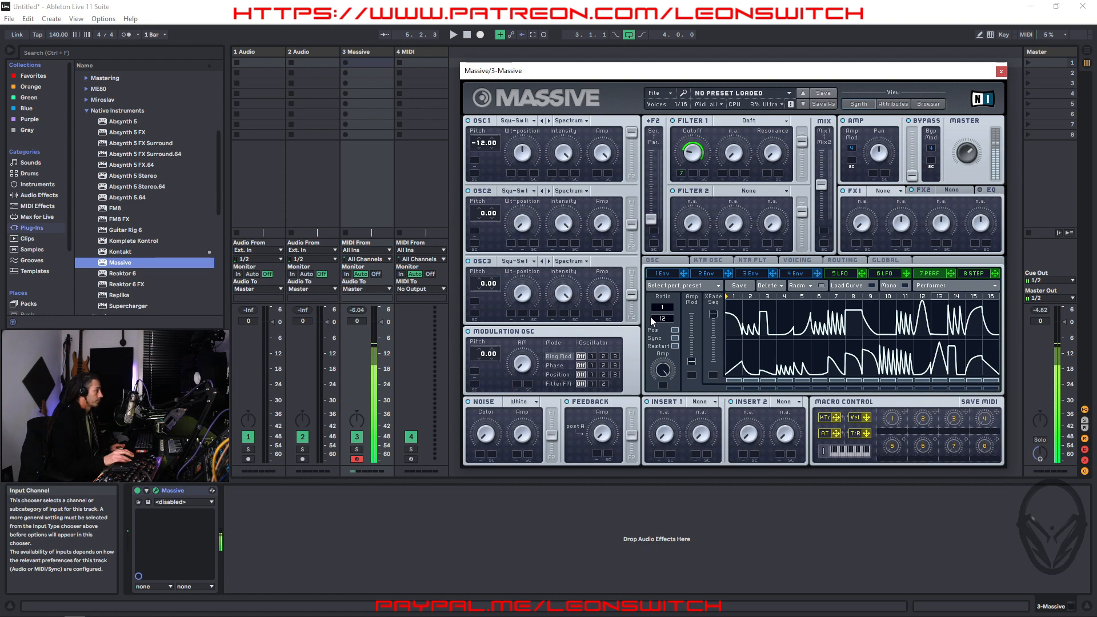
pyautogui.moveTo(665, 324); pyautogui.dragTo(664, 333)
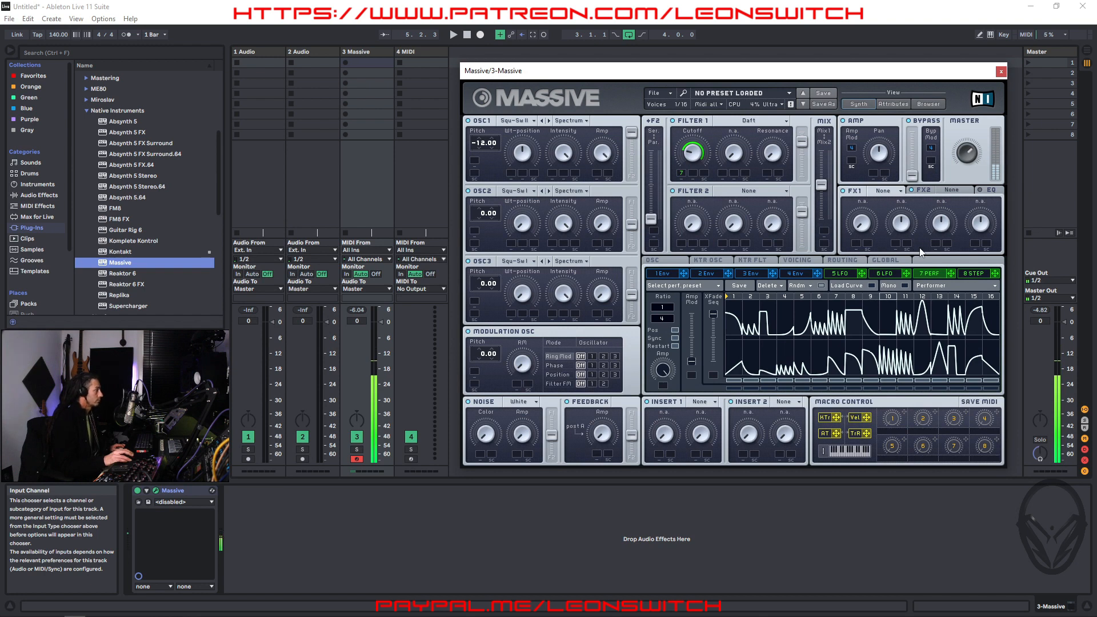
# Close the Massive window, select the empty 4 MIDI track, and expand the Instruments presets in the User Library
pyautogui.click(1002, 72)
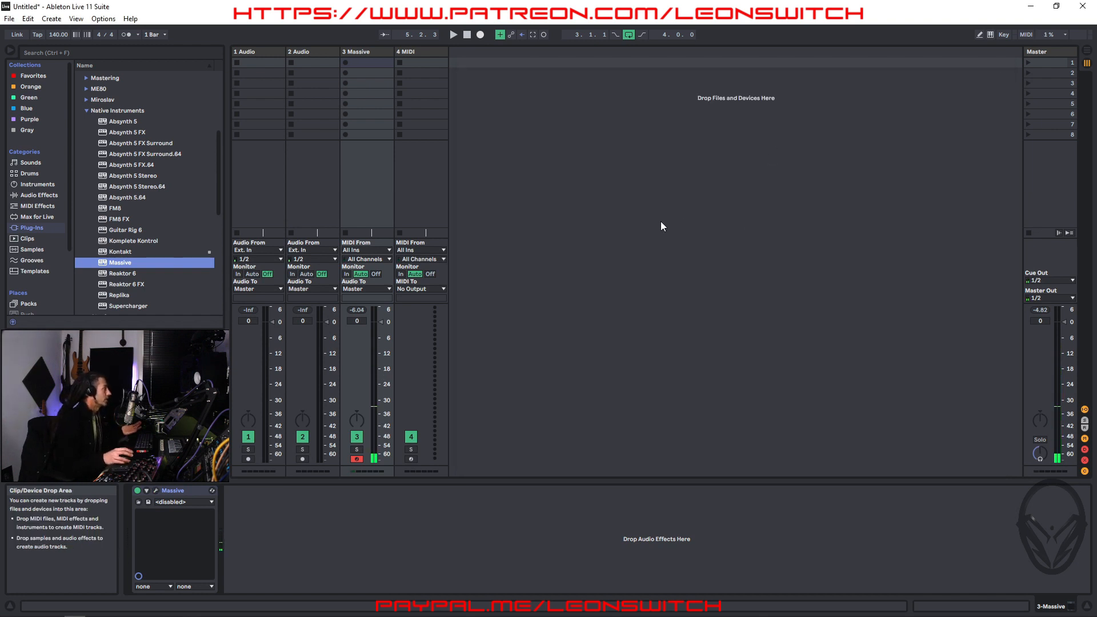
pyautogui.click(429, 54)
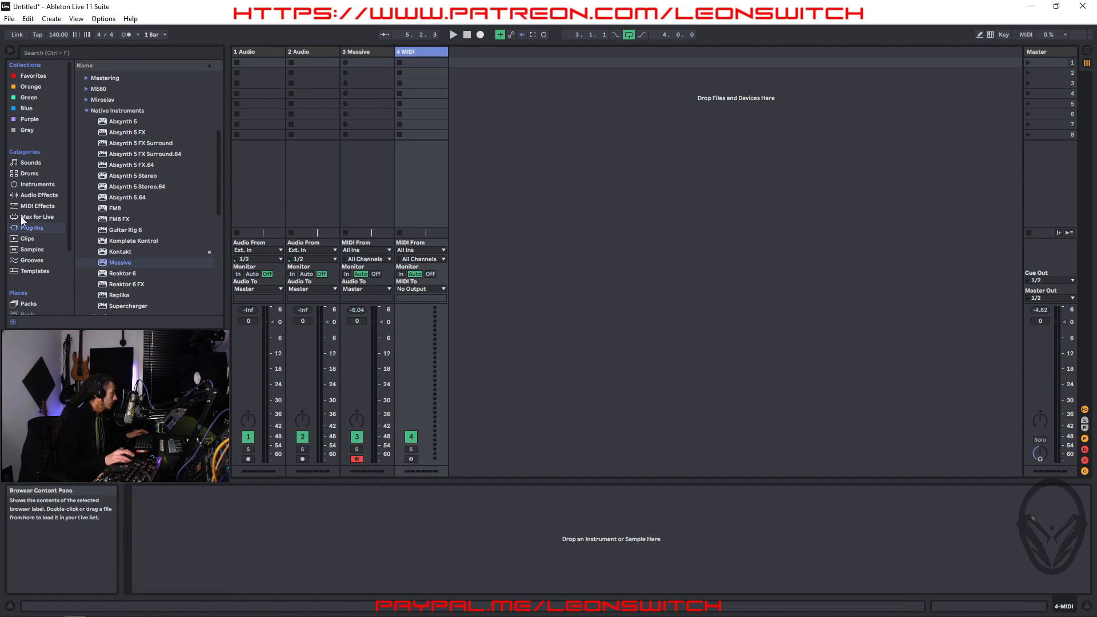
pyautogui.scroll(-3, 25, 268)
pyautogui.click(29, 270)
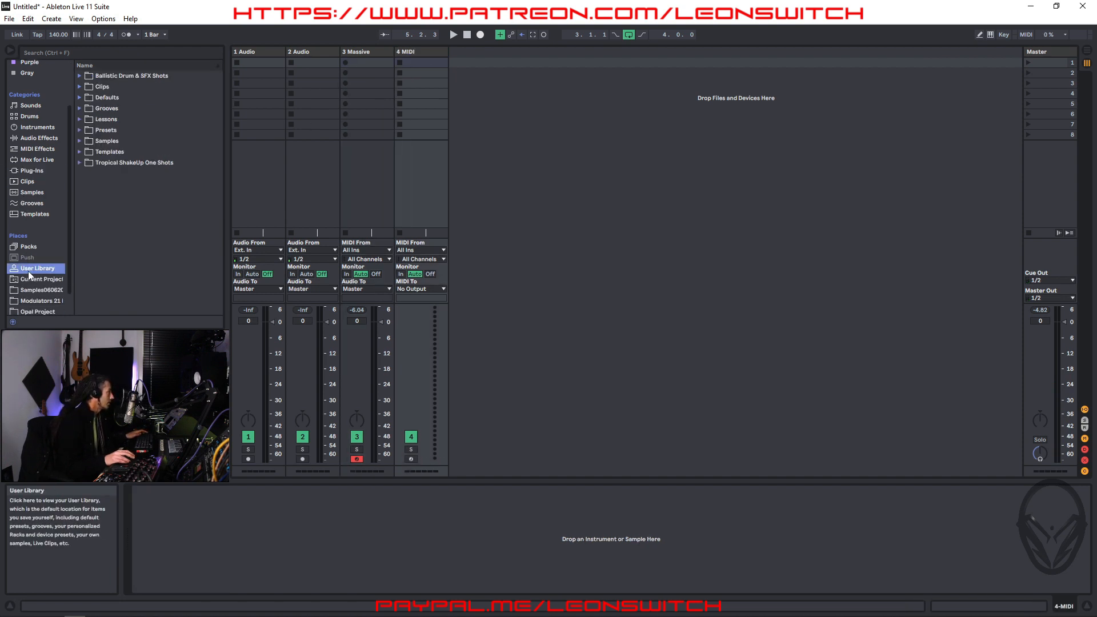
pyautogui.click(80, 129)
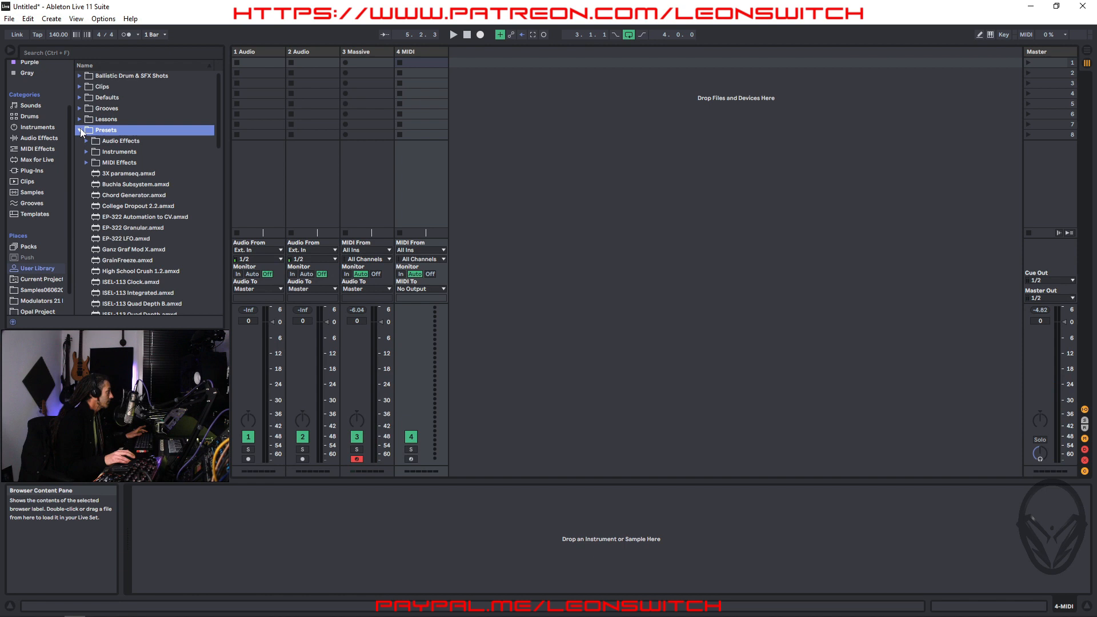
pyautogui.click(84, 151)
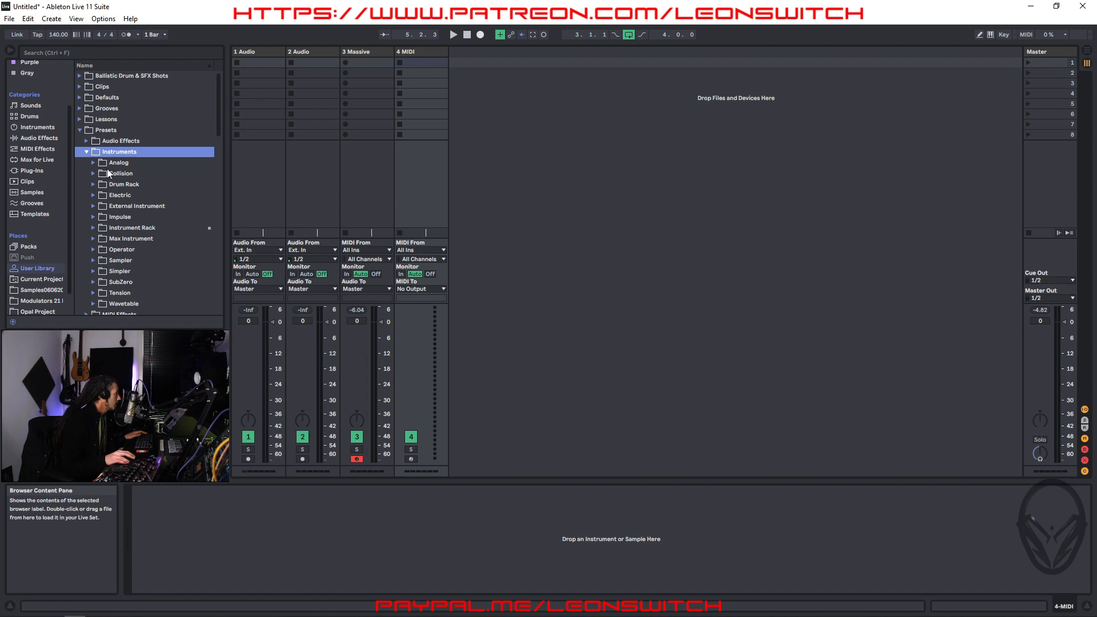
pyautogui.scroll(-4, 125, 196)
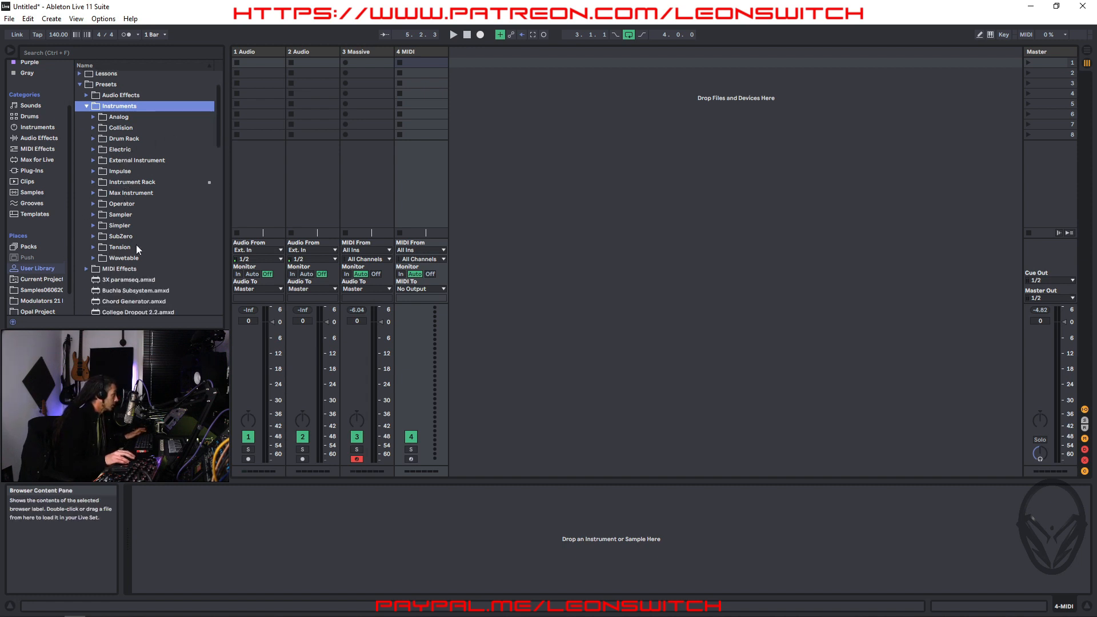
pyautogui.scroll(-3, 122, 244)
pyautogui.scroll(-1, 121, 246)
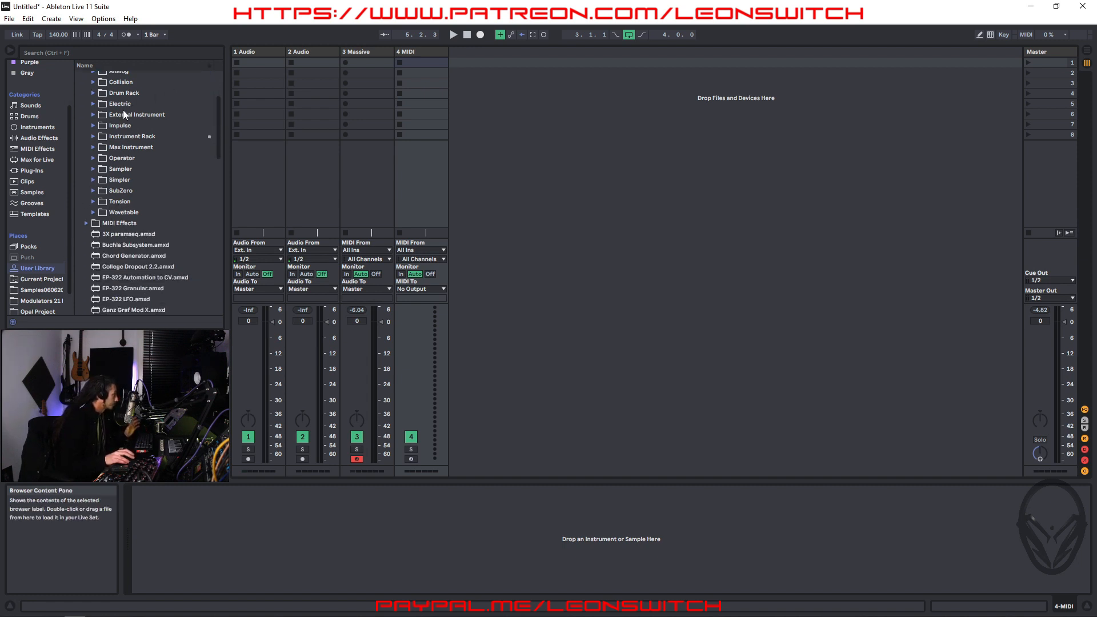
# Load TLCompDrums -01.adg from the Instrument Rack presets' 2024 Drums folder onto the empty MIDI track
pyautogui.click(94, 136)
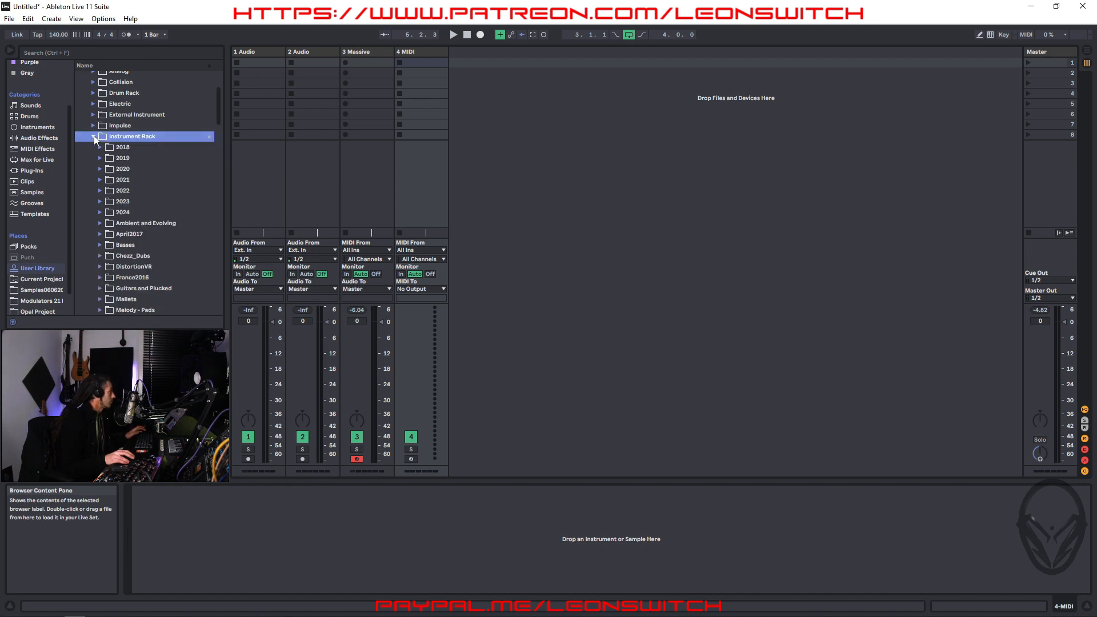
pyautogui.click(101, 211)
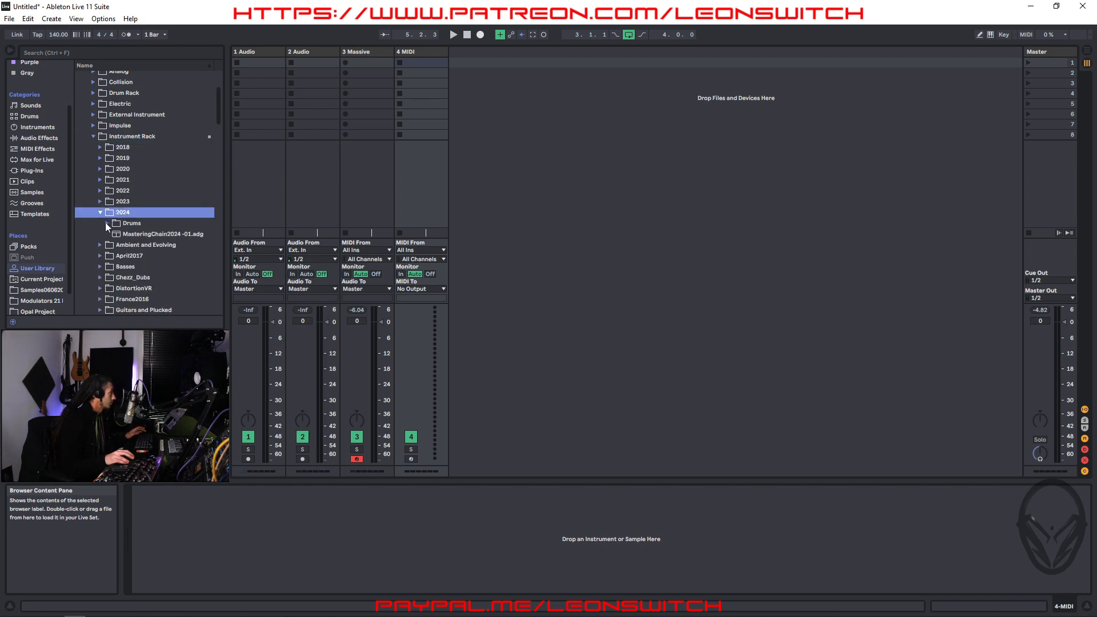
pyautogui.click(108, 222)
pyautogui.moveTo(141, 237); pyautogui.dragTo(385, 153)
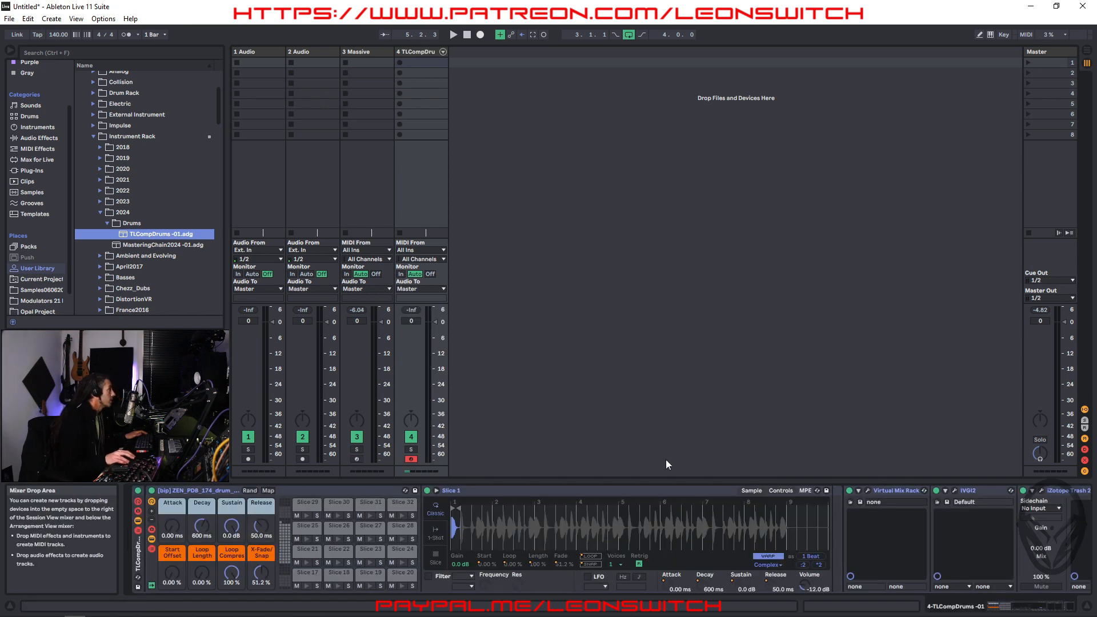
# Switch to the Arrangement View and insert an empty MIDI clip on the TLCompDrums track from bar 3 to bar 7
pyautogui.click(538, 190)
pyautogui.press('Tab')
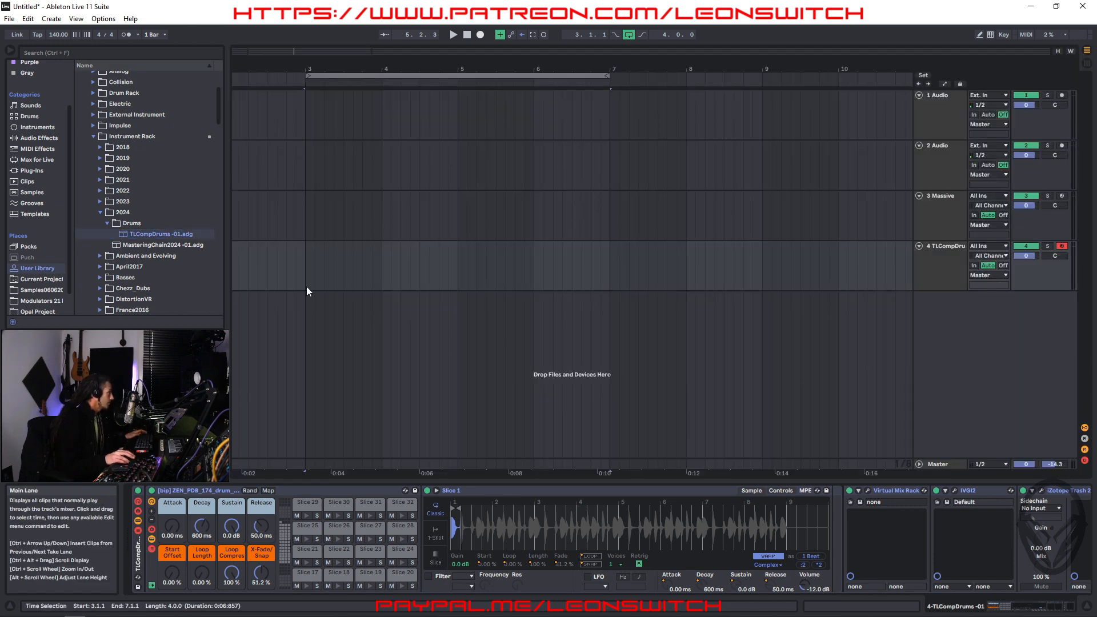
pyautogui.moveTo(307, 269); pyautogui.dragTo(598, 253)
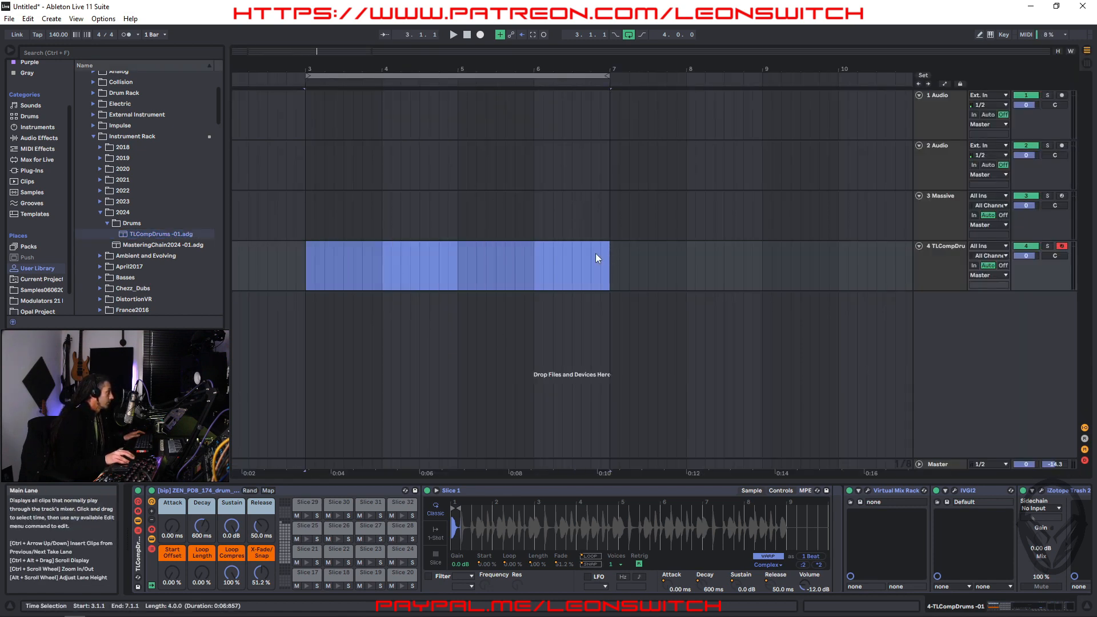
pyautogui.rightClick(597, 252)
pyautogui.click(629, 340)
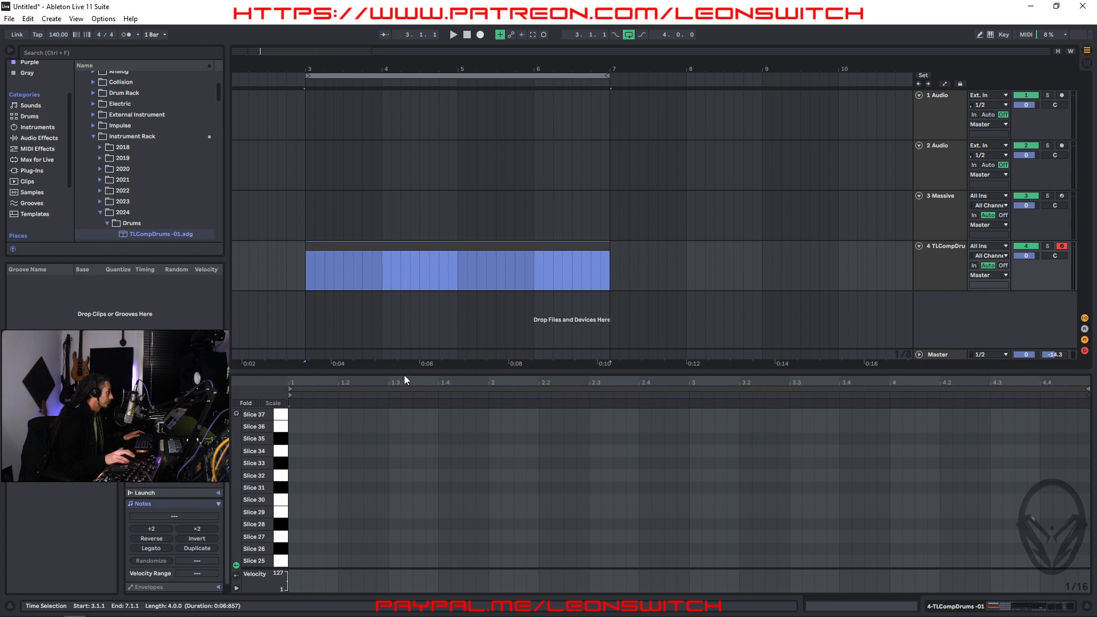
# Turn on note preview in the drum clip's editor and add a Slice 1 note at the clip's start
pyautogui.click(289, 518)
pyautogui.scroll(-8, 289, 517)
pyautogui.scroll(-2, 287, 519)
pyautogui.click(237, 415)
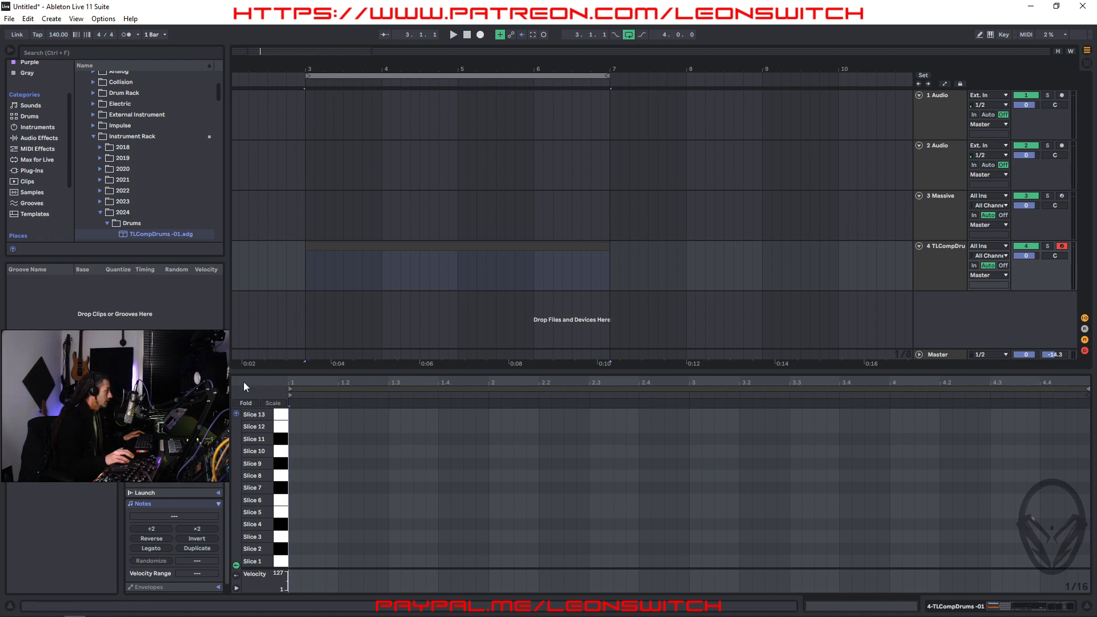
pyautogui.doubleClick(291, 562)
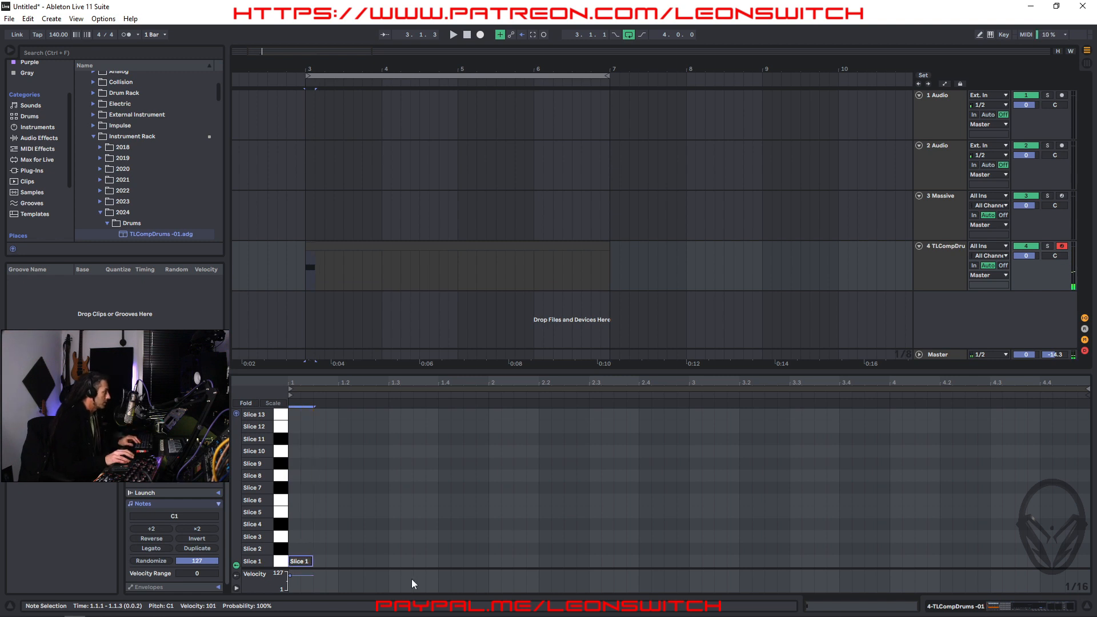
# Audition the drum slices by transposing the first note step by step, and settle it on Slice 8
pyautogui.press('Up')
pyautogui.press('Up')
pyautogui.press('Up')
pyautogui.press('Up')
pyautogui.press('Up')
pyautogui.press('Up')
pyautogui.press('Up')
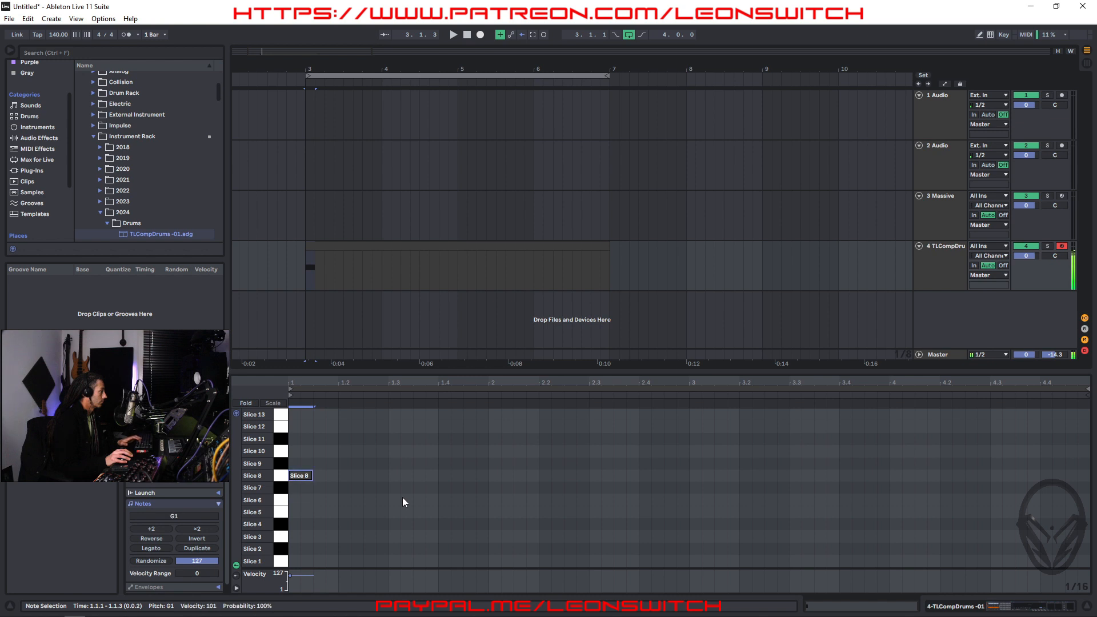
pyautogui.press('Up')
pyautogui.press('Up')
pyautogui.press('Up')
pyautogui.press('Up')
pyautogui.press('Down')
pyautogui.press('Down')
pyautogui.press('Down')
pyautogui.press('Down')
# Copy the drum note to Slice 2 at beat 1.3 and Slice 7 at beat 1.2, and play the pattern back
pyautogui.moveTo(304, 477); pyautogui.dragTo(404, 547)
pyautogui.moveTo(327, 489); pyautogui.dragTo(345, 489)
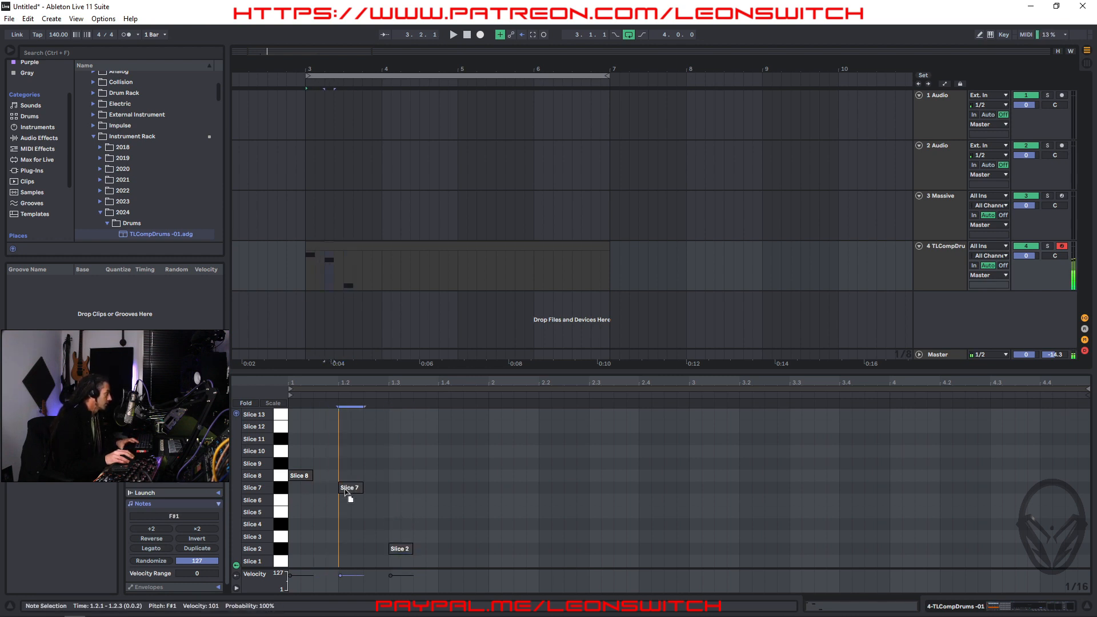
pyautogui.press('space')
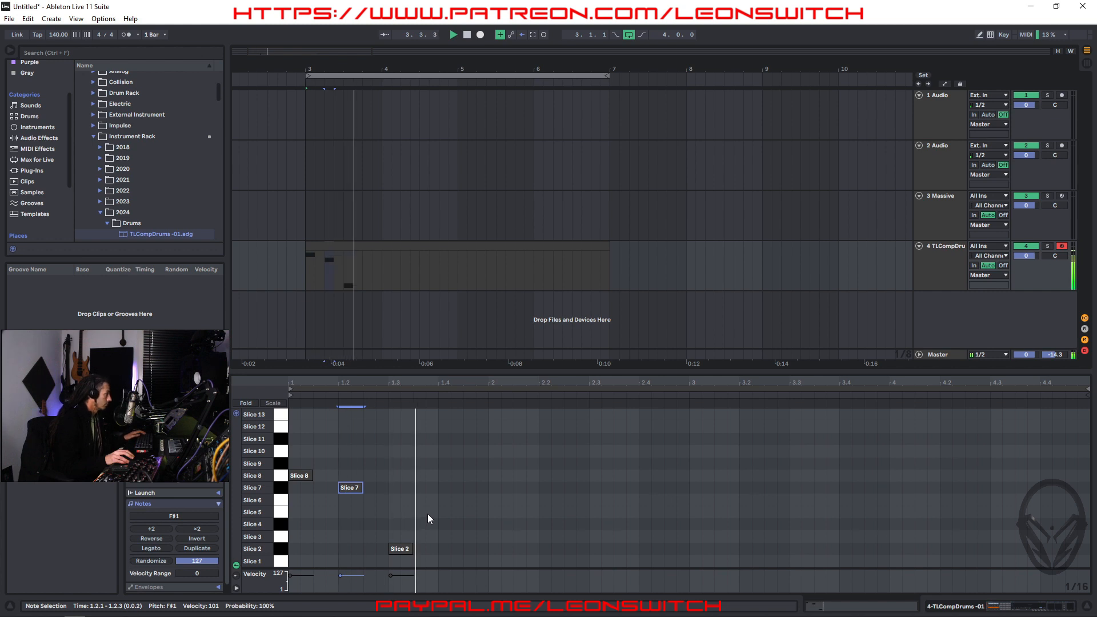
pyautogui.press('space')
# Add alternating Slice 7 and Slice 8 notes every eighth from beat 1.4 through beat 2.2, playing the pattern back along the way
pyautogui.moveTo(403, 554); pyautogui.dragTo(449, 490)
pyautogui.press('space')
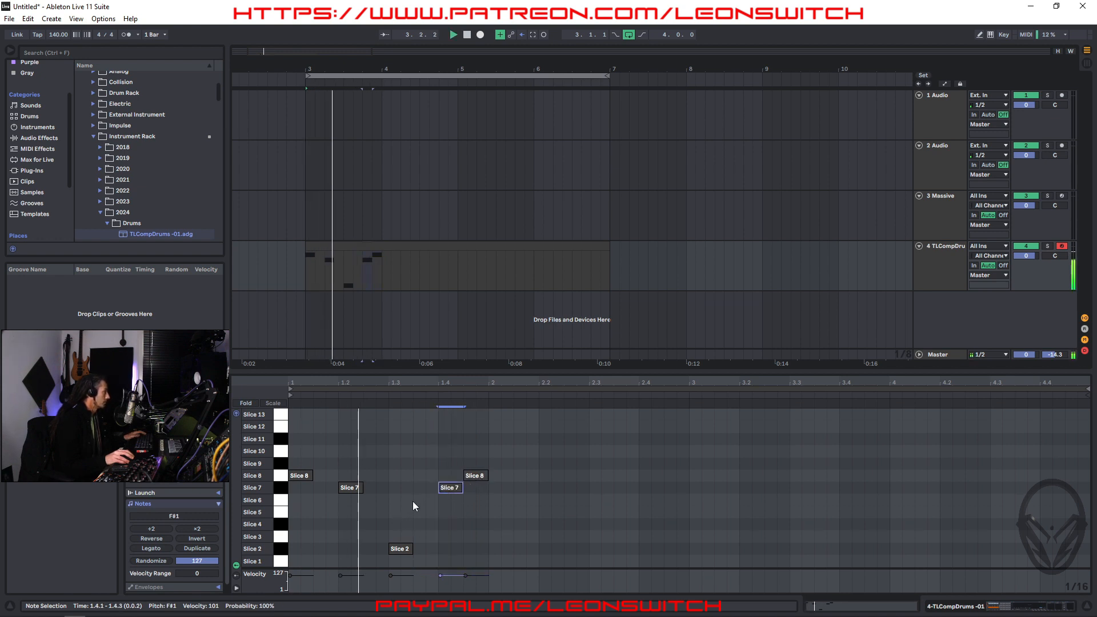
pyautogui.press('space')
pyautogui.keyDown('ctrl'); pyautogui.moveTo(451, 487); pyautogui.dragTo(527, 477); pyautogui.keyUp('ctrl')
pyautogui.keyDown('shift'); pyautogui.click(503, 488); pyautogui.keyUp('shift')
pyautogui.hotkey('ctrl', 'd')
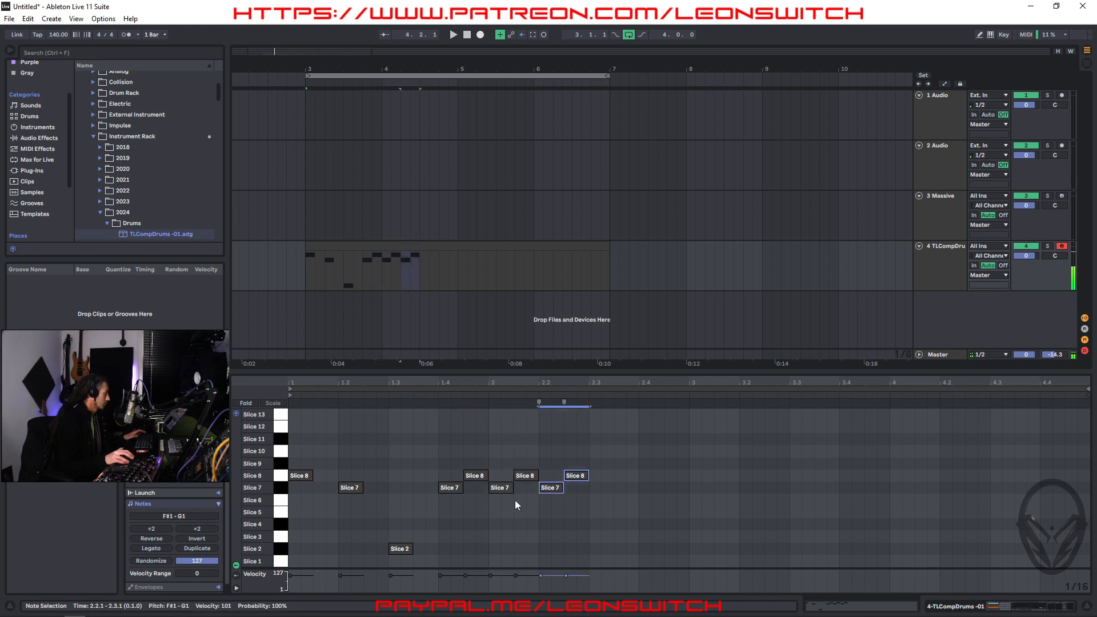
# Complete the second bar with Slice 9 at beat 2.3, Slice 7 at 2.3.3, Slice 11 at 2.4 and Slice 8 at 2.4.3
pyautogui.click(626, 499)
pyautogui.keyDown('ctrl'); pyautogui.moveTo(551, 488); pyautogui.dragTo(600, 471); pyautogui.keyUp('ctrl')
pyautogui.press('space')
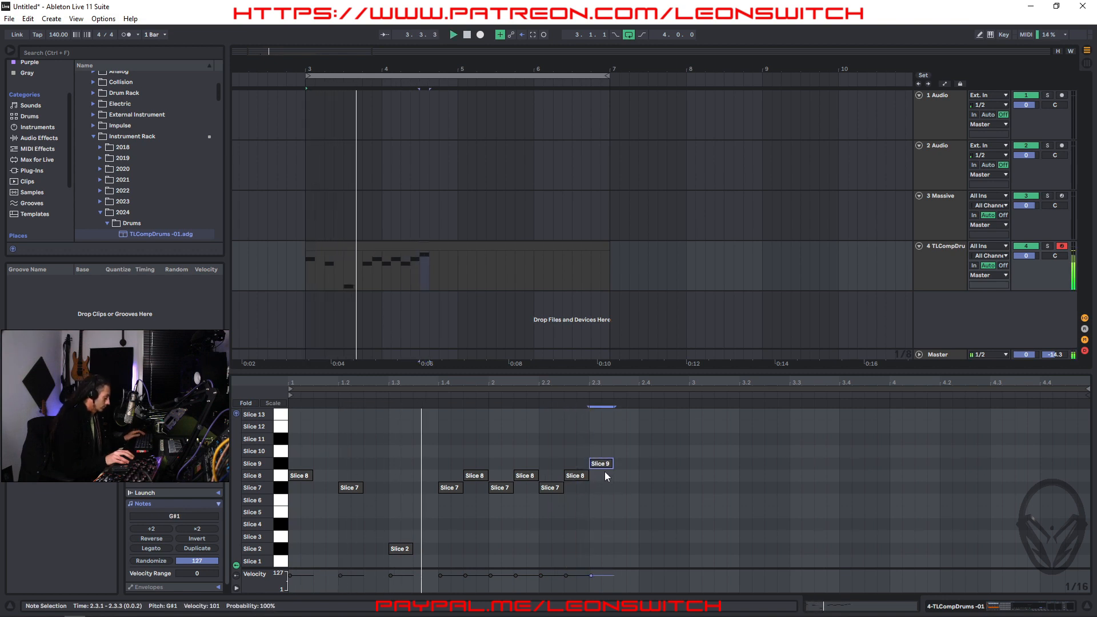
pyautogui.click(577, 477)
pyautogui.moveTo(620, 479); pyautogui.dragTo(618, 490)
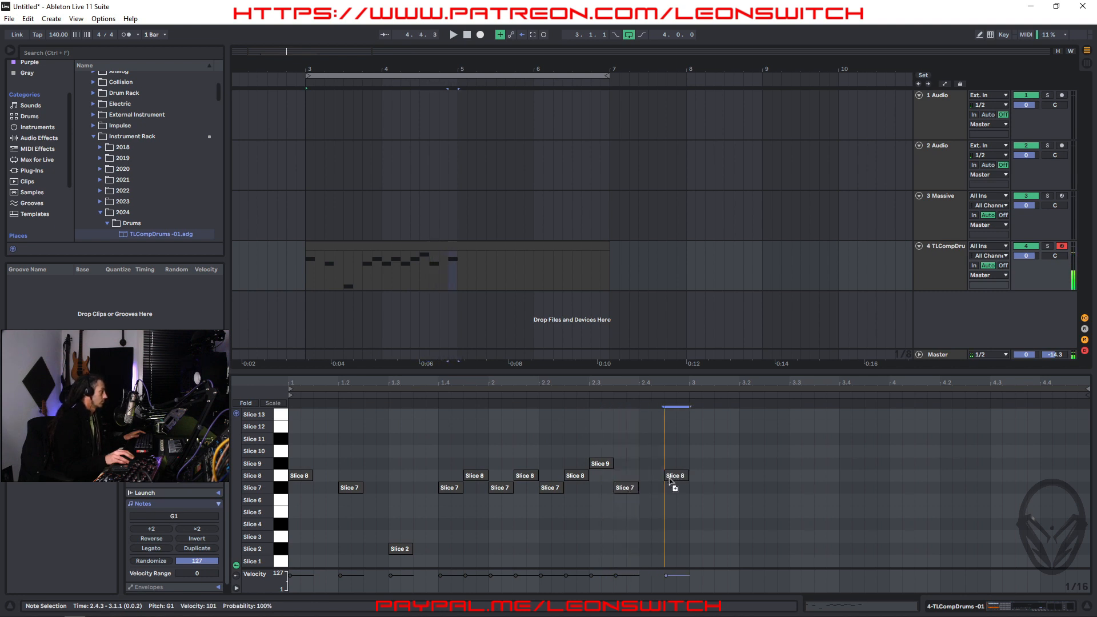
pyautogui.moveTo(668, 484); pyautogui.dragTo(652, 440)
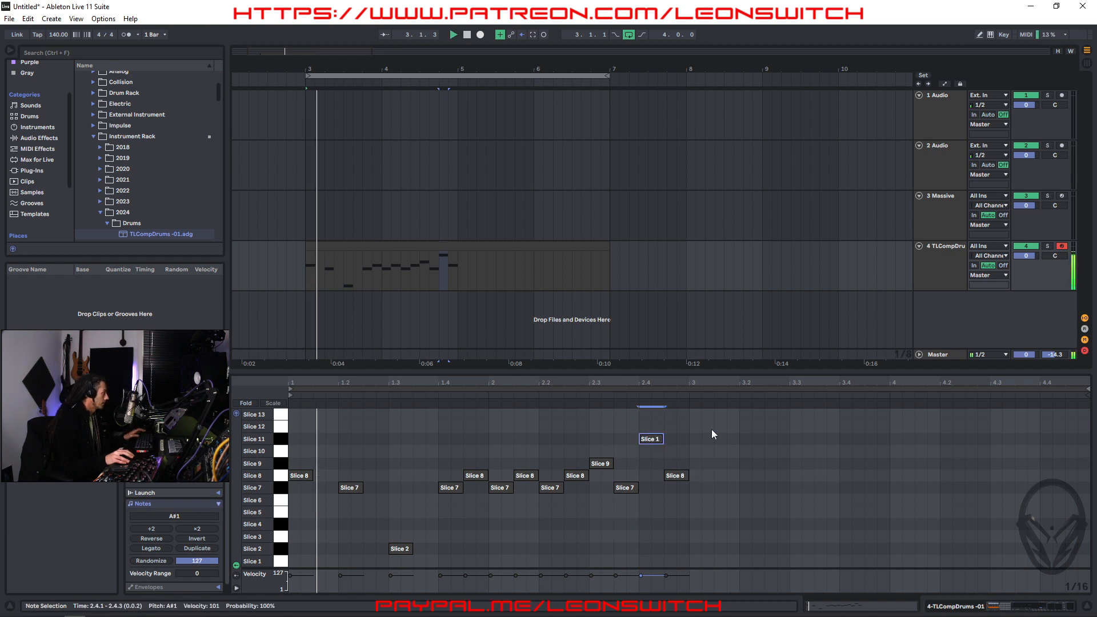
# Duplicate the entire two-bar drum pattern so it fills bars 3 and 4 of the clip
pyautogui.hotkey('ctrl', 'a')
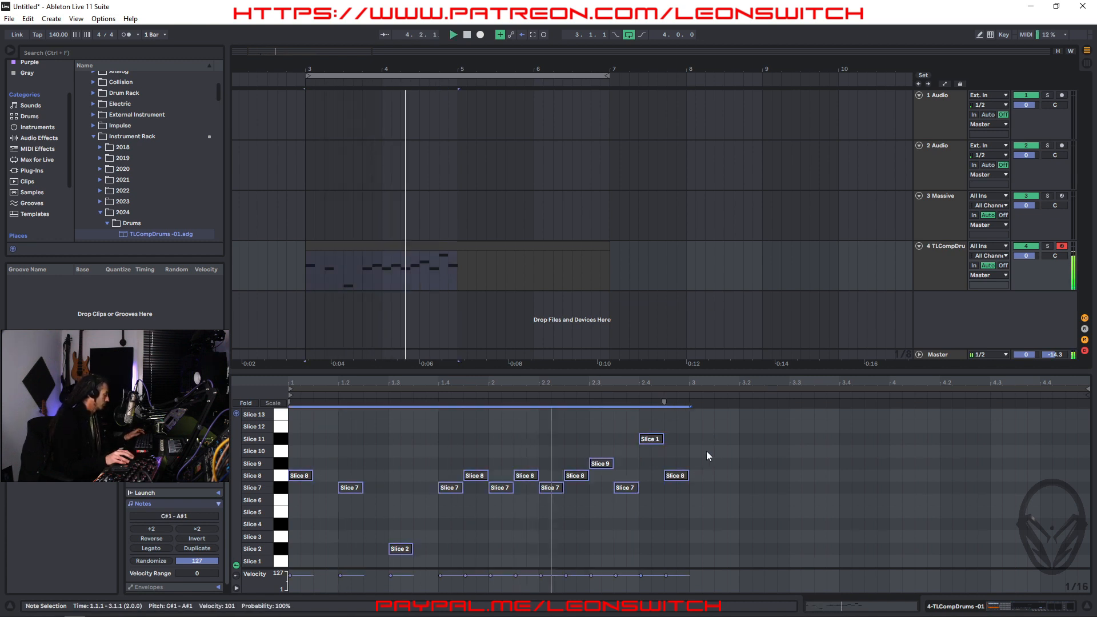
pyautogui.hotkey('ctrl', 'd')
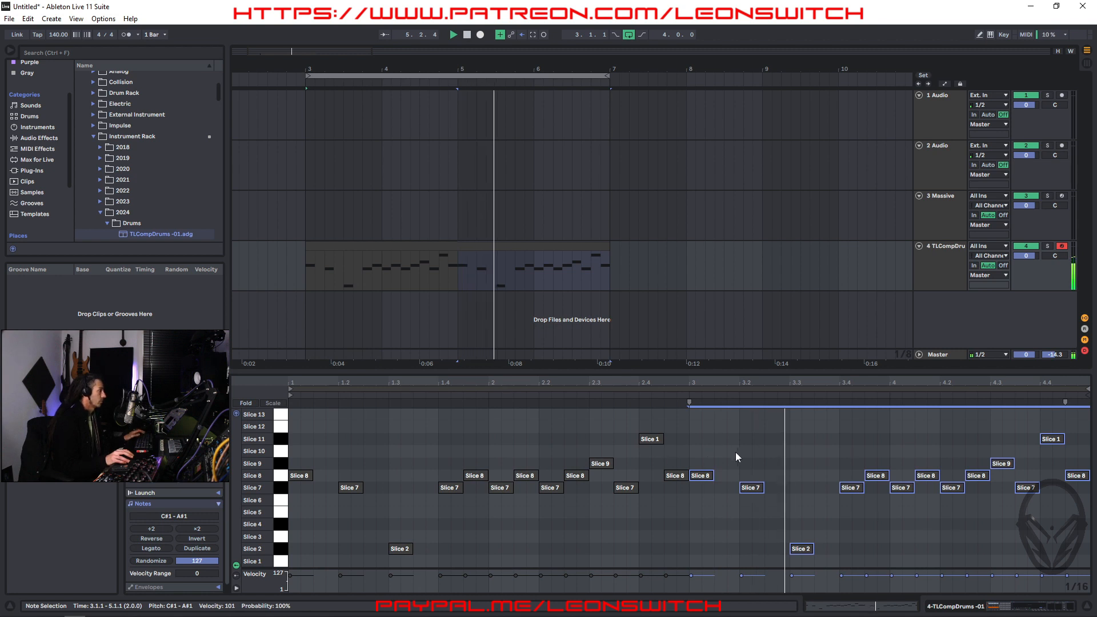
pyautogui.press('space')
# Lower the velocity of the Slice 7 notes at 2.3.3 and 4.3.3 together
pyautogui.click(629, 510)
pyautogui.click(625, 488)
pyautogui.keyDown('shift'); pyautogui.click(1026, 489); pyautogui.keyUp('shift')
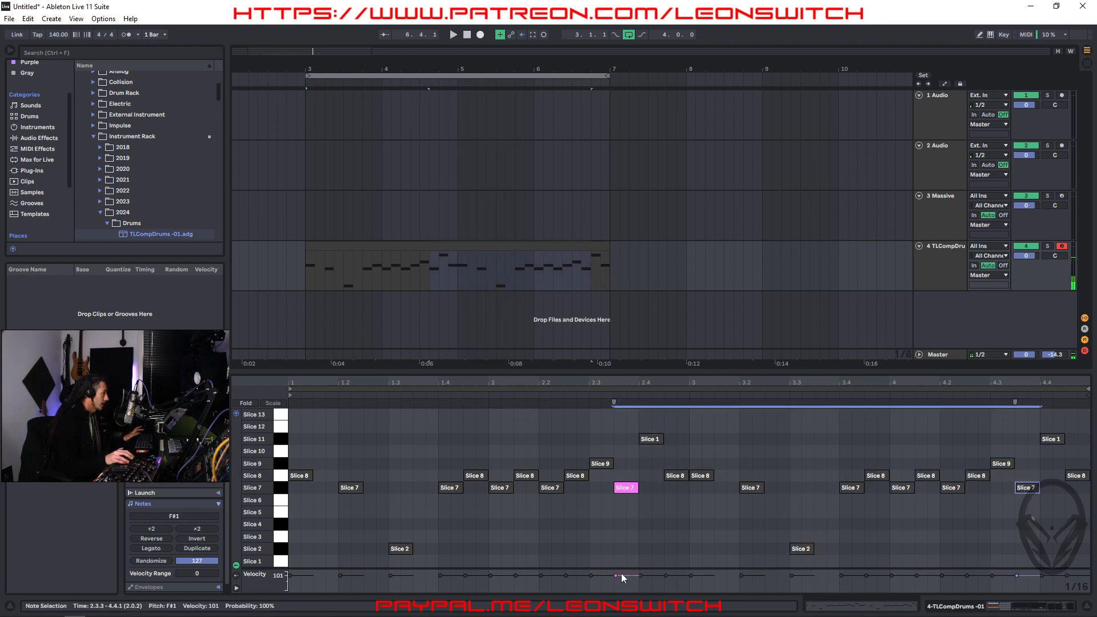
pyautogui.moveTo(621, 575); pyautogui.dragTo(622, 585)
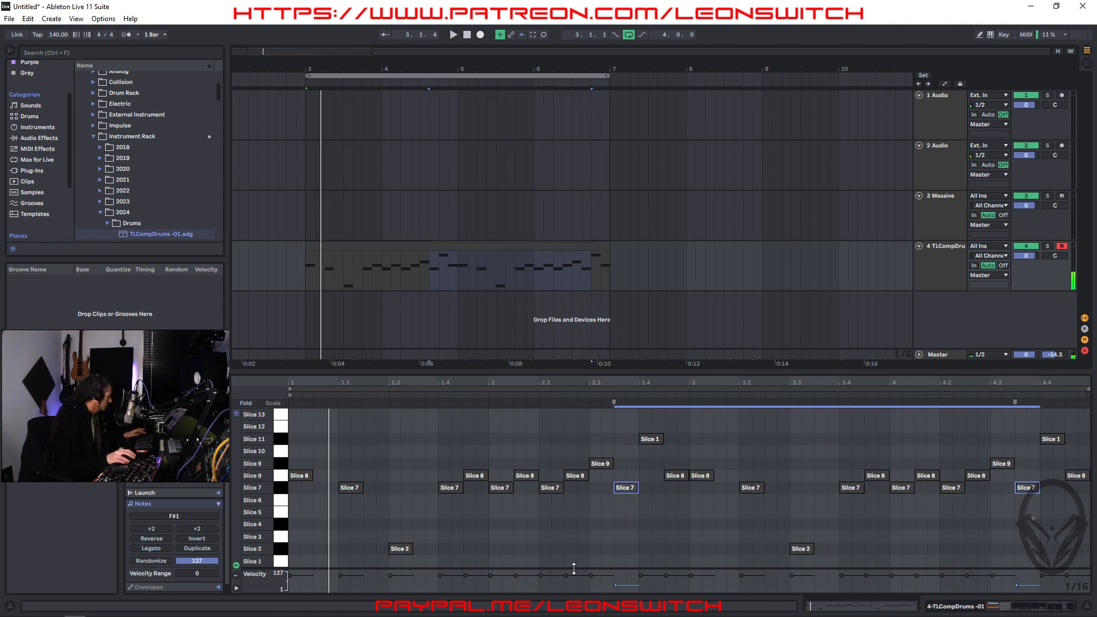
# Open the Massive track's synth window and position it beside the start of the loop in the Arrangement
pyautogui.press('Tab')
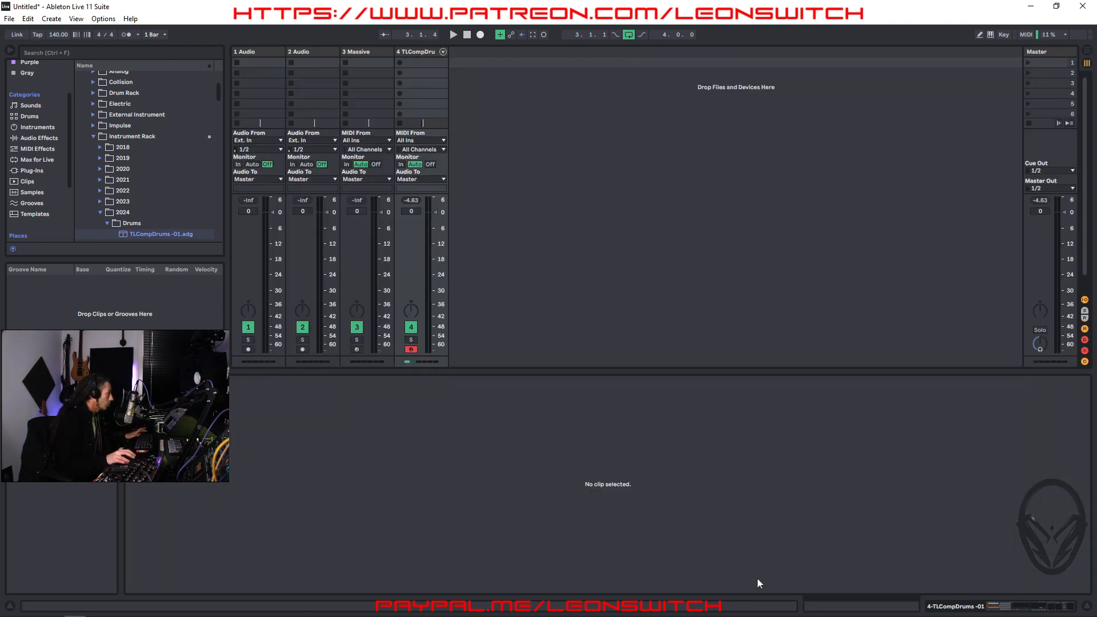
pyautogui.click(360, 53)
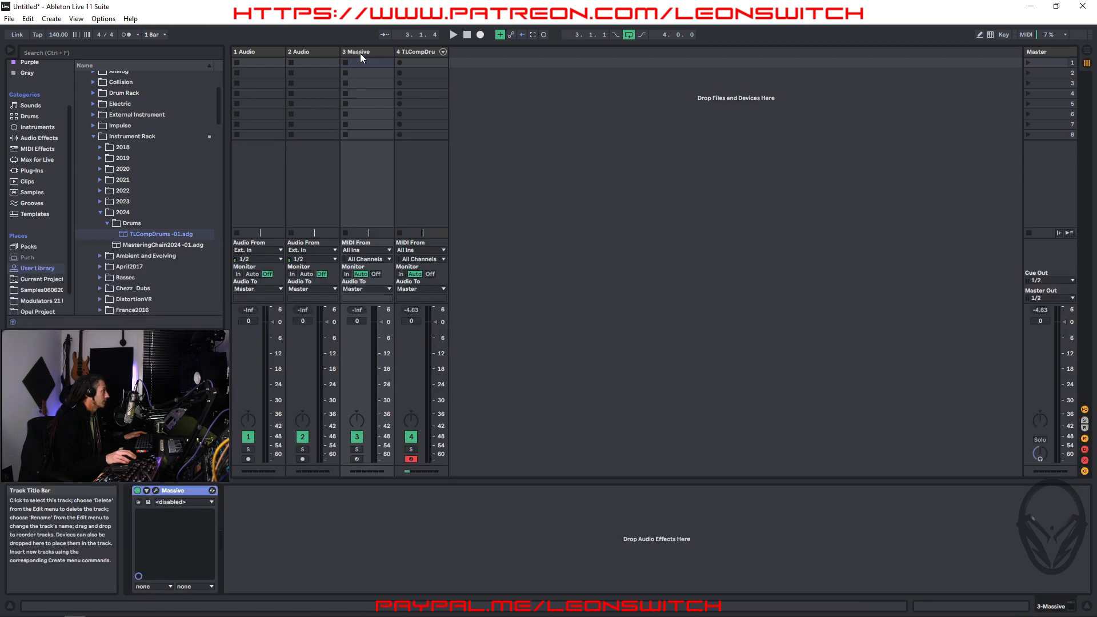
pyautogui.click(156, 491)
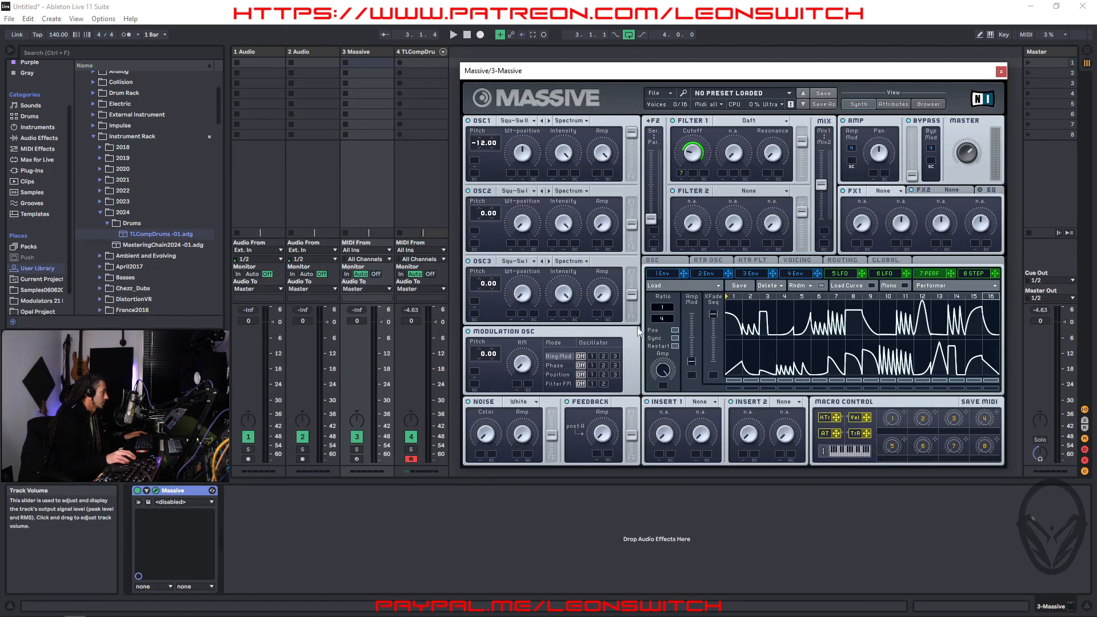
pyautogui.press('Tab')
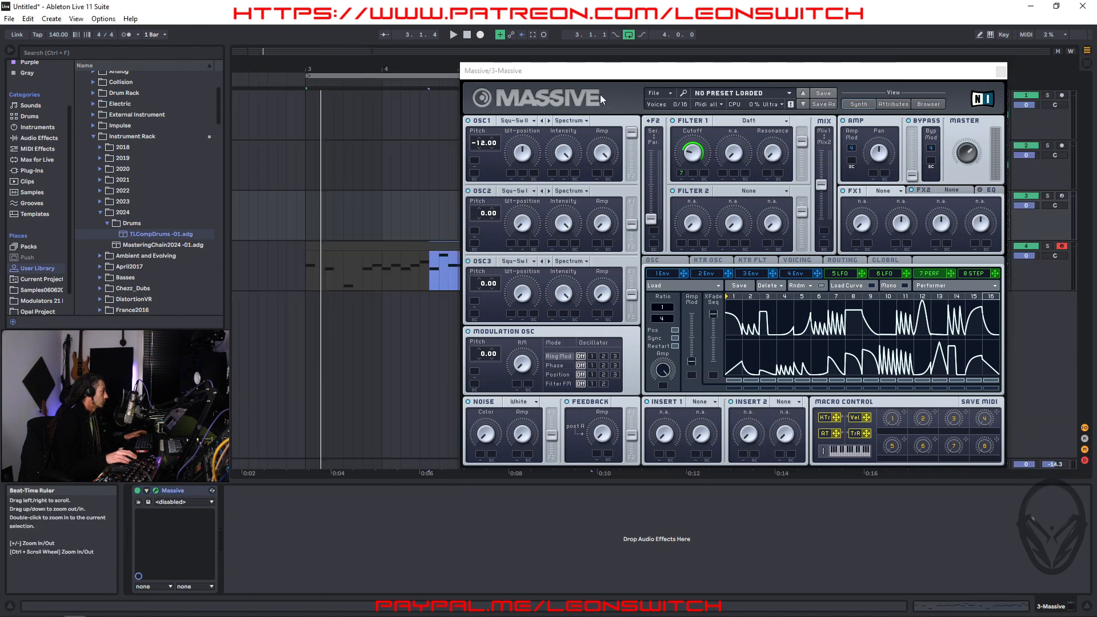
pyautogui.moveTo(606, 75); pyautogui.dragTo(755, 135)
pyautogui.click(419, 350)
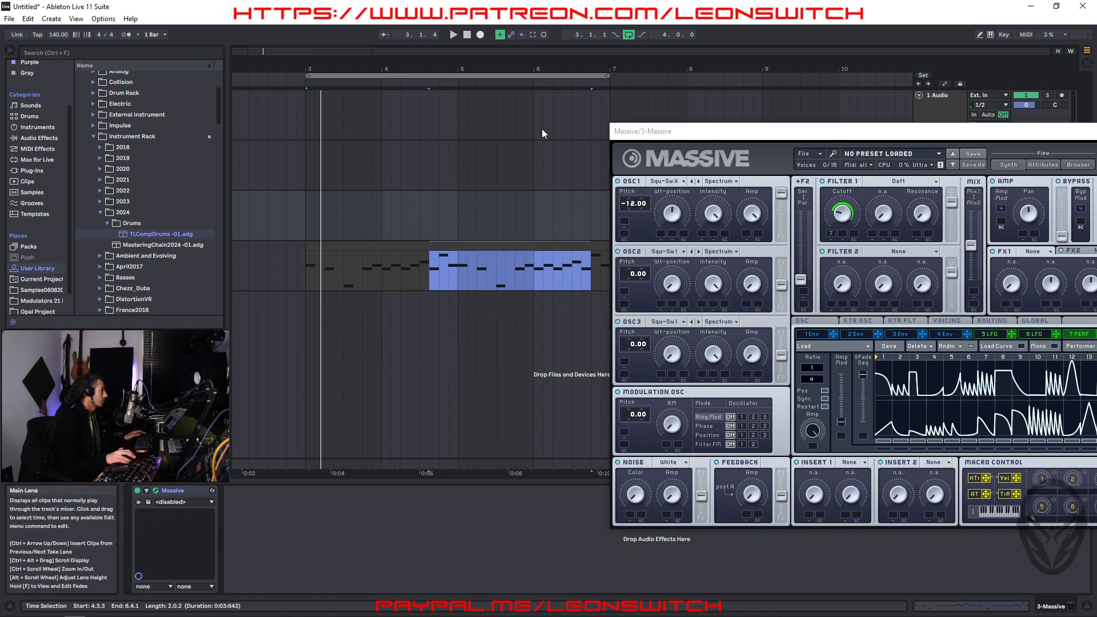
pyautogui.moveTo(511, 68); pyautogui.dragTo(443, 66)
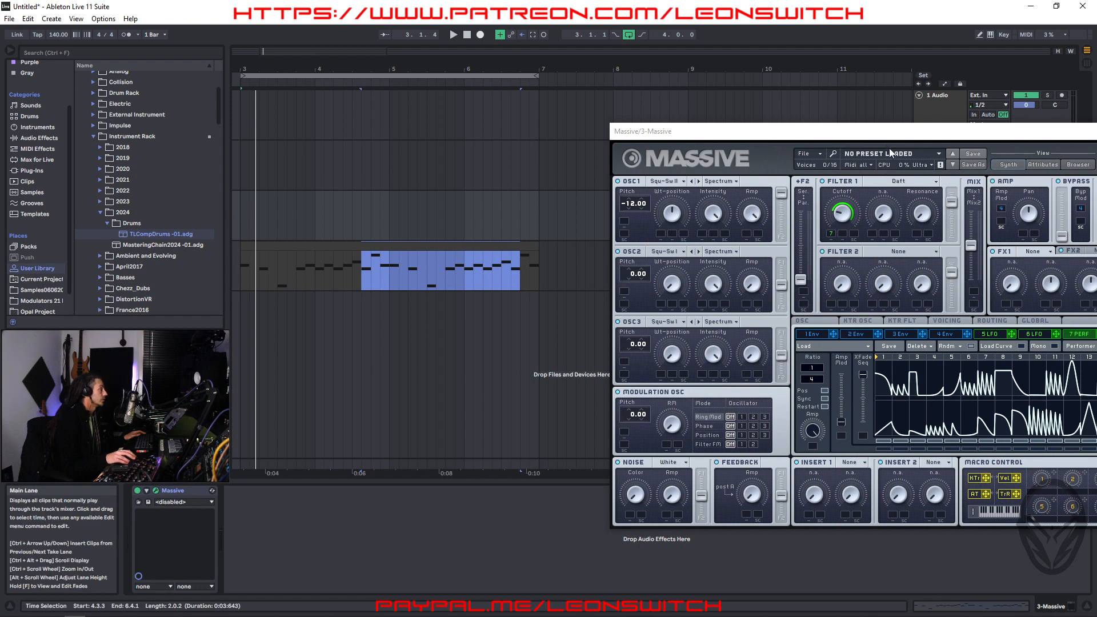
pyautogui.moveTo(879, 138); pyautogui.dragTo(812, 88)
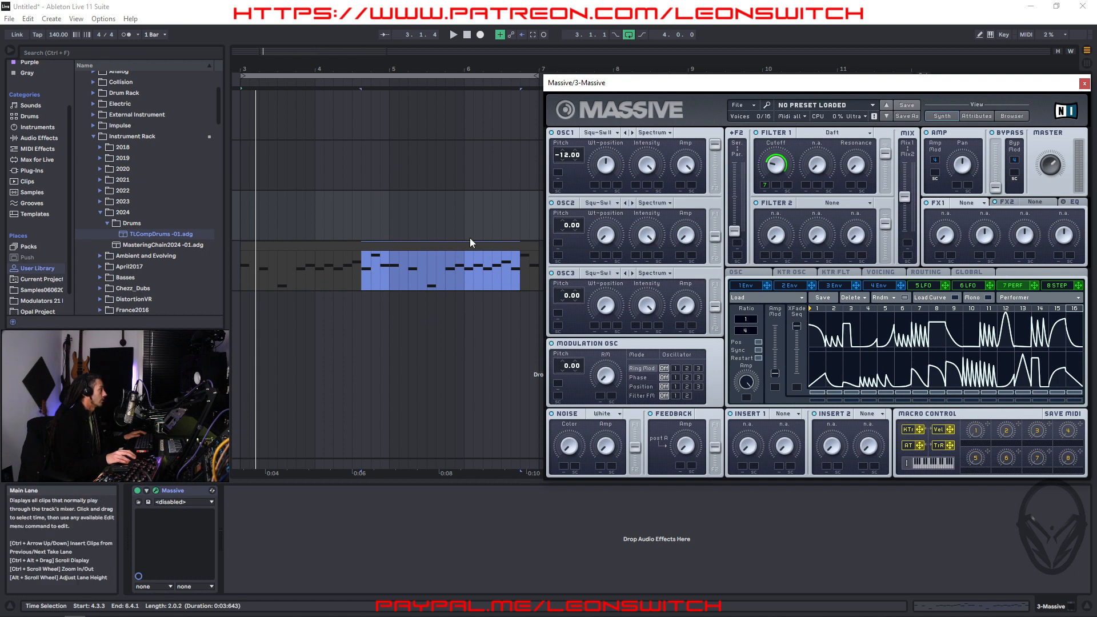
# Arm the Massive track and record two long F1 bass notes over the drums from bar 3 to bar 7
pyautogui.press('space')
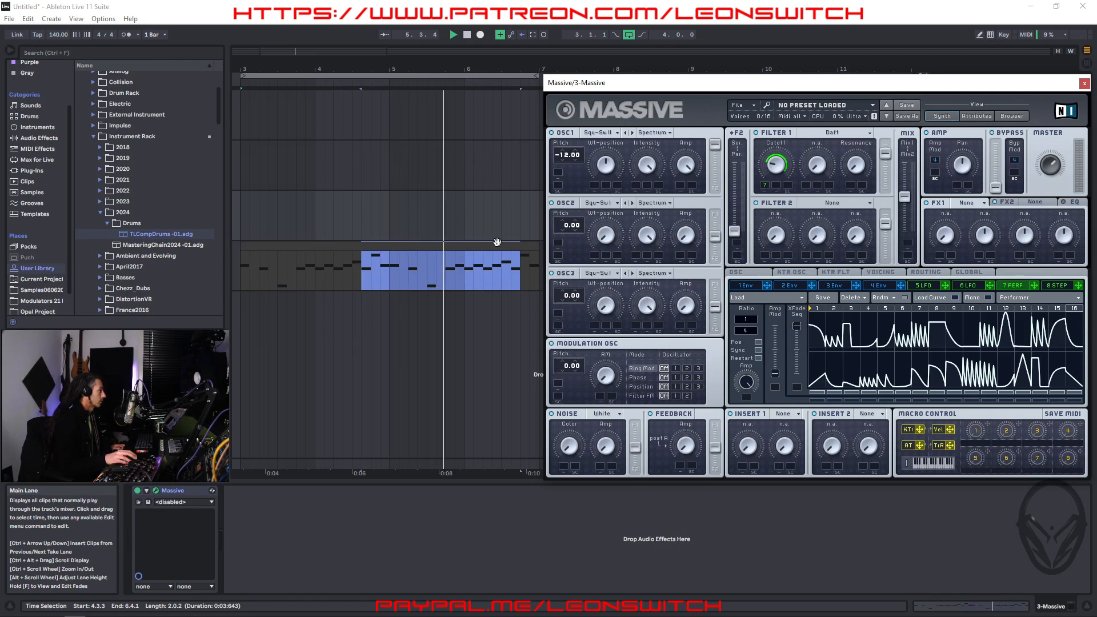
pyautogui.moveTo(832, 84); pyautogui.dragTo(751, 268)
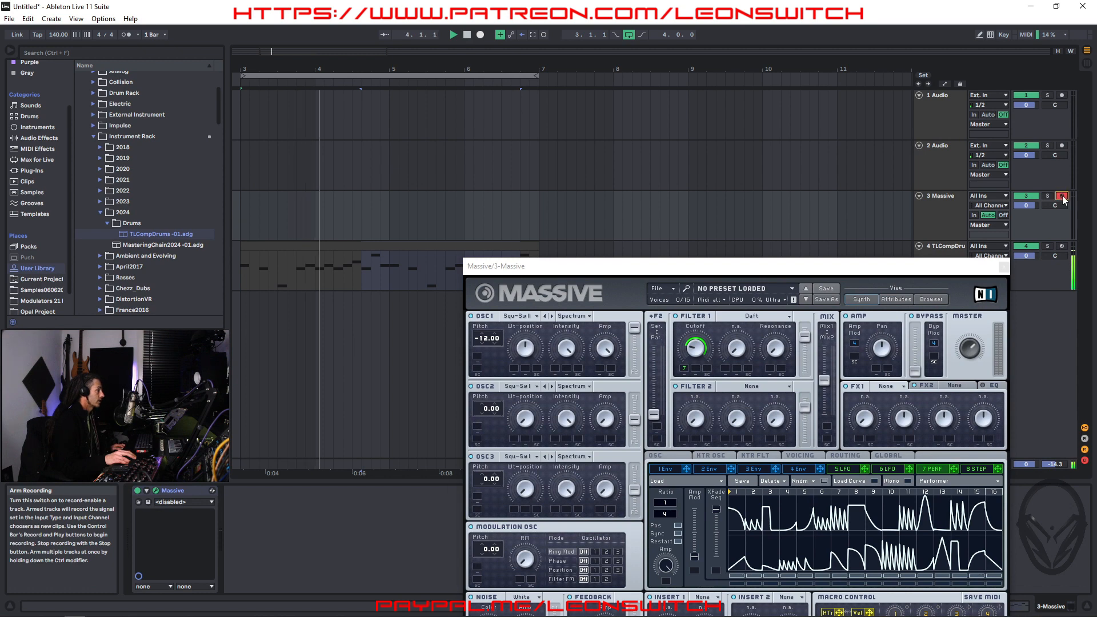
pyautogui.moveTo(765, 266); pyautogui.dragTo(841, 79)
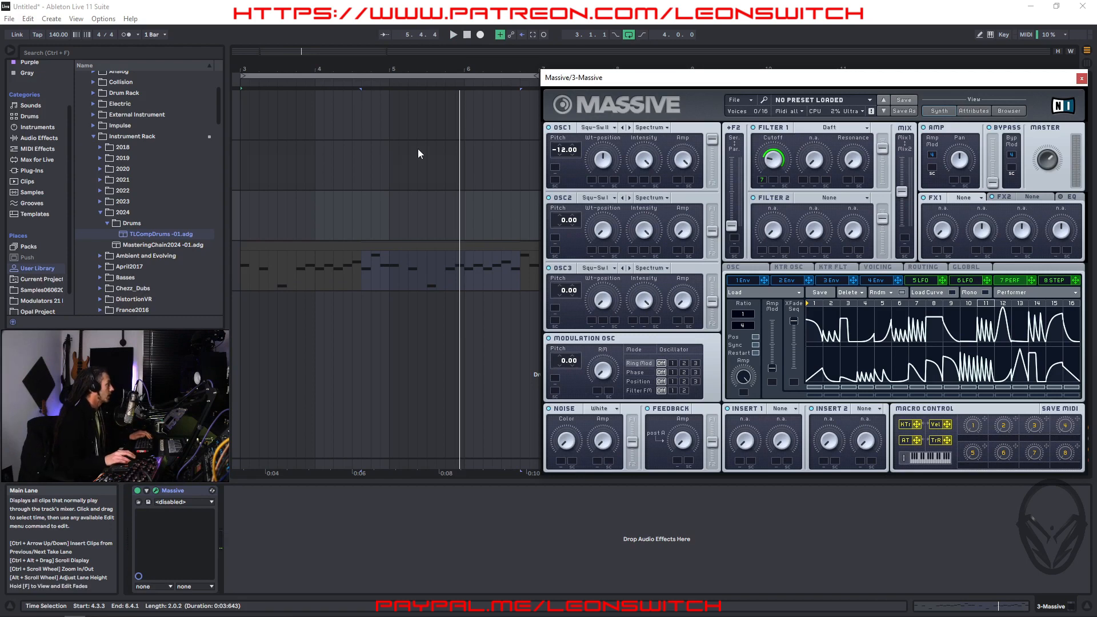
pyautogui.press('space')
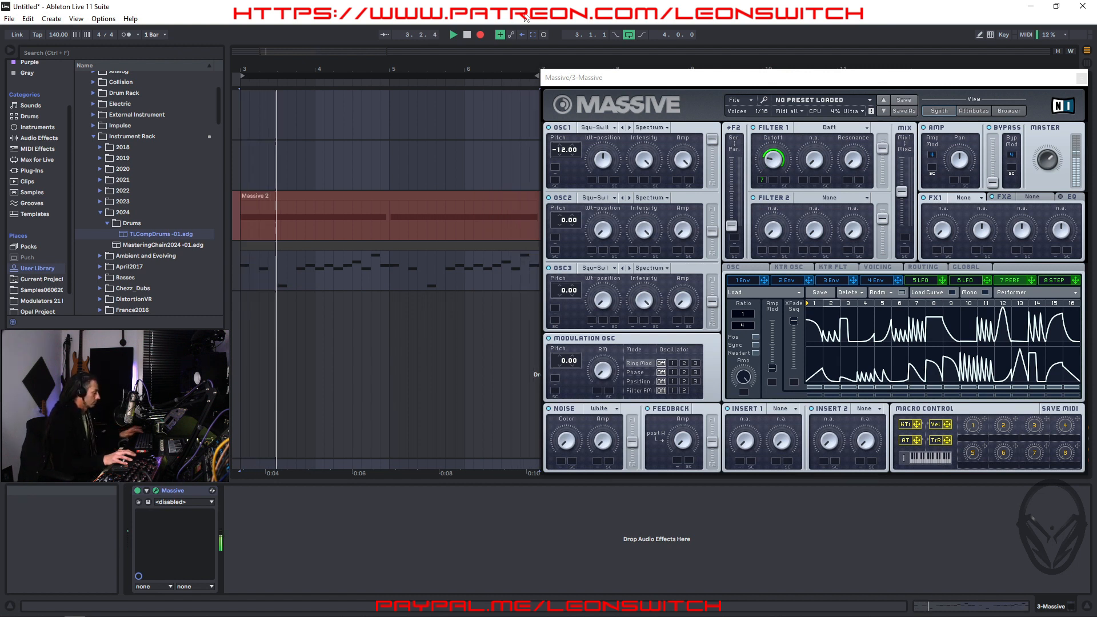
pyautogui.press('F9')
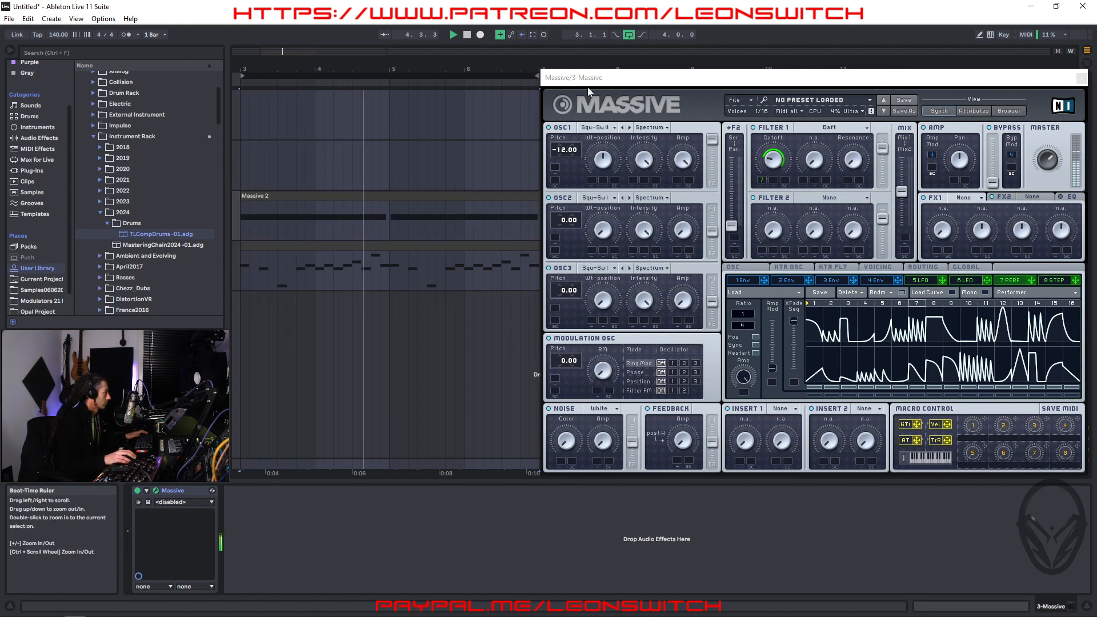
# Open the recorded Massive clip, set its grid to 1/8 and quantize its F1 notes
pyautogui.doubleClick(364, 192)
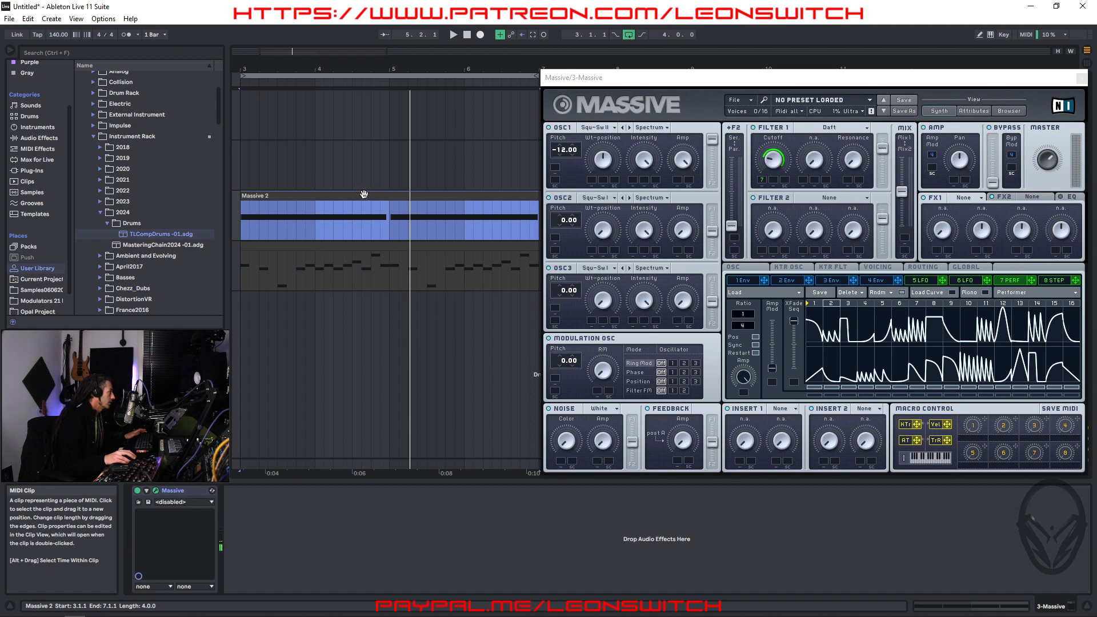
pyautogui.rightClick(554, 540)
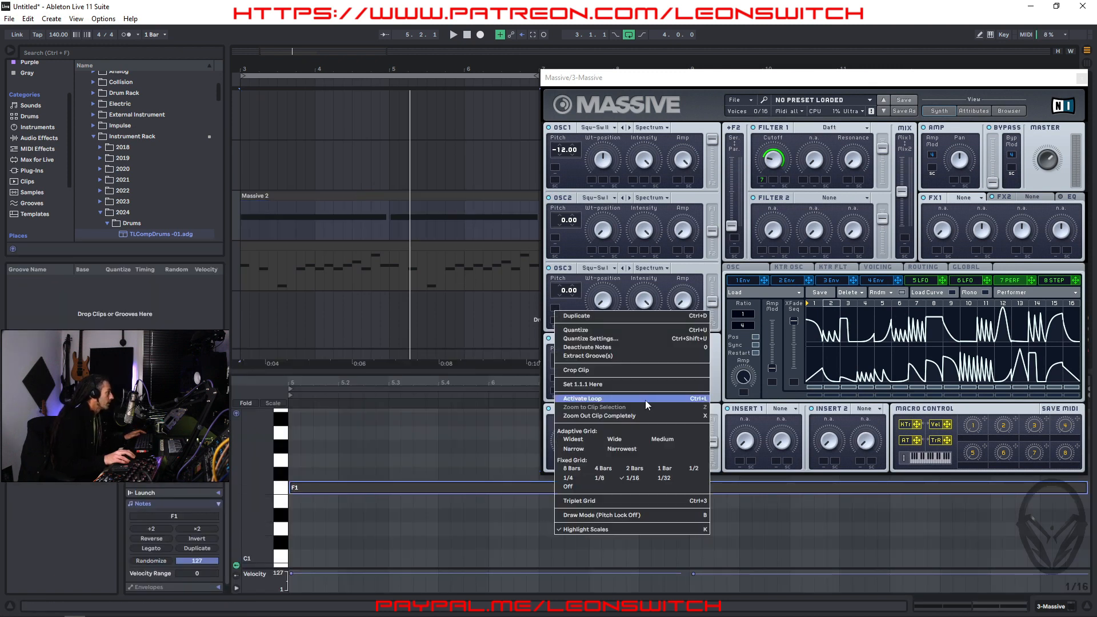
pyautogui.click(608, 468)
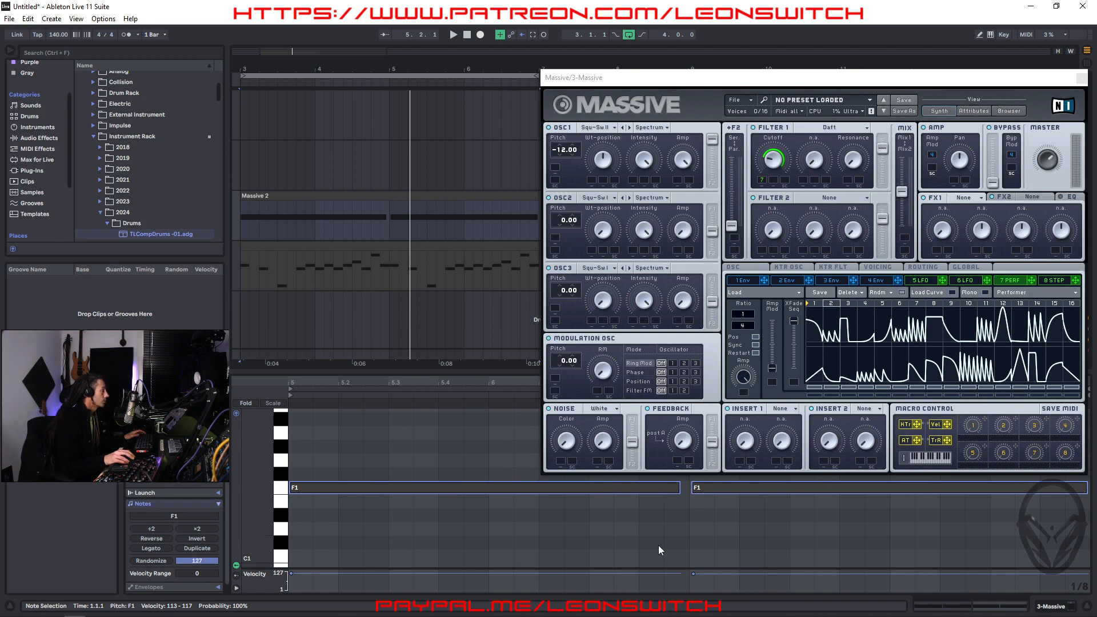
pyautogui.rightClick(679, 537)
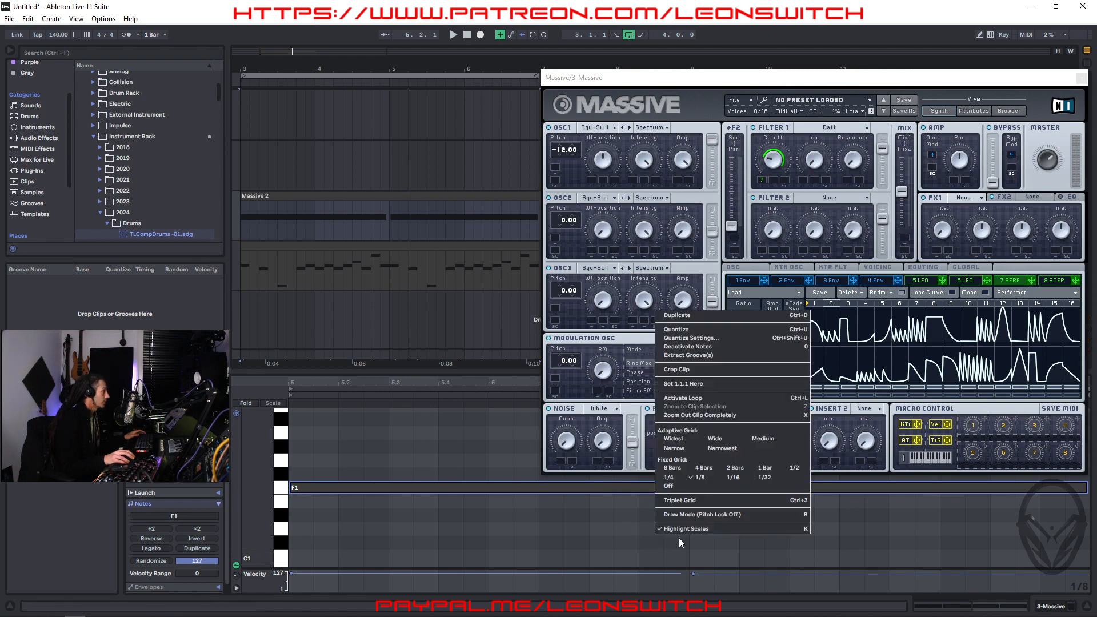
pyautogui.click(702, 330)
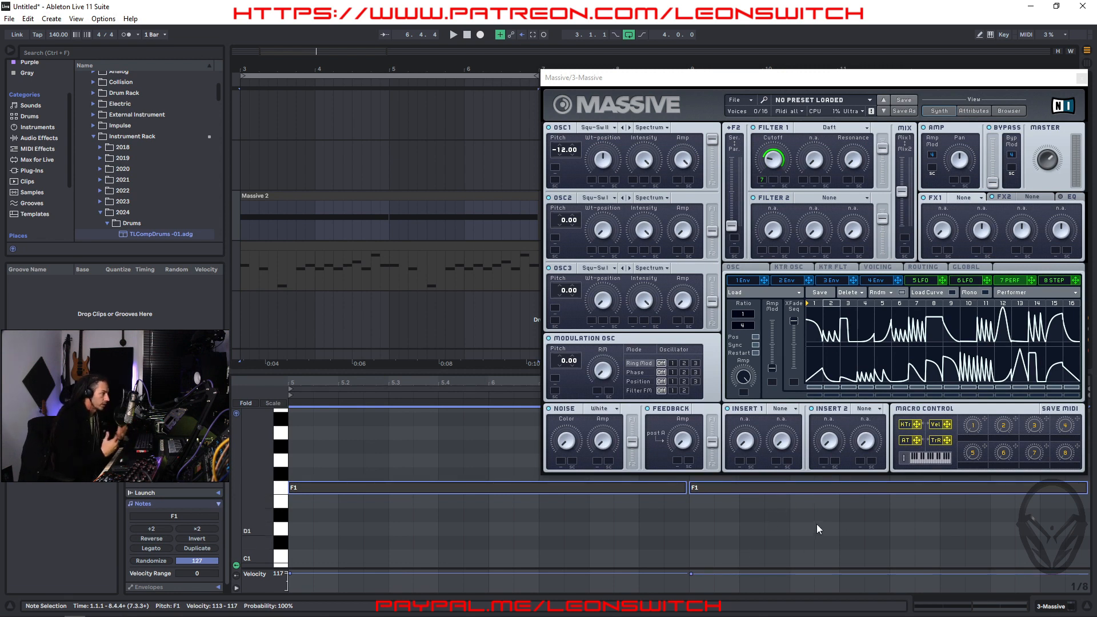
# Play the bass and drum loop and raise Filter 1's output level in Massive
pyautogui.press('space')
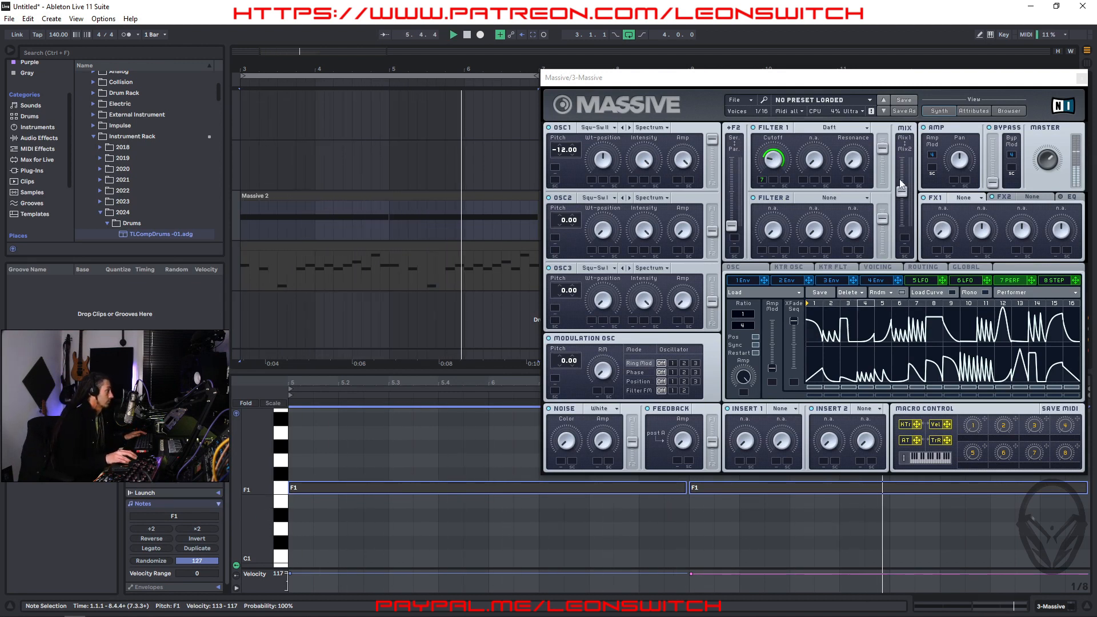
pyautogui.moveTo(879, 151); pyautogui.dragTo(879, 132)
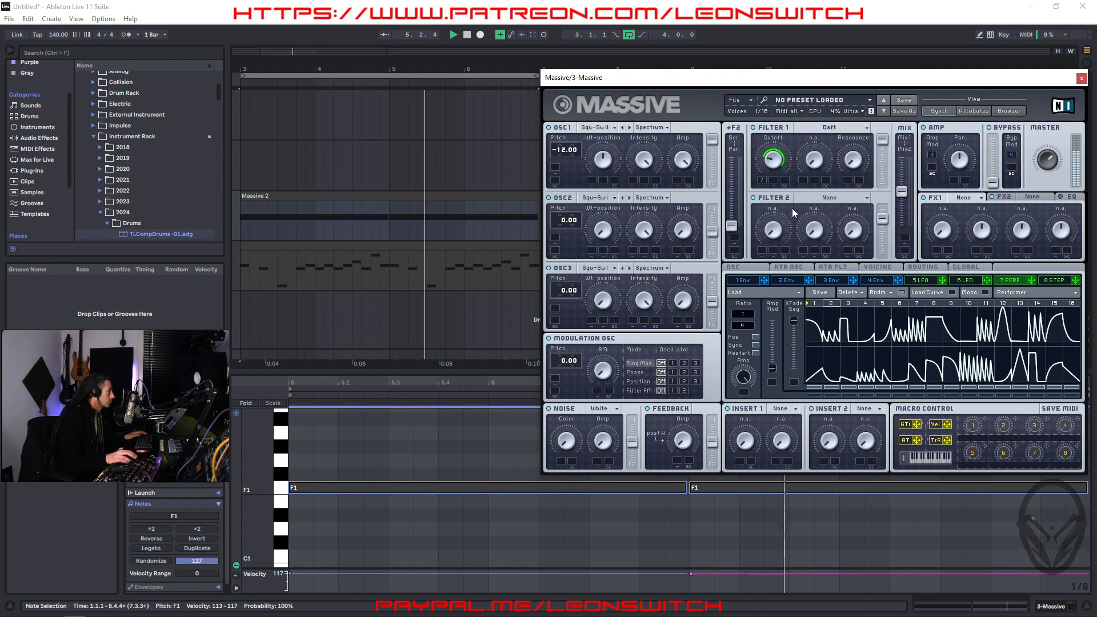
pyautogui.click(340, 224)
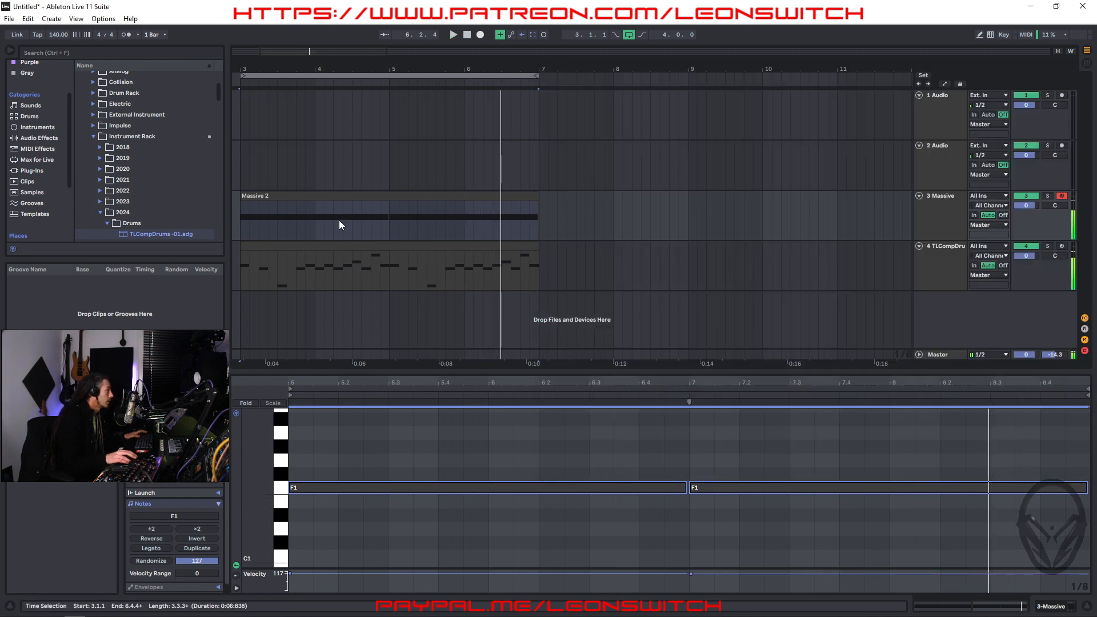
# Duplicate the four-bar bass and drum section to bar 7 and extend the loop to bar 11, leaving the copied Massive clip selected
pyautogui.click(312, 74)
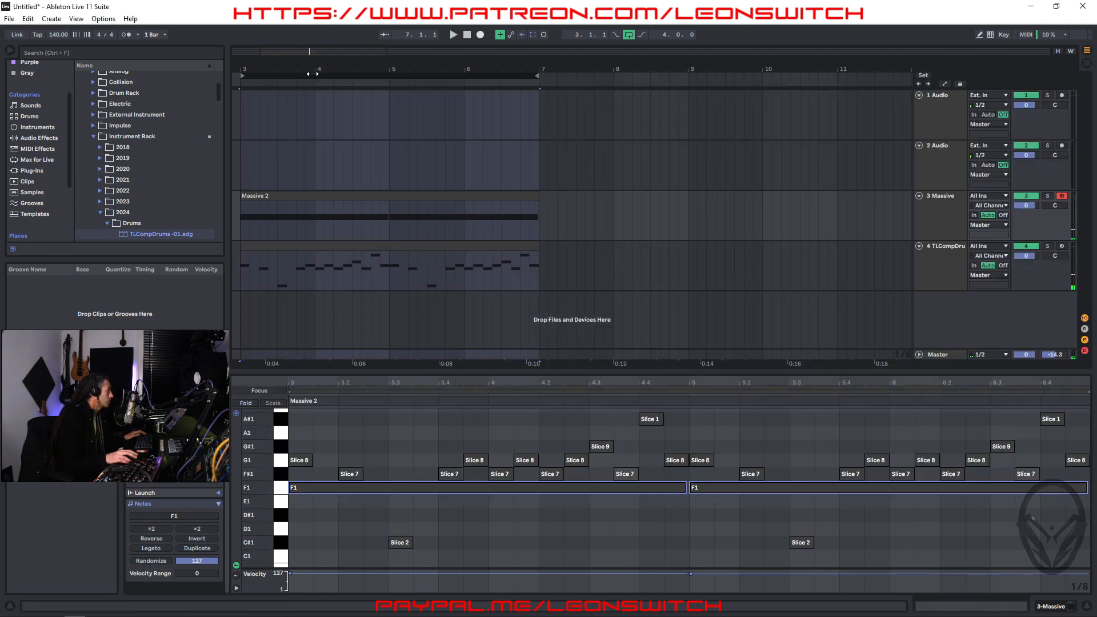
pyautogui.hotkey('ctrl', 'd')
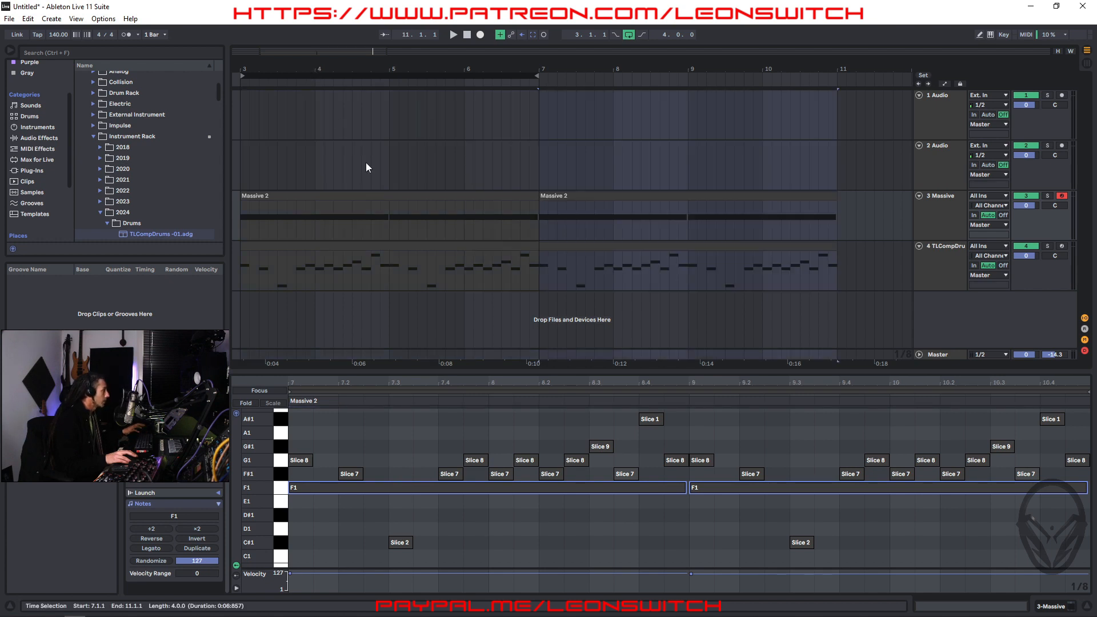
pyautogui.moveTo(532, 74); pyautogui.dragTo(836, 74)
pyautogui.click(770, 199)
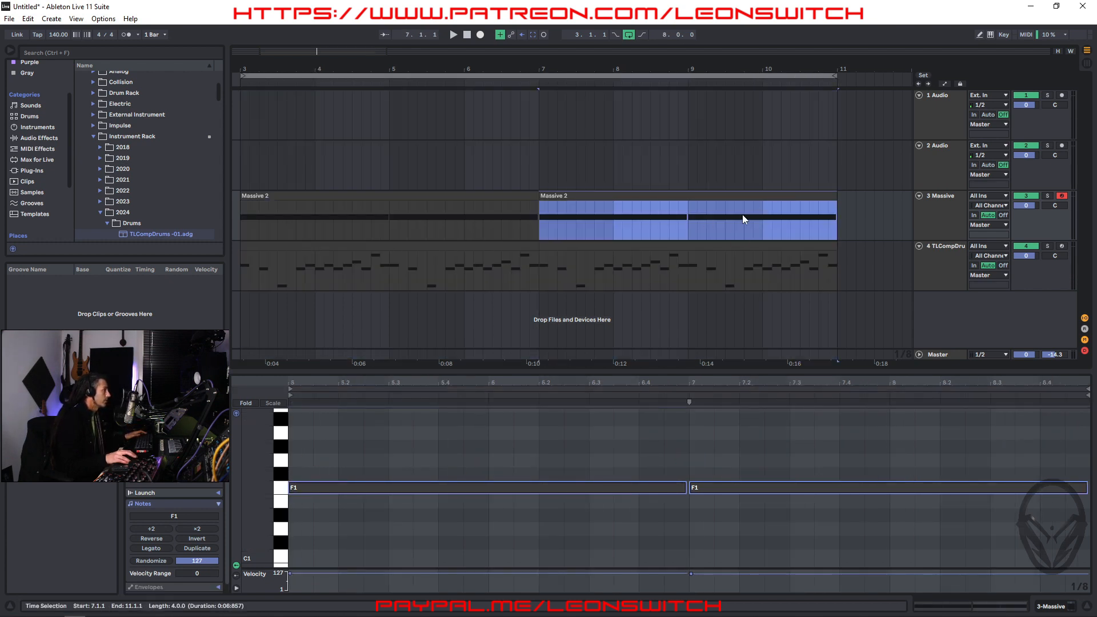
pyautogui.press('space')
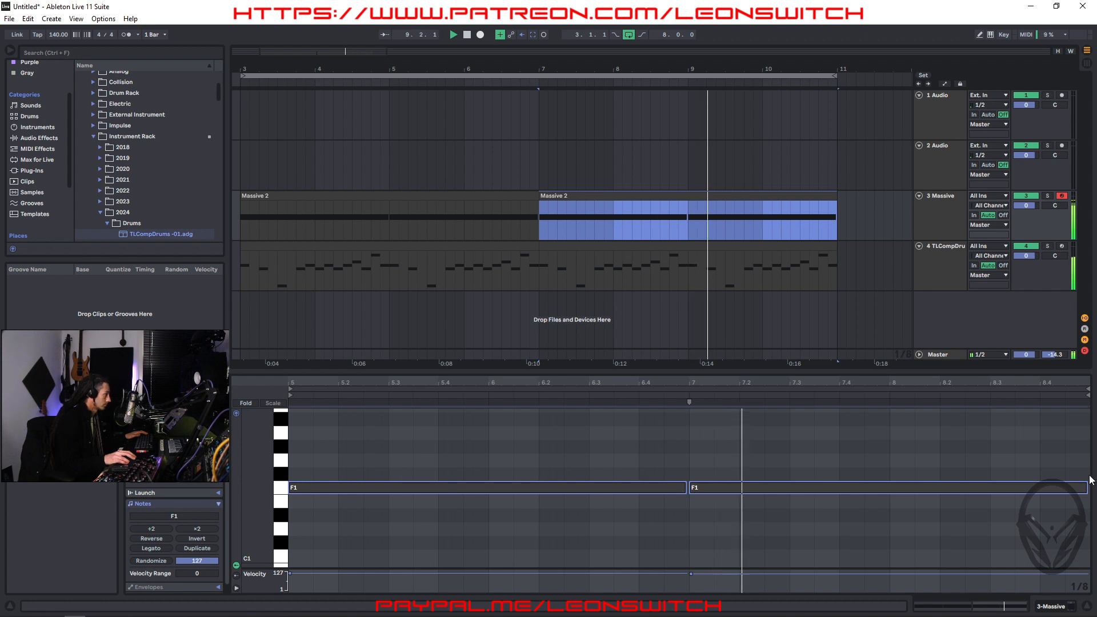
pyautogui.press('space')
pyautogui.moveTo(1087, 487); pyautogui.dragTo(922, 492)
pyautogui.hotkey('ctrl', 'z')
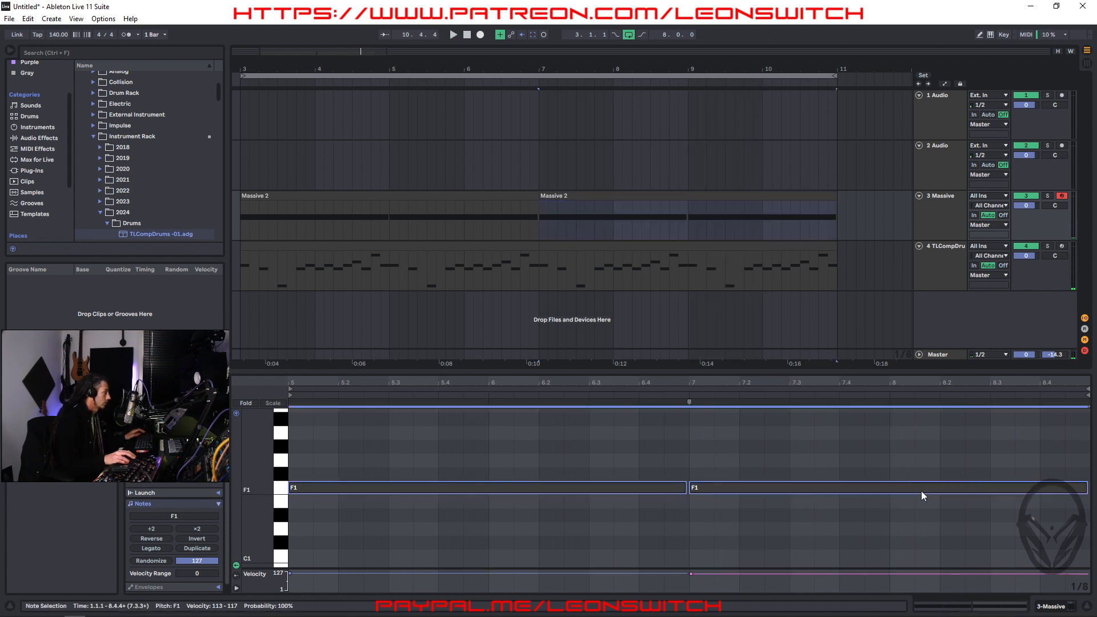
# In the second Massive clip, shorten the last F1 note to one bar and fill the final bar with a copy raised to F#1
pyautogui.click(1038, 488)
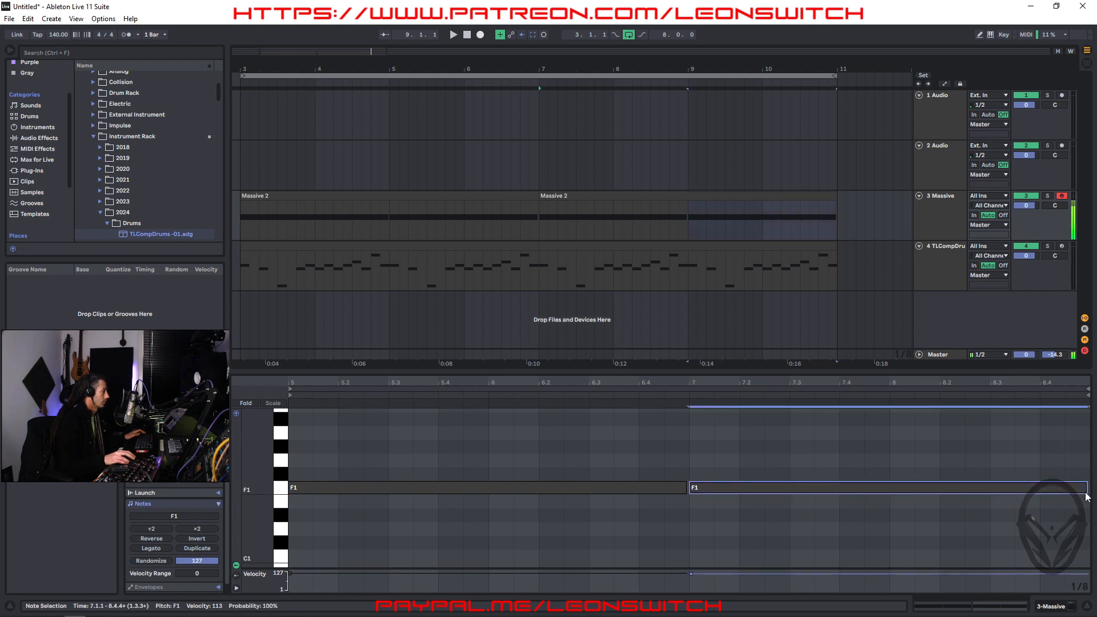
pyautogui.moveTo(1086, 487); pyautogui.dragTo(892, 486)
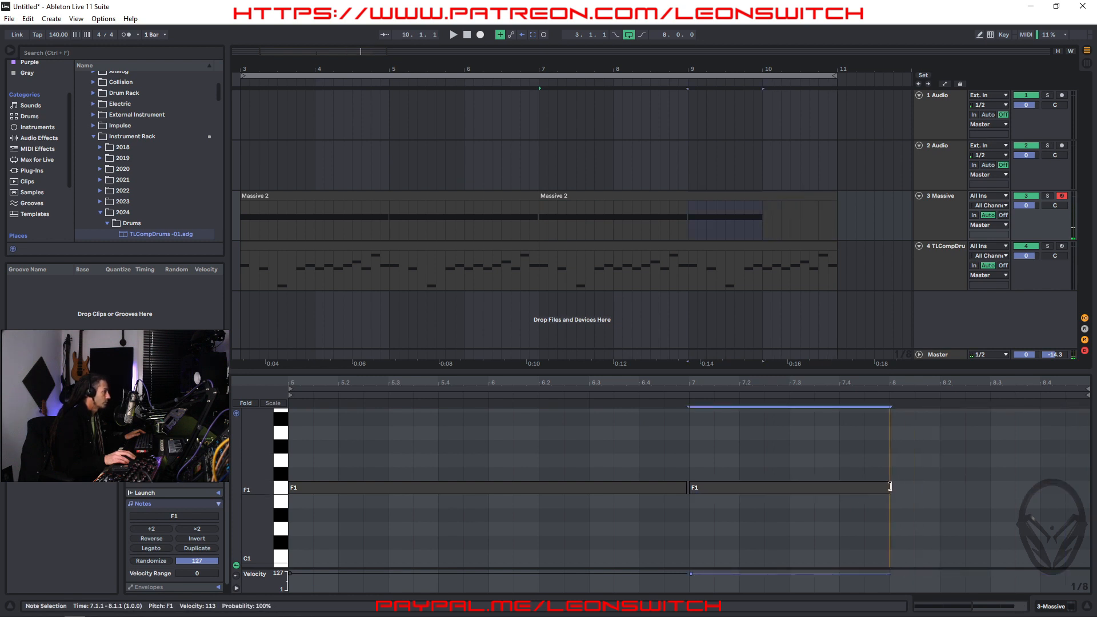
pyautogui.hotkey('ctrl', 'd')
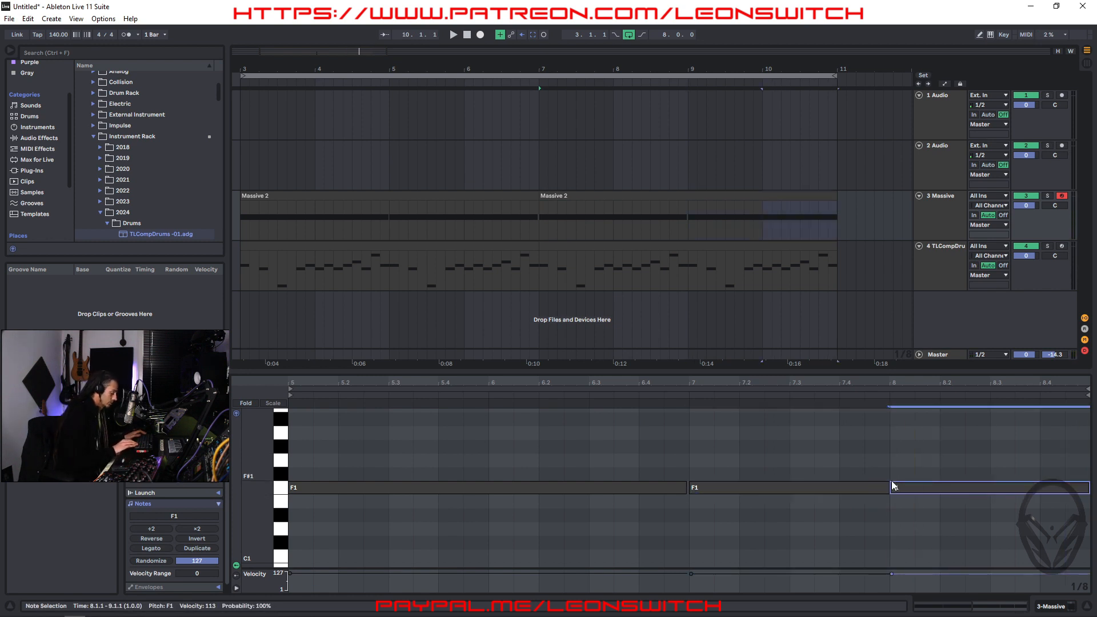
pyautogui.press('Up')
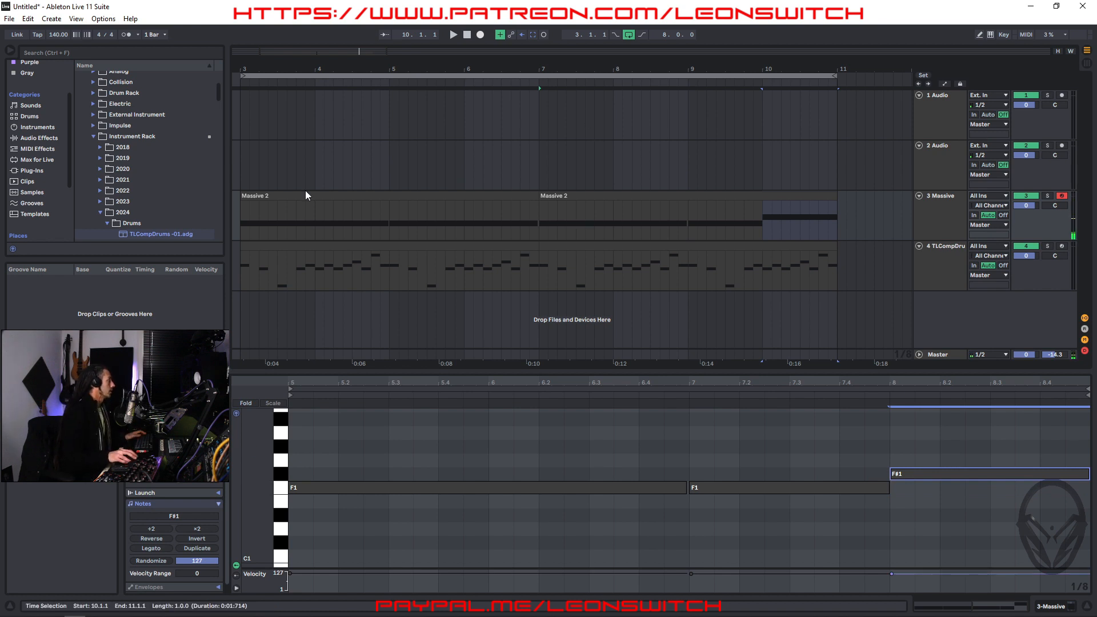
# Select the first Massive clip, play back the eight-bar loop and reduce the height of the clip editor
pyautogui.click(305, 191)
pyautogui.click(305, 192)
pyautogui.press('space')
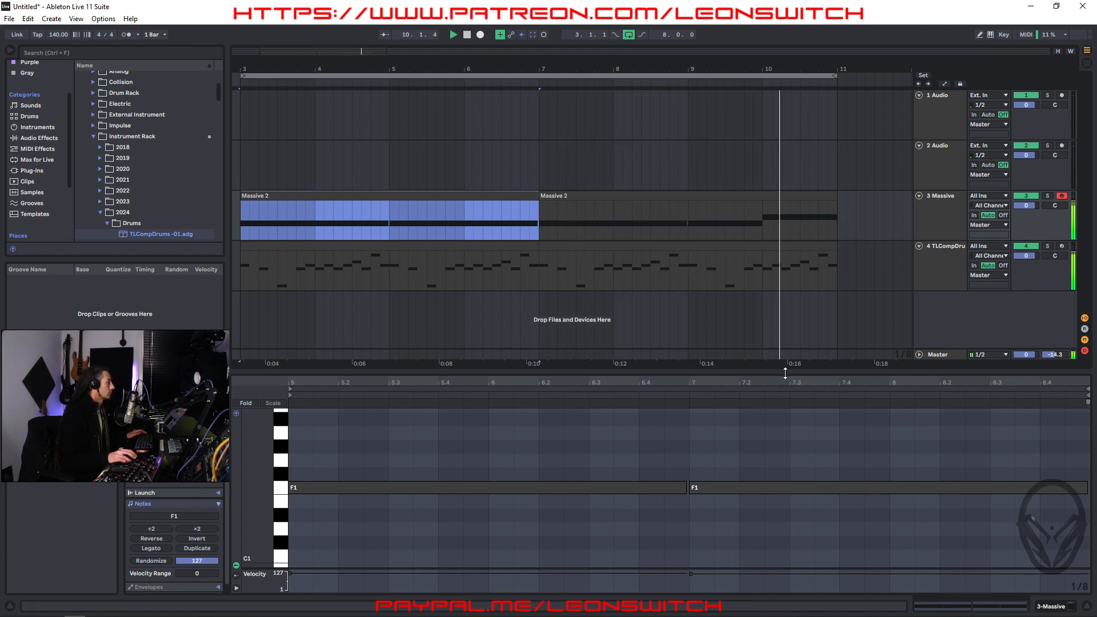
pyautogui.moveTo(786, 372); pyautogui.dragTo(789, 483)
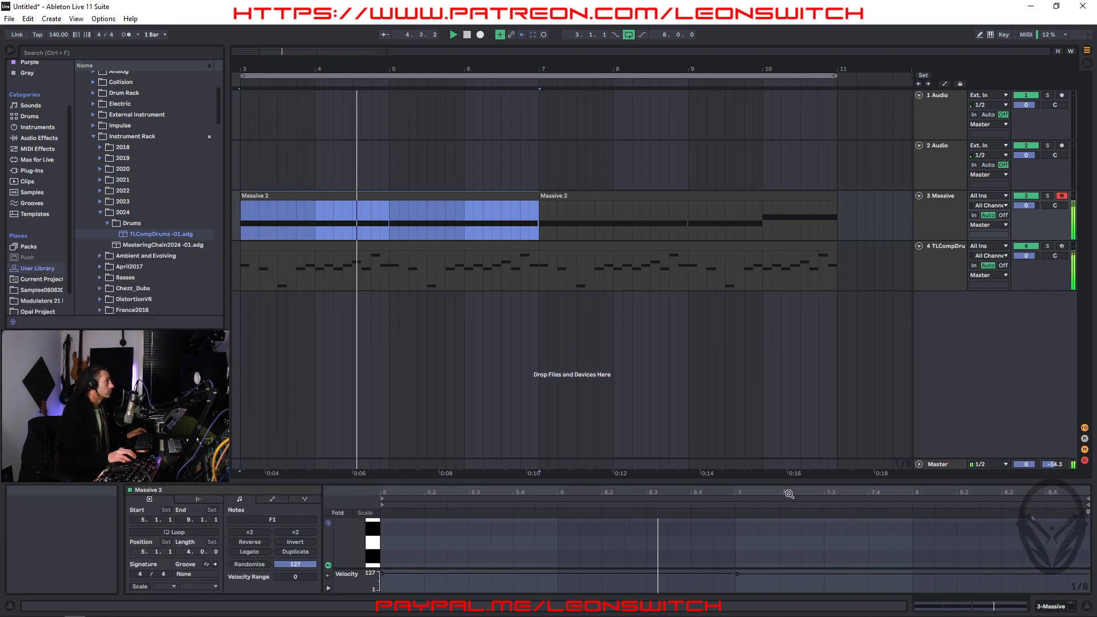
# Consolidate the two four-bar Massive clips into a single eight-bar clip
pyautogui.click(798, 527)
pyautogui.scroll(-1, 797, 526)
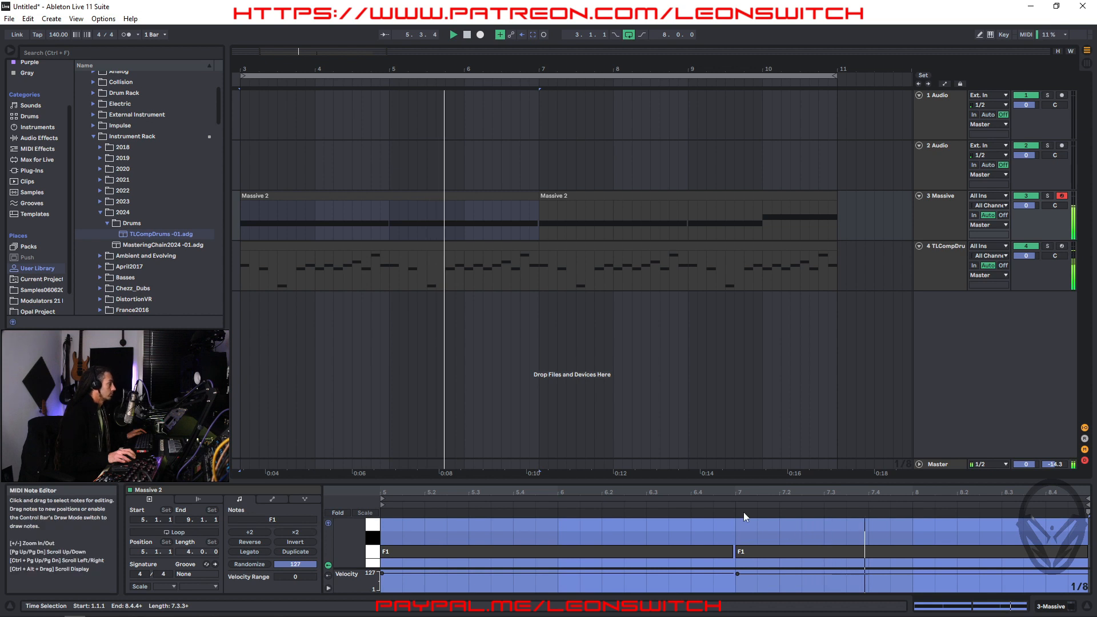
pyautogui.keyDown('shift'); pyautogui.click(741, 199); pyautogui.keyUp('shift')
pyautogui.rightClick(741, 200)
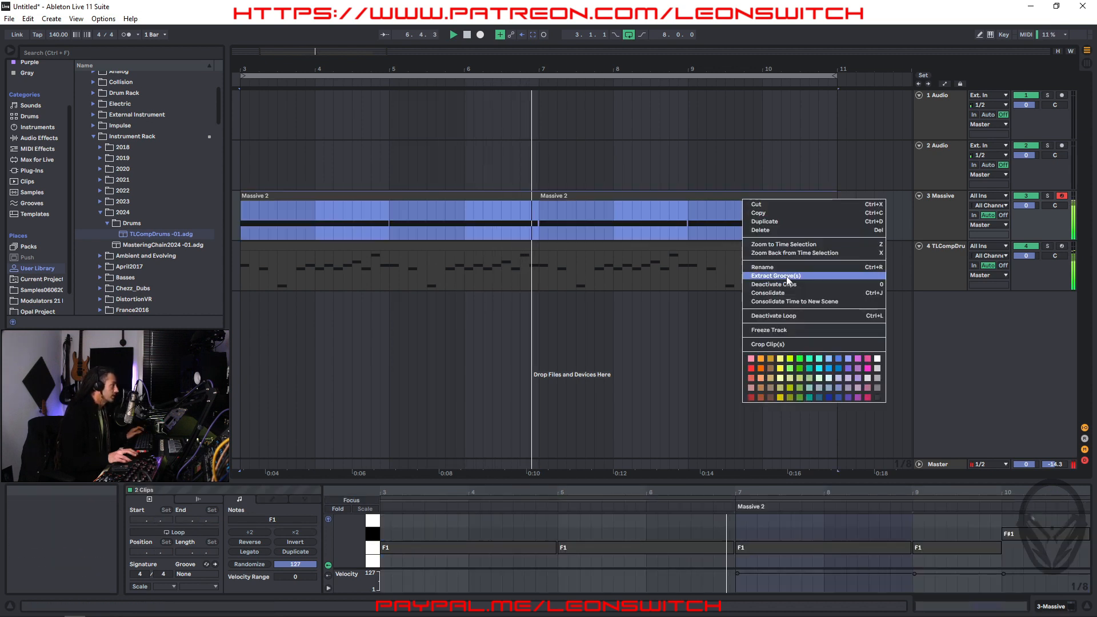
pyautogui.click(794, 293)
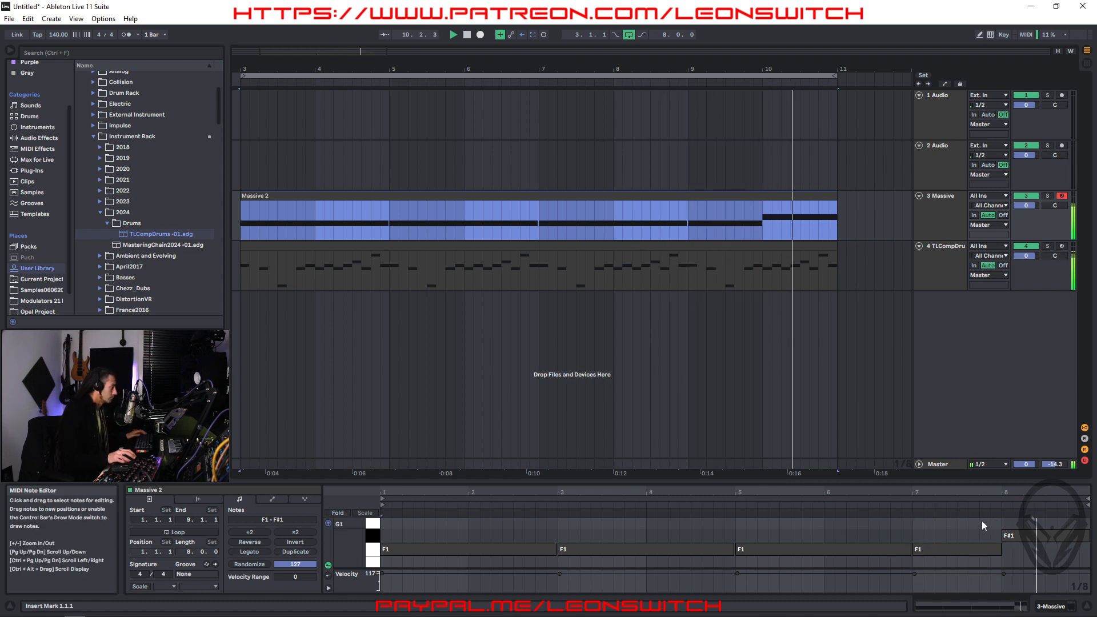
# Open the Massive synth editor from the bass track, reposition its window and play the loop
pyautogui.click(949, 205)
pyautogui.doubleClick(950, 200)
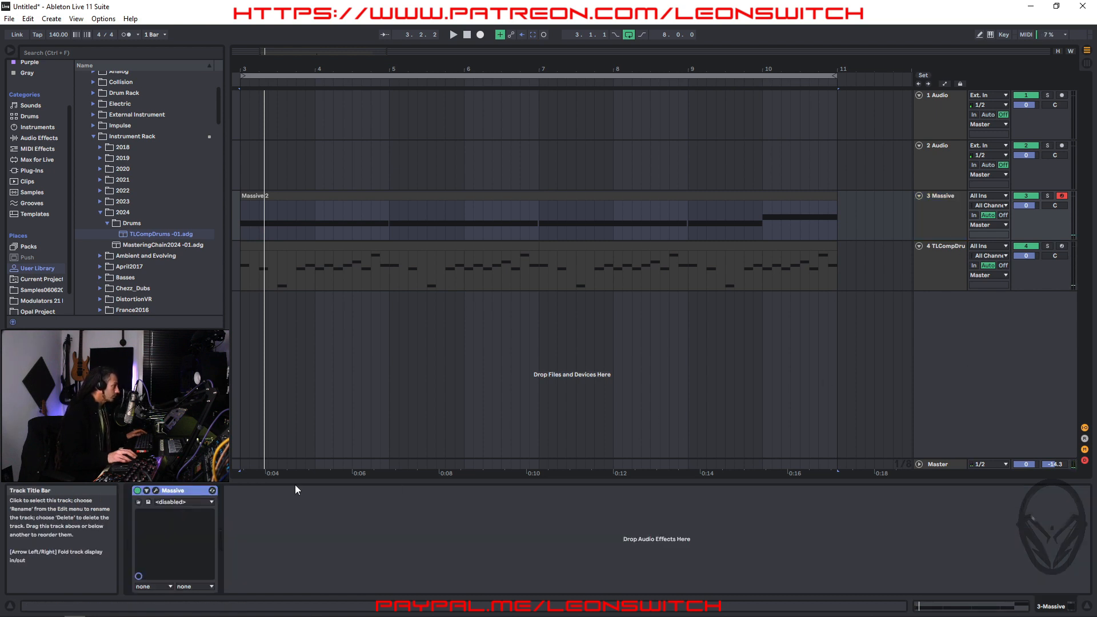
pyautogui.click(157, 491)
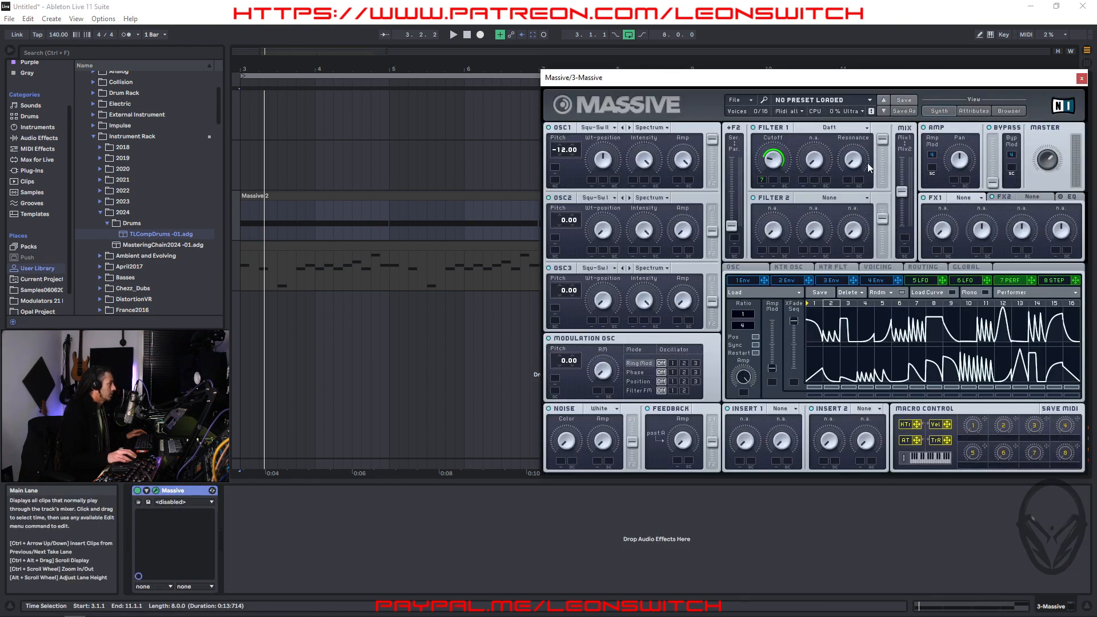
pyautogui.moveTo(868, 77); pyautogui.dragTo(748, 98)
pyautogui.press('space')
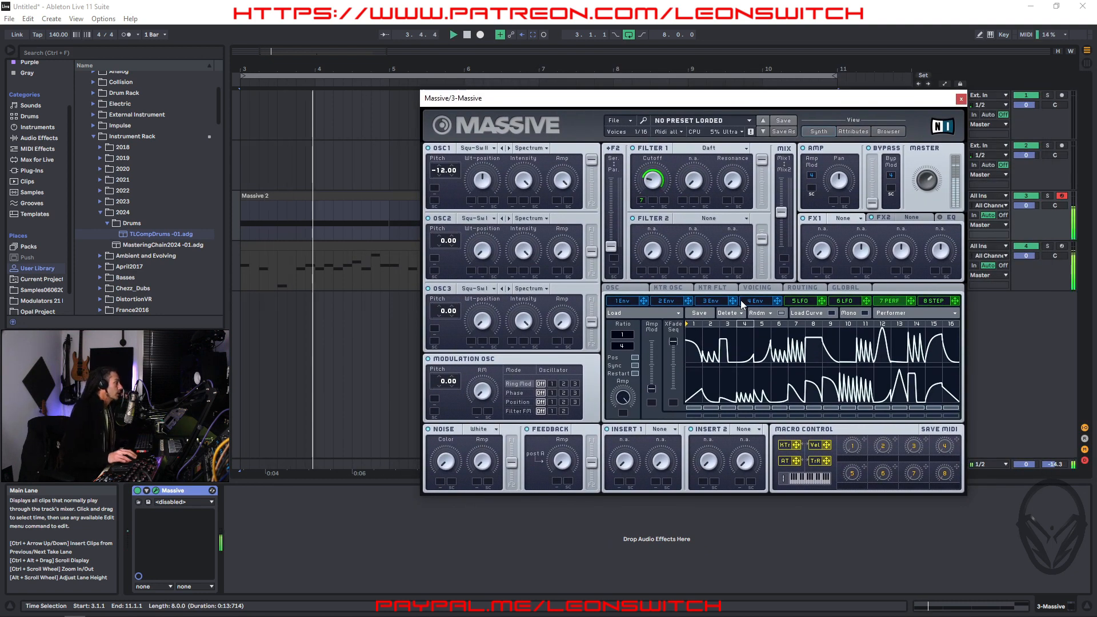
# During loop playback, load rapid repeated curves around steps 5 to 7 of the Performer's upper lane, and close the curve selection
pyautogui.click(815, 315)
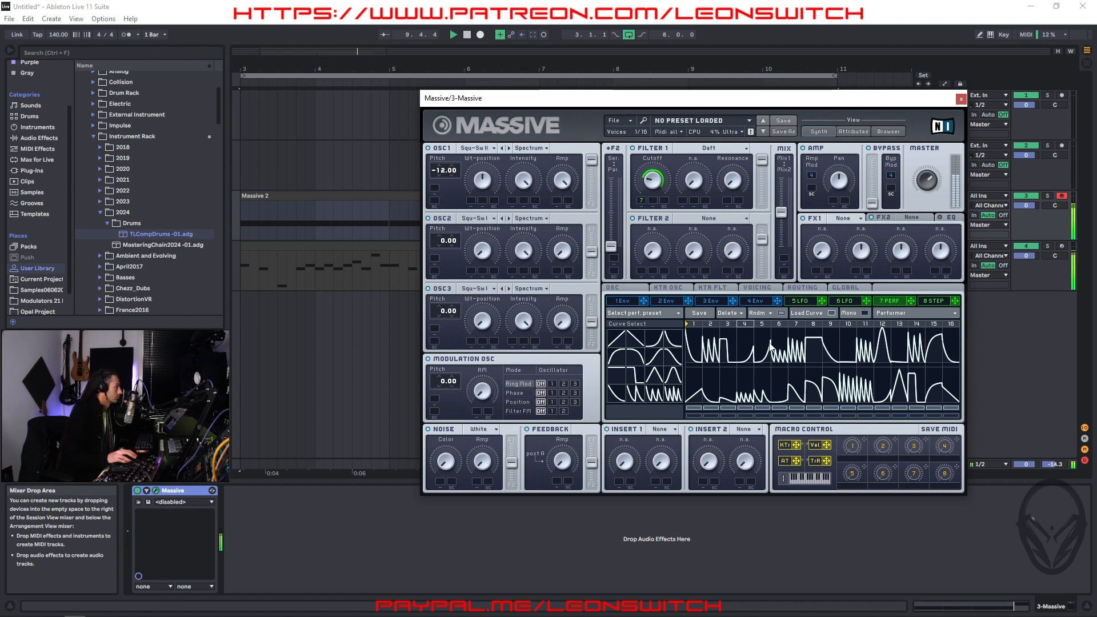
pyautogui.press('space')
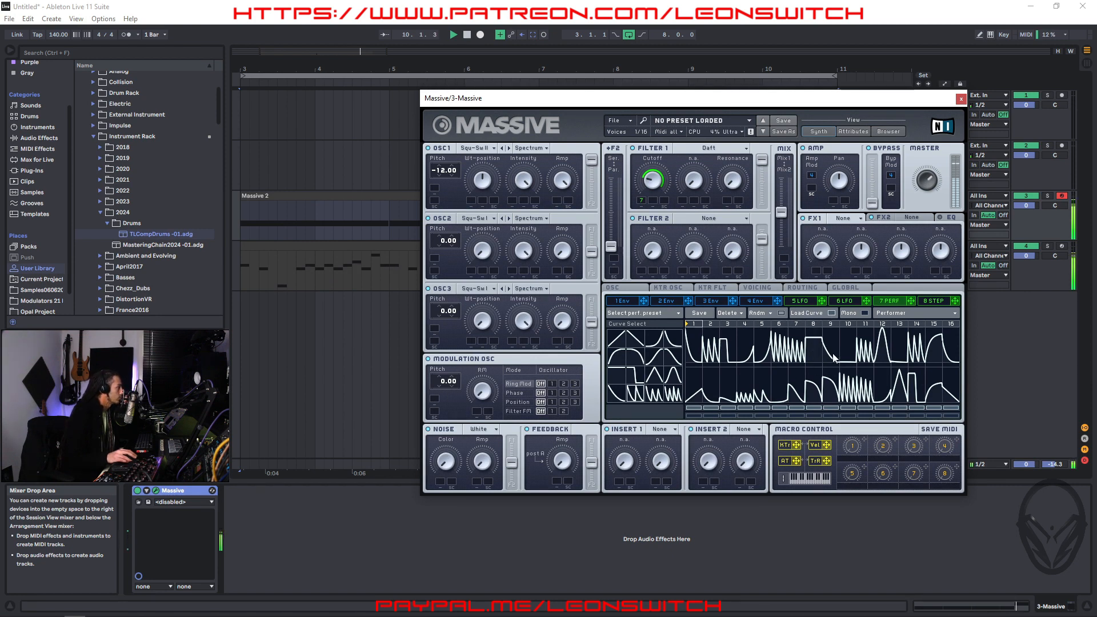
pyautogui.moveTo(814, 346); pyautogui.dragTo(815, 327)
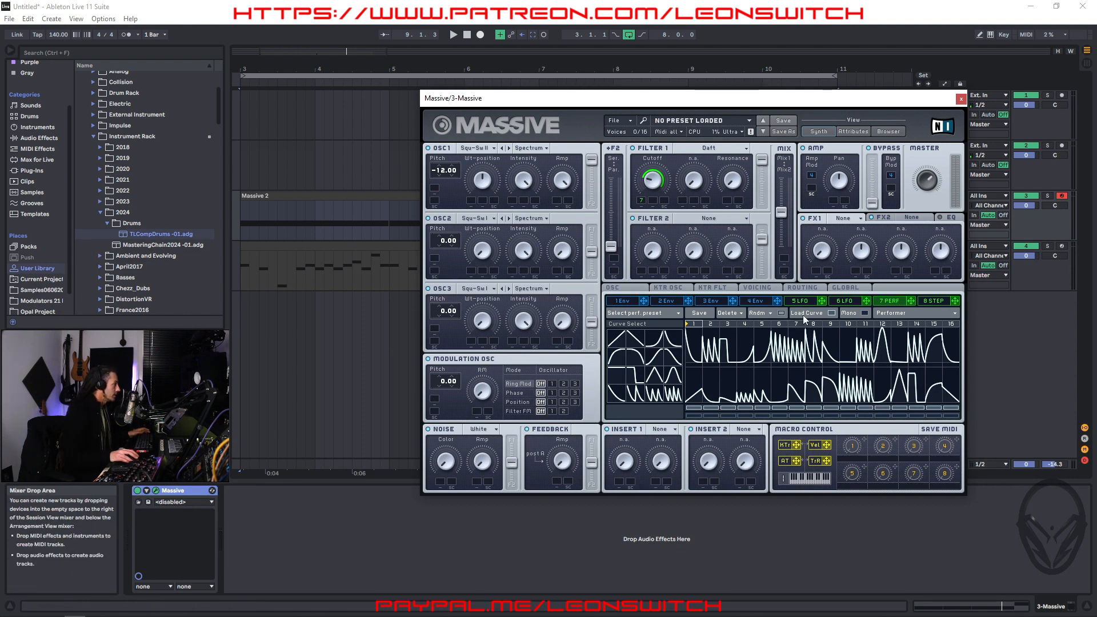
pyautogui.click(828, 314)
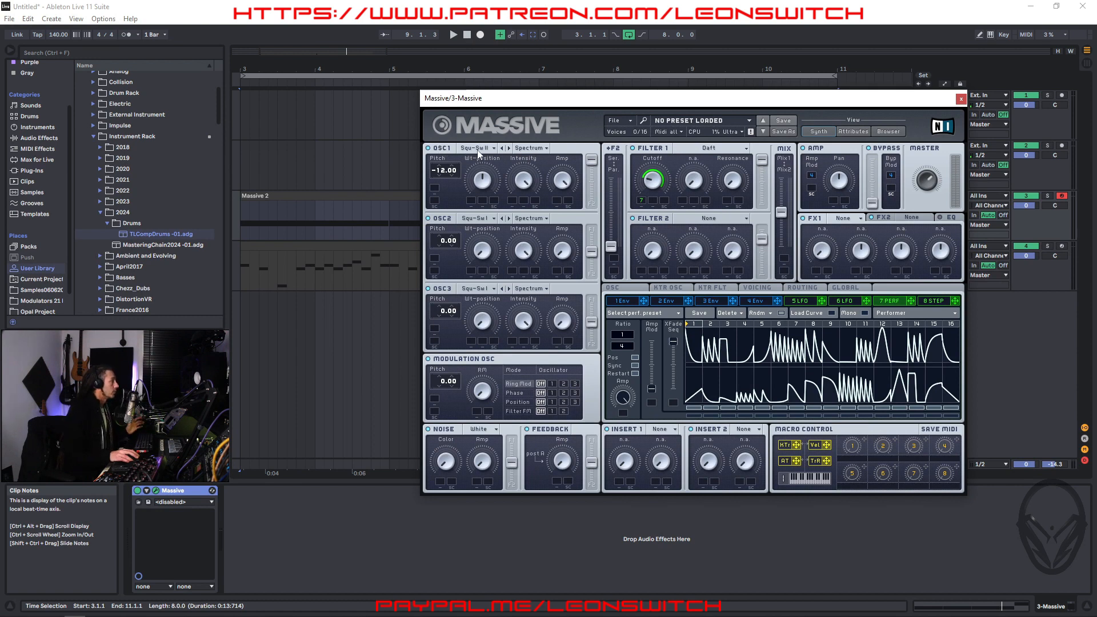
# Set Oscillator 1's wavetable mode to Bend +, audition it in the loop and close the Massive editor
pyautogui.click(544, 150)
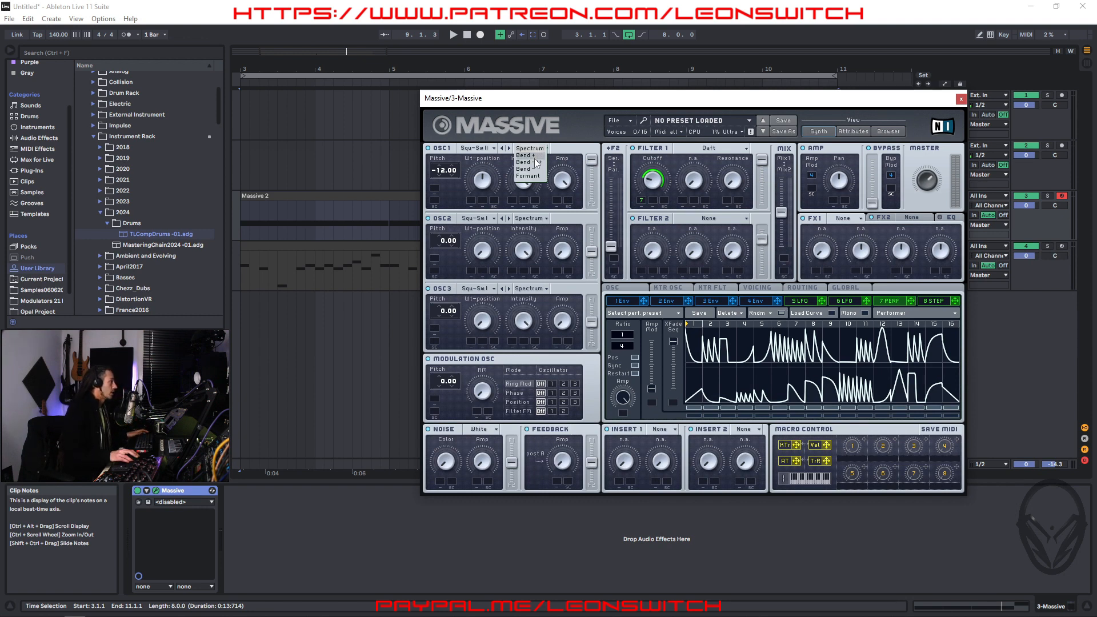
pyautogui.click(540, 155)
pyautogui.press('space')
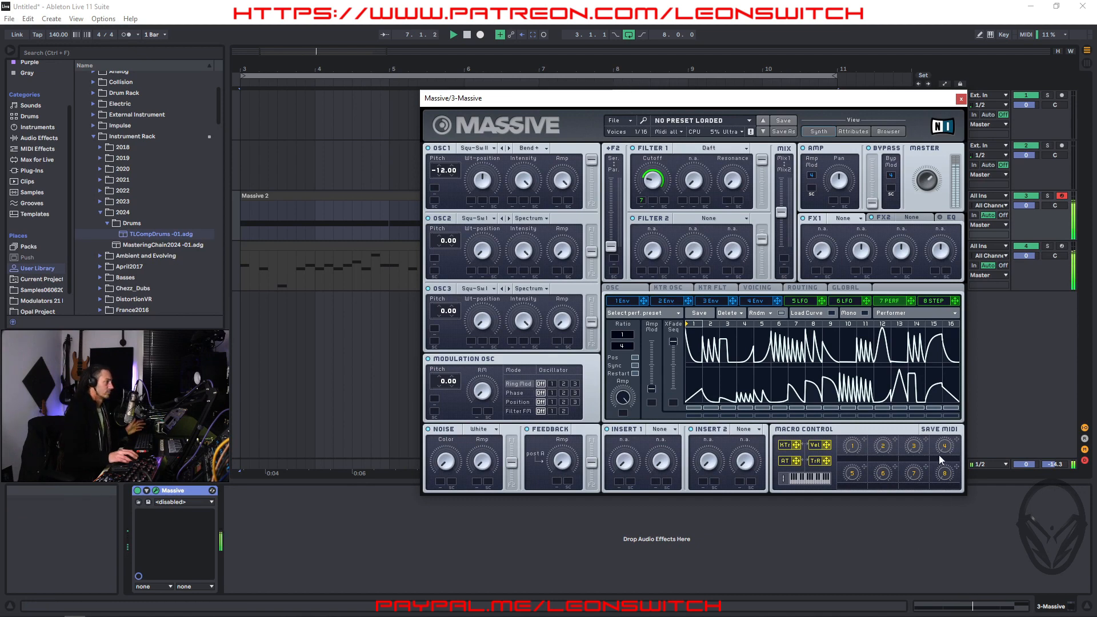
pyautogui.click(961, 98)
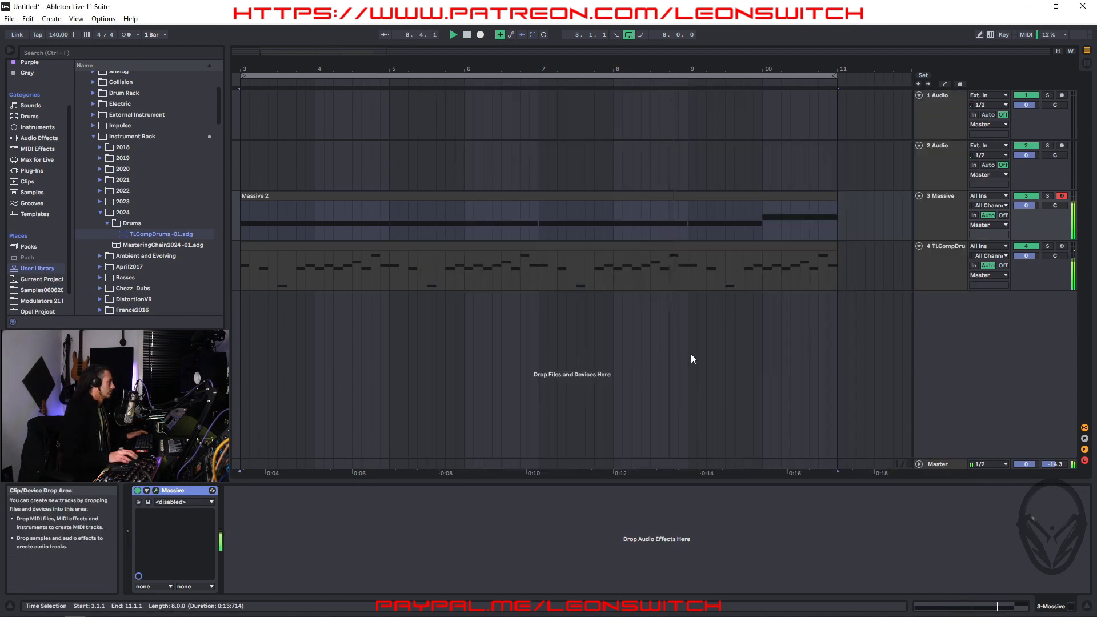
# In the consolidated bass clip, shorten the final F#1 note to end at 8.2.3 and duplicate it directly after
pyautogui.click(780, 198)
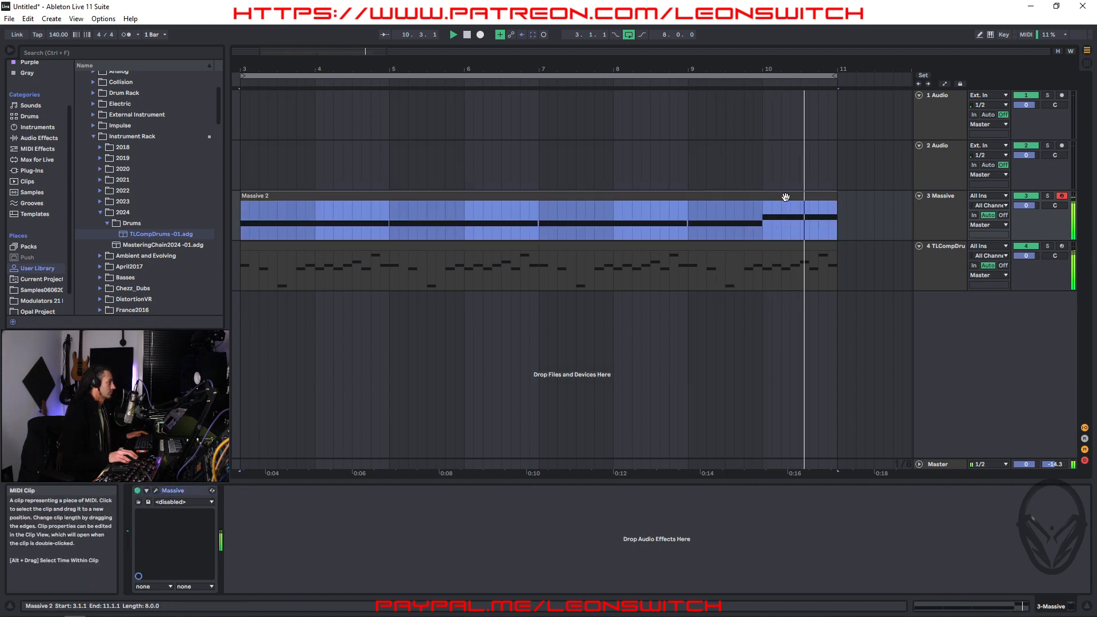
pyautogui.doubleClick(783, 196)
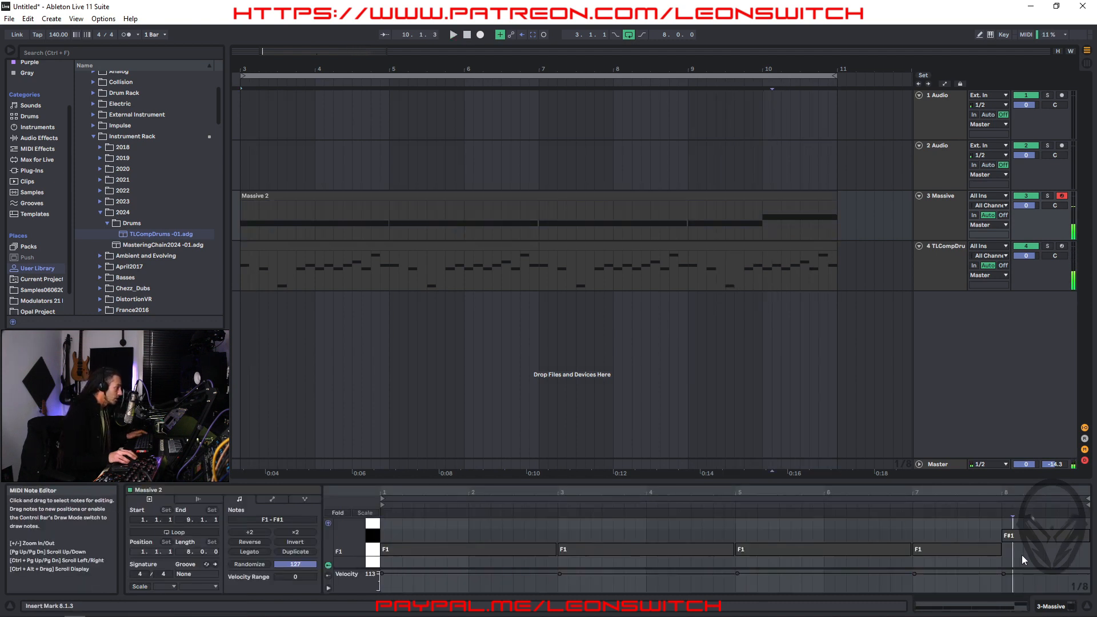
pyautogui.click(1091, 537)
pyautogui.moveTo(1088, 535); pyautogui.dragTo(1067, 534)
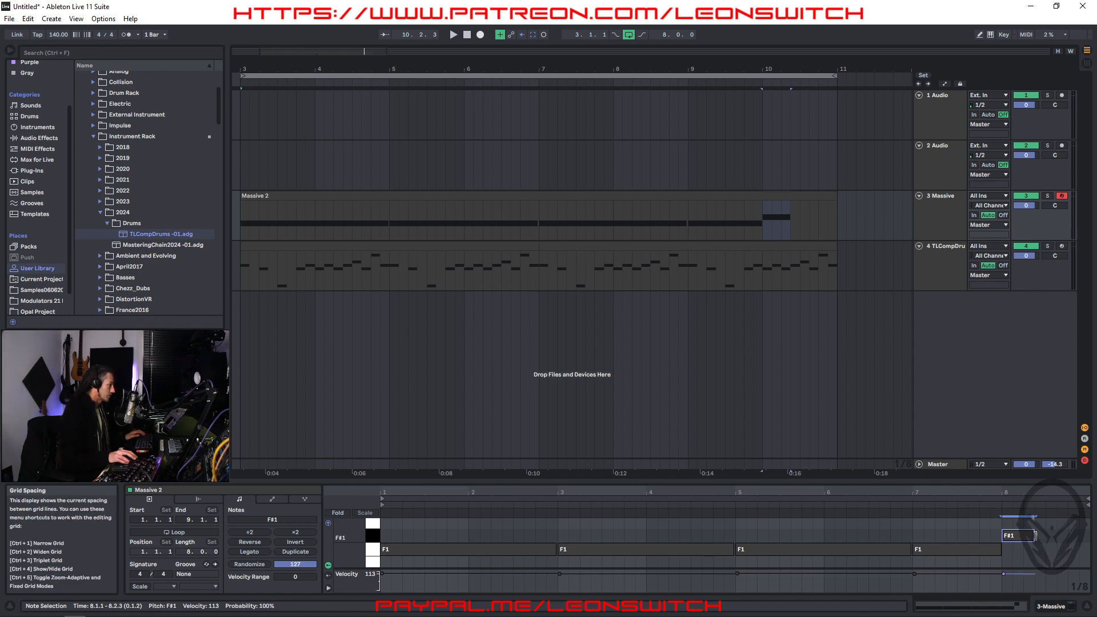
pyautogui.hotkey('ctrl', 'd')
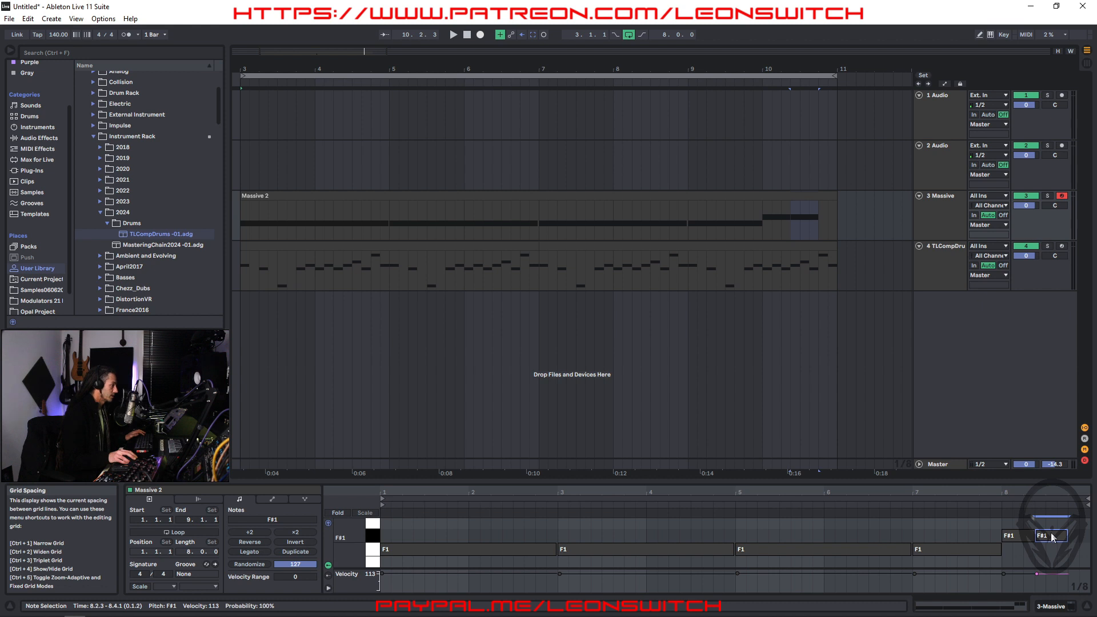
# Fill the clip's last beat from 8.4.1 with a note copy raised to F#2, and play the loop
pyautogui.moveTo(1056, 541); pyautogui.dragTo(1058, 549)
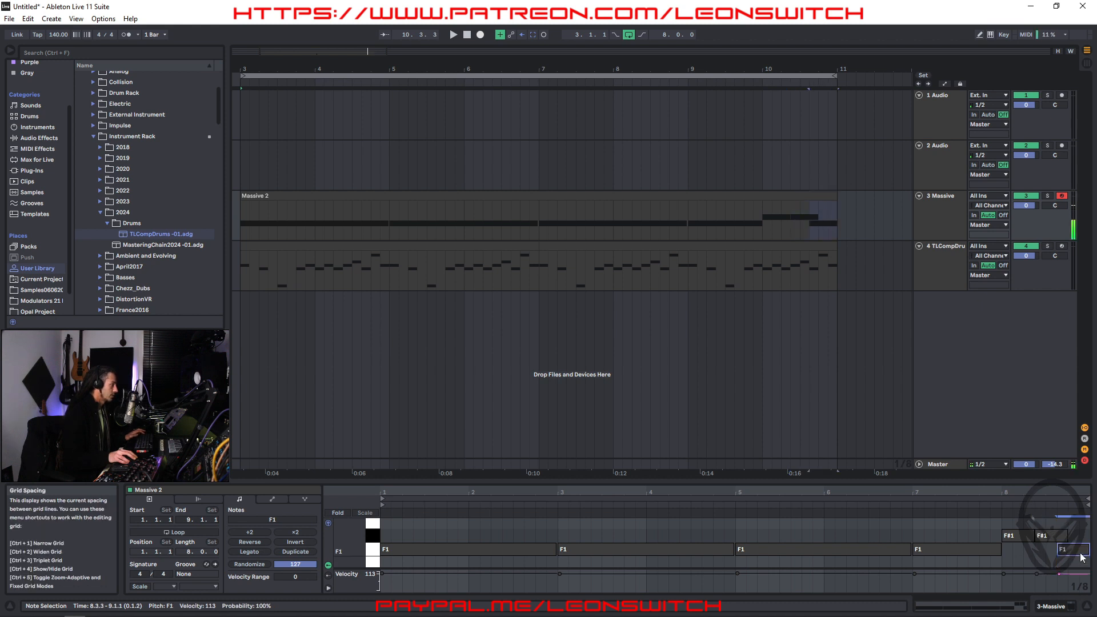
pyautogui.moveTo(1059, 549); pyautogui.dragTo(1070, 535)
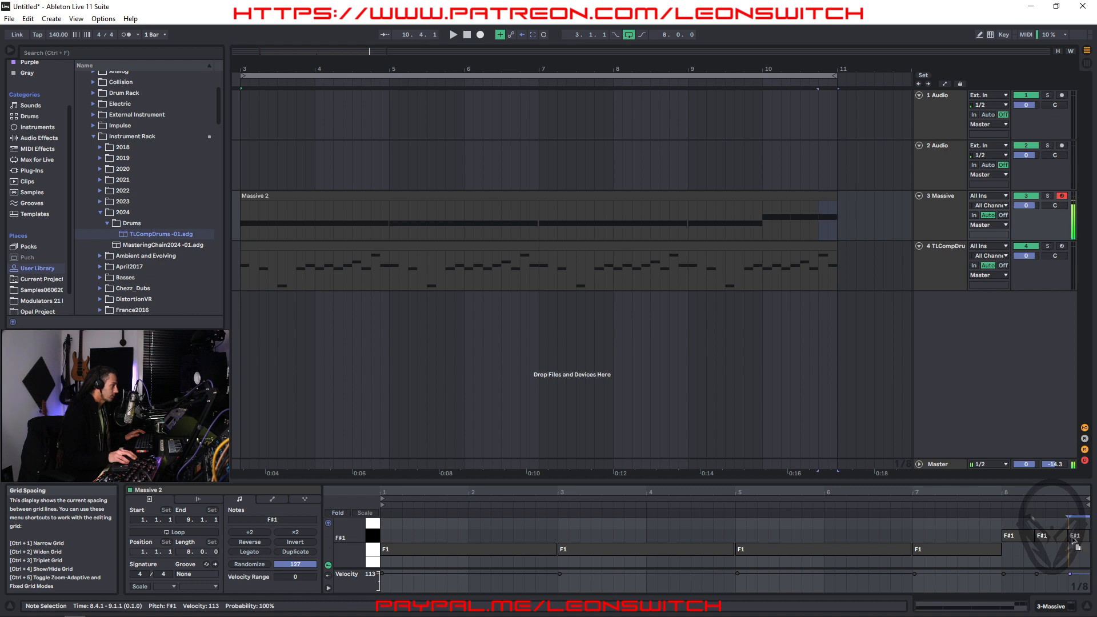
pyautogui.hotkey('shift', 'Up')
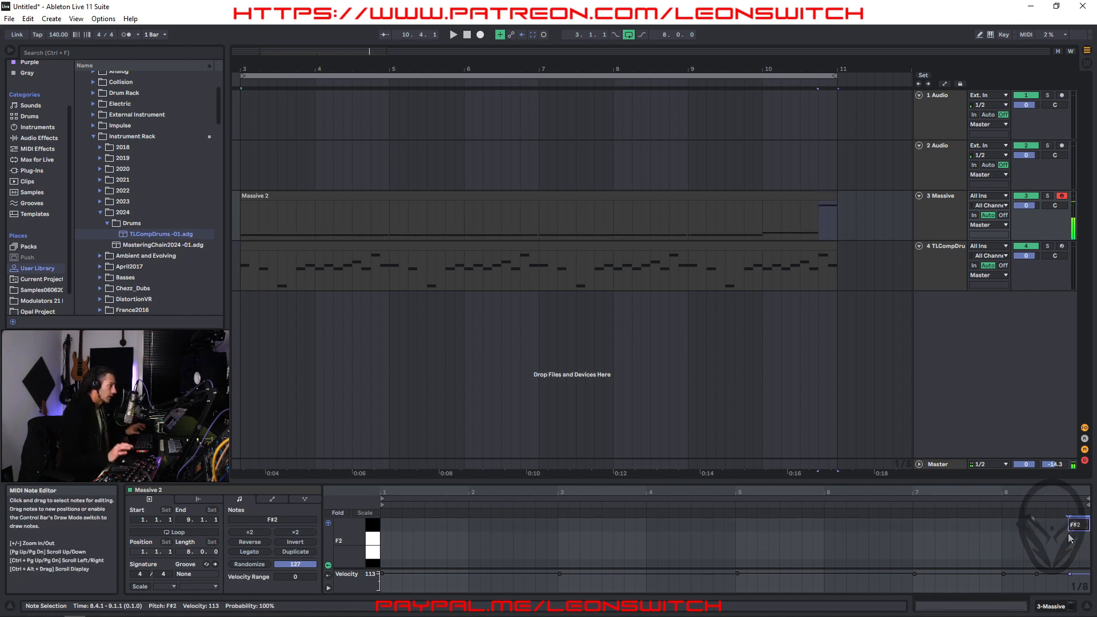
pyautogui.press('space')
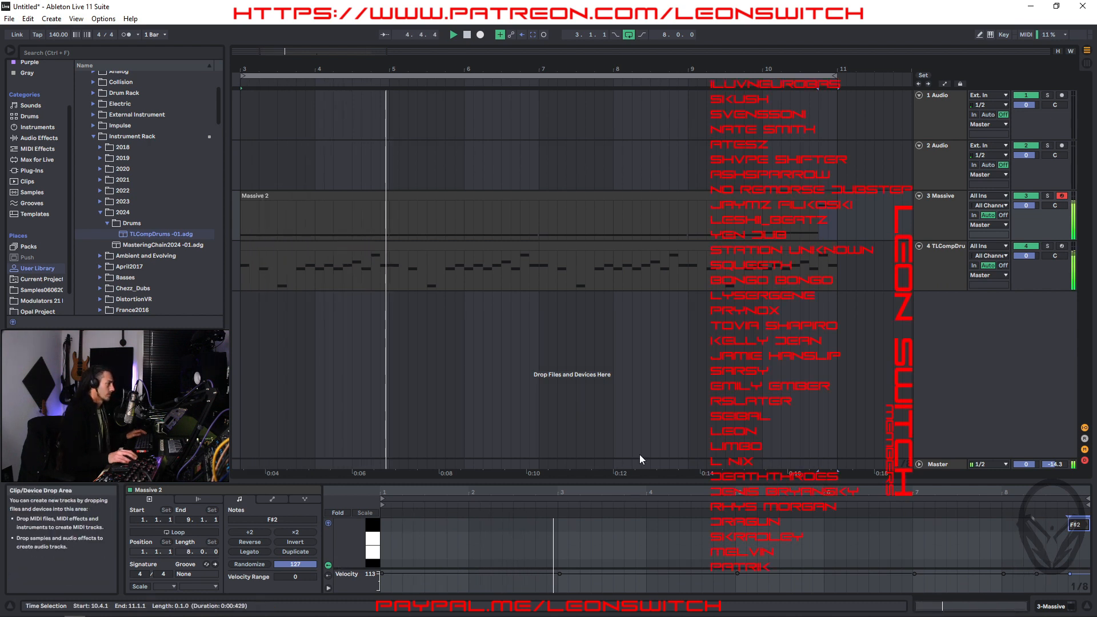
pyautogui.click(936, 217)
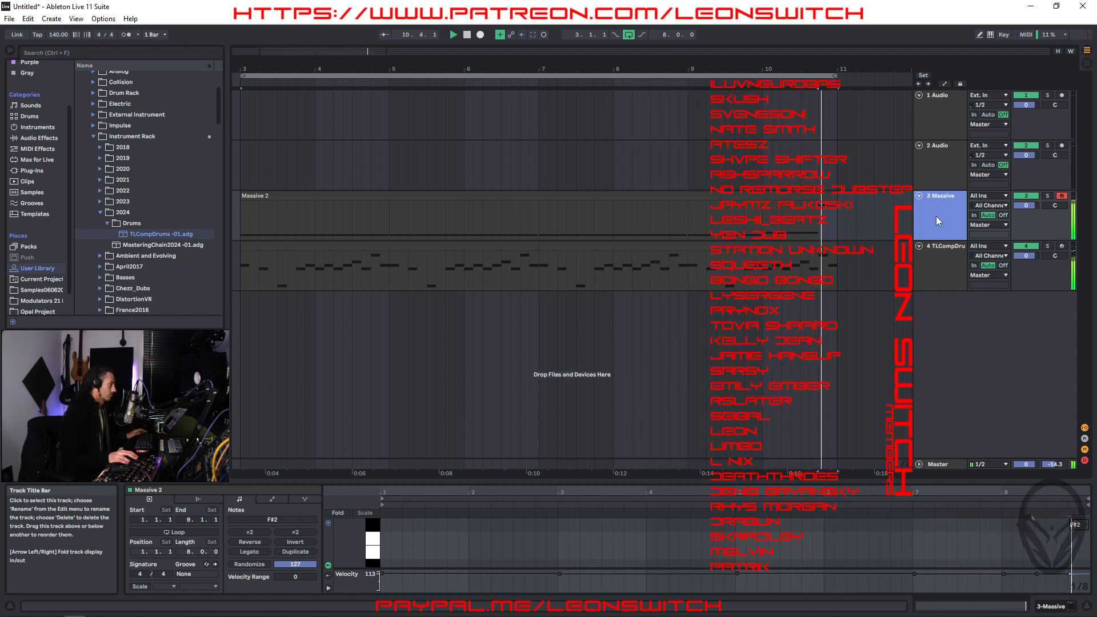
# In bar 4 of the second drum clip, rearrange the hits to Slice 8 at 4.1.1 and 4.2.3 and Slice 7 at 4.2.1
pyautogui.click(783, 246)
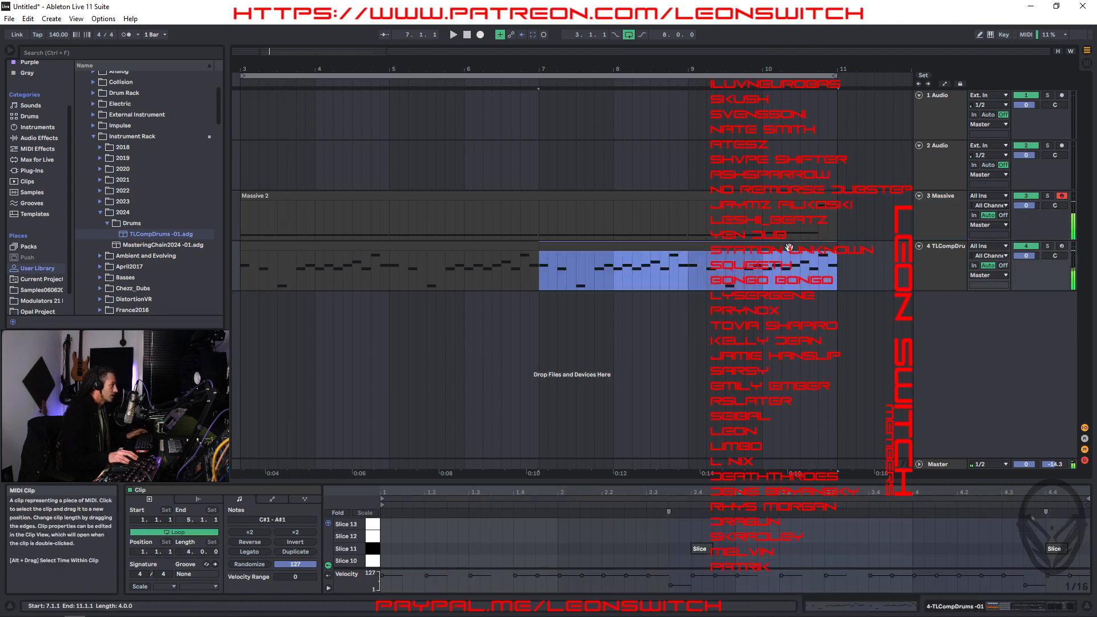
pyautogui.scroll(-3, 938, 534)
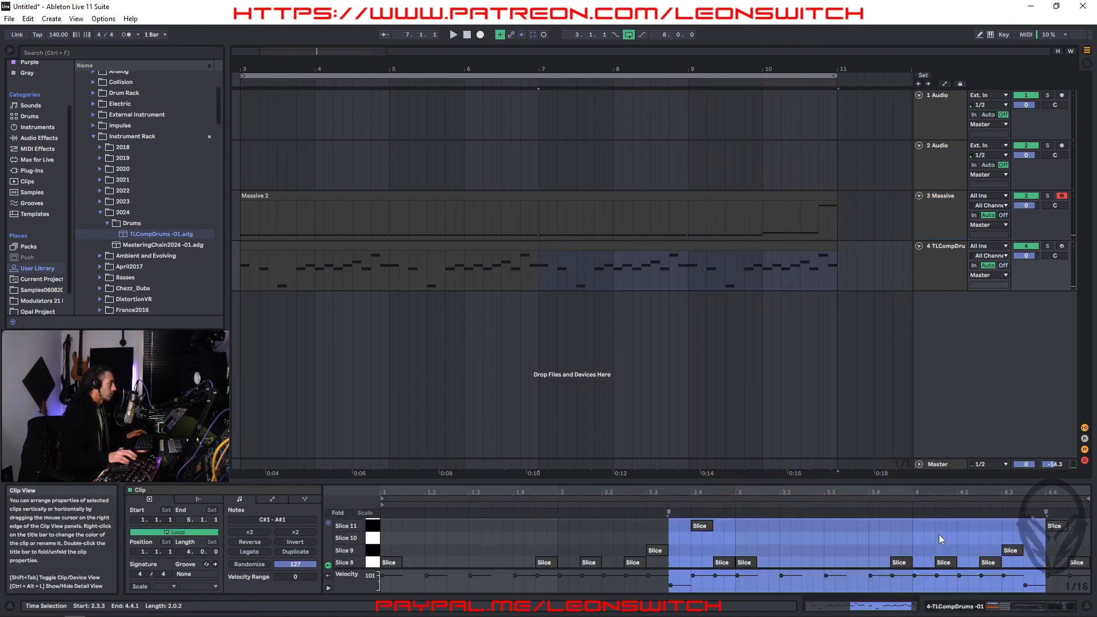
pyautogui.scroll(-1, 937, 531)
pyautogui.click(946, 543)
pyautogui.click(920, 552)
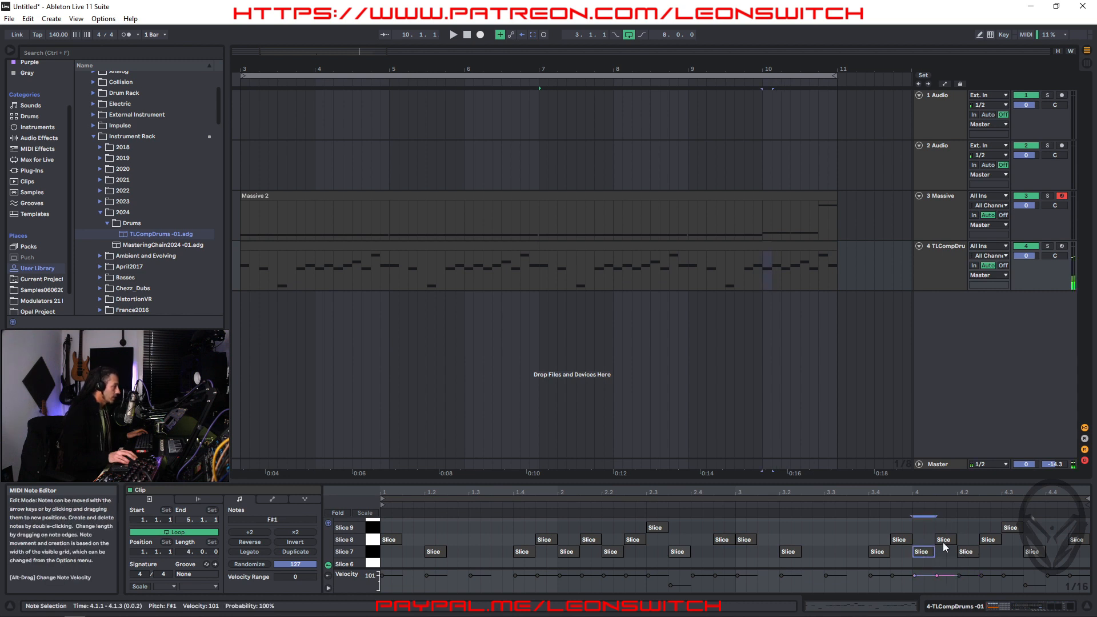
pyautogui.moveTo(943, 540); pyautogui.dragTo(985, 537)
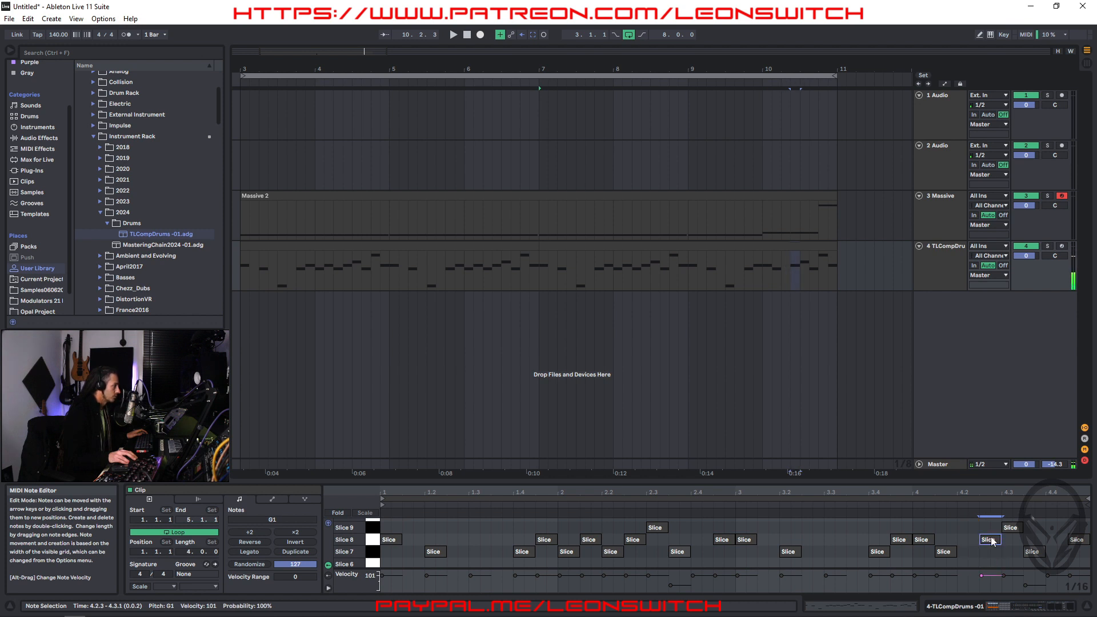
pyautogui.moveTo(944, 553); pyautogui.dragTo(964, 554)
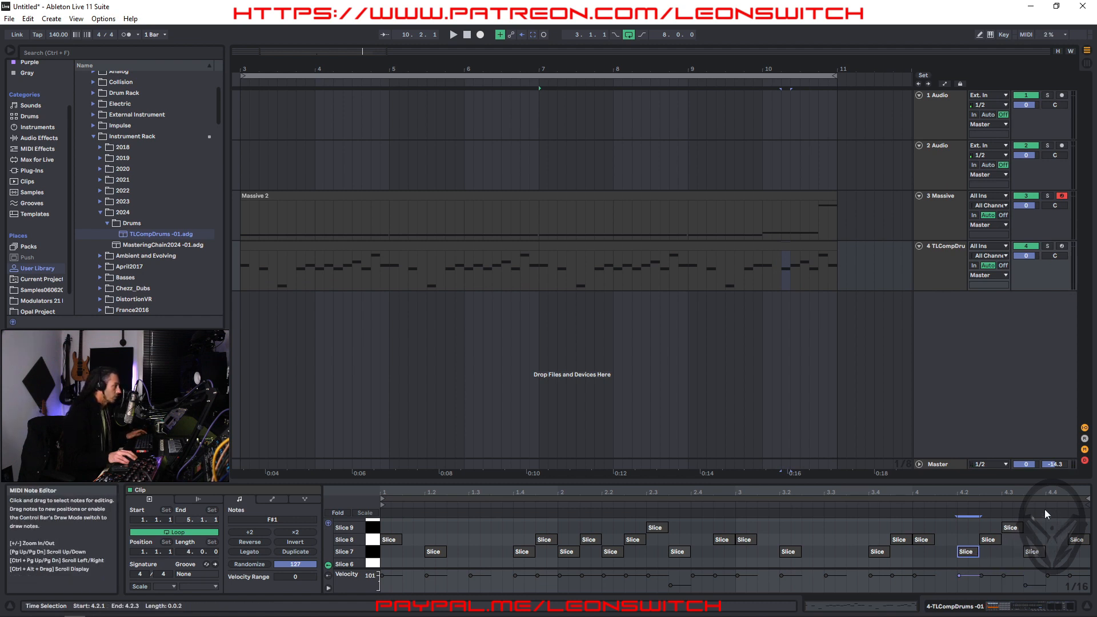
# Move the drum note at 4.4.1 down to Slice 8 and delete the notes at 4.3.3 and 4.4.3, auditioning the loop
pyautogui.click(1048, 575)
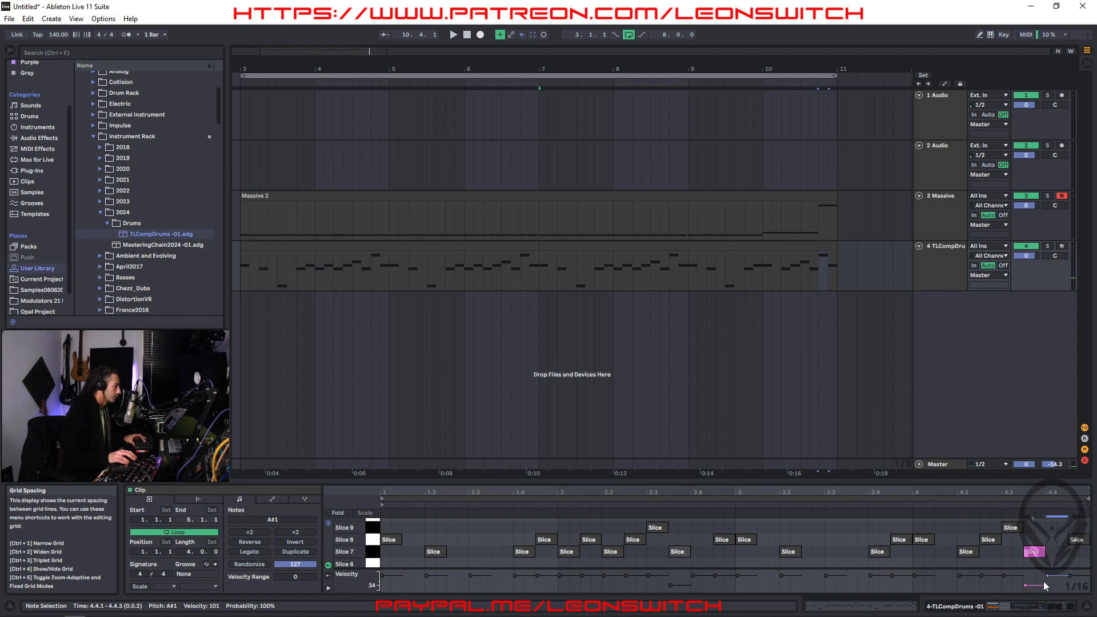
pyautogui.click(1078, 540)
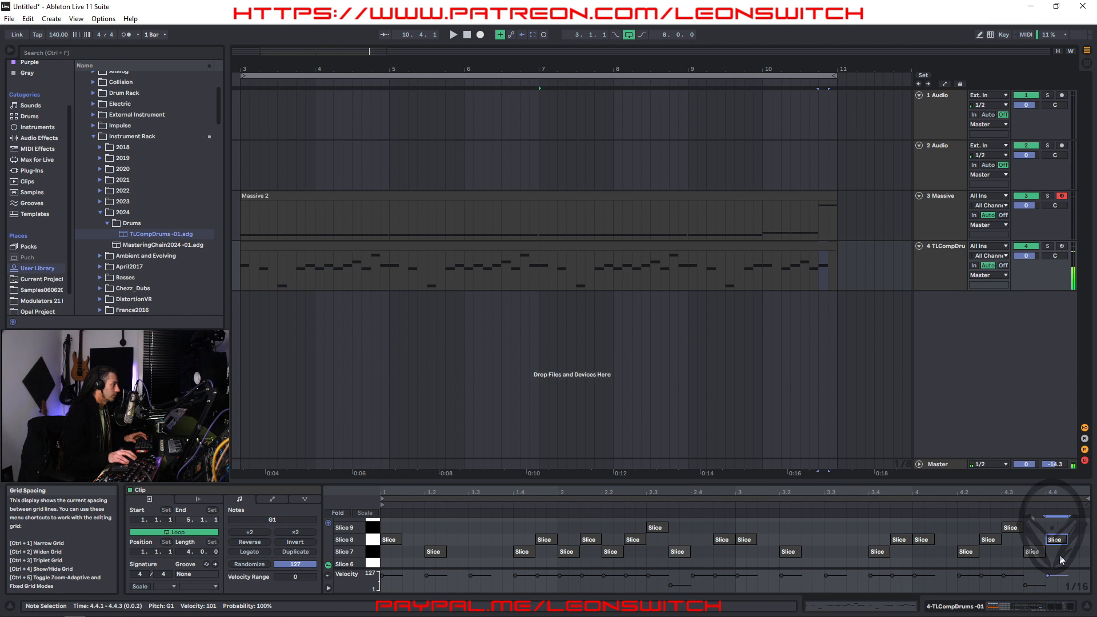
pyautogui.press('space')
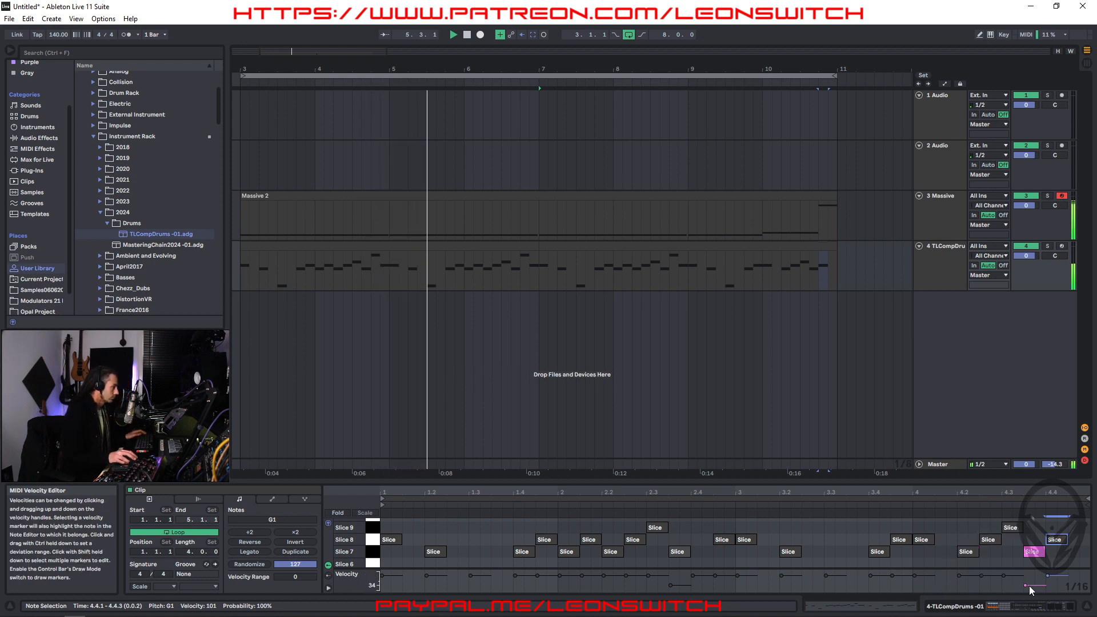
pyautogui.moveTo(1025, 585); pyautogui.dragTo(1025, 574)
pyautogui.doubleClick(1034, 554)
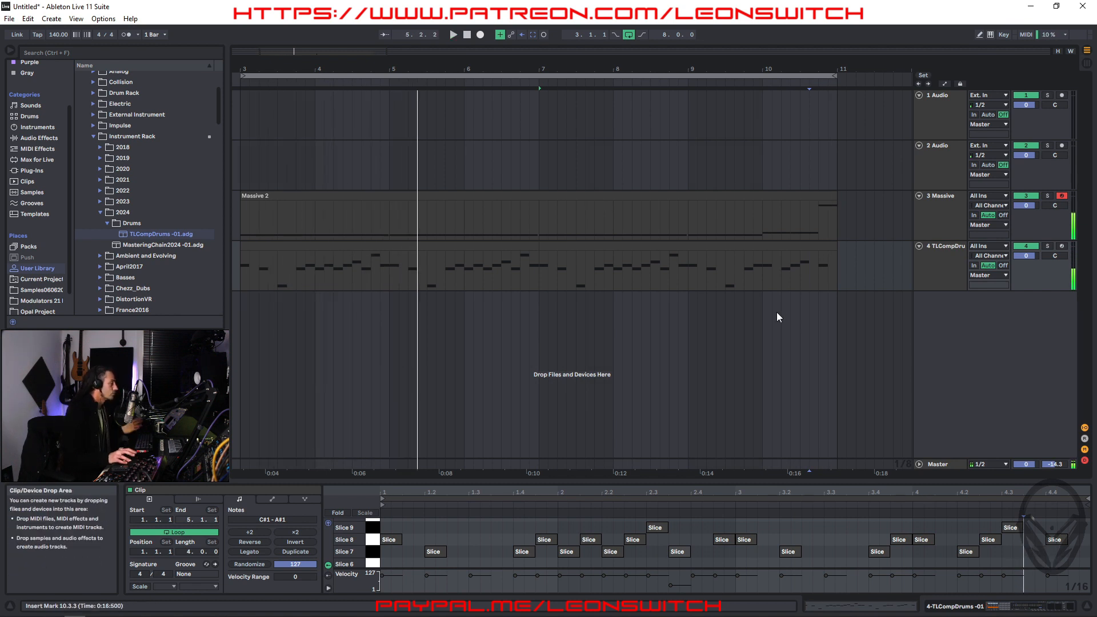
# Load a Saturator from the Drive & Color audio effects after Massive on the 3 Massive track
pyautogui.click(945, 229)
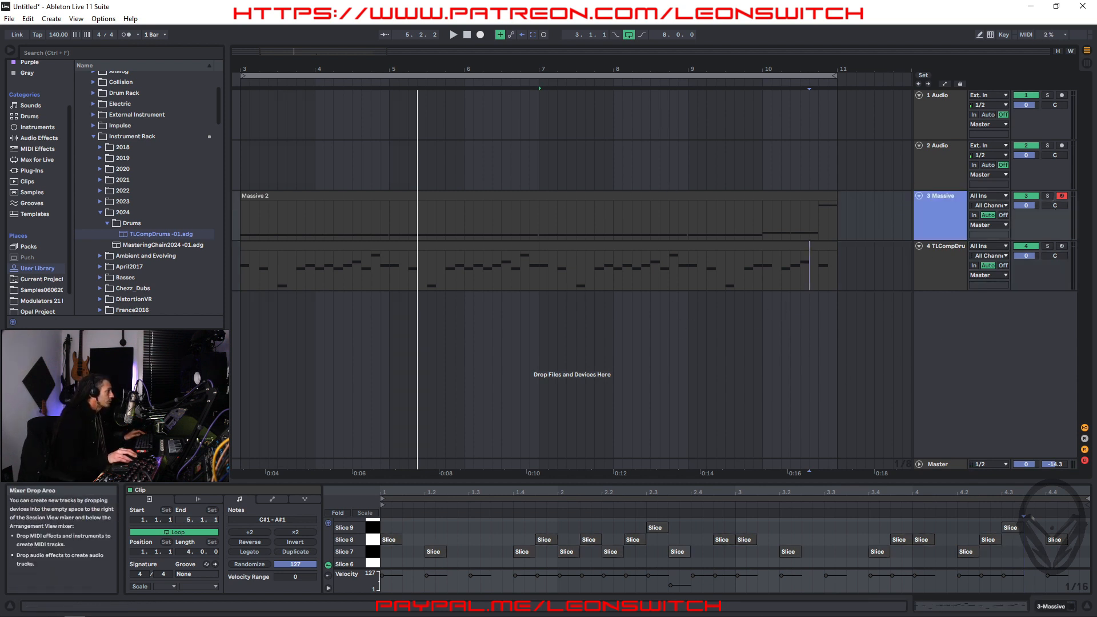
pyautogui.moveTo(745, 64); pyautogui.dragTo(743, 52)
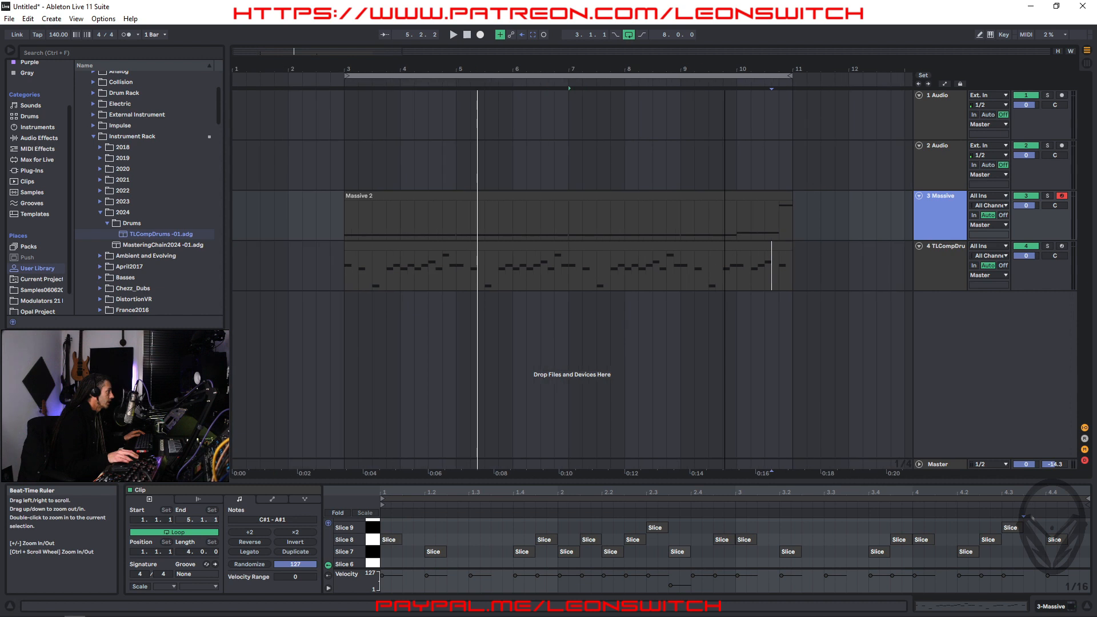
pyautogui.click(938, 197)
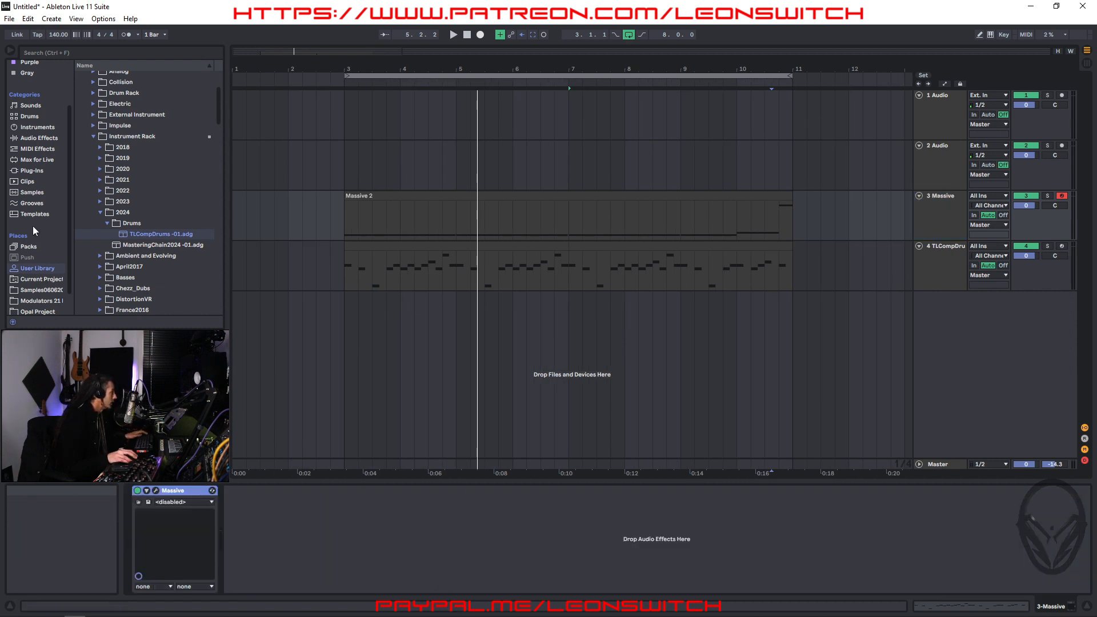
pyautogui.click(36, 138)
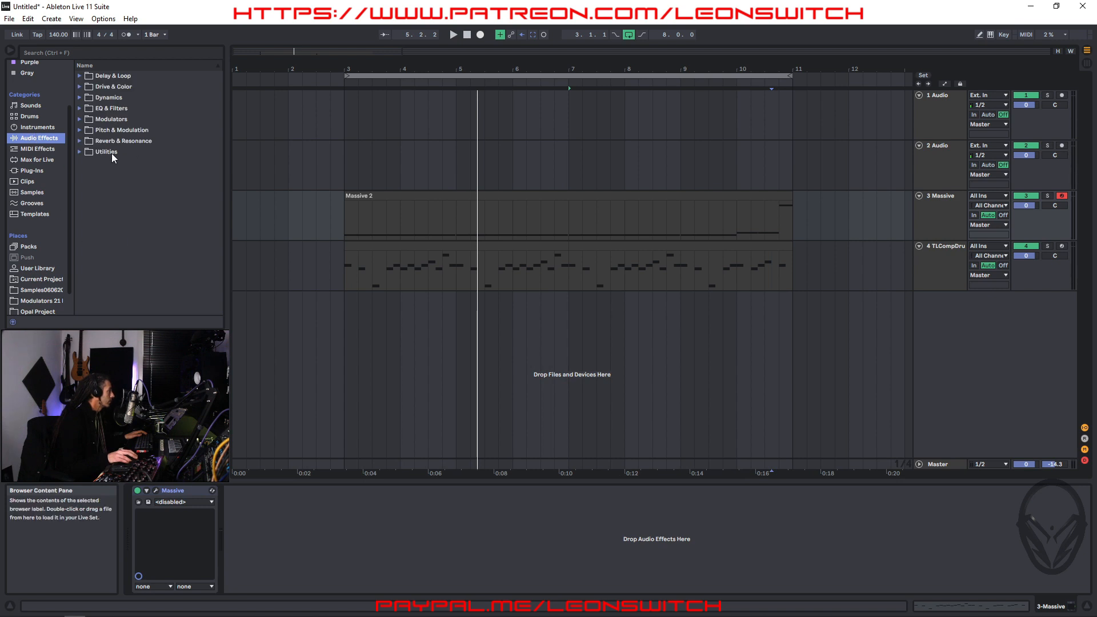
pyautogui.click(80, 88)
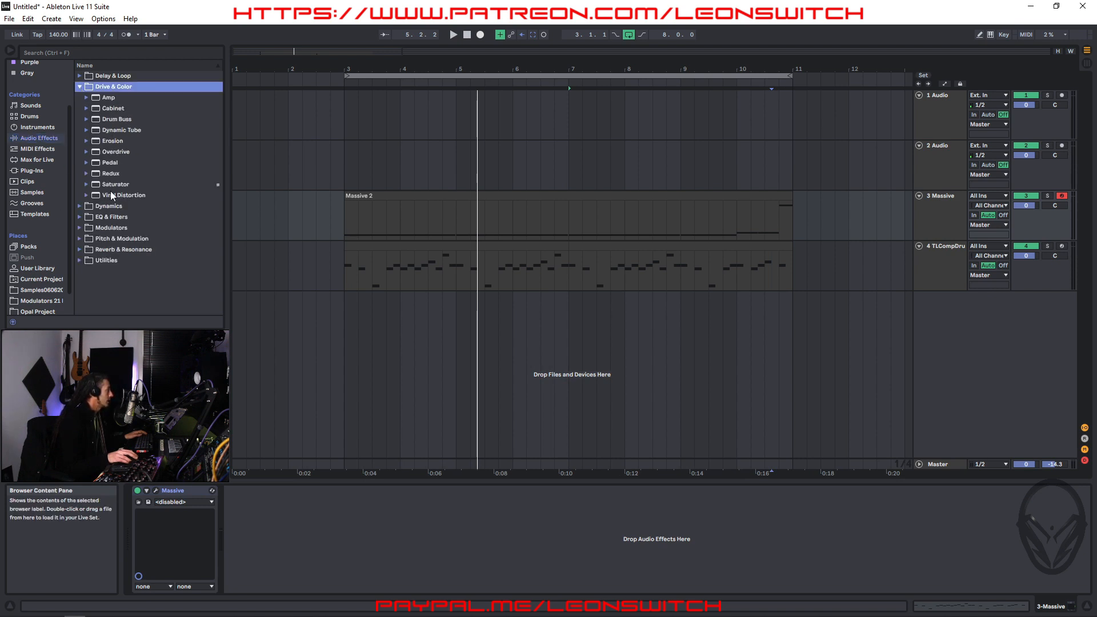
pyautogui.moveTo(108, 184); pyautogui.dragTo(372, 567)
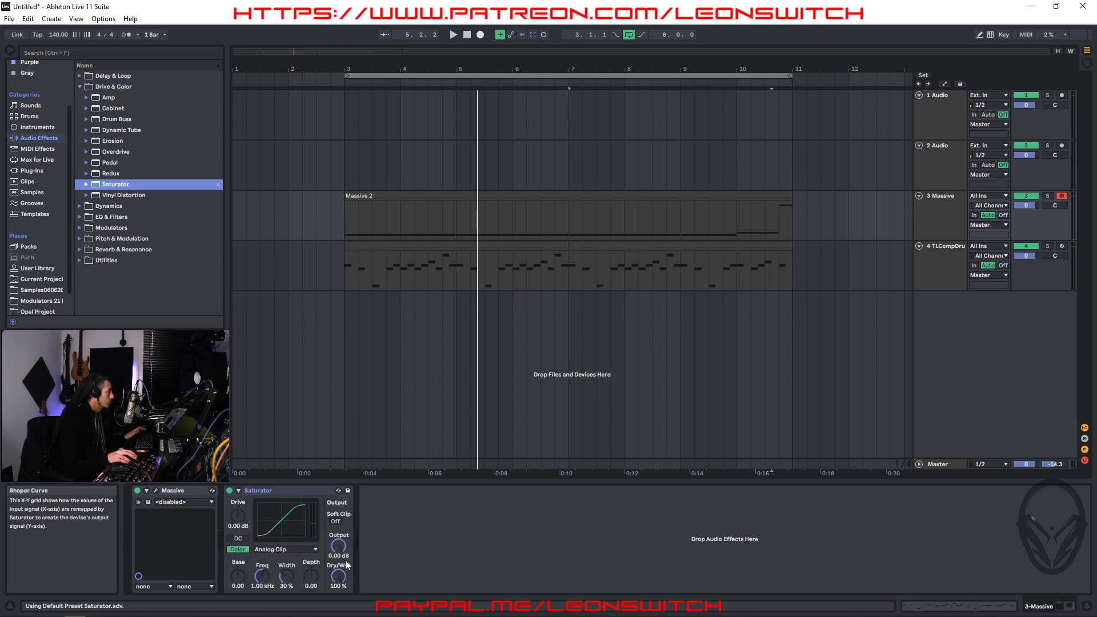
# Set the Saturator's output to -3.14 dB and drive to 3.43 dB, and audition the loop
pyautogui.click(339, 546)
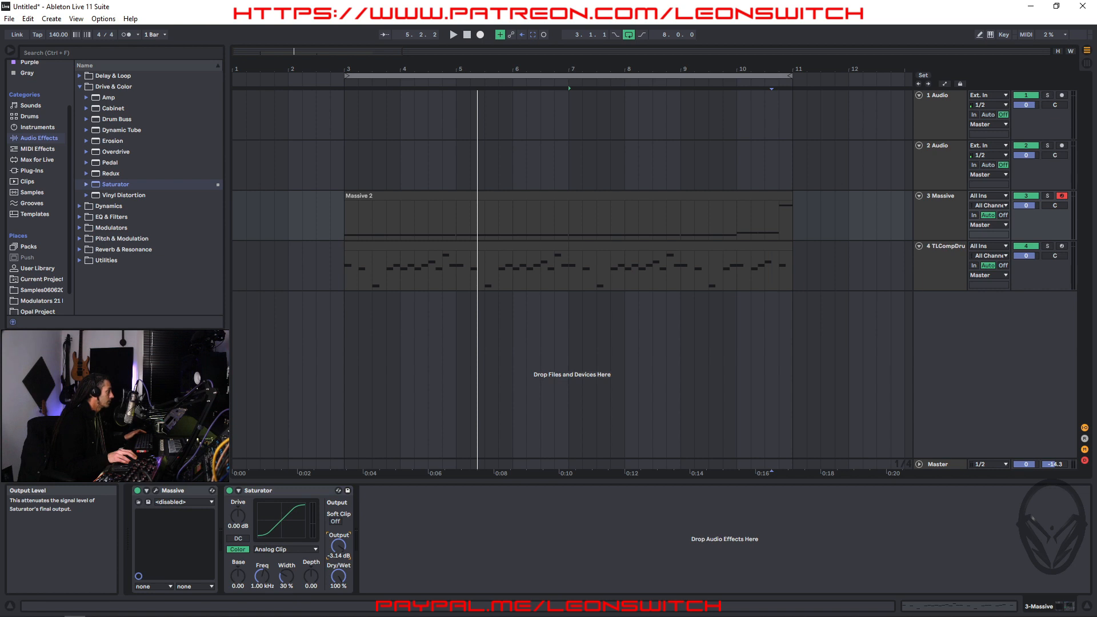
pyautogui.moveTo(238, 516); pyautogui.dragTo(237, 506)
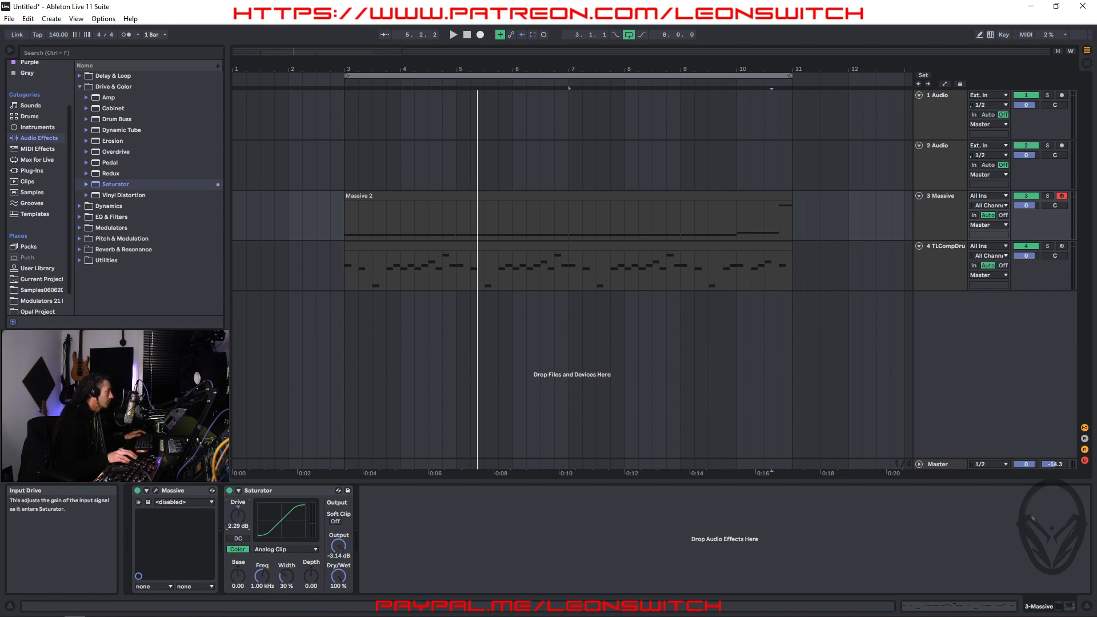
pyautogui.press('space')
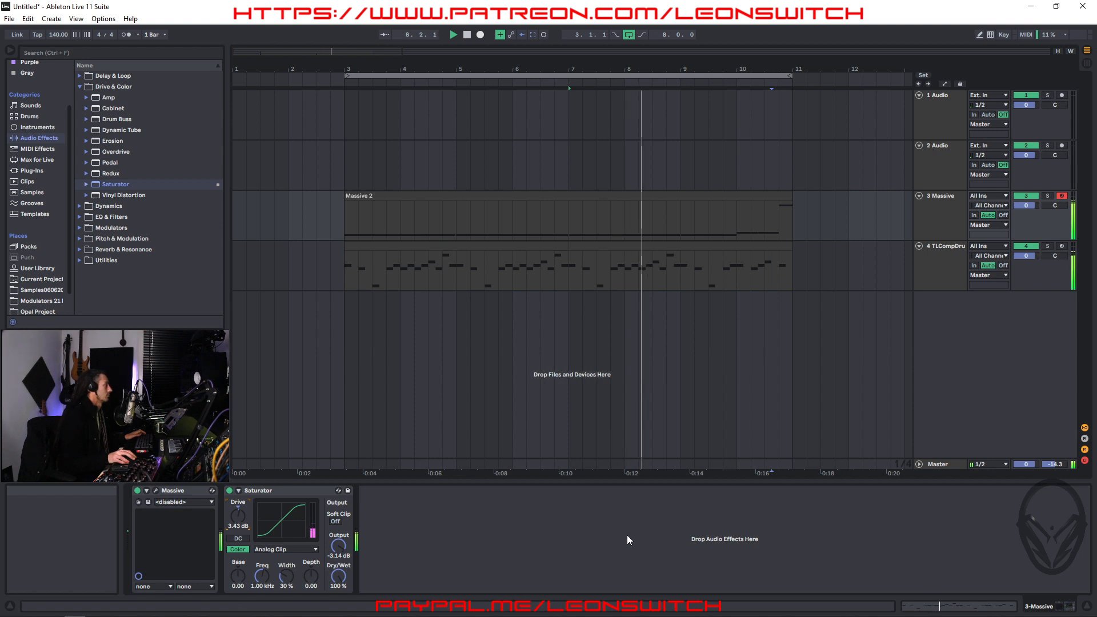
pyautogui.click(156, 490)
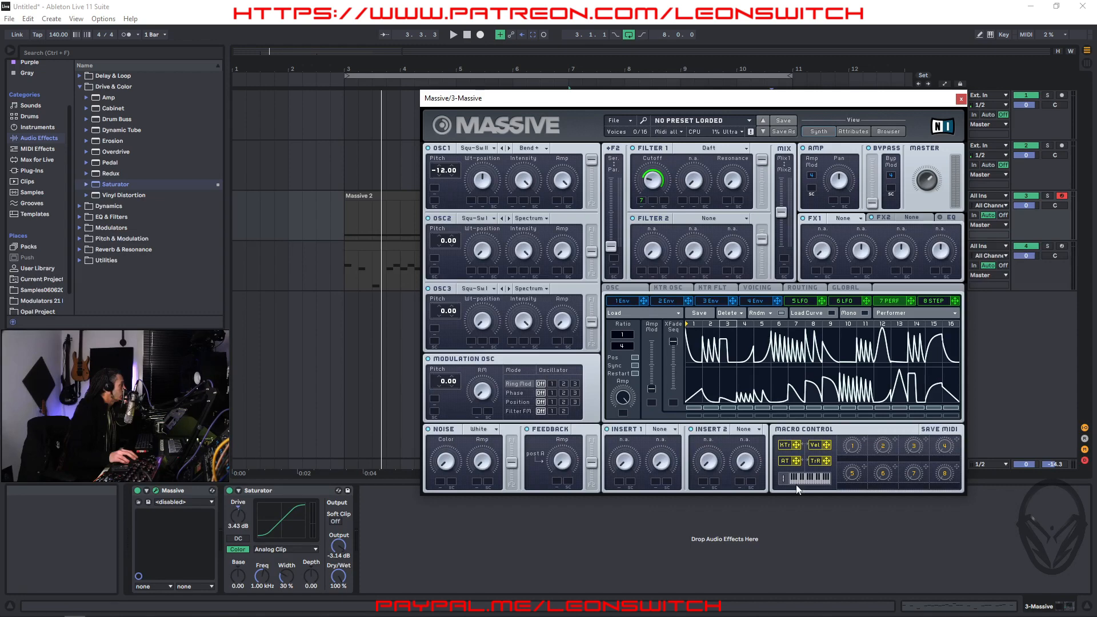
pyautogui.click(962, 99)
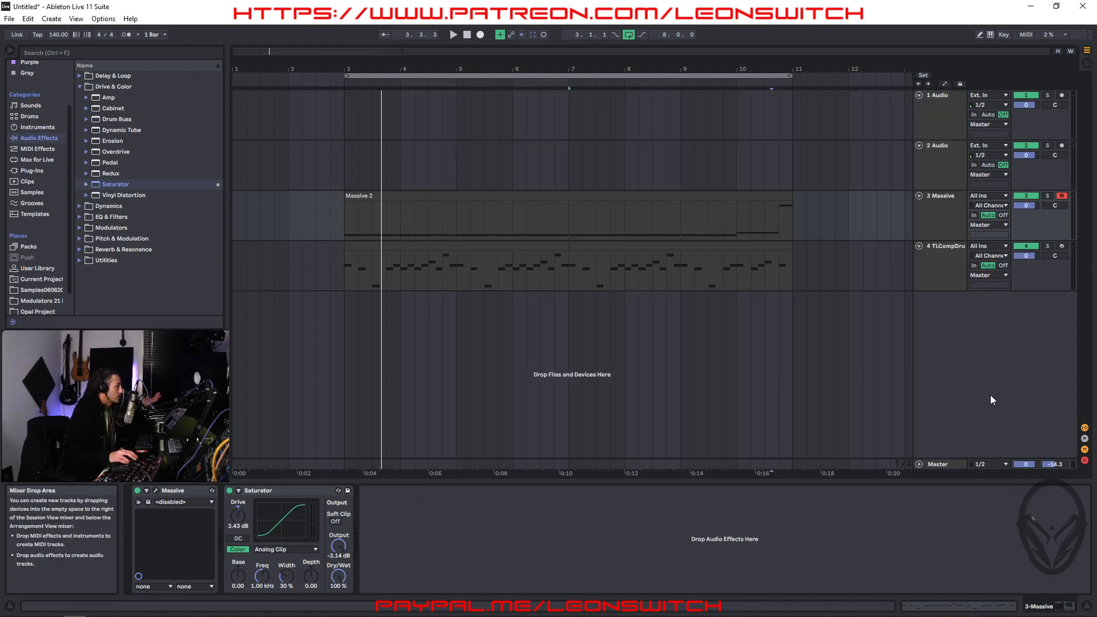
# Copy the Massive and Saturator devices together onto a new MIDI track and mute the original Massive track
pyautogui.click(939, 217)
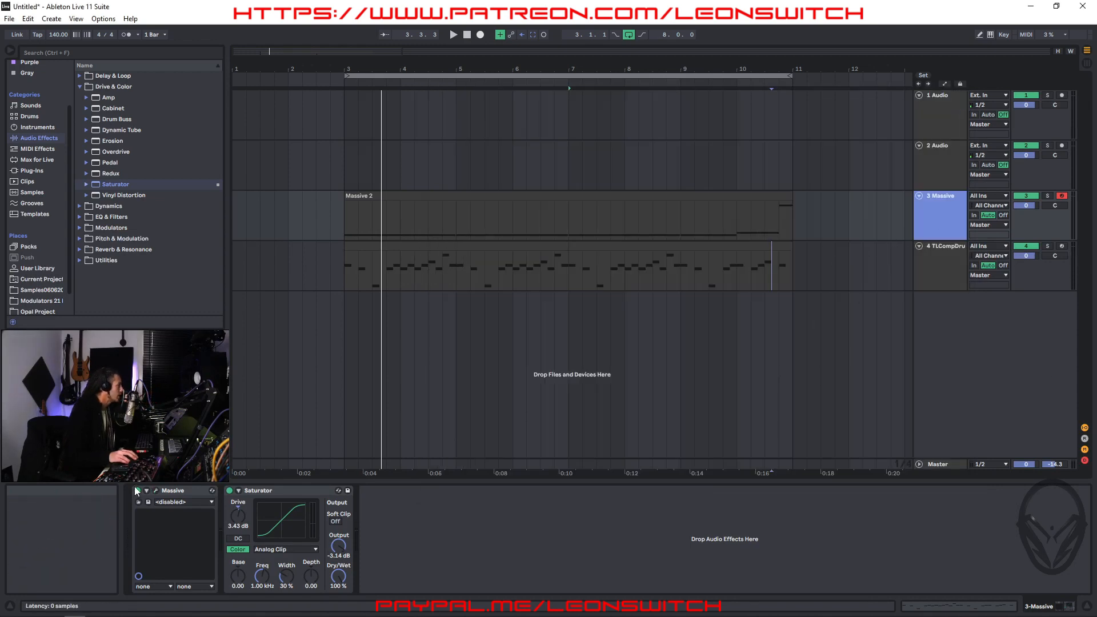
pyautogui.click(169, 490)
pyautogui.keyDown('shift'); pyautogui.click(294, 490); pyautogui.keyUp('shift')
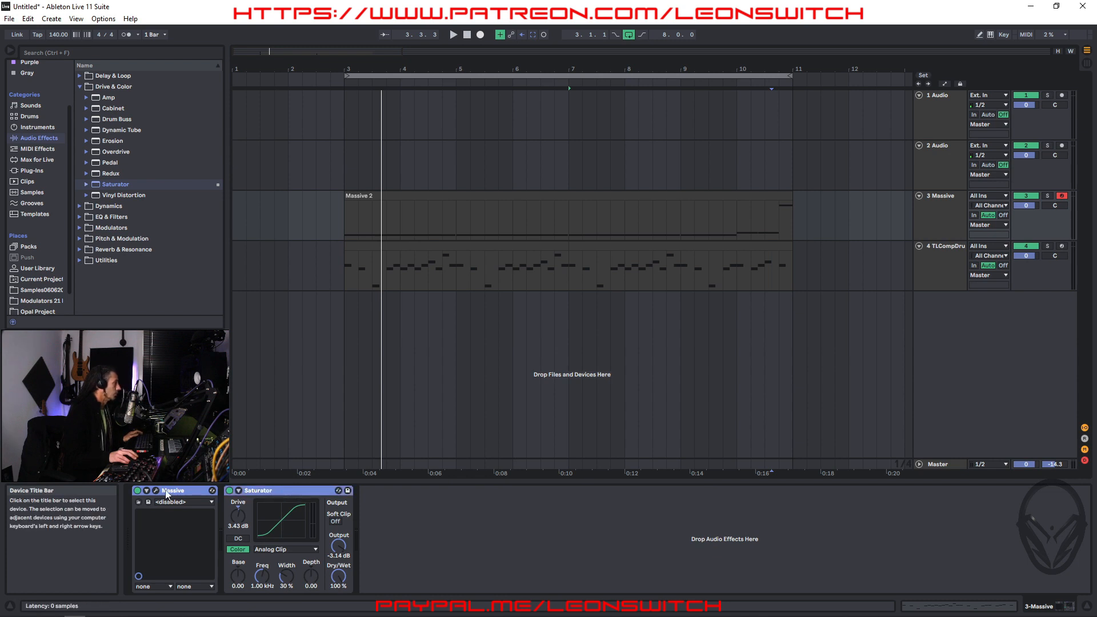
pyautogui.moveTo(165, 496); pyautogui.dragTo(422, 387)
pyautogui.moveTo(454, 348); pyautogui.dragTo(446, 342)
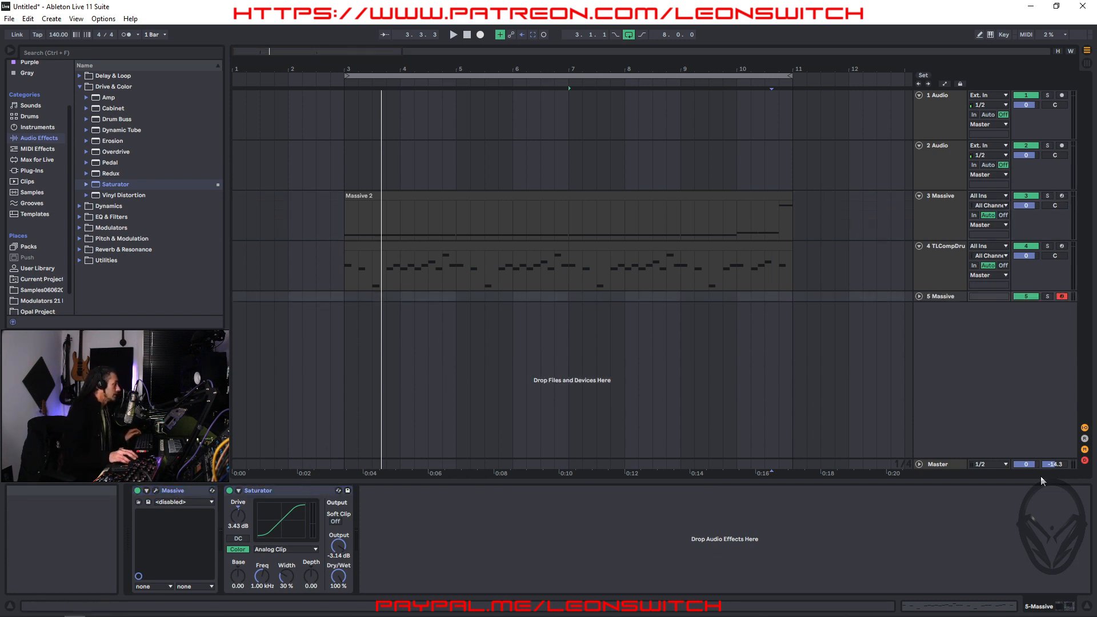
pyautogui.click(1029, 197)
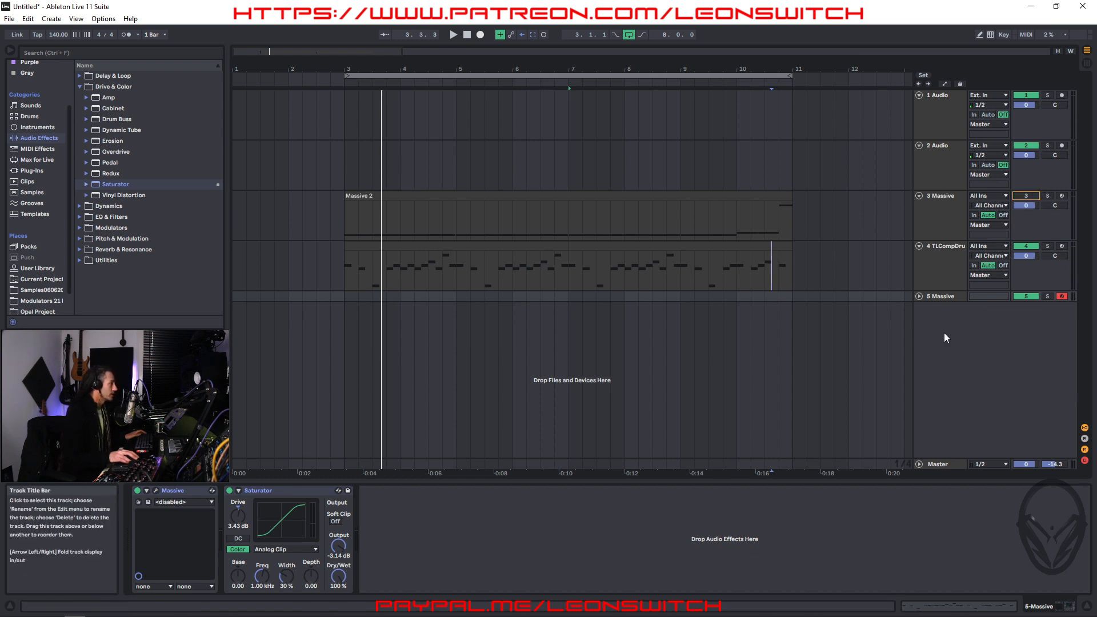
# Randomize the 7 Perf performer curves in the new track's Massive and close the plug-in window
pyautogui.click(951, 299)
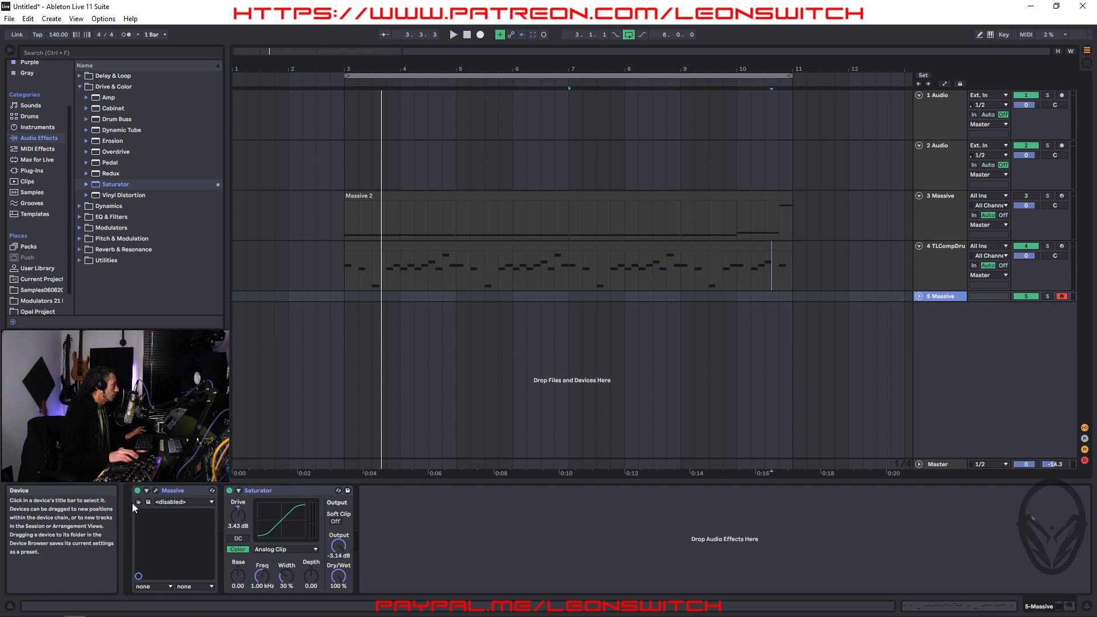
pyautogui.click(156, 492)
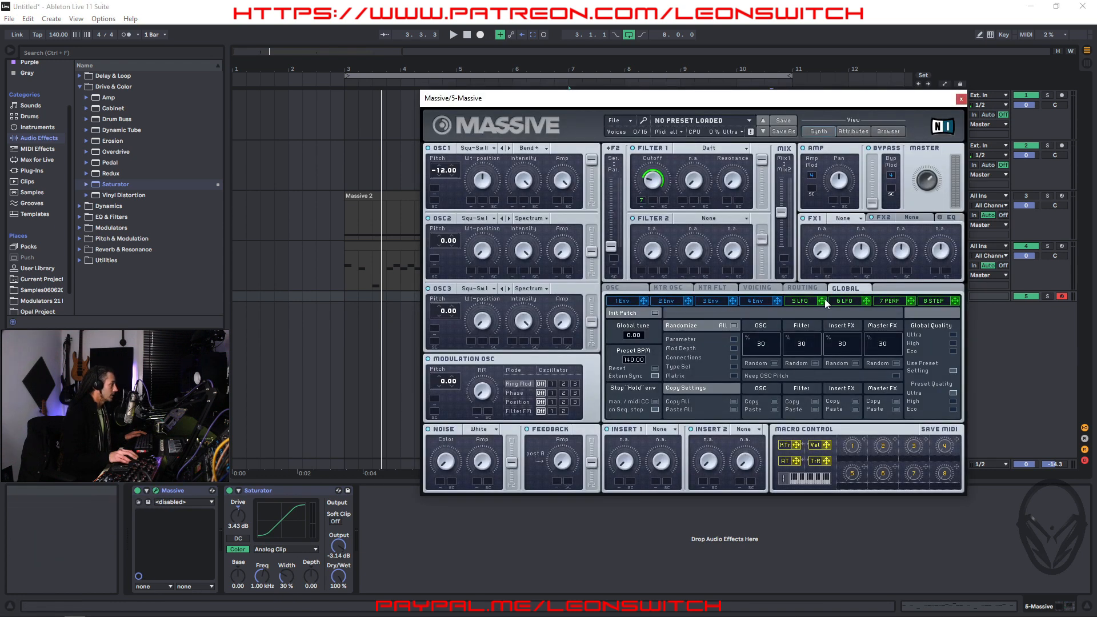
pyautogui.click(890, 301)
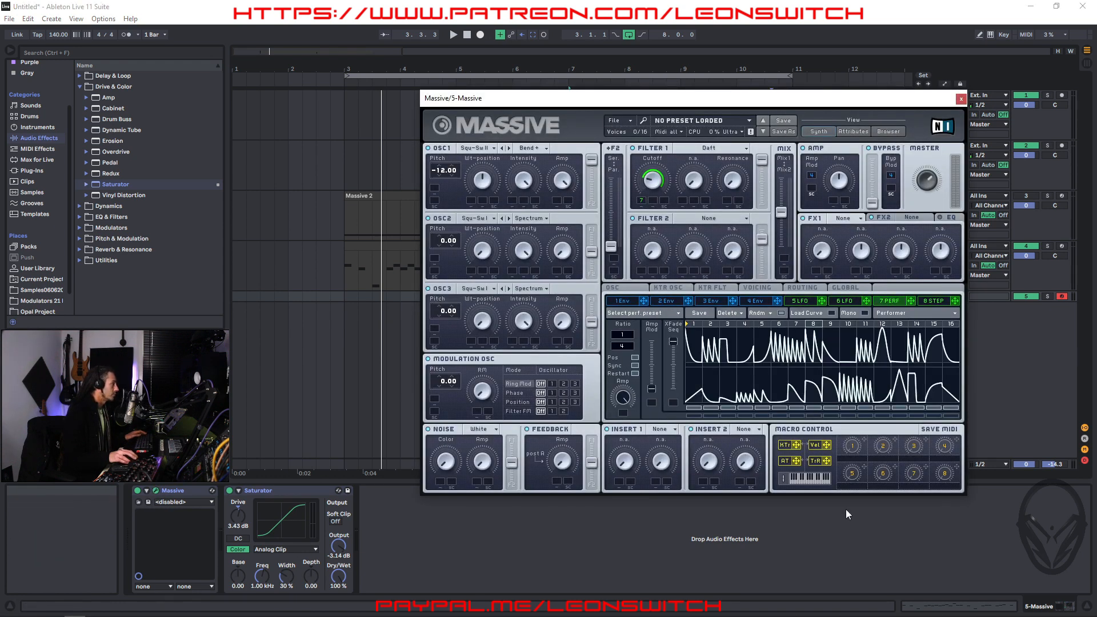
pyautogui.click(782, 314)
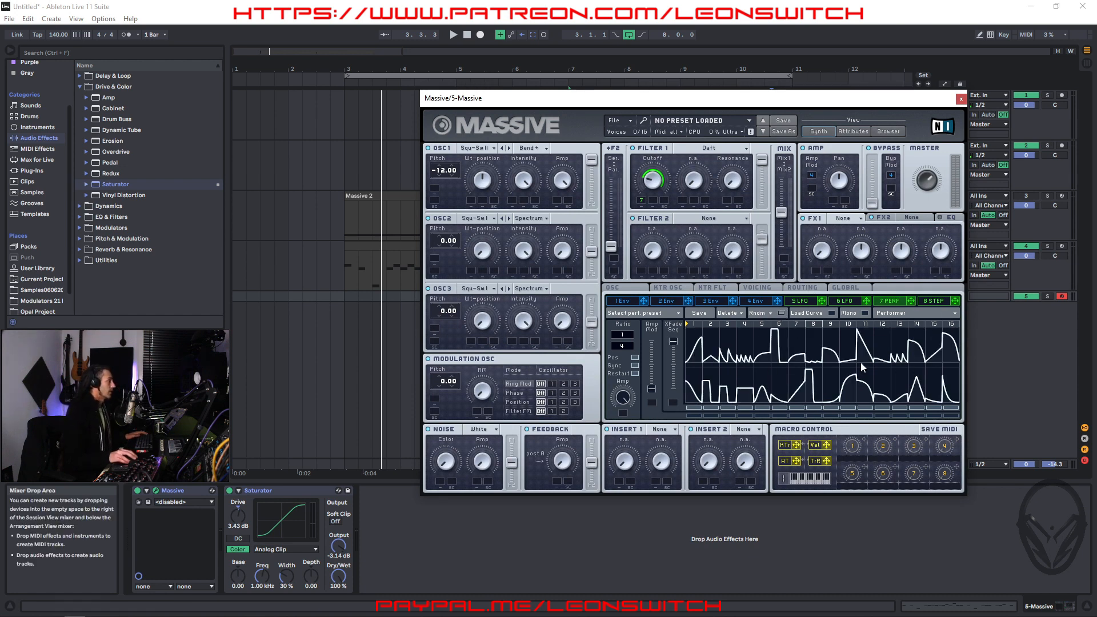
pyautogui.click(961, 98)
# Copy the eight-bar Massive 2 clip to the new track and delete all its notes from 8.1.1 onward
pyautogui.click(449, 196)
pyautogui.moveTo(450, 196); pyautogui.dragTo(449, 299)
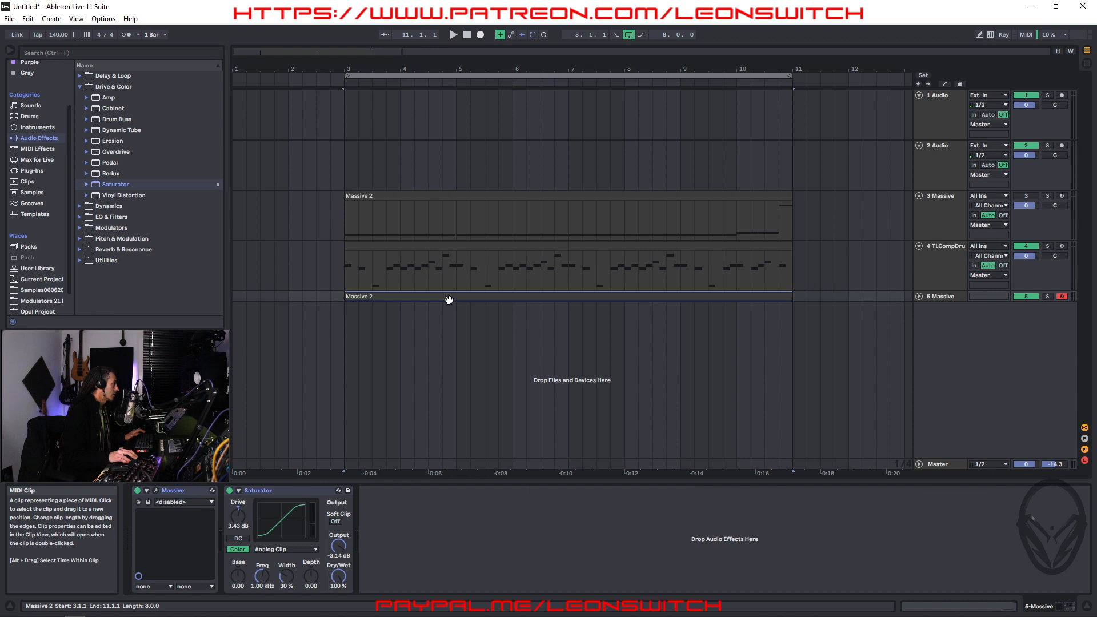
pyautogui.doubleClick(449, 300)
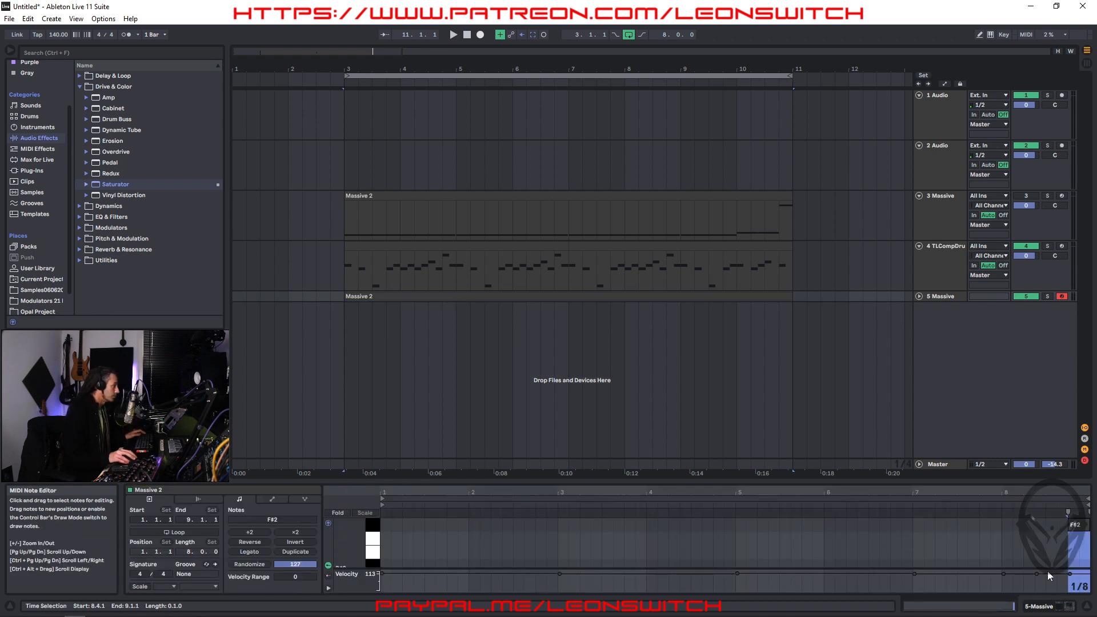
pyautogui.moveTo(1010, 558); pyautogui.dragTo(1071, 515)
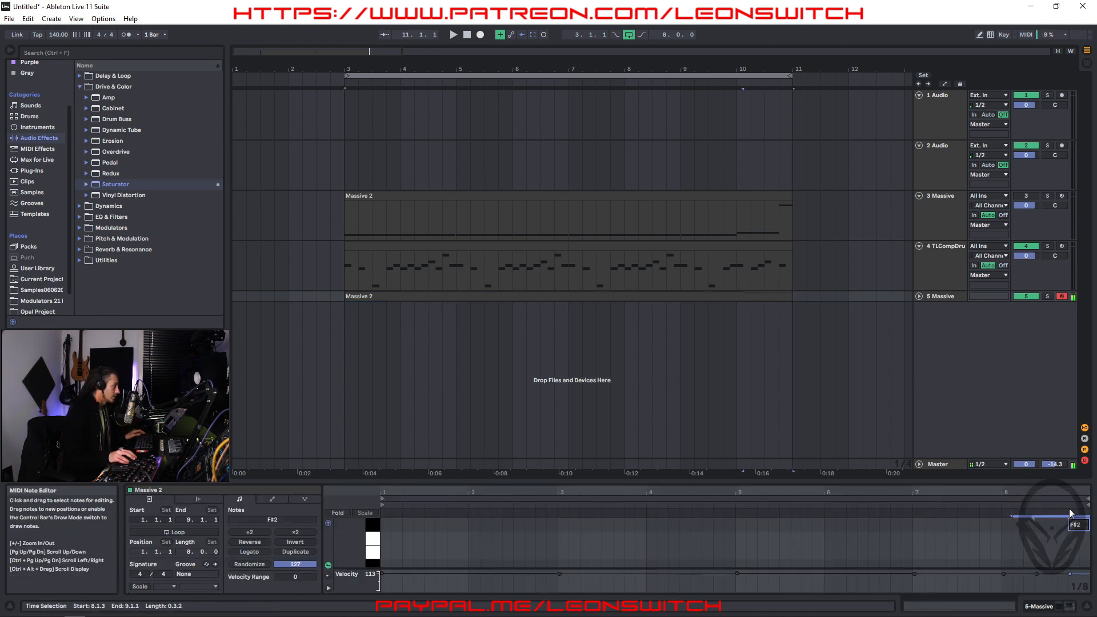
pyautogui.press('Delete')
pyautogui.scroll(-5, 1056, 545)
pyautogui.scroll(-3, 1055, 541)
pyautogui.moveTo(1052, 552); pyautogui.dragTo(1019, 521)
pyautogui.press('Delete')
# Extend the copied clip's first F1 note to 5.1.1, replacing the second note, while auditioning the loop
pyautogui.press('space')
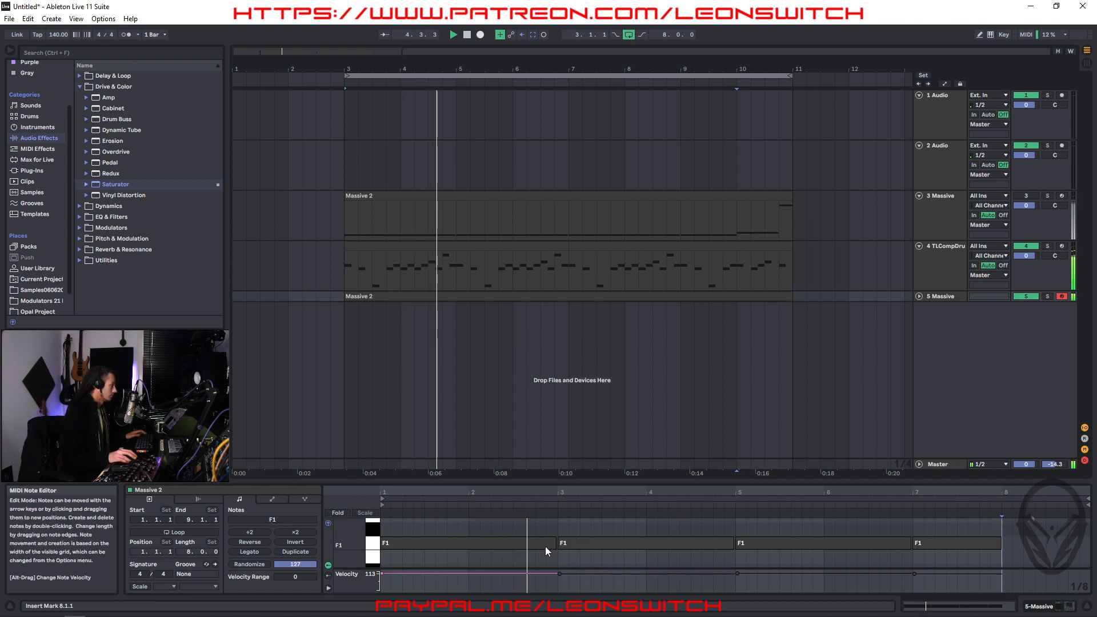
pyautogui.moveTo(555, 544); pyautogui.dragTo(733, 541)
pyautogui.press('space')
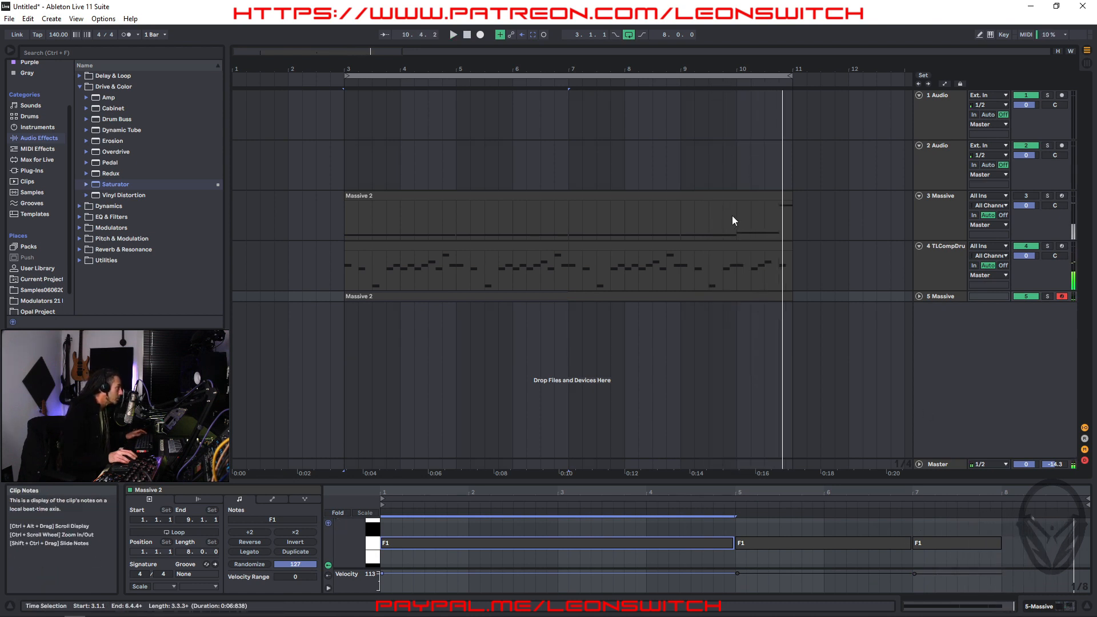
# Deactivate the original Massive clip from 3.1.1 to 10.1.1, unmute its track and play the loop
pyautogui.moveTo(735, 215); pyautogui.dragTo(346, 198)
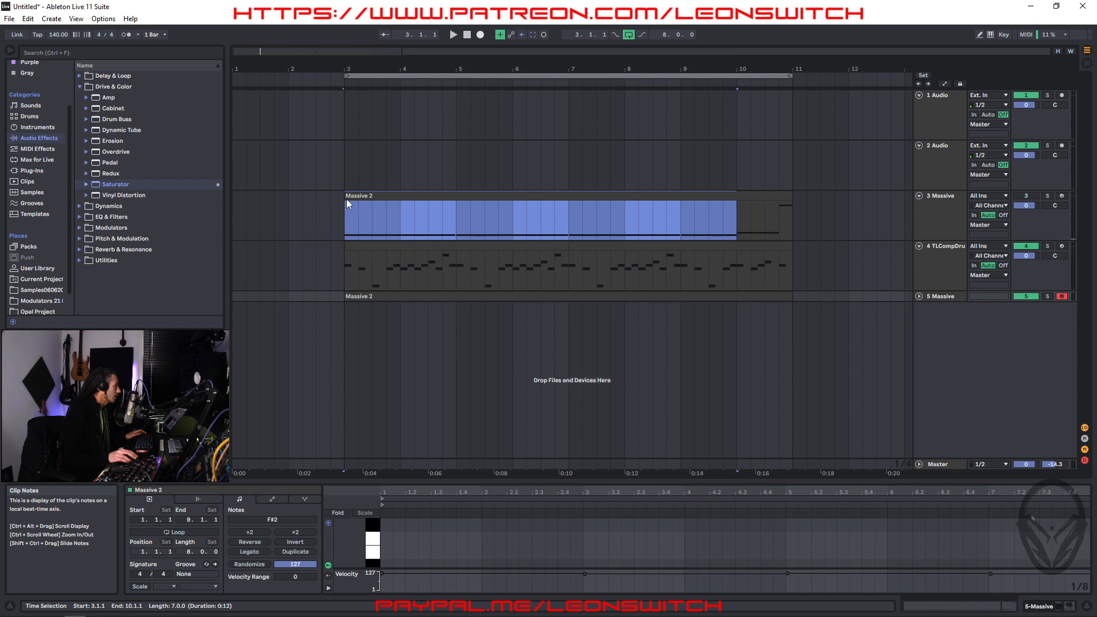
pyautogui.press('0')
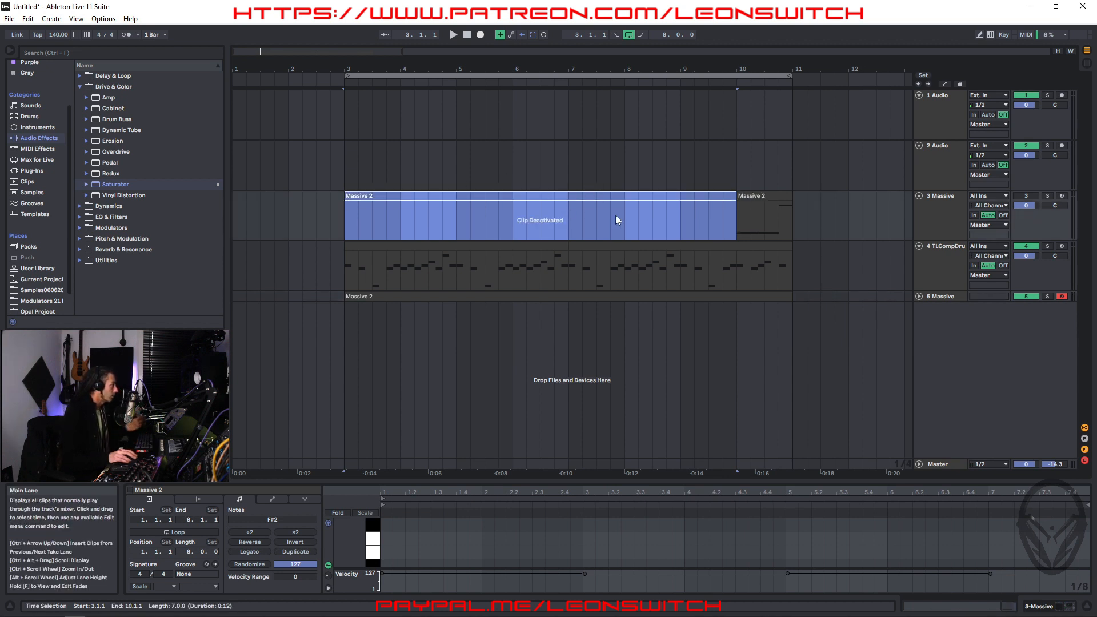
pyautogui.click(763, 206)
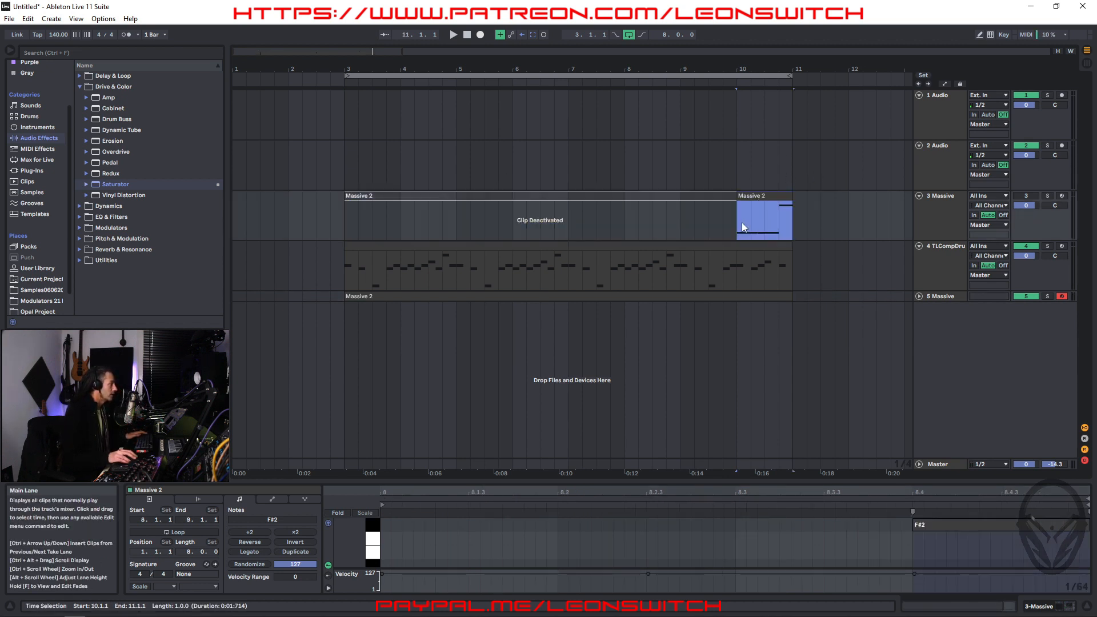
pyautogui.click(1032, 196)
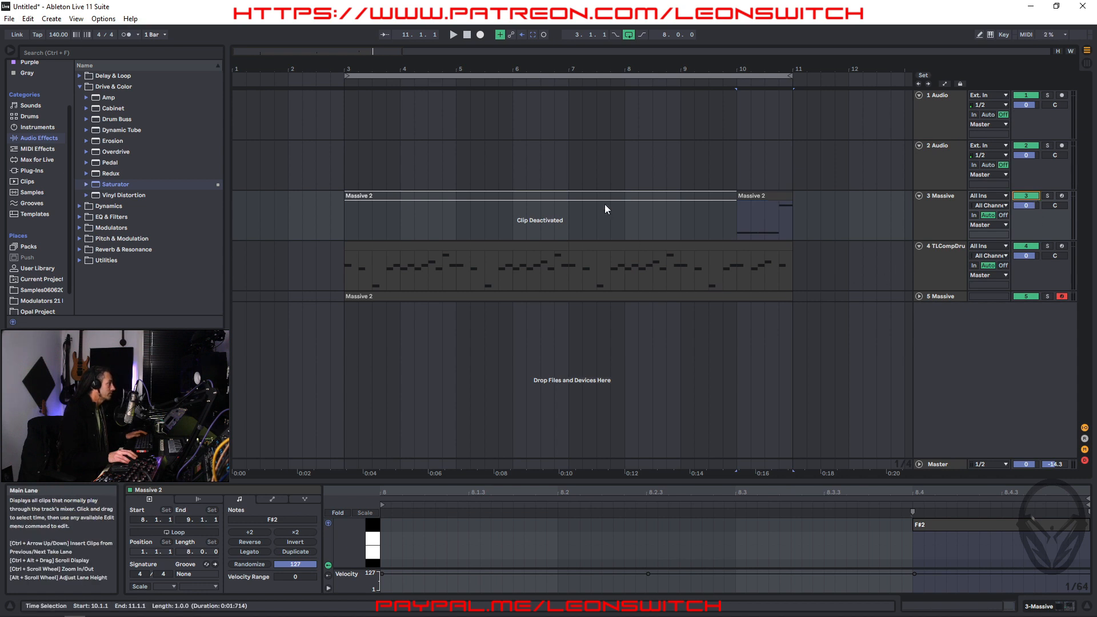
pyautogui.press('space')
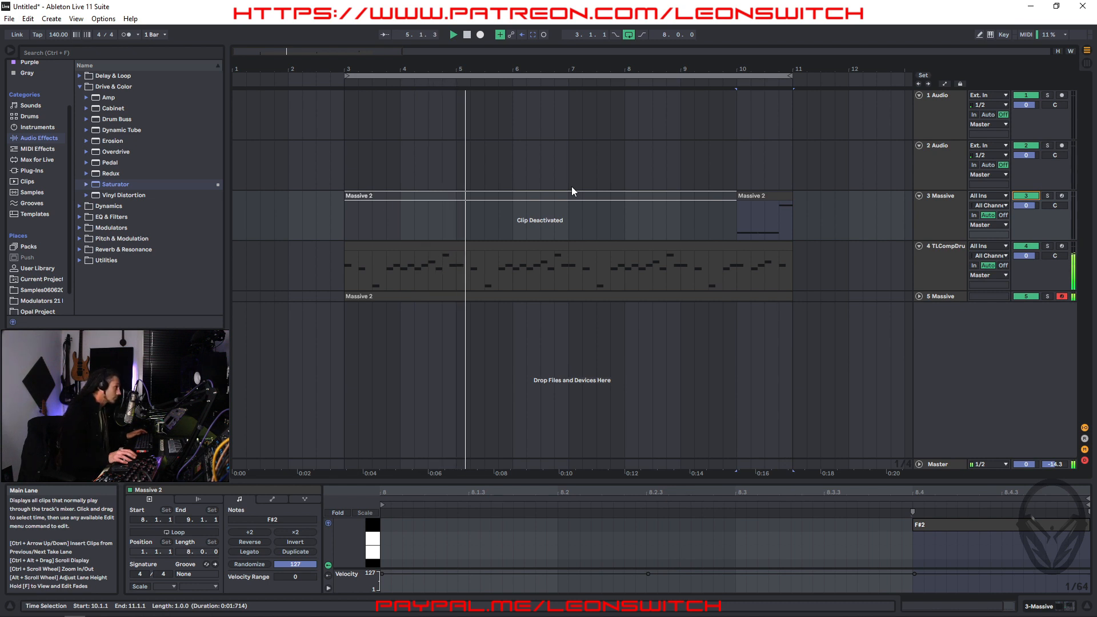
# In the new track's Massive, assign performer 7 to modulate OSC1's Wt-position
pyautogui.click(947, 296)
pyautogui.doubleClick(947, 296)
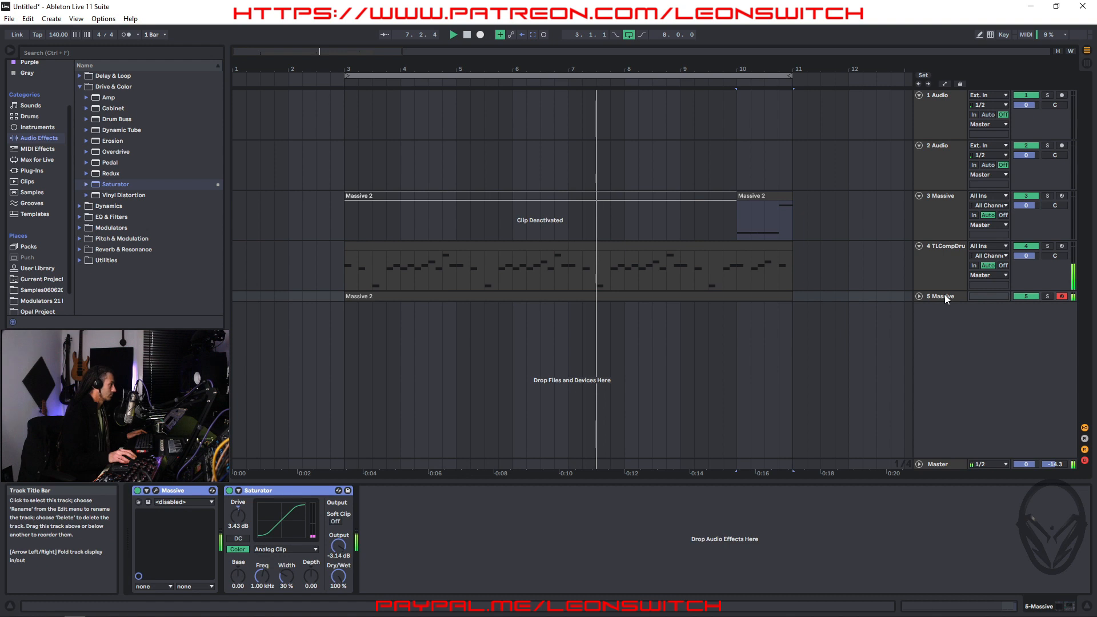
pyautogui.click(160, 489)
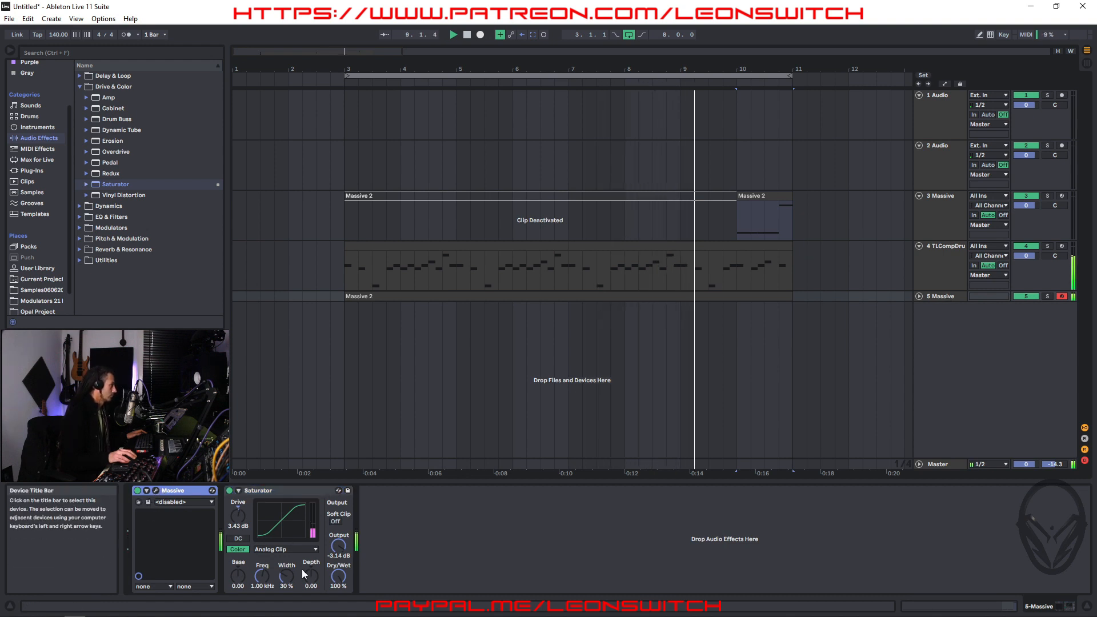
pyautogui.click(156, 491)
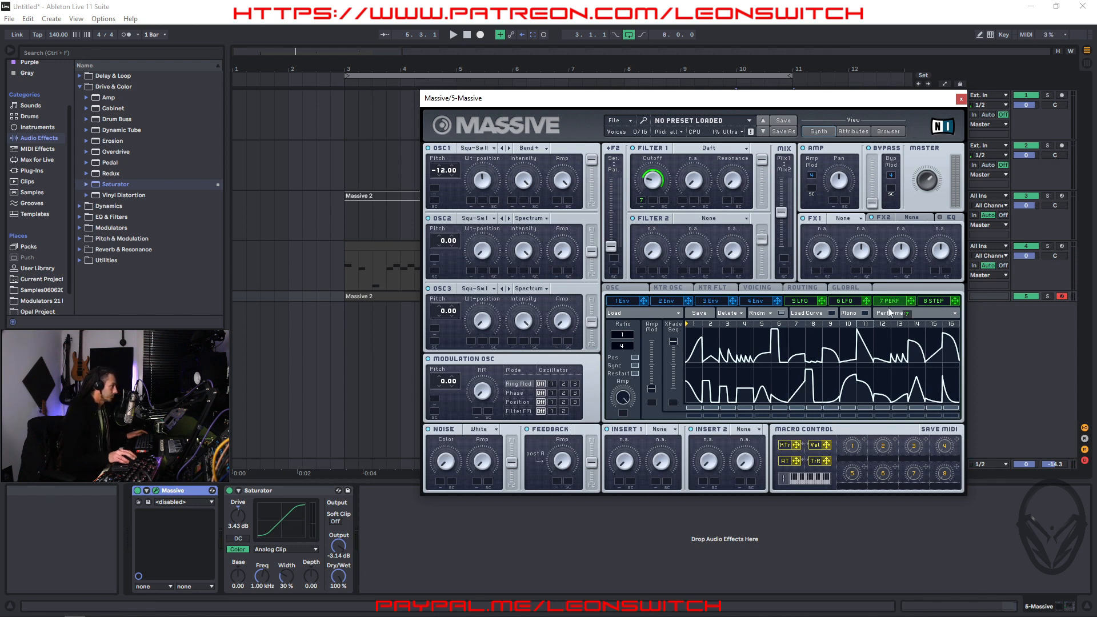
pyautogui.moveTo(613, 254); pyautogui.dragTo(471, 208)
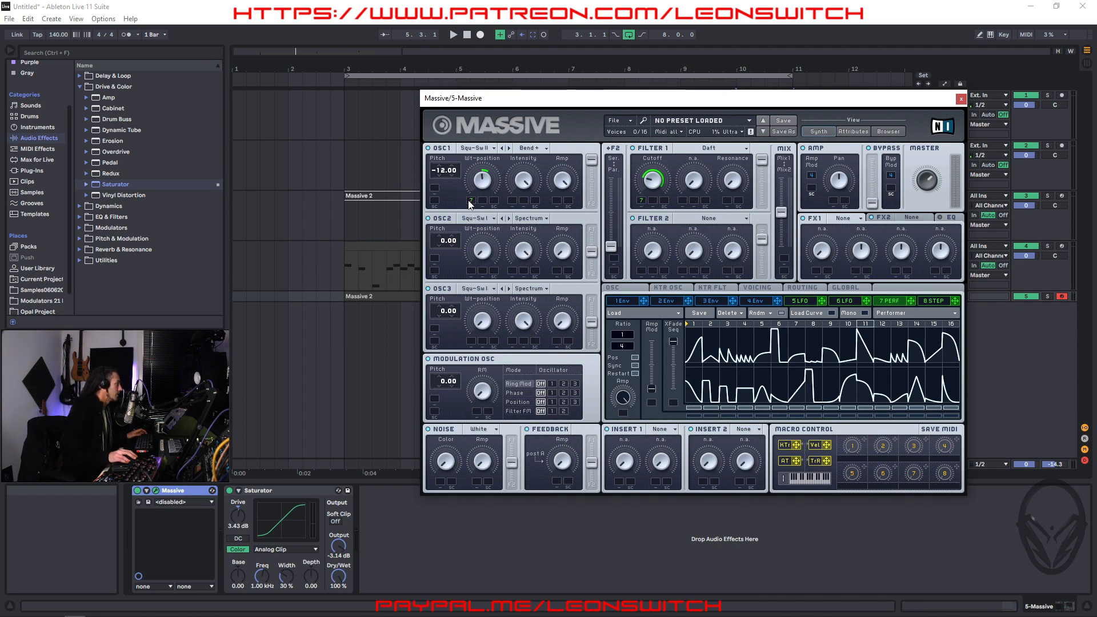
# Play the loop and change OSC1's wavetable to AddOct
pyautogui.press('space')
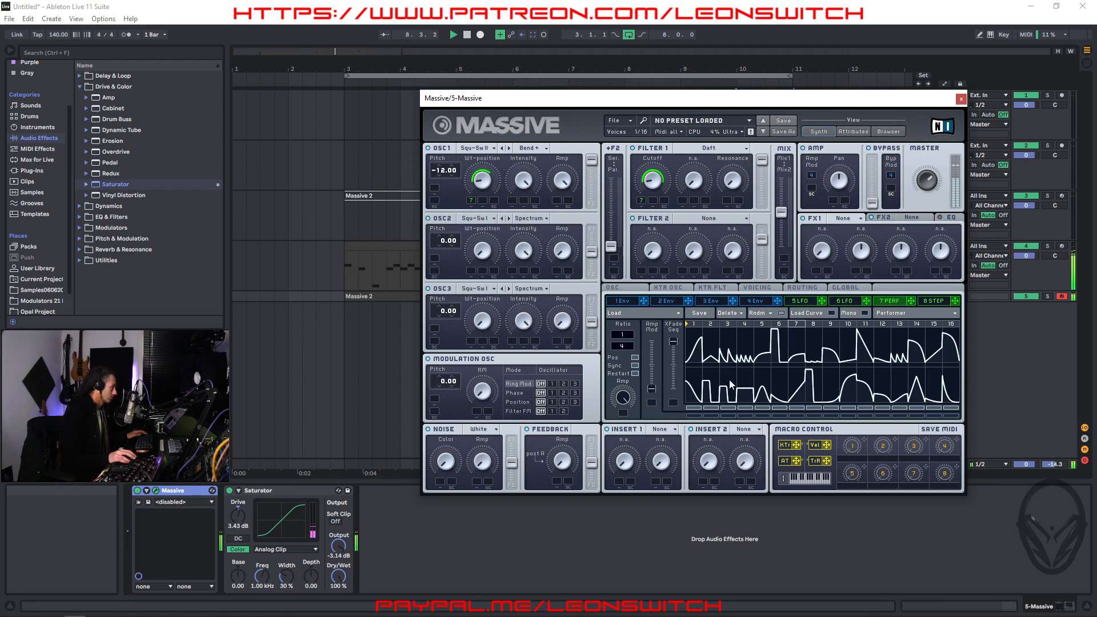
pyautogui.click(509, 148)
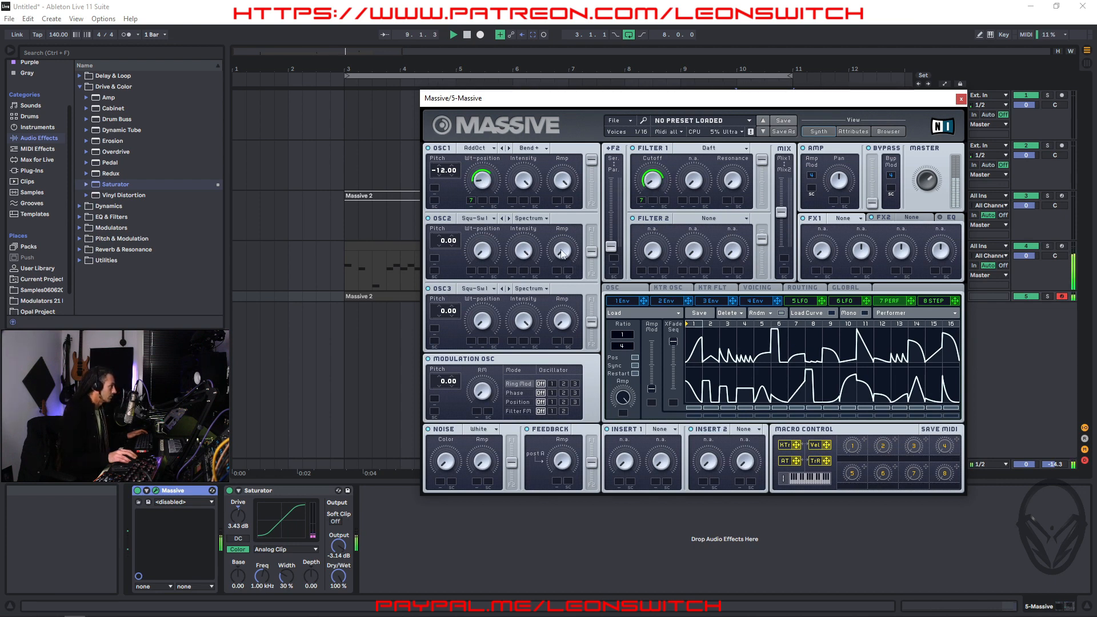
# Route OSC2 fully to Filter 1, set its pitch to -12.00 and play the loop
pyautogui.moveTo(591, 251); pyautogui.dragTo(598, 207)
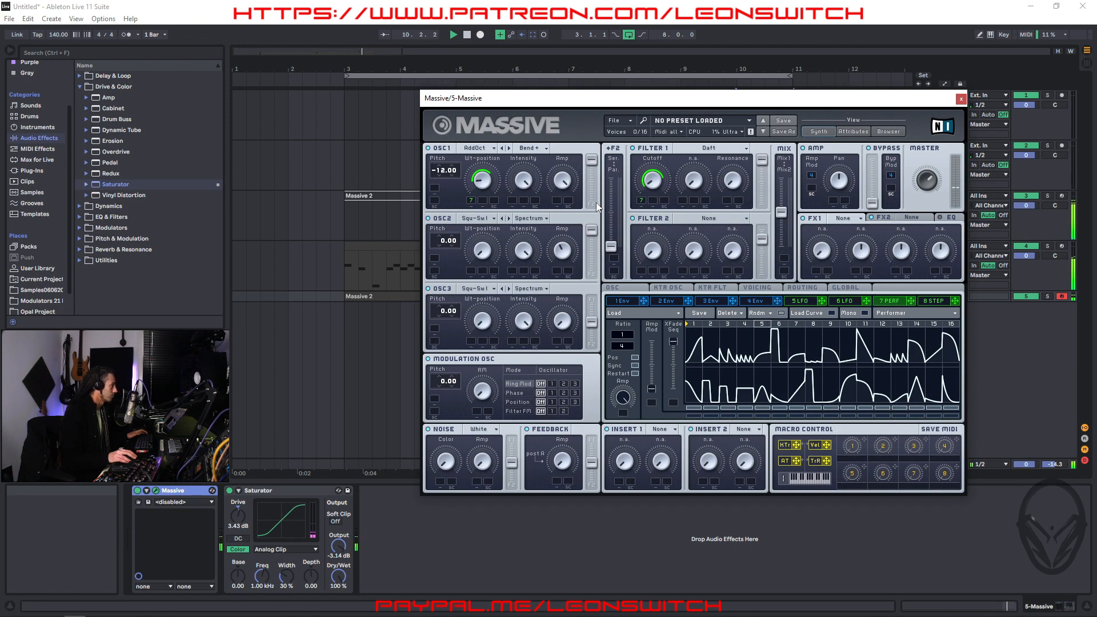
pyautogui.moveTo(444, 242)
pyautogui.mouseDown()
pyautogui.moveTo(442, 265)
pyautogui.moveTo(442, 249)
pyautogui.mouseUp()
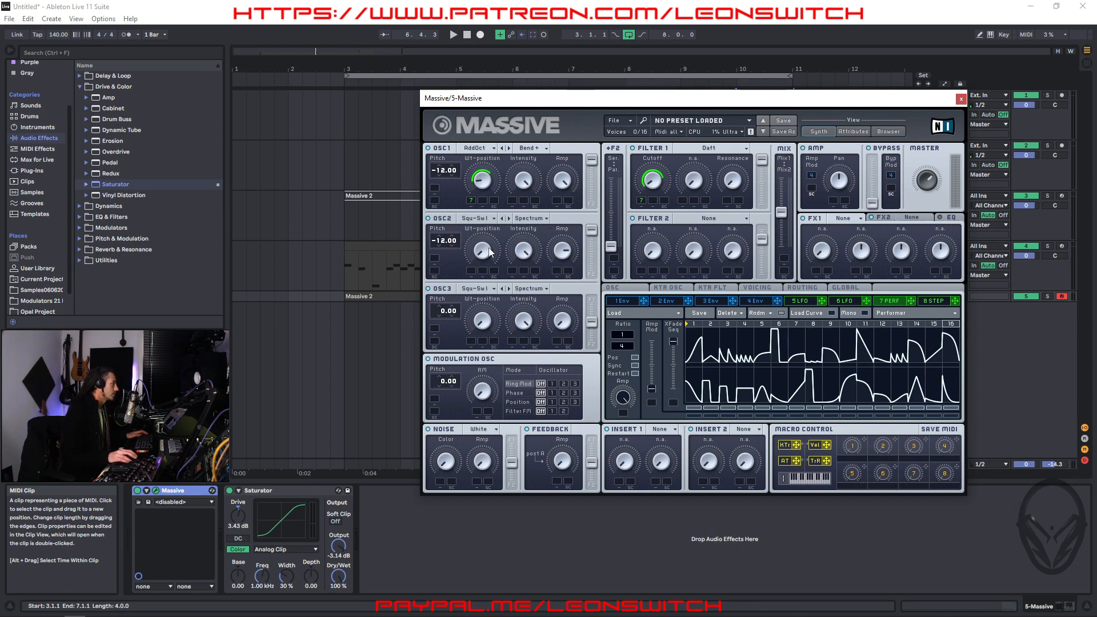
pyautogui.press('space')
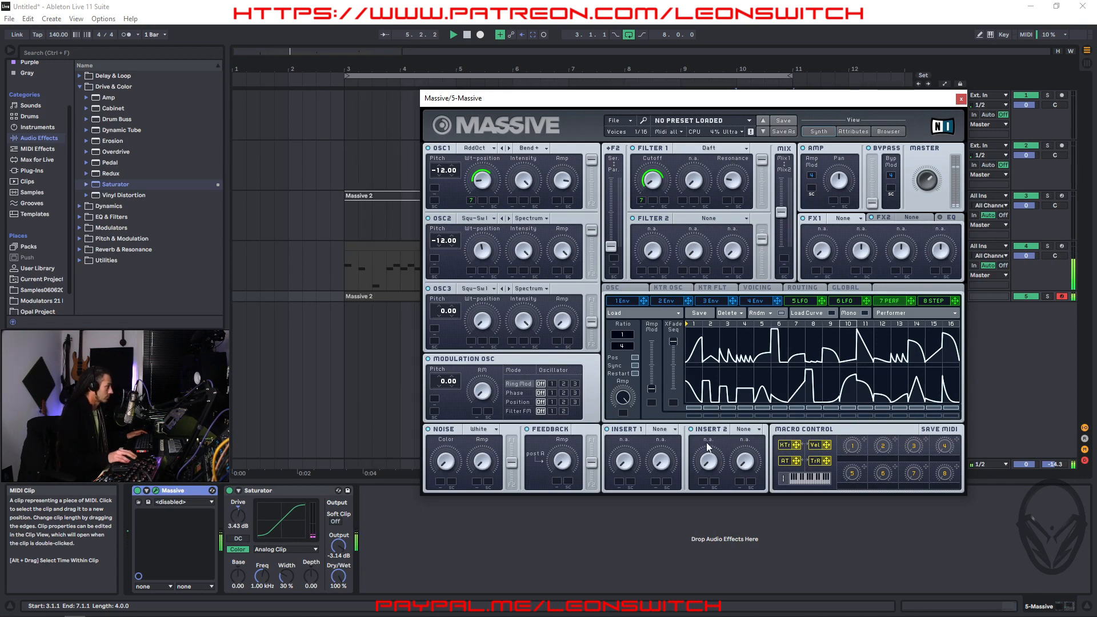
# Load Sine Shaper into Insert 1 and adjust its Dry/Wet and Drive while auditioning the loop
pyautogui.click(673, 431)
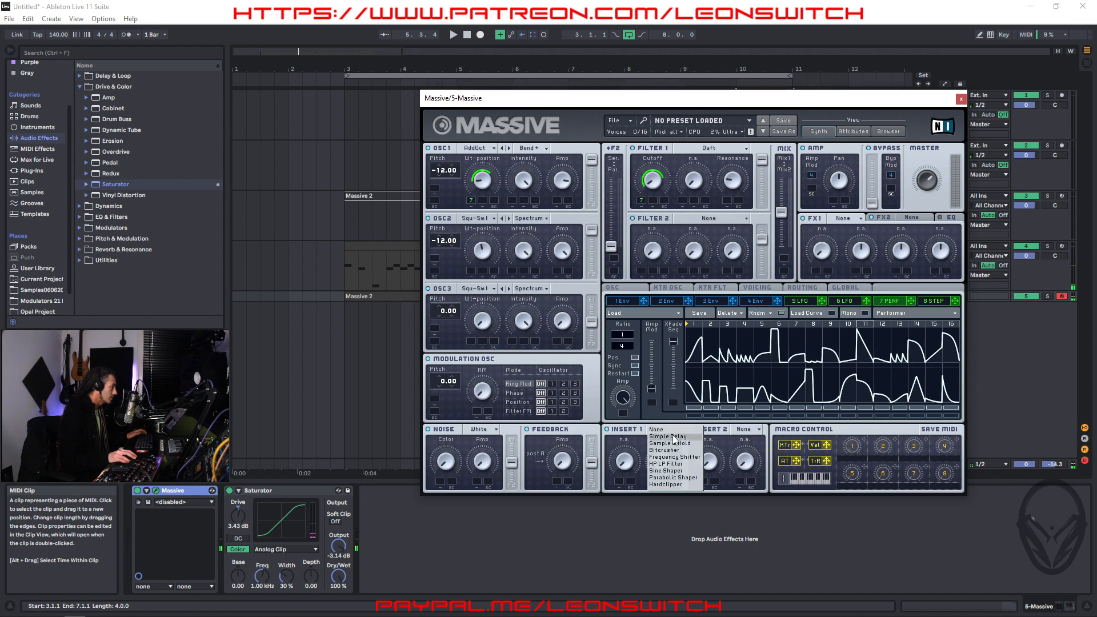
pyautogui.click(666, 470)
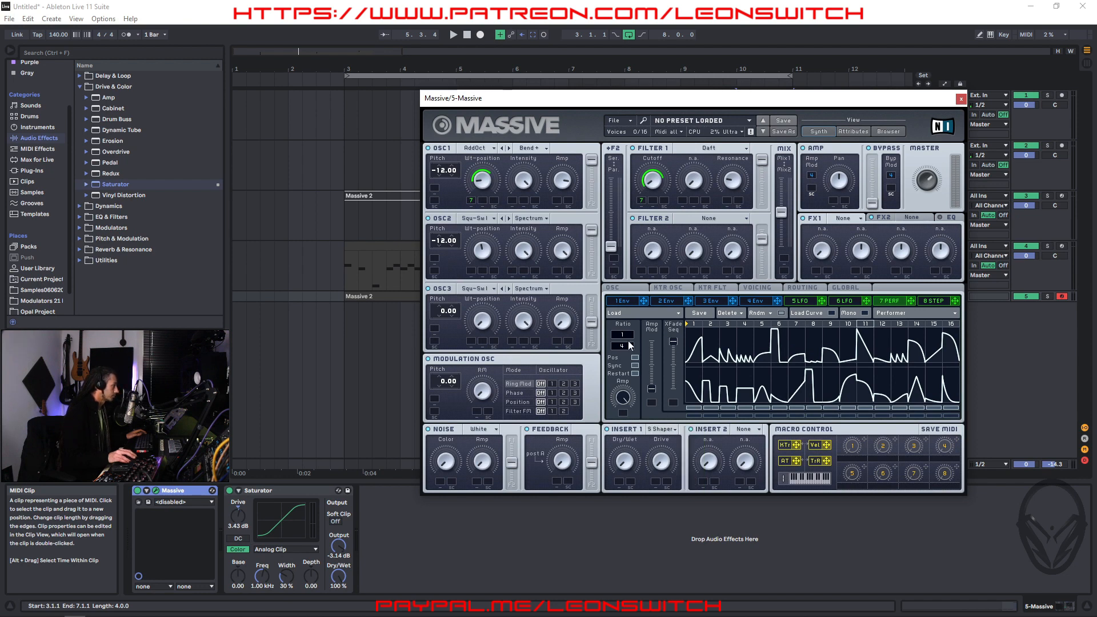
pyautogui.press('space')
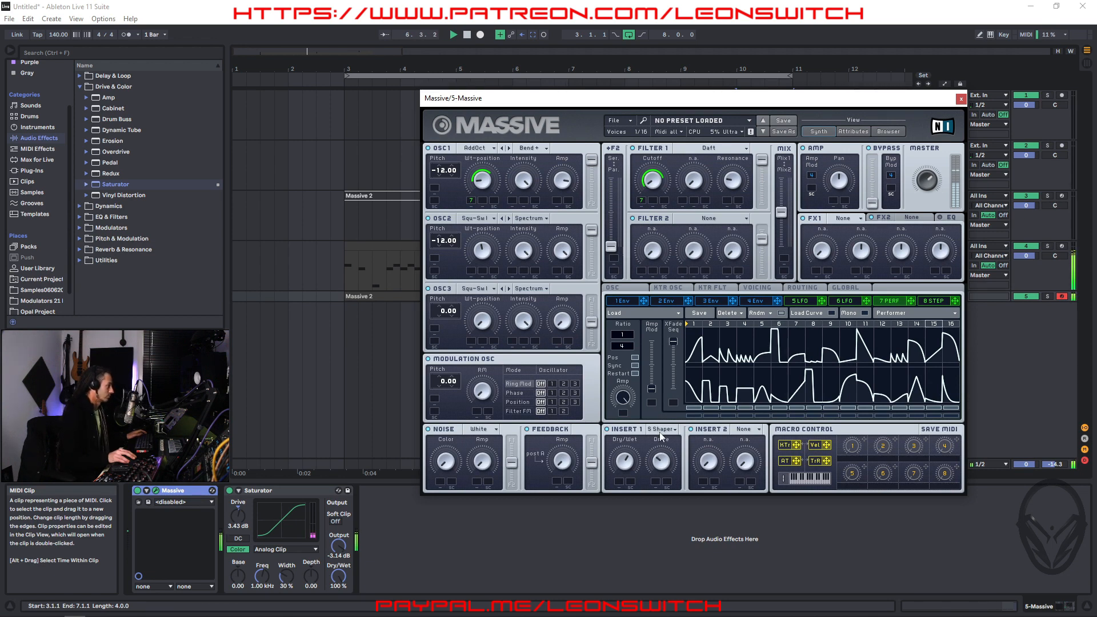
pyautogui.press('space')
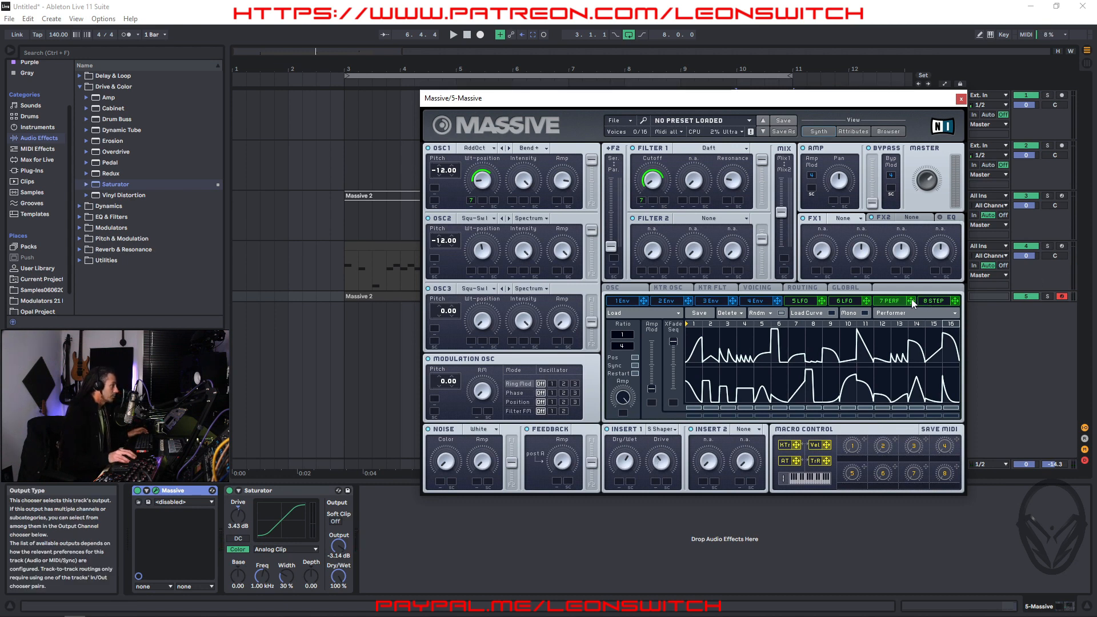
# Assign performer 7 to modulate Insert 1's Drive and audition it, comparing against muted modulation
pyautogui.moveTo(911, 301); pyautogui.dragTo(668, 483)
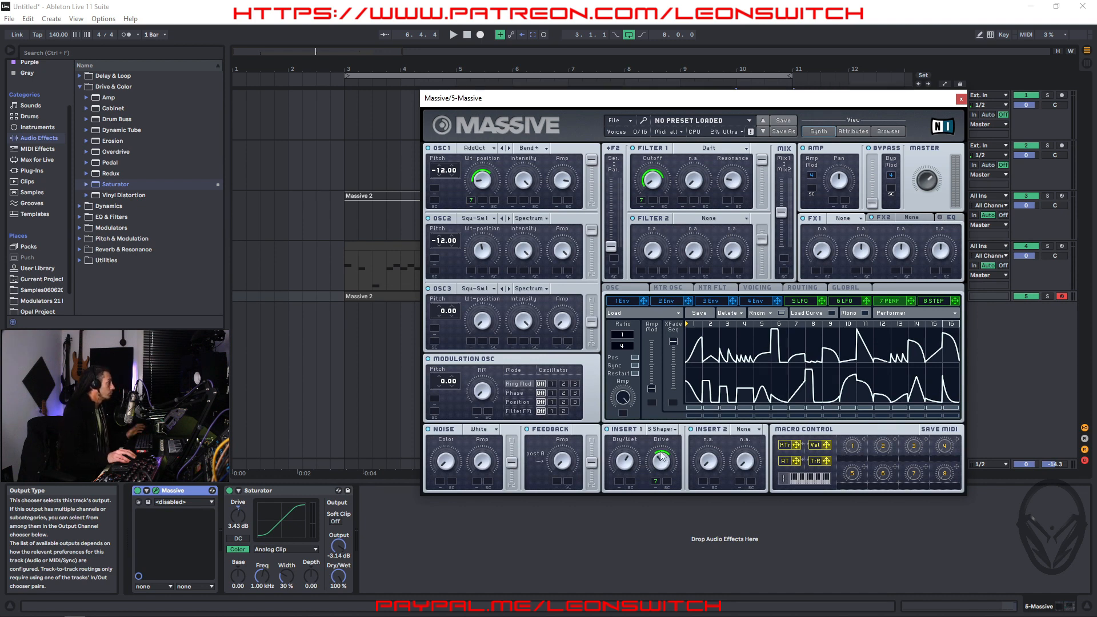
pyautogui.press('space')
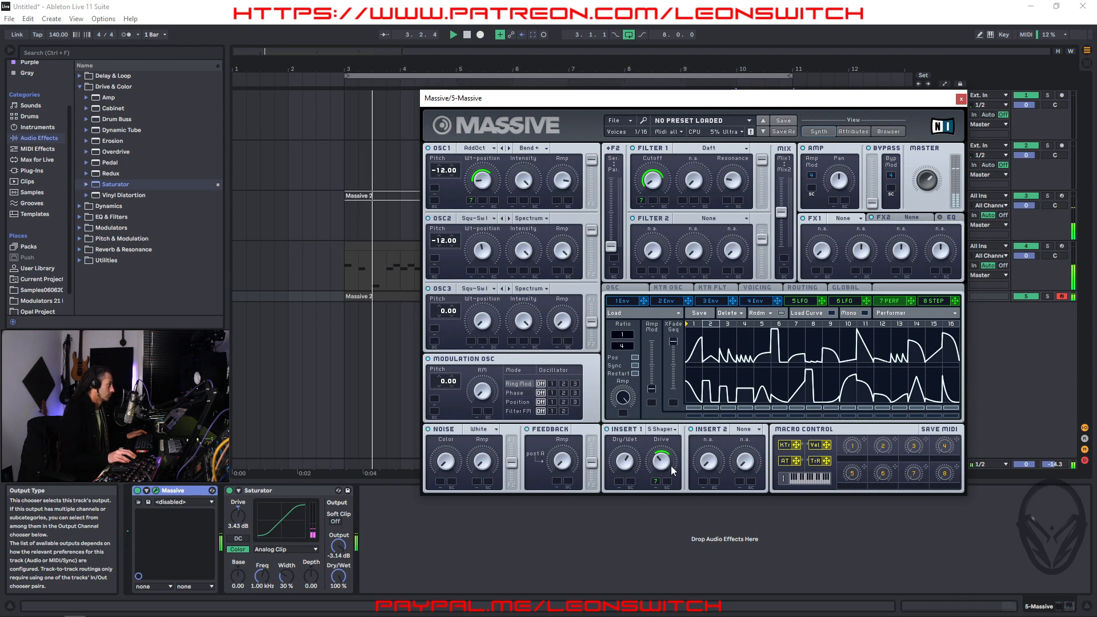
pyautogui.rightClick(661, 463)
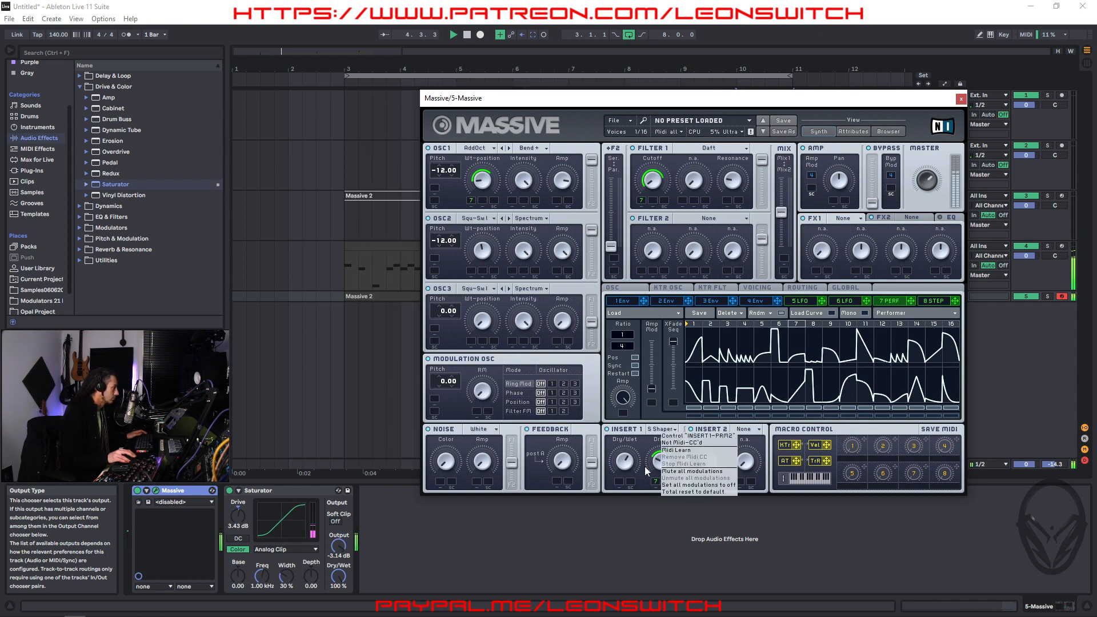
pyautogui.click(663, 471)
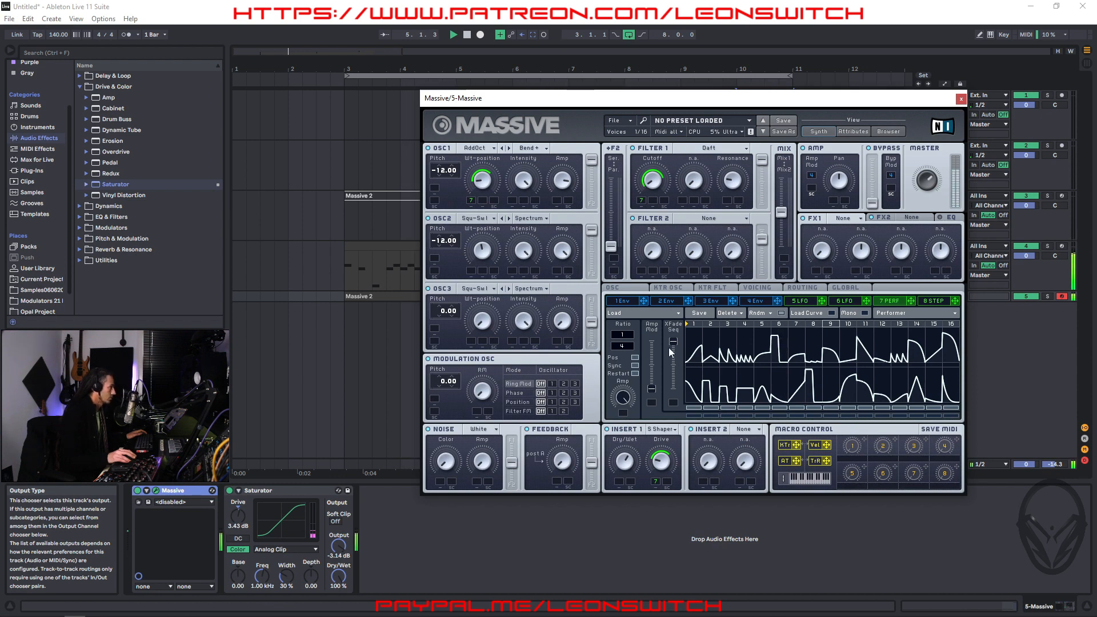
# Crossfade performer 7 towards the lower sequence, randomize the lower performer and play the loop
pyautogui.moveTo(673, 342); pyautogui.dragTo(673, 388)
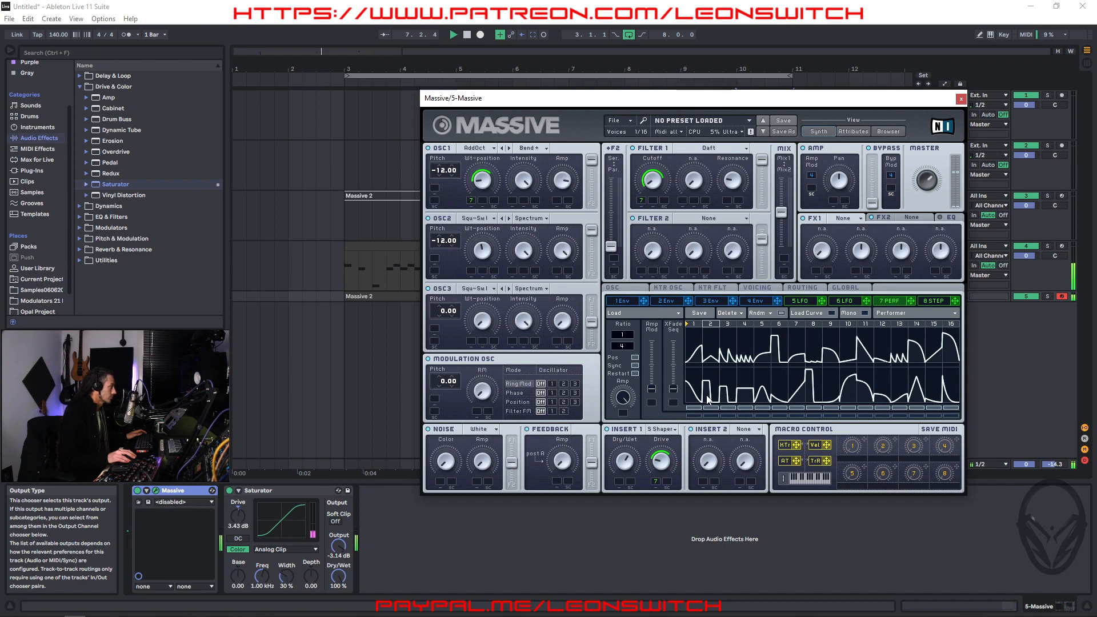
pyautogui.click(761, 316)
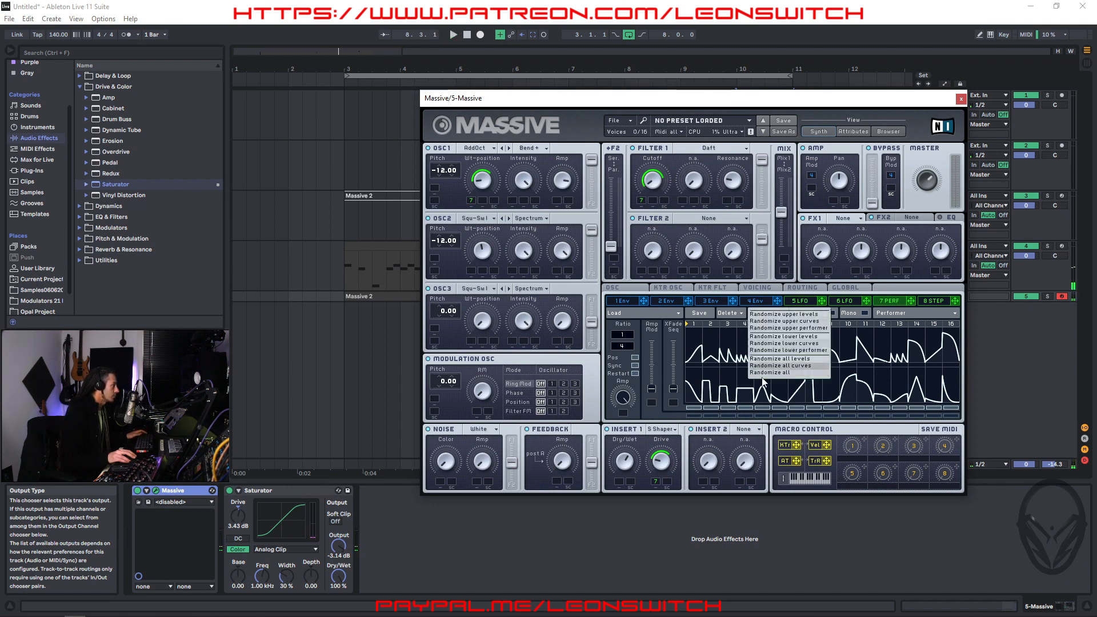
pyautogui.click(777, 351)
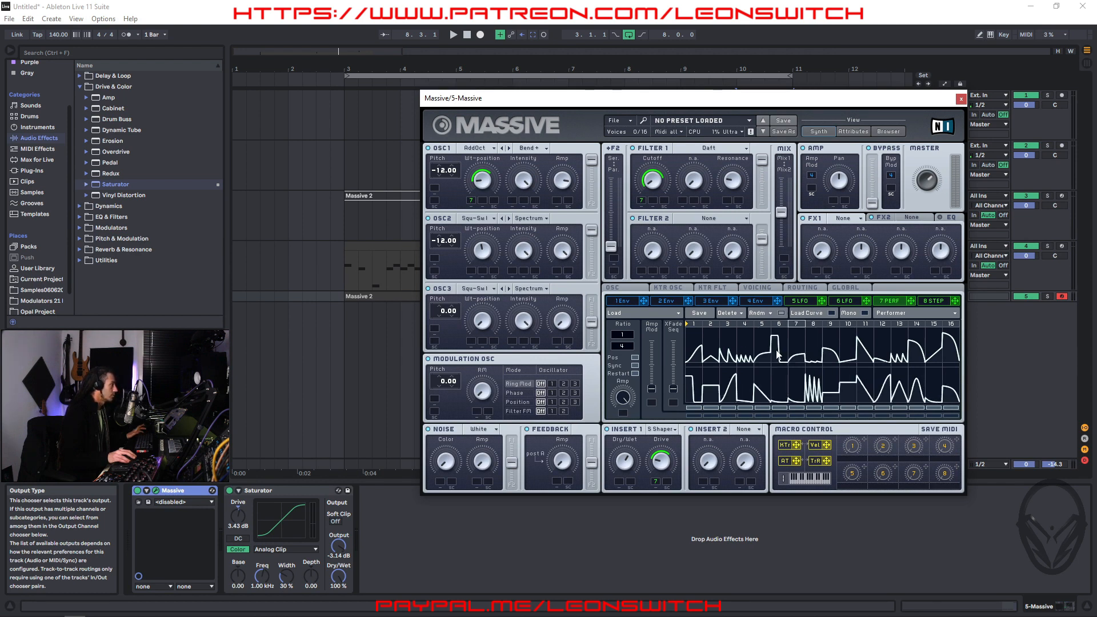
pyautogui.press('space')
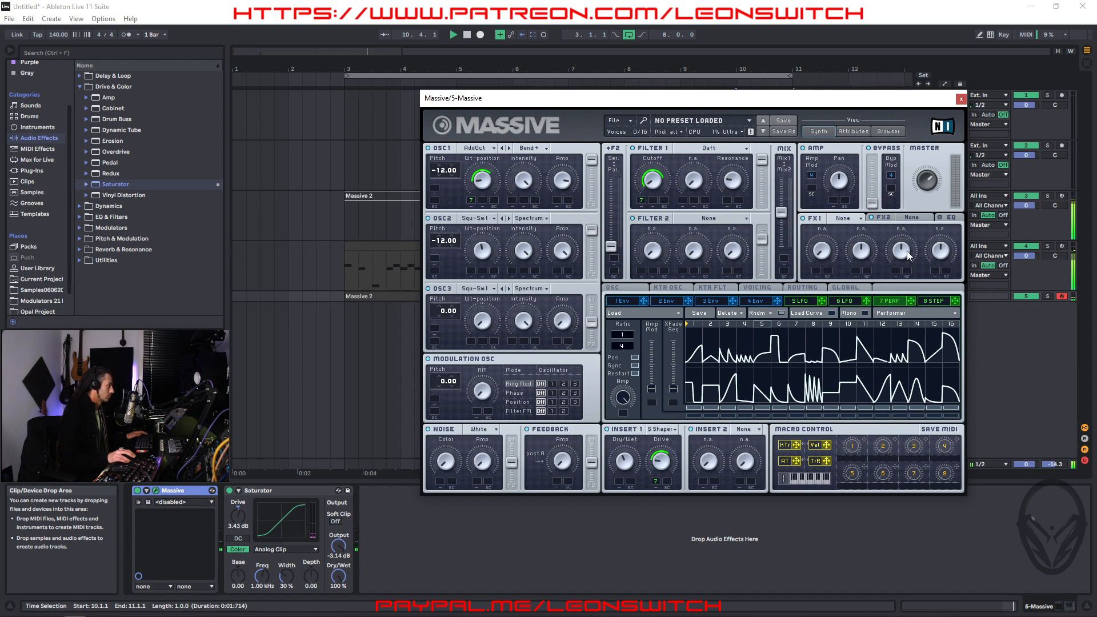
# Load Dimension Expander into FX1, lower its Dry/Wet and Size, and play the loop
pyautogui.click(851, 219)
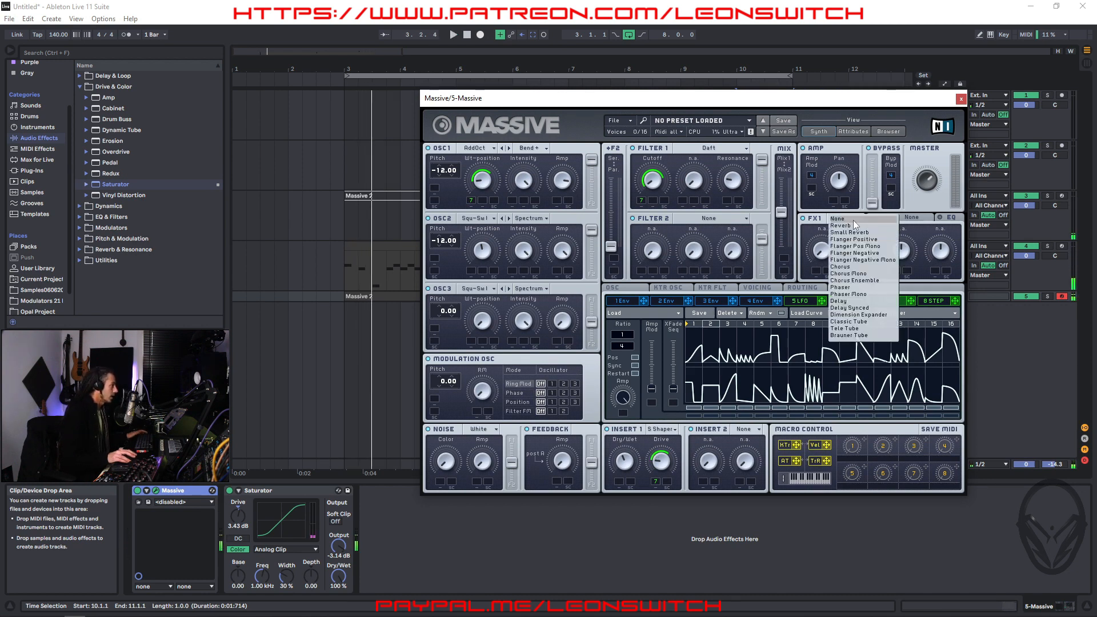
pyautogui.click(860, 315)
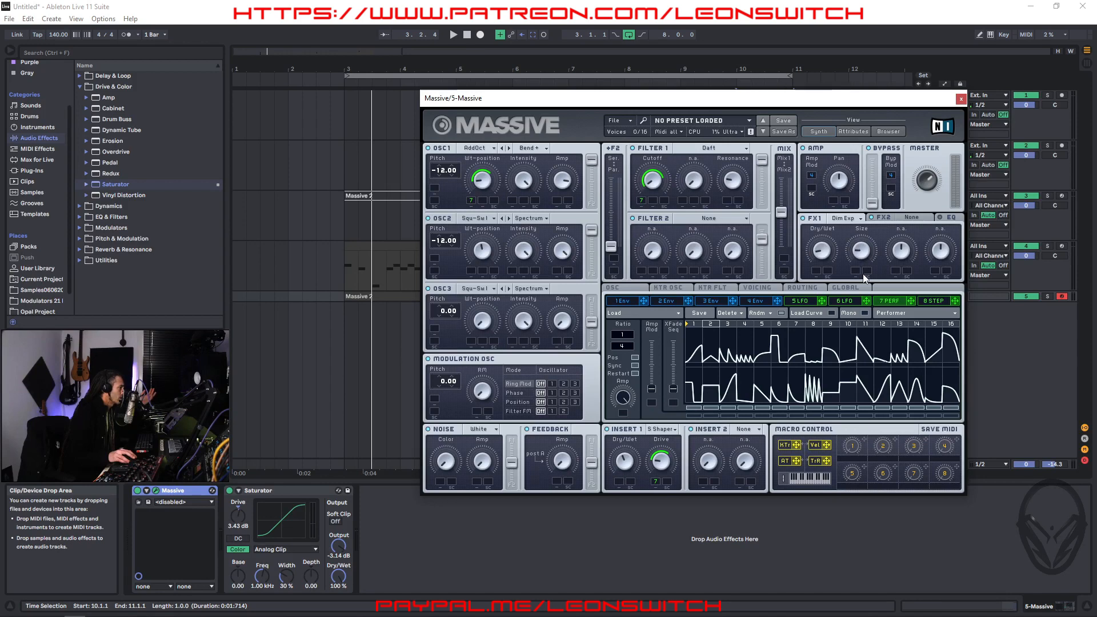
pyautogui.press('space')
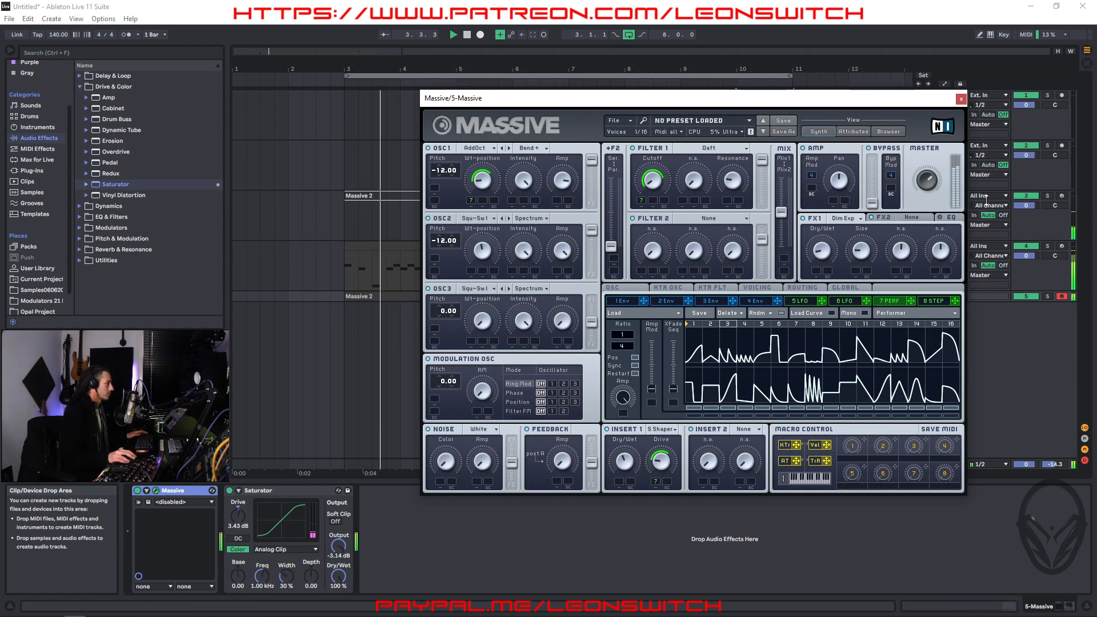
# Load Reverb into FX2 and adjust its Dry/Wet, Size and Density while the loop plays
pyautogui.click(927, 219)
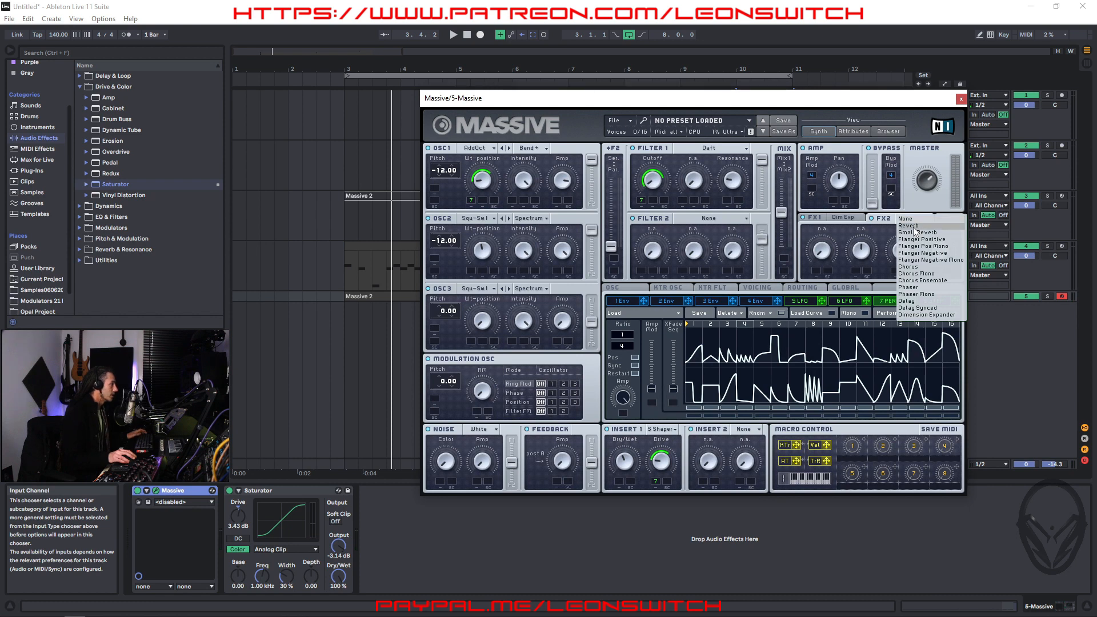
pyautogui.click(911, 226)
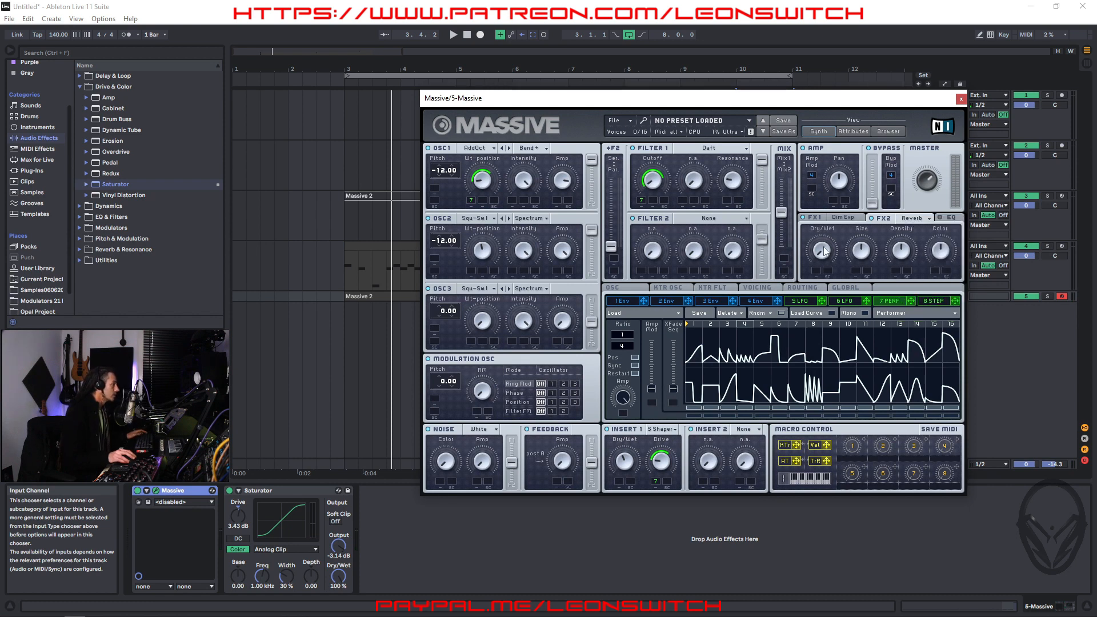
pyautogui.press('space')
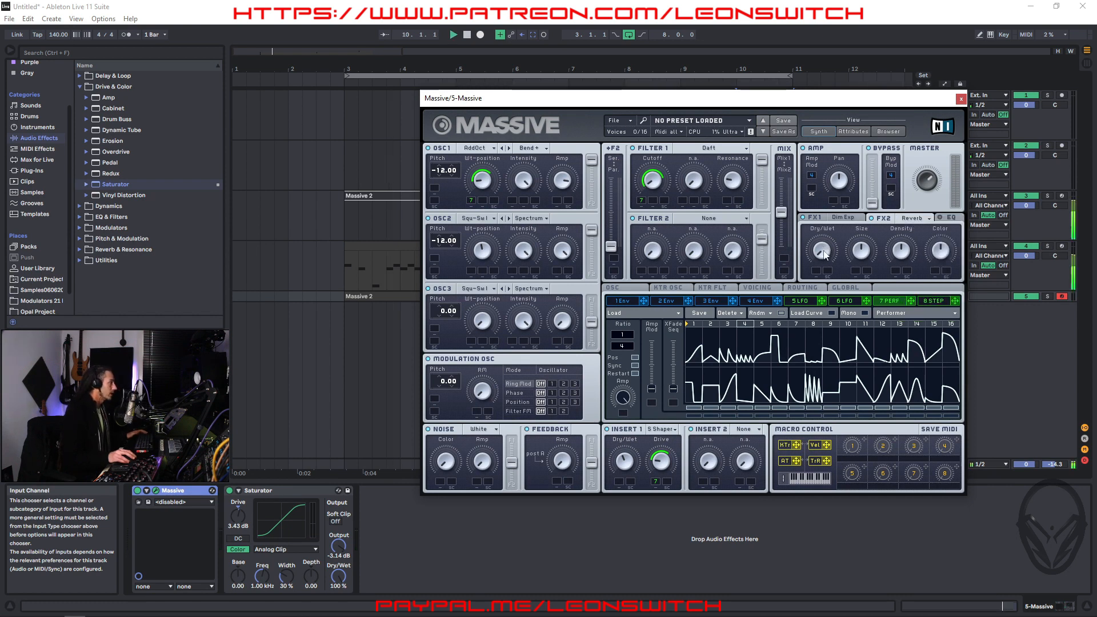
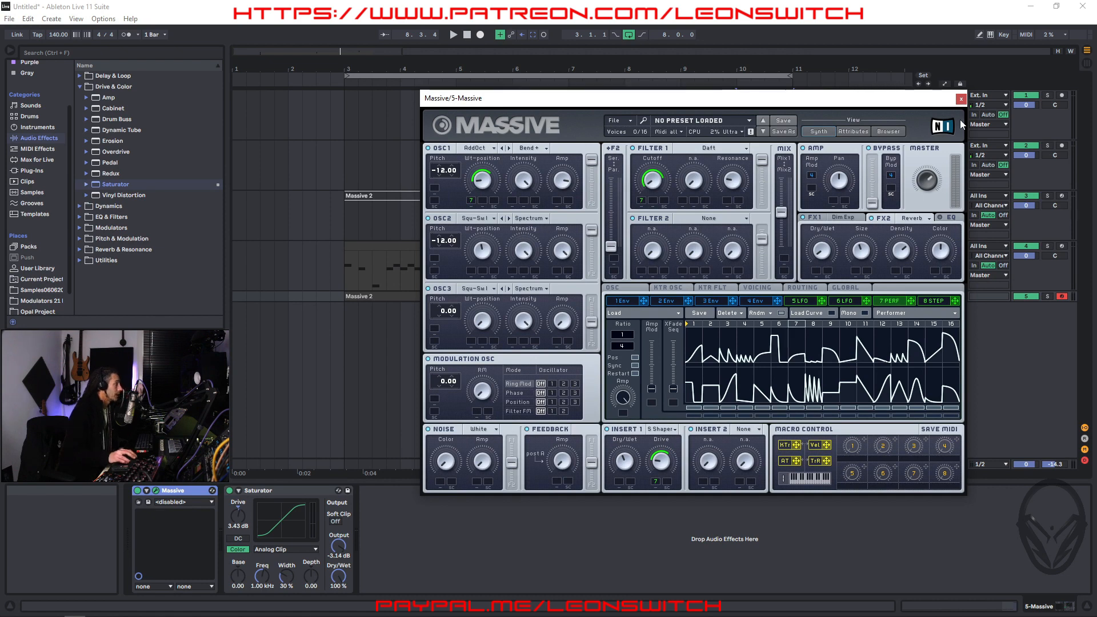
# Close Massive, duplicate the eight bars of TLCompDrums clips to 11.1.1–19.1.1 and loop that range
pyautogui.click(962, 99)
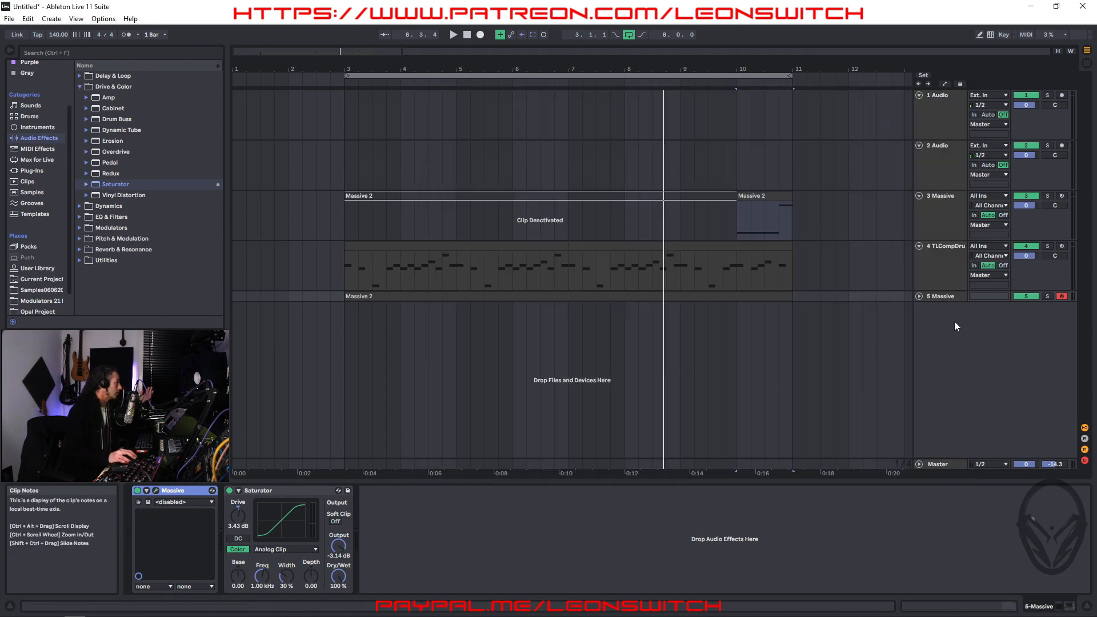
pyautogui.click(502, 244)
pyautogui.hotkey('ctrl', 'd')
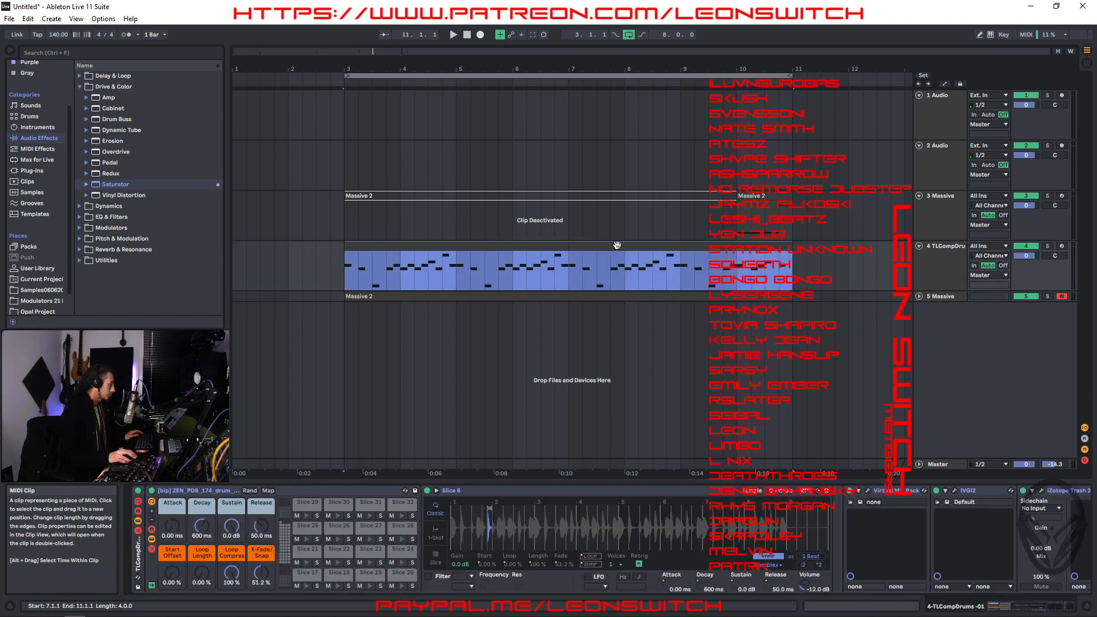
pyautogui.hotkey('ctrl', 'd')
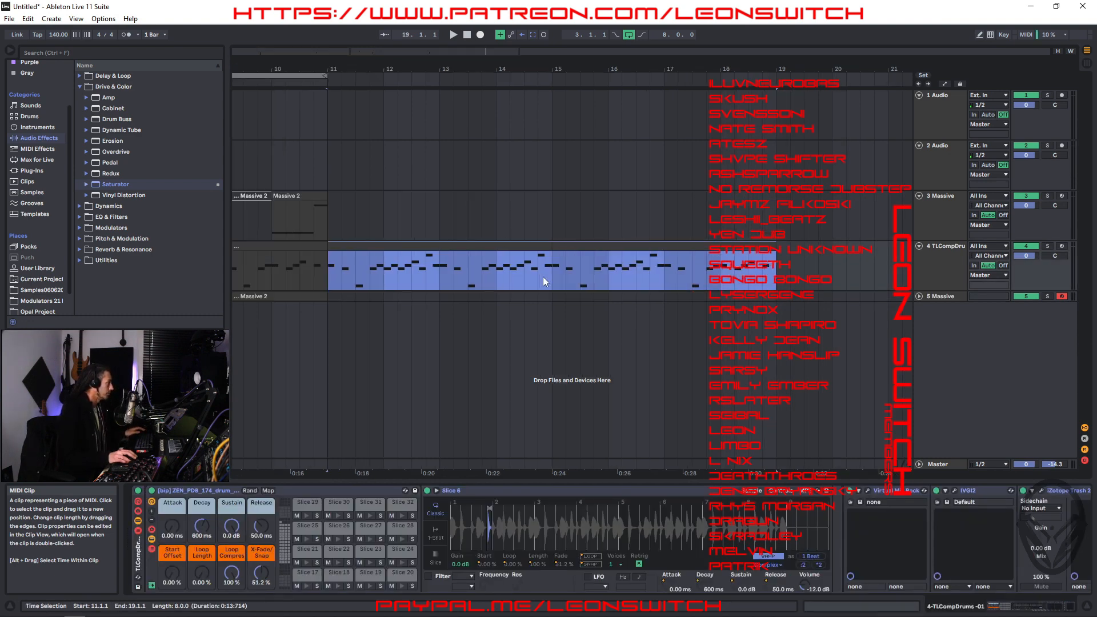
pyautogui.hotkey('ctrl', 'l')
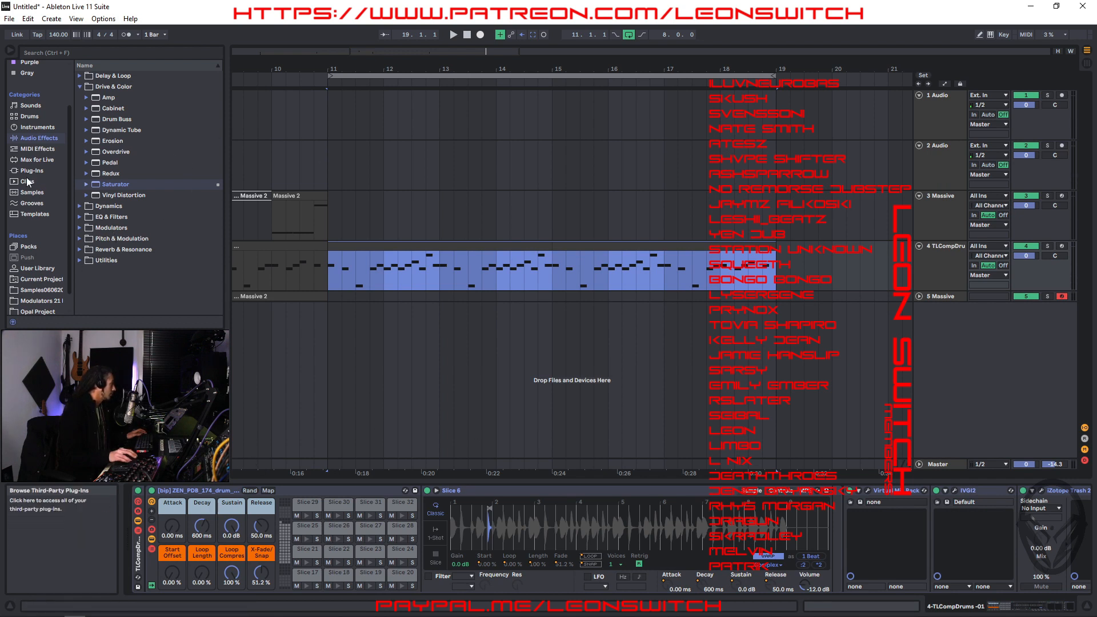
# Create a new Massive track from the Native Instruments plug-ins, open its plug-in window and briefly audition it
pyautogui.click(34, 162)
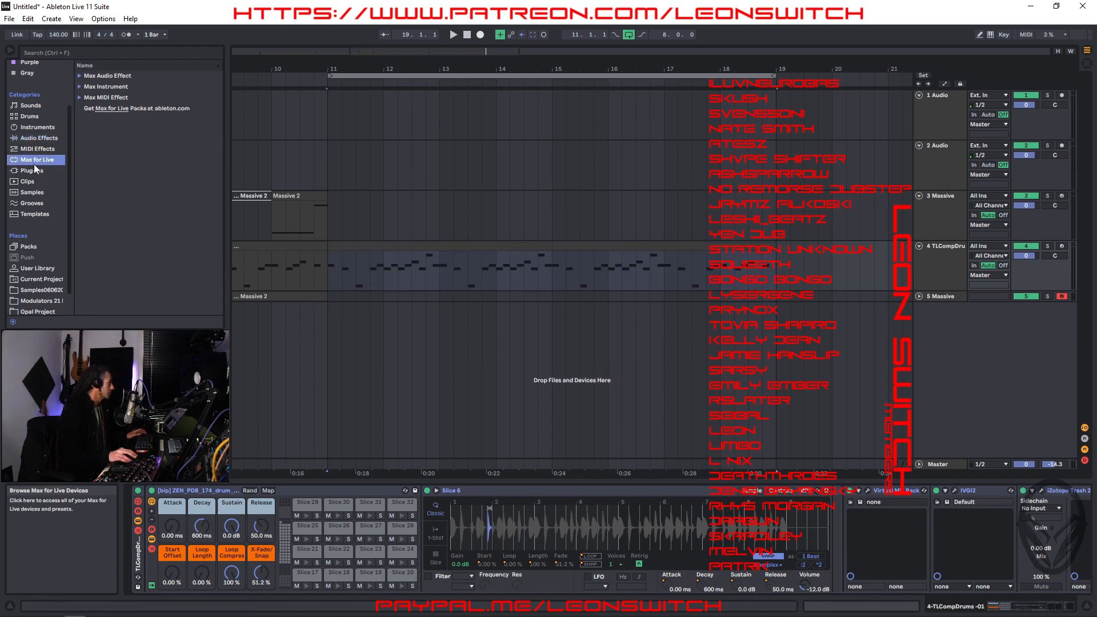
pyautogui.click(30, 170)
pyautogui.moveTo(121, 267); pyautogui.dragTo(951, 342)
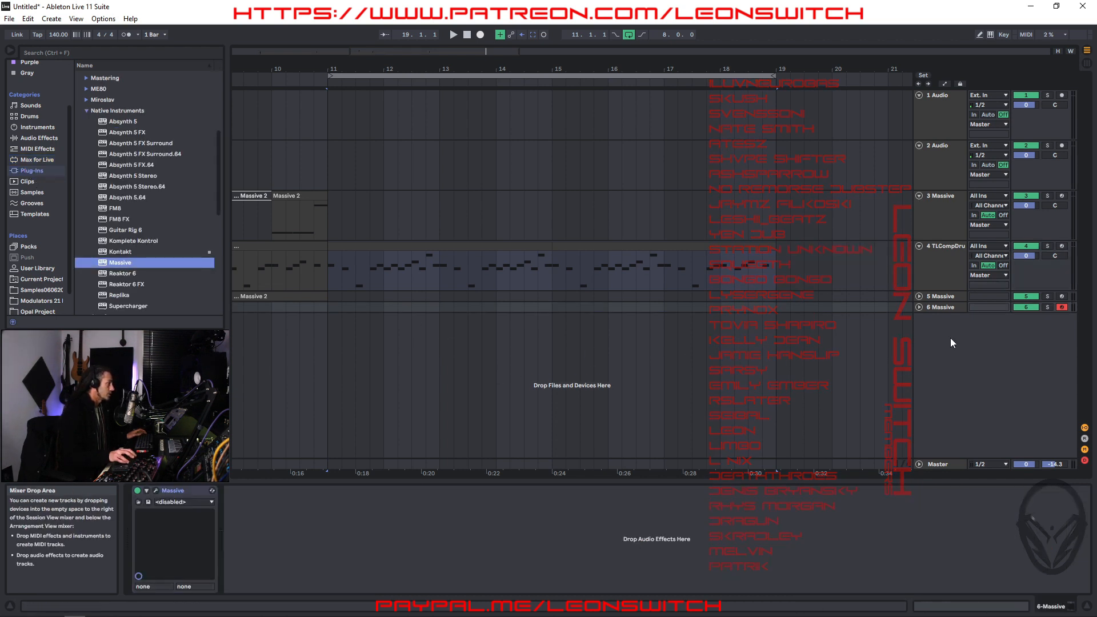
pyautogui.click(156, 490)
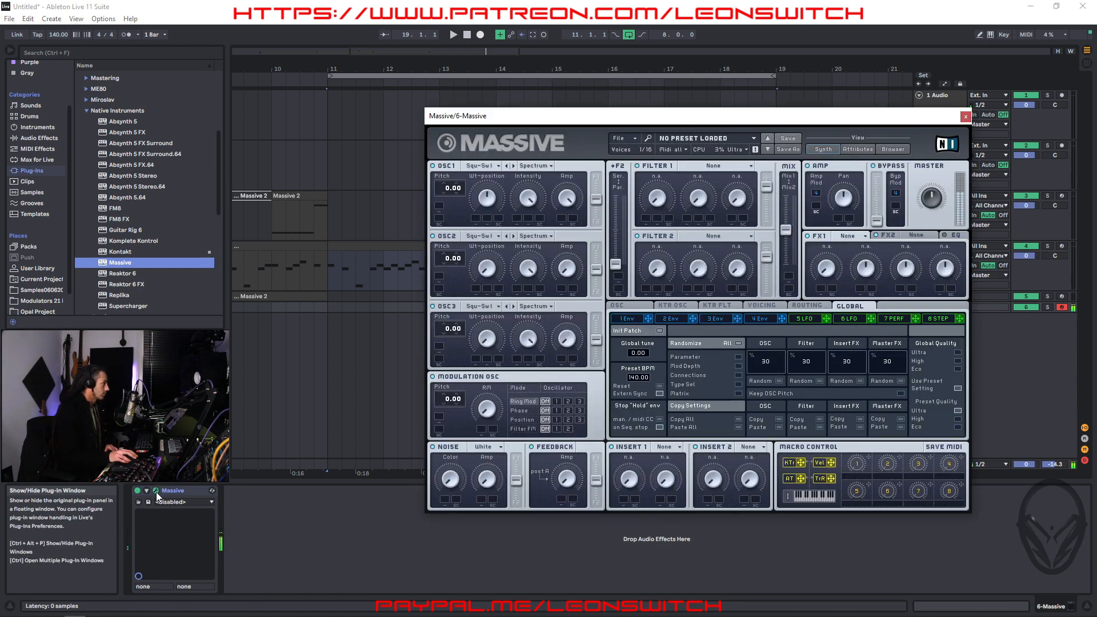
pyautogui.press('space')
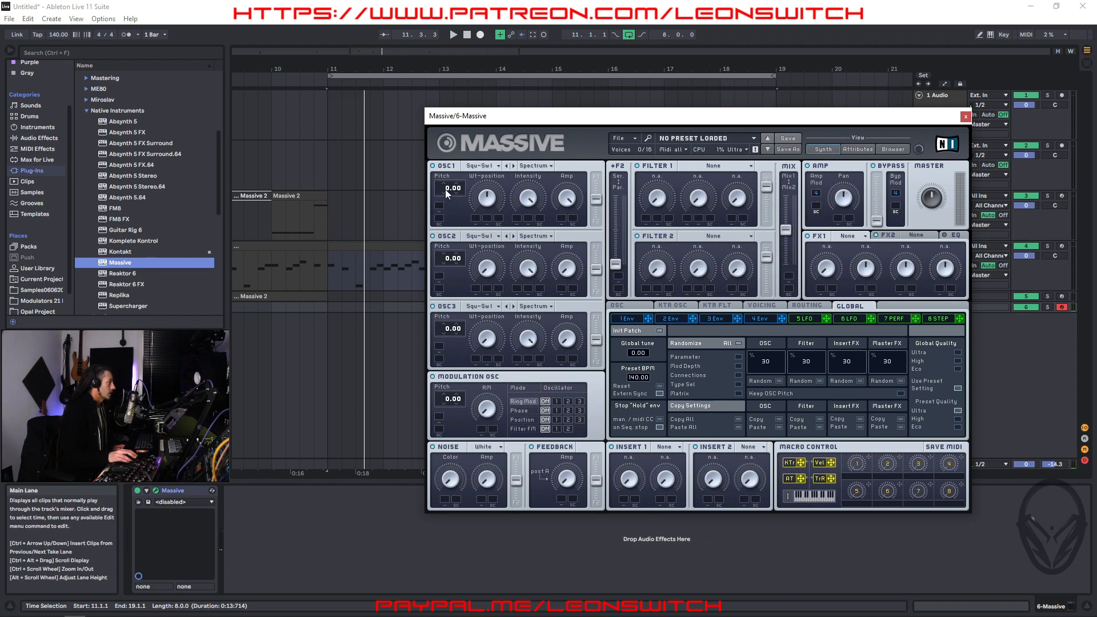
# In the new Massive, set OSC1's pitch to -12.00 and its wavetable to Square-Saw II
pyautogui.moveTo(445, 197); pyautogui.dragTo(445, 201)
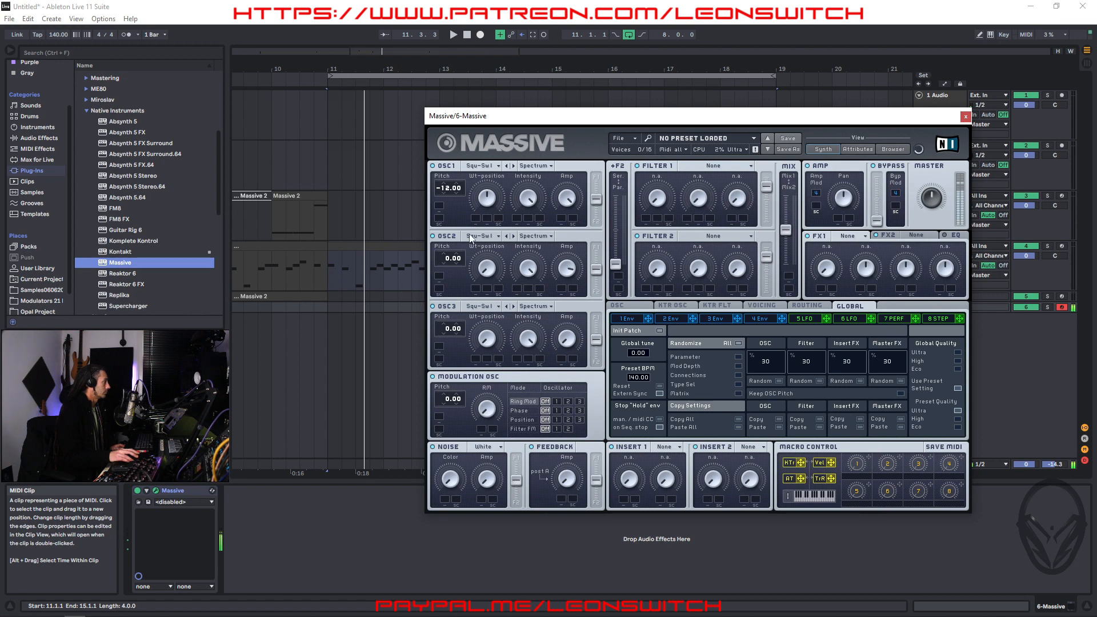
pyautogui.click(497, 166)
pyautogui.click(550, 187)
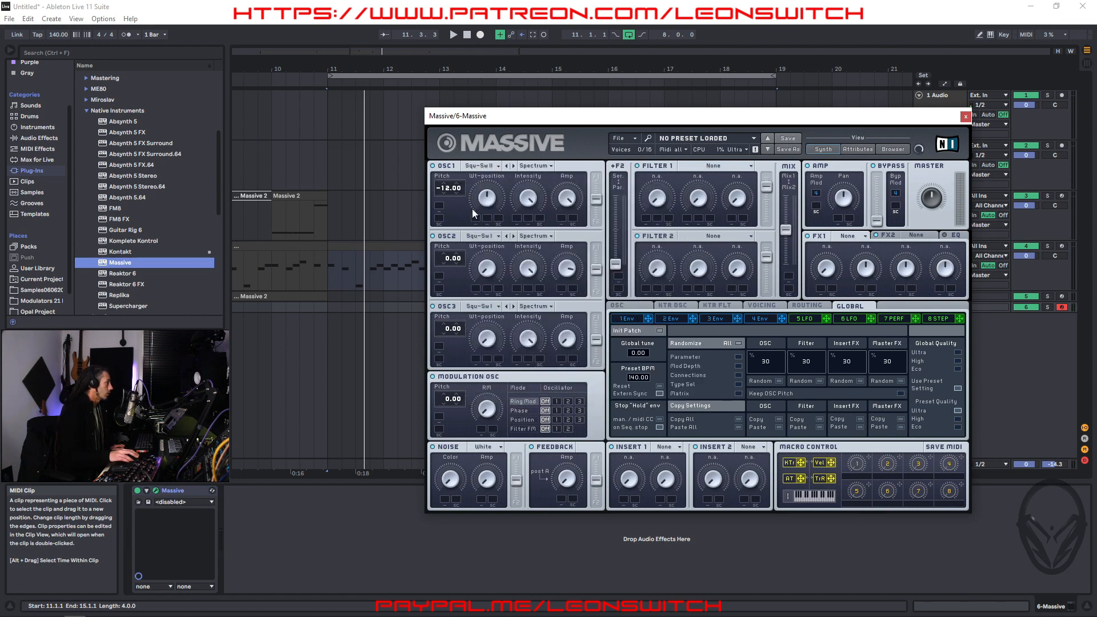
# Set OSC2's wavetable to Square-Saw II and Filter 1's type to Lowpass 4
pyautogui.click(494, 237)
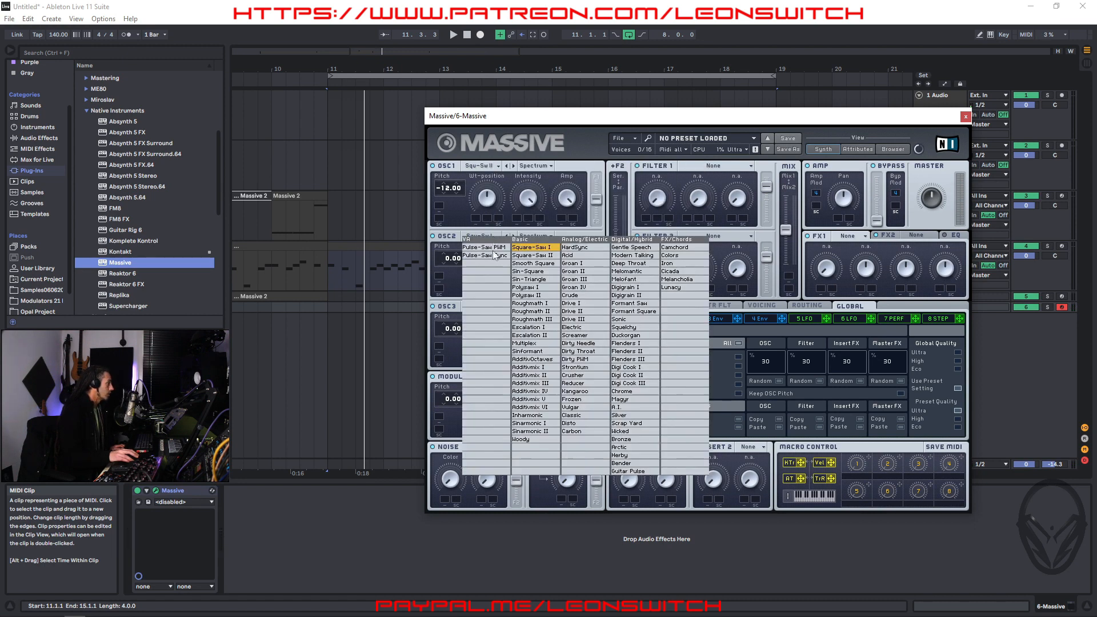
pyautogui.click(531, 255)
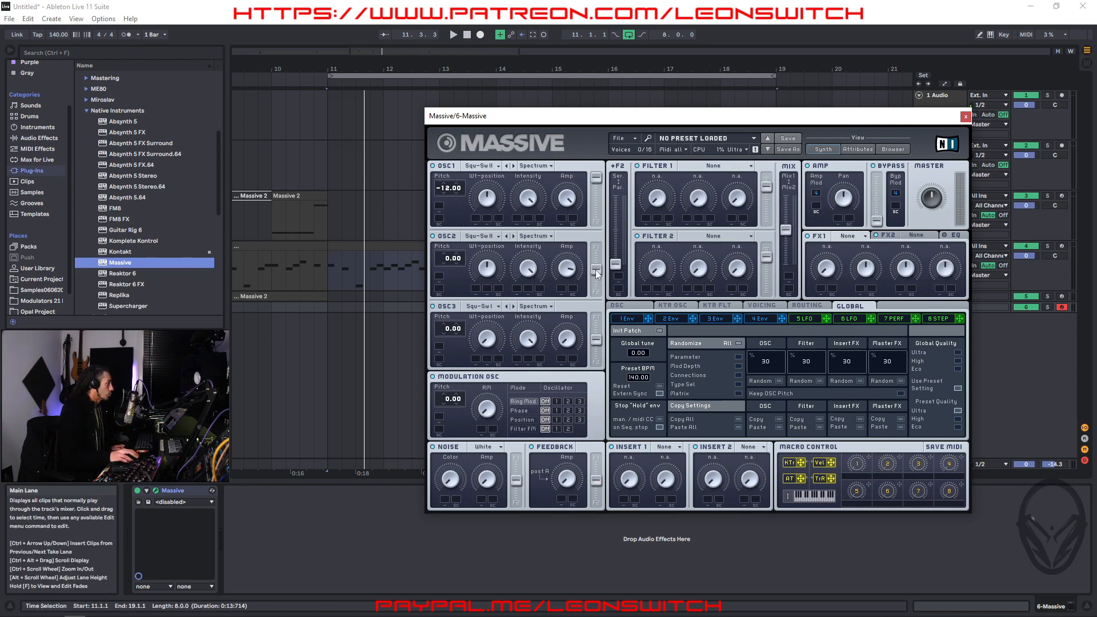
pyautogui.click(723, 166)
pyautogui.click(696, 173)
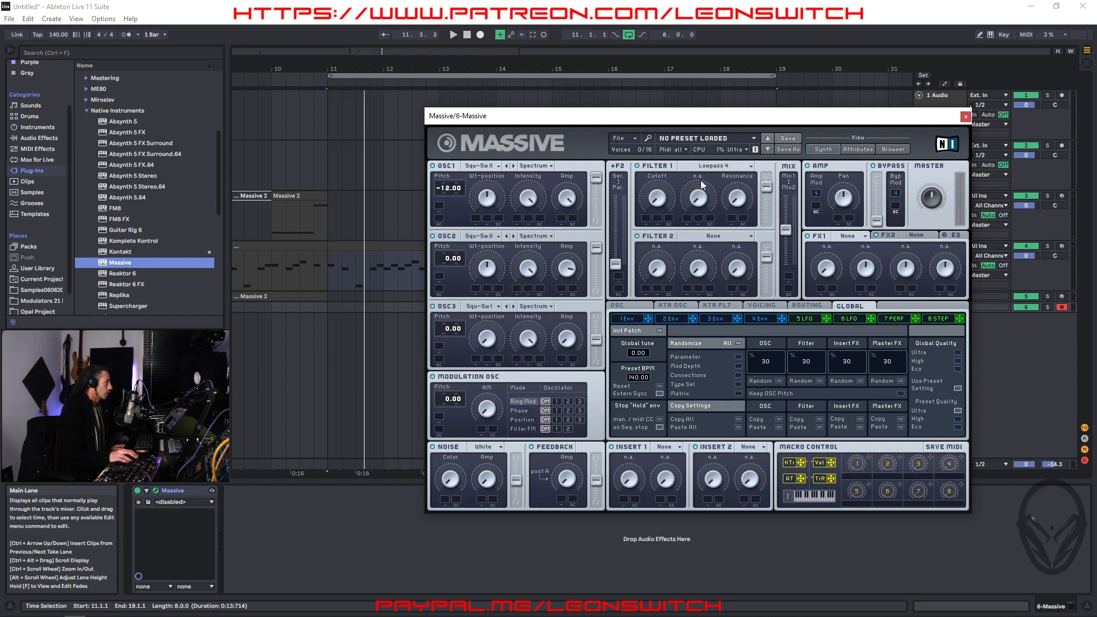
pyautogui.rightClick(659, 198)
pyautogui.click(656, 196)
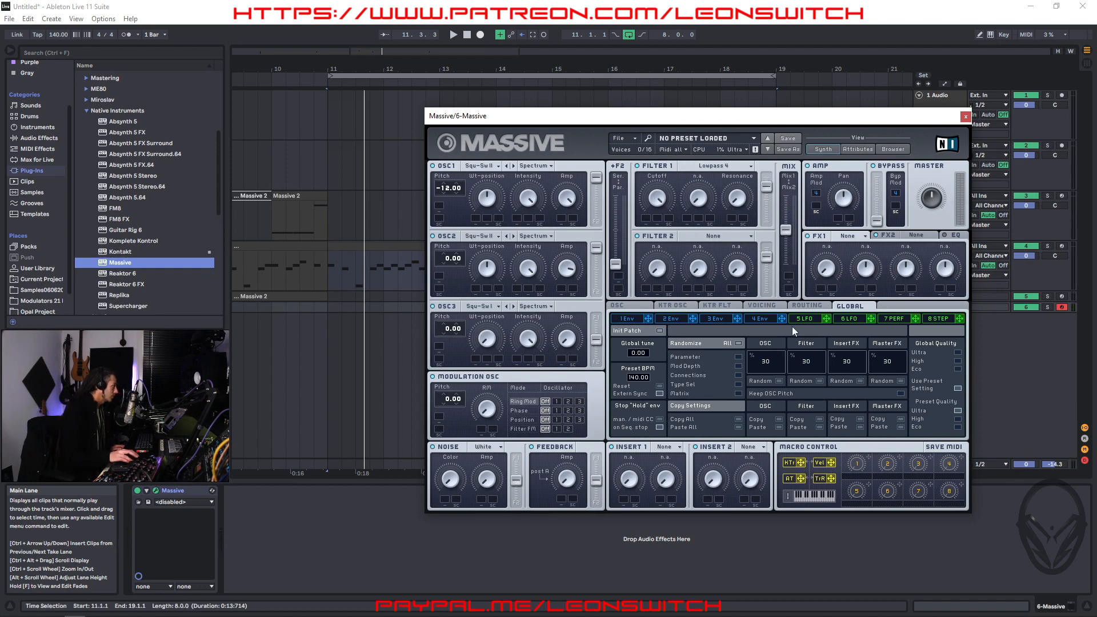
pyautogui.click(763, 320)
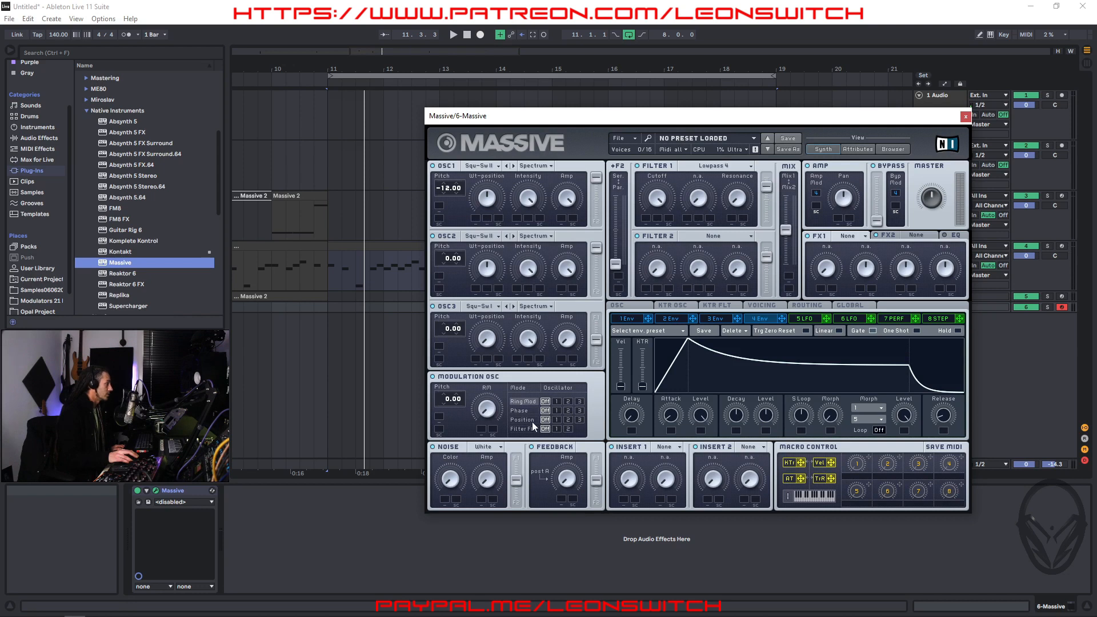
# Audition the Modulation OSC's Phase mode on different oscillators and compare it with the other modulation modes
pyautogui.click(569, 402)
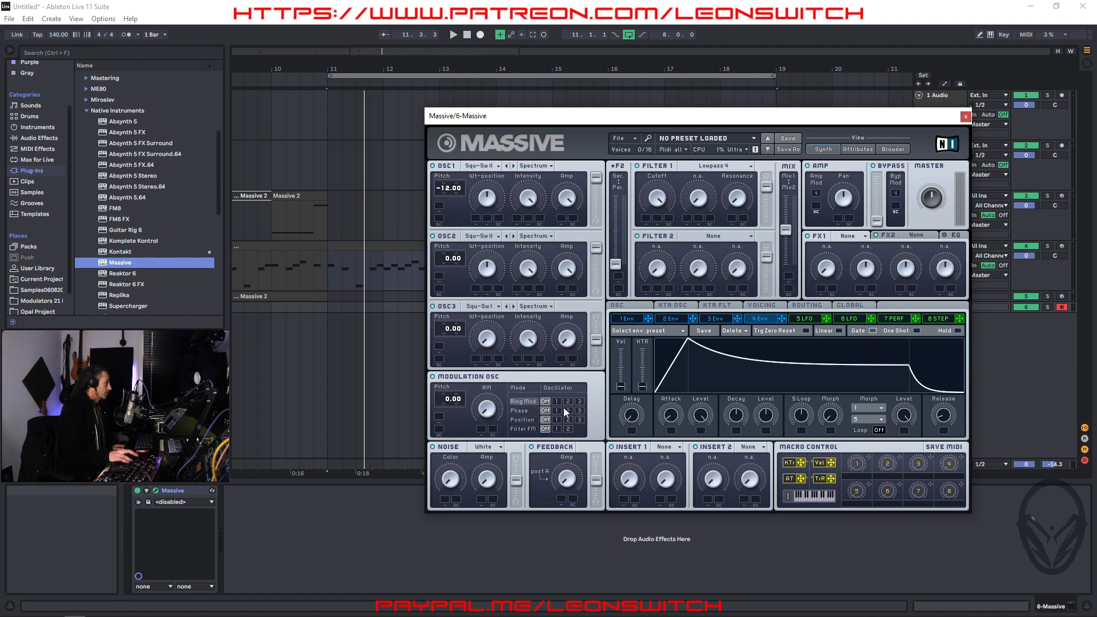
pyautogui.click(569, 411)
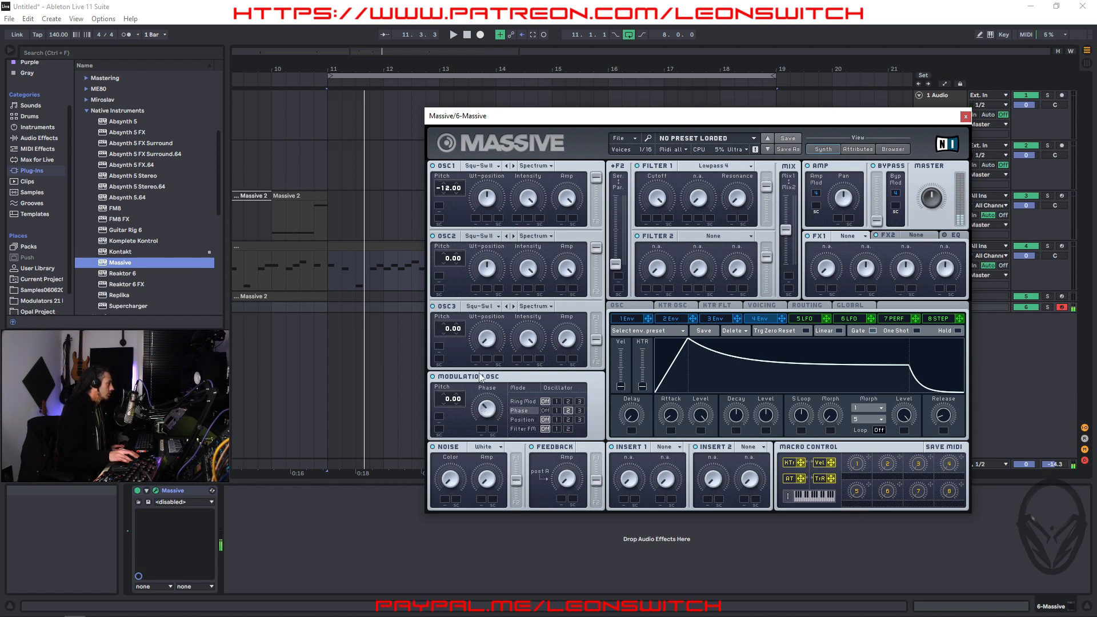
pyautogui.click(525, 402)
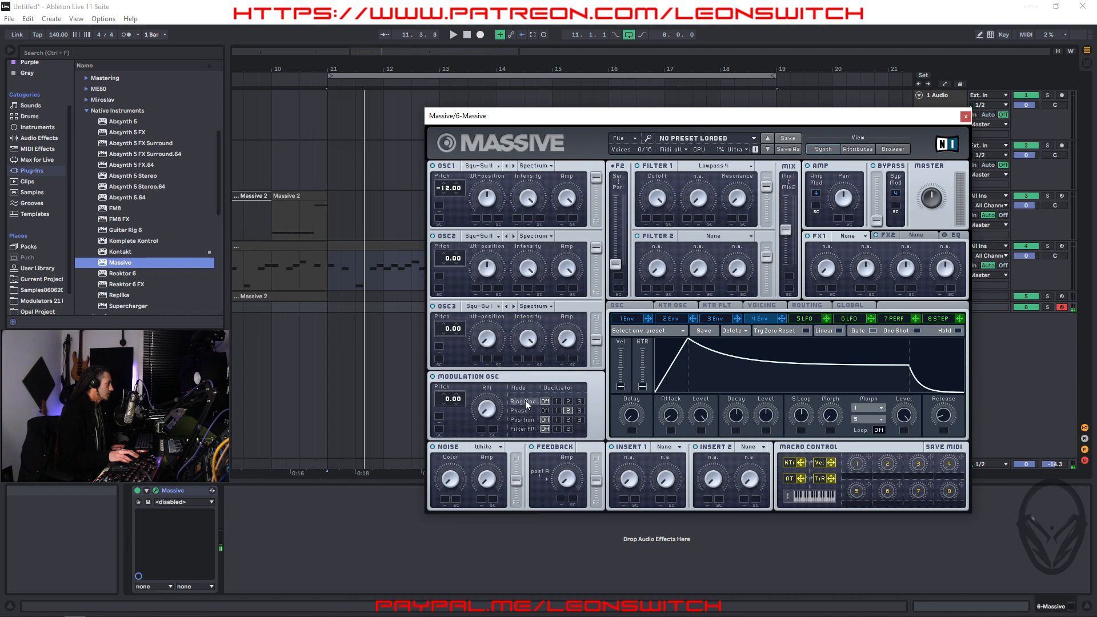
pyautogui.click(524, 429)
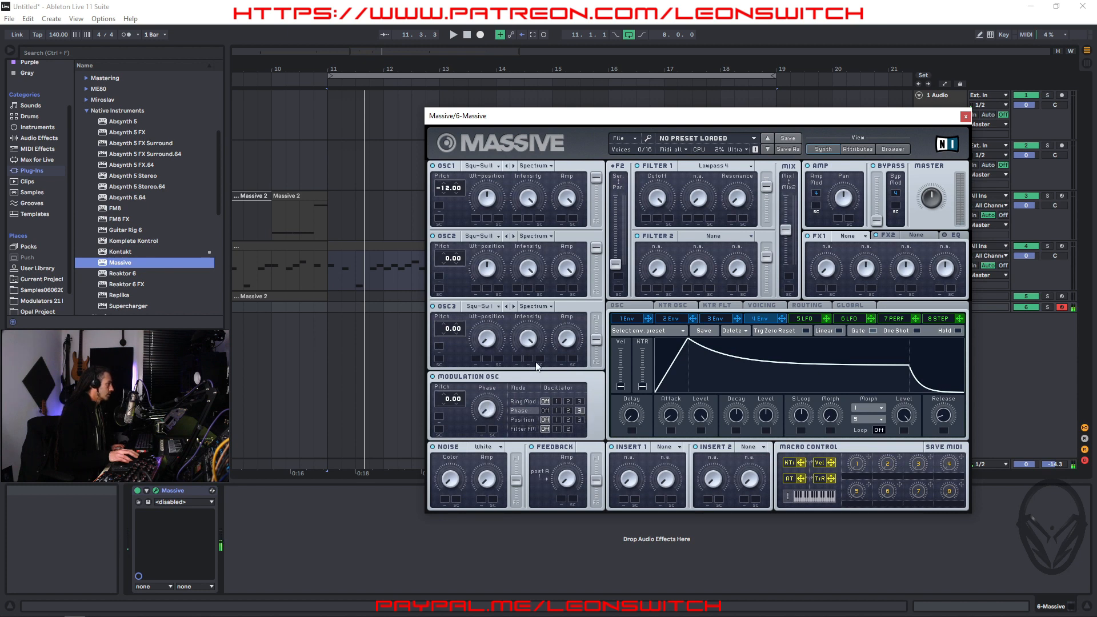
# Apply Phase modulation to OSC1 at pitch -12.00, modulate its amount with envelope 1 and lengthen that envelope's attack
pyautogui.click(556, 411)
pyautogui.moveTo(445, 414); pyautogui.dragTo(446, 415)
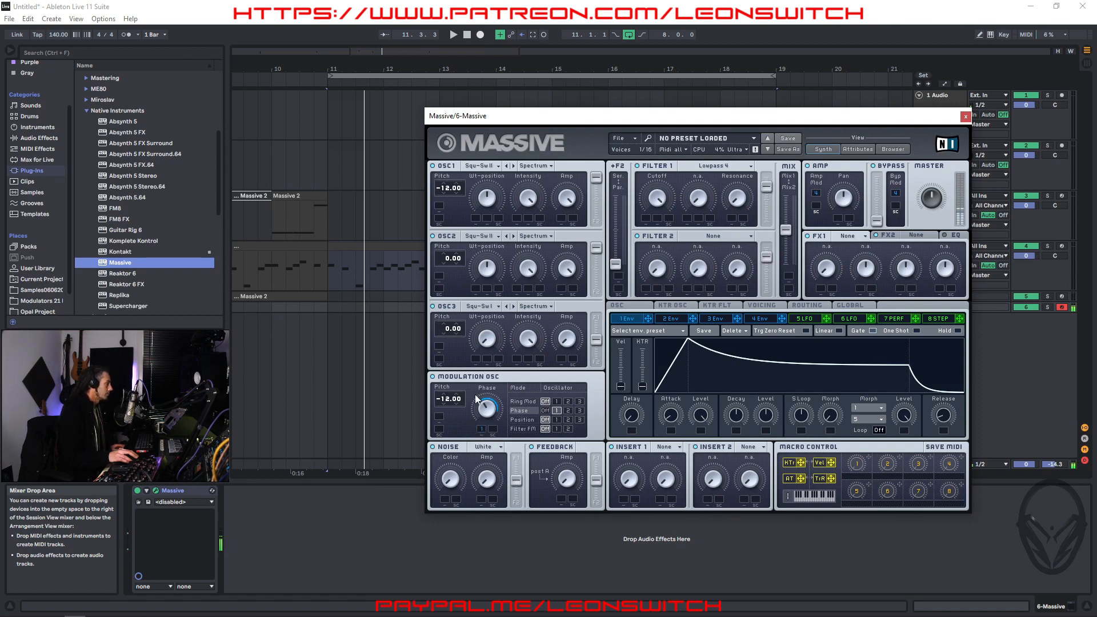
pyautogui.moveTo(671, 416); pyautogui.dragTo(671, 368)
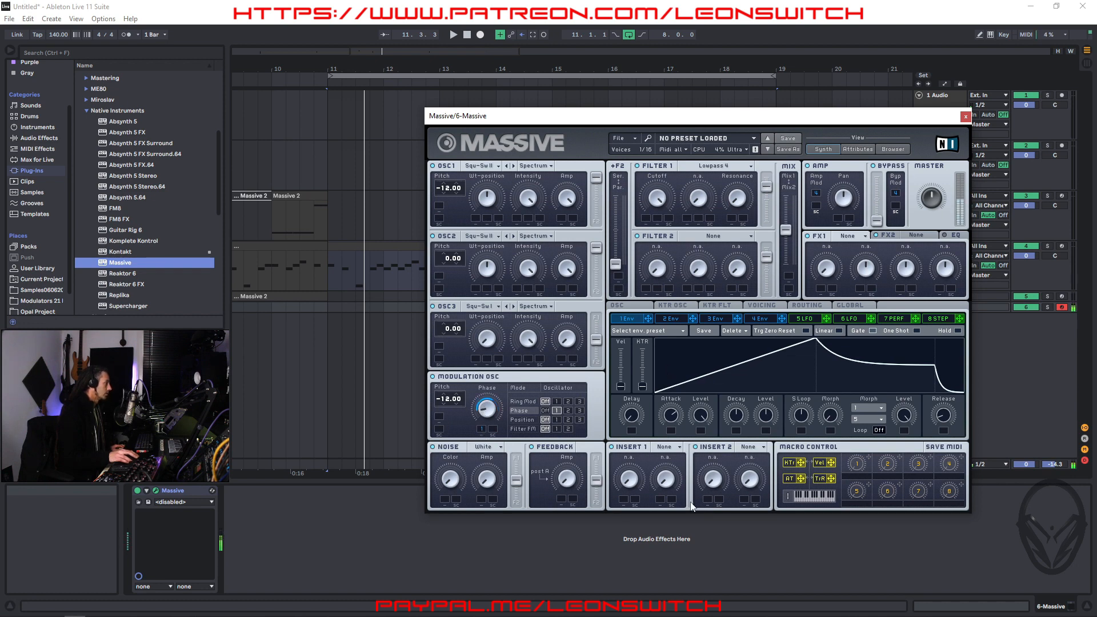
# Compare Phase modulation on OSC2, OSC3 and OSC1, and try the Modulation OSC's pitch at 12.00
pyautogui.click(569, 411)
pyautogui.click(579, 410)
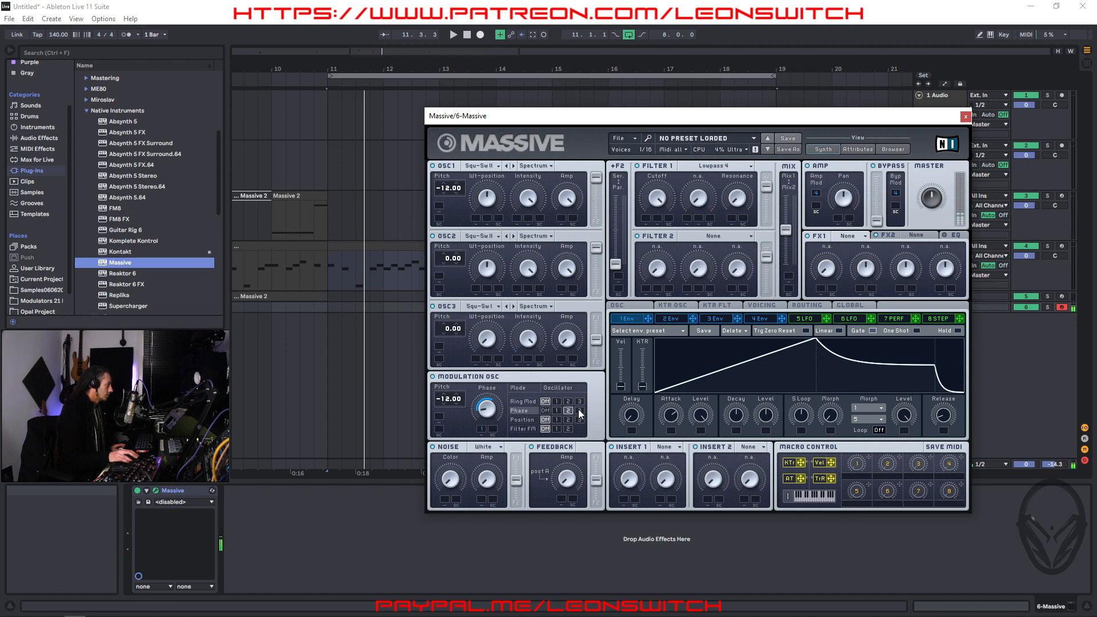
pyautogui.click(568, 410)
pyautogui.click(557, 410)
pyautogui.moveTo(447, 400); pyautogui.dragTo(449, 356)
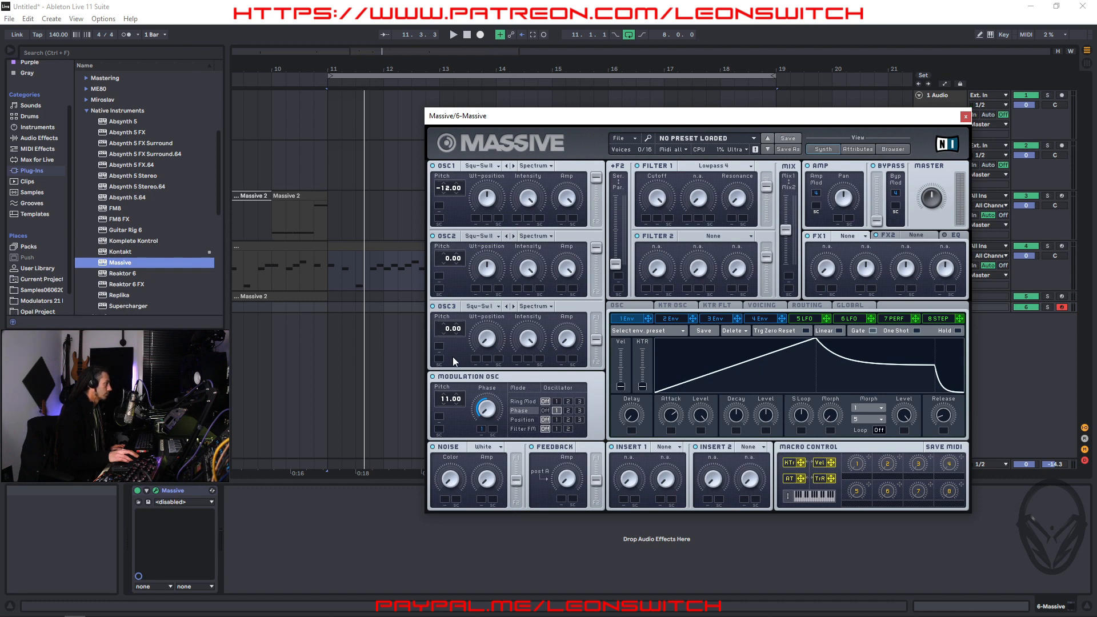
pyautogui.click(444, 393)
# Route the Modulation OSC's Position and Phase modulation to OSC2 and set its pitch to -12.00
pyautogui.click(556, 420)
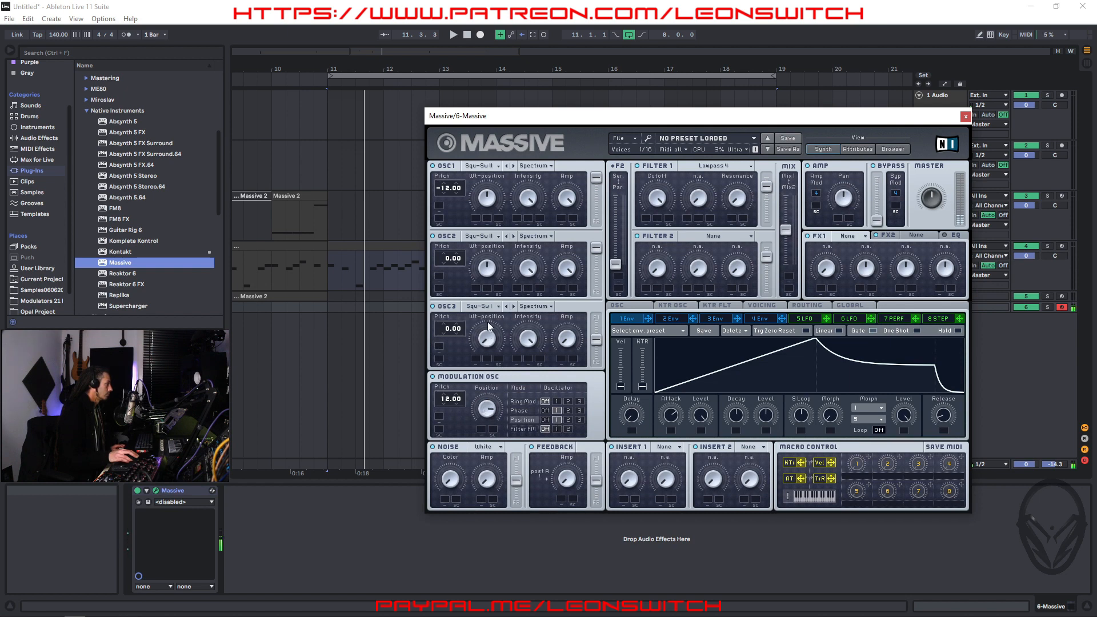
pyautogui.click(568, 419)
pyautogui.moveTo(440, 403); pyautogui.dragTo(445, 435)
pyautogui.click(568, 411)
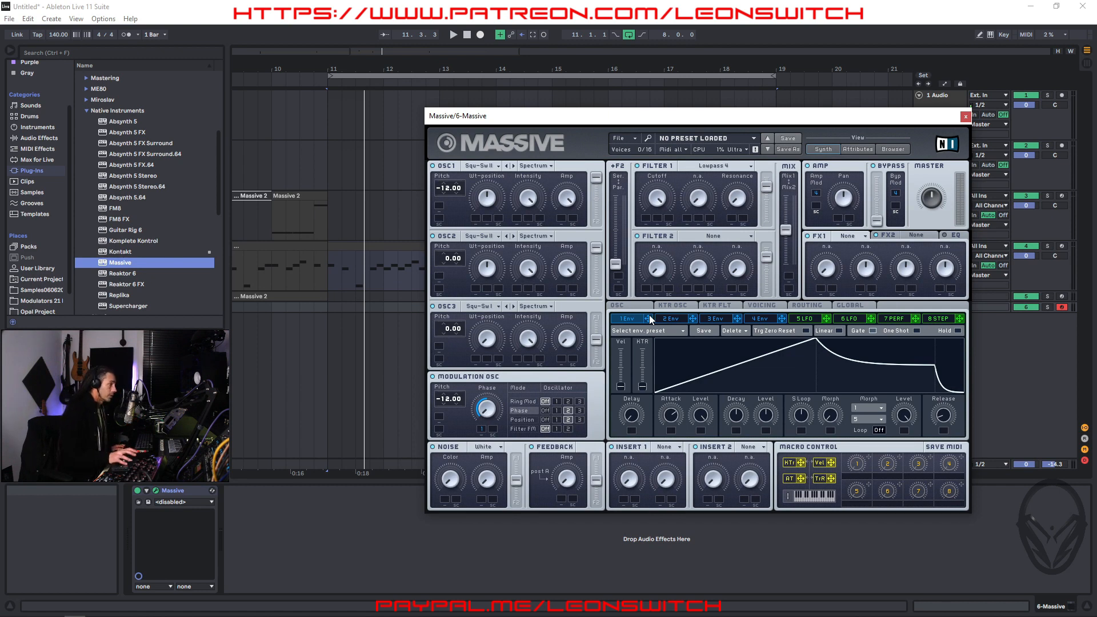
# Look through the stepper and envelope 4, return to envelope 1 and raise the Feedback level
pyautogui.click(928, 318)
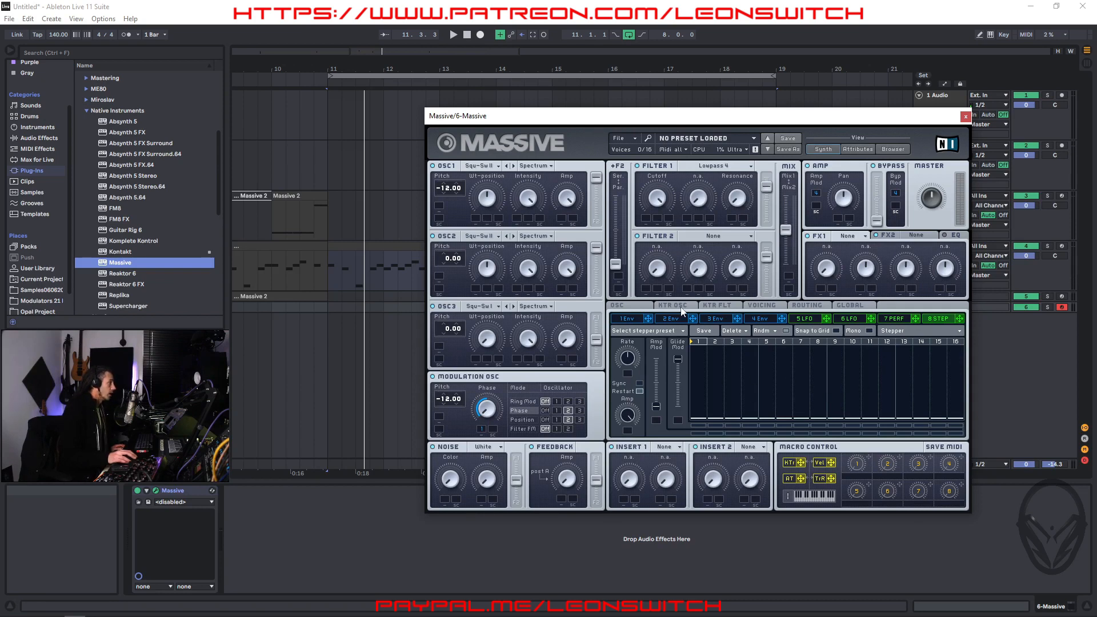
pyautogui.click(763, 320)
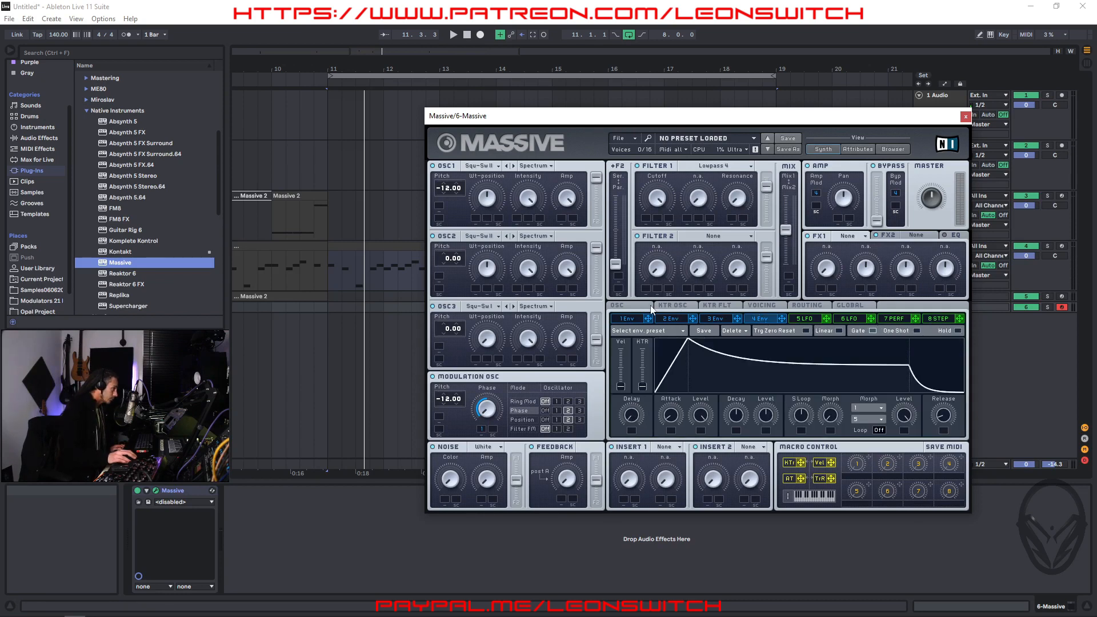
pyautogui.click(633, 318)
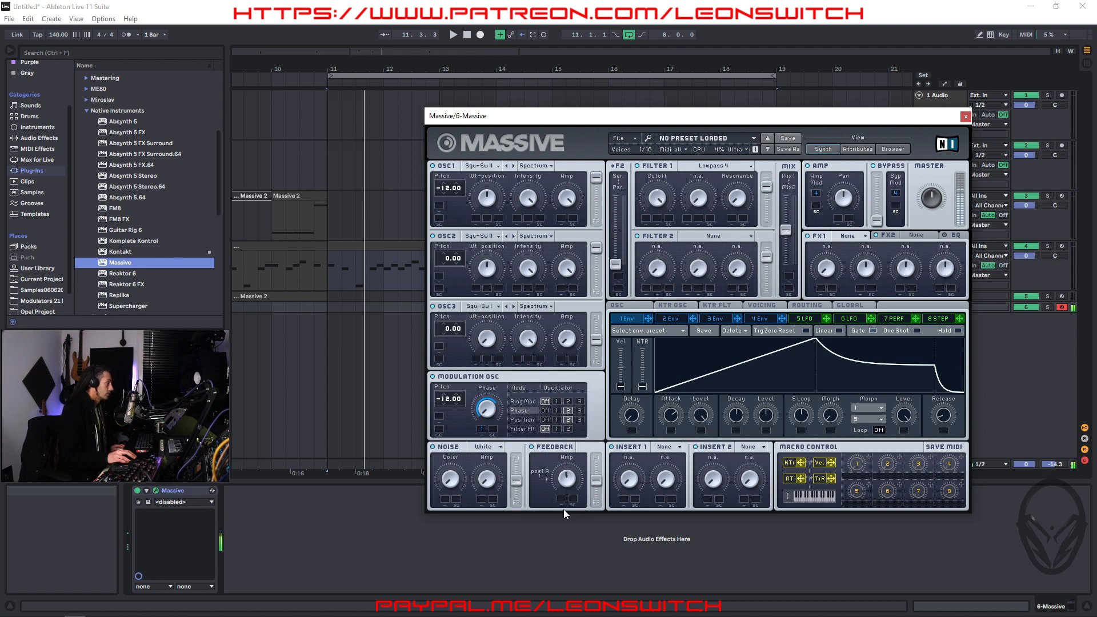
pyautogui.moveTo(596, 480); pyautogui.dragTo(595, 441)
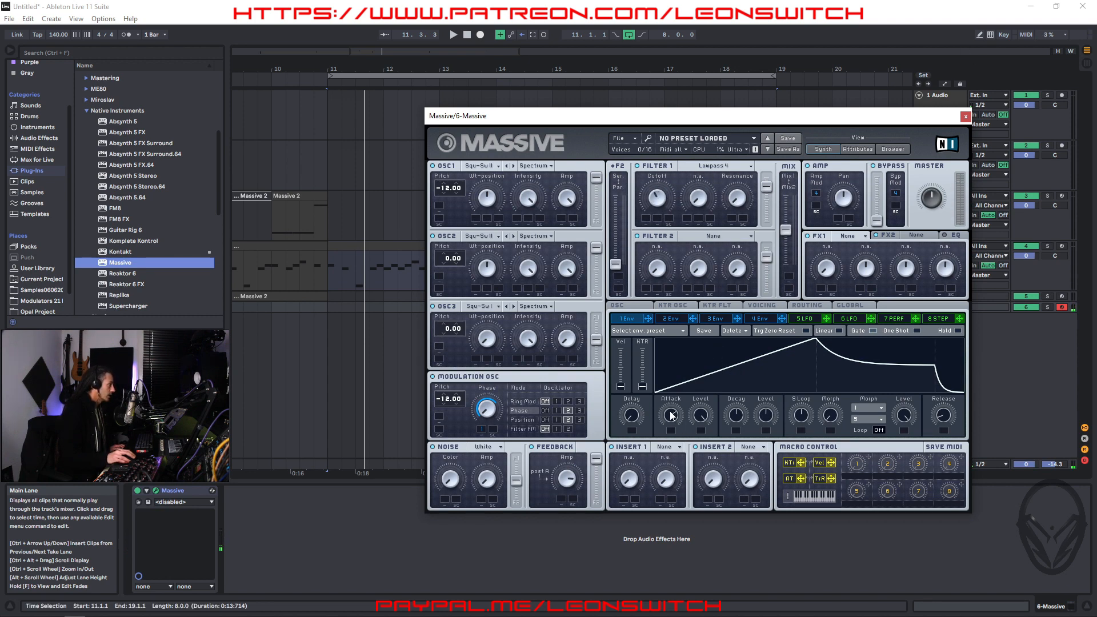
# Use envelope 1 to modulate Filter 1's Cutoff and the Modulation OSC's Position amount
pyautogui.moveTo(648, 318)
pyautogui.mouseDown()
pyautogui.moveTo(710, 245)
pyautogui.moveTo(668, 199)
pyautogui.moveTo(650, 222)
pyautogui.moveTo(646, 184)
pyautogui.mouseUp()
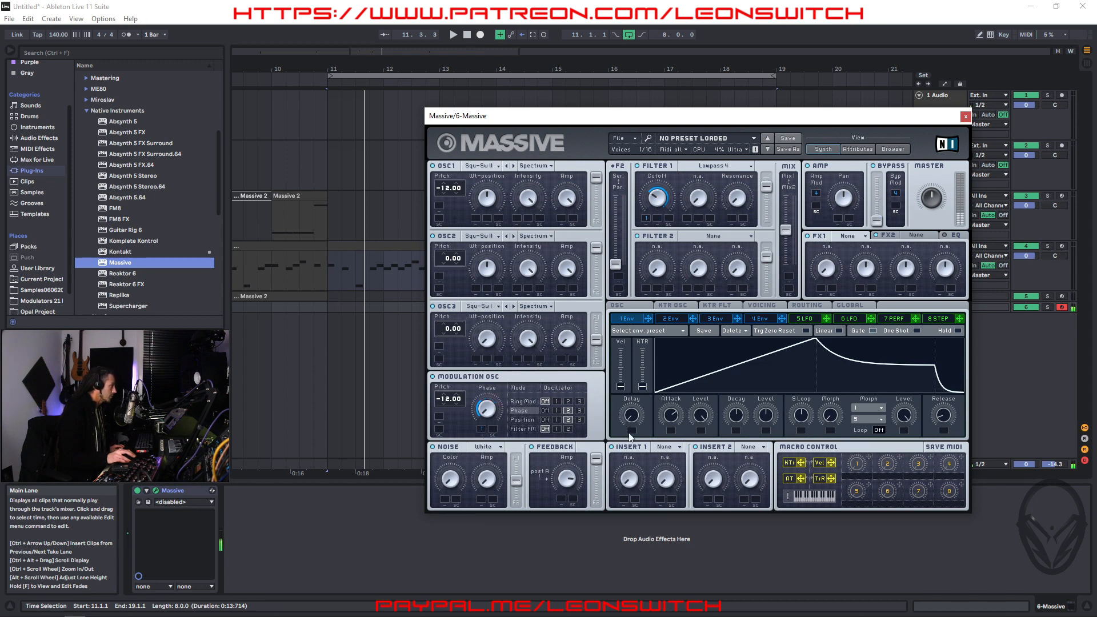
pyautogui.click(522, 421)
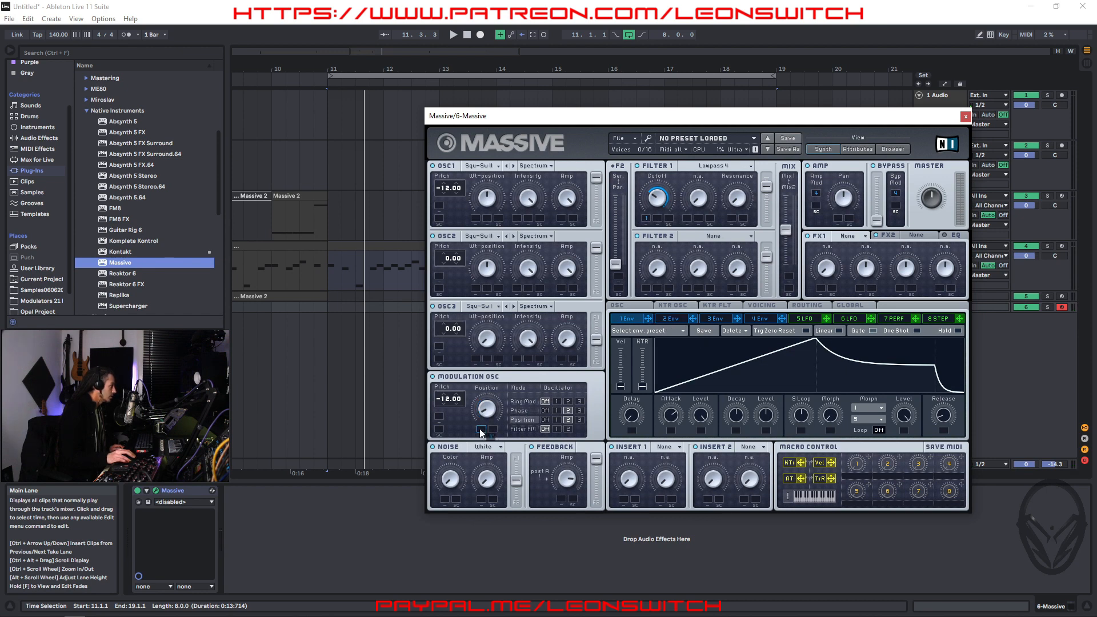
pyautogui.moveTo(480, 433); pyautogui.dragTo(484, 413)
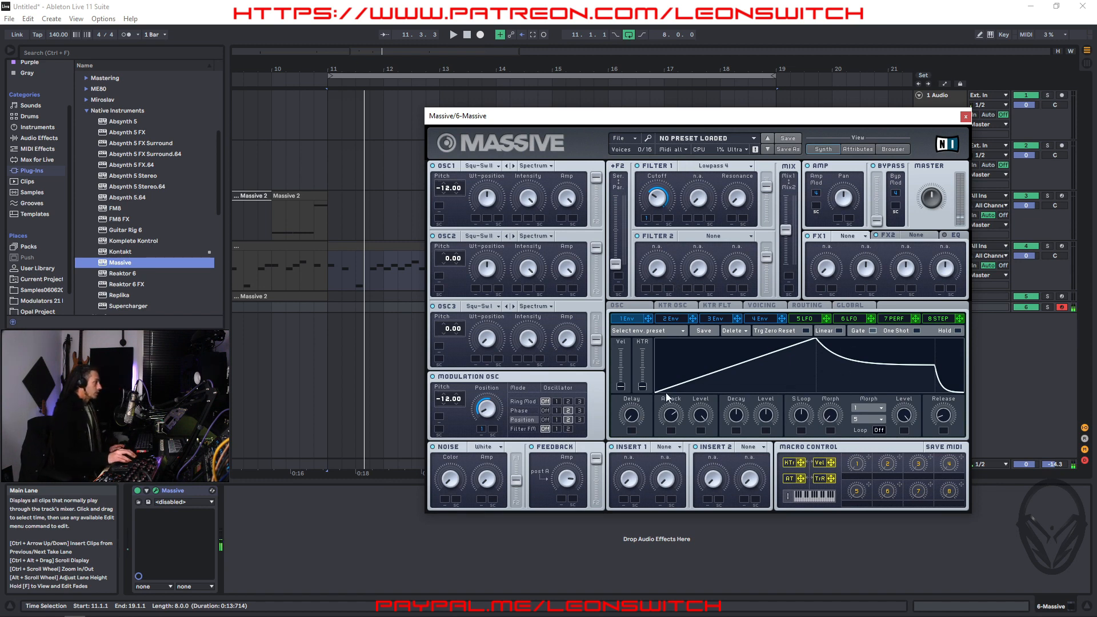
# Shape envelope 1 into a plucky curve with a shorter attack, a shorter decay and a lower decay level
pyautogui.moveTo(671, 415); pyautogui.dragTo(676, 449)
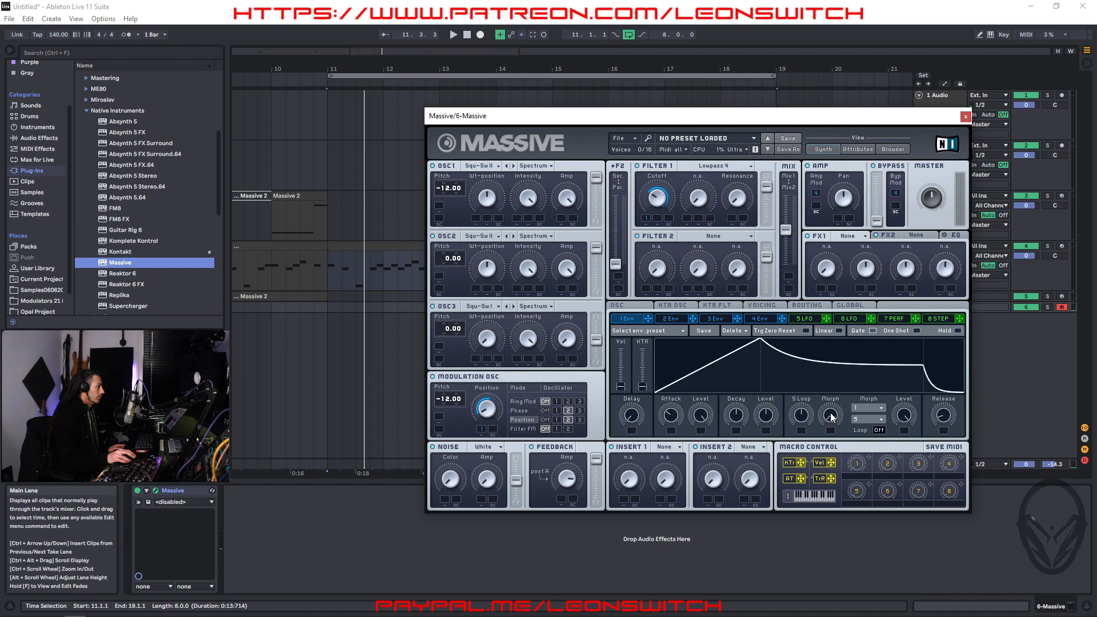
pyautogui.moveTo(767, 416); pyautogui.dragTo(767, 453)
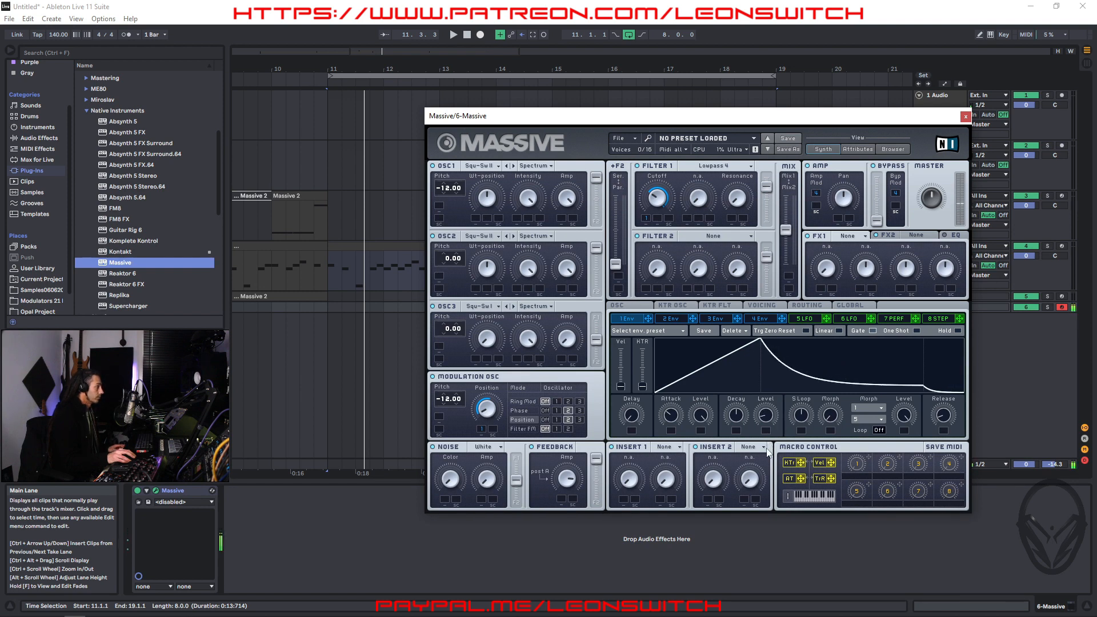
pyautogui.moveTo(734, 416); pyautogui.dragTo(675, 456)
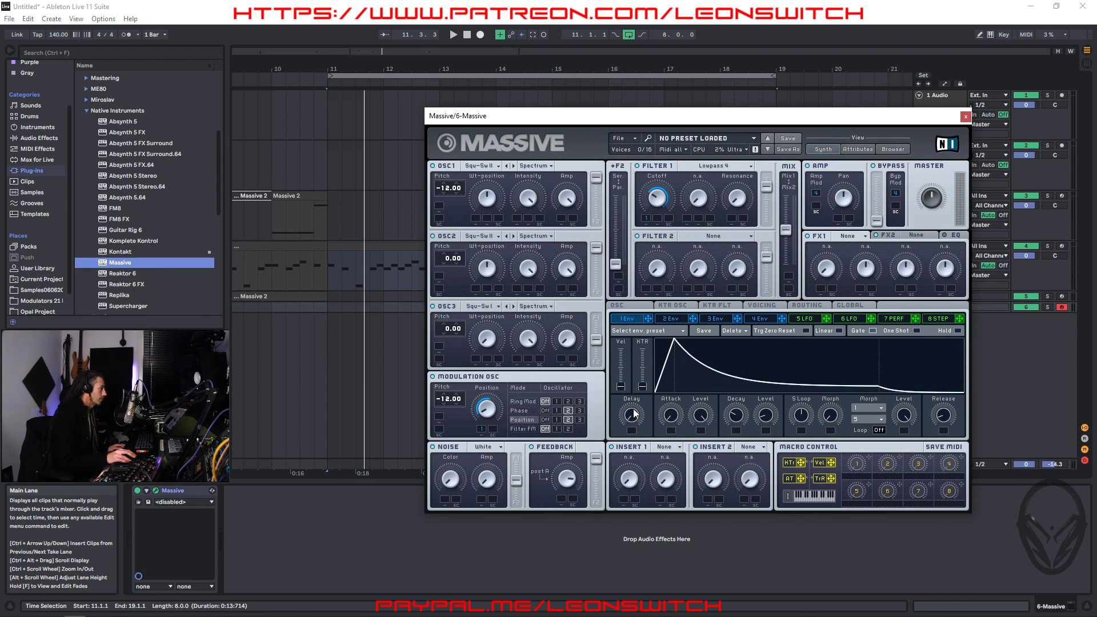
# Try a longer delay time on envelope 1 and bring it back to zero
pyautogui.moveTo(634, 413); pyautogui.dragTo(634, 376)
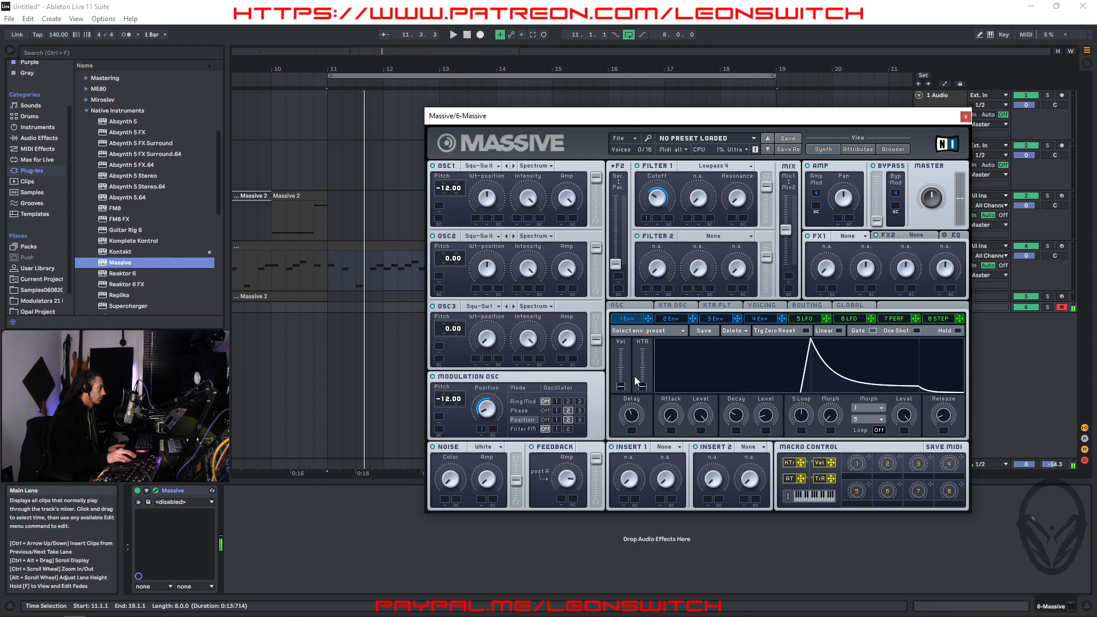
pyautogui.moveTo(634, 376); pyautogui.dragTo(636, 368)
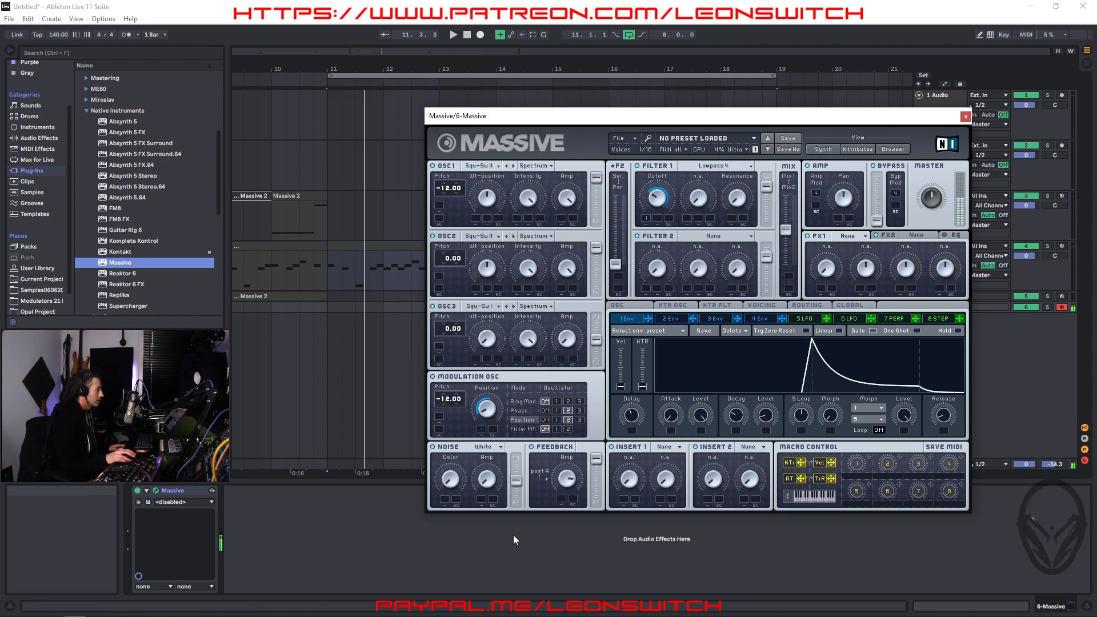
pyautogui.moveTo(636, 414); pyautogui.dragTo(698, 534)
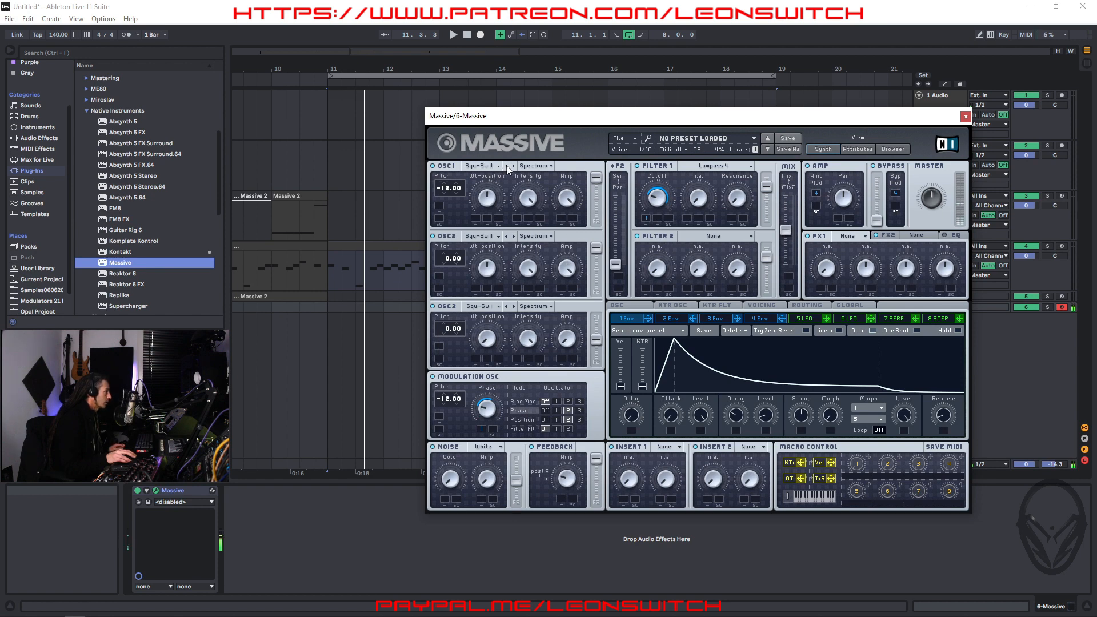
# Switch OSC1 to Bend + and assign envelope 1 to the Wt-position of OSC1 and OSC2, with OSC2's pitch at -12.00
pyautogui.click(536, 165)
pyautogui.click(536, 173)
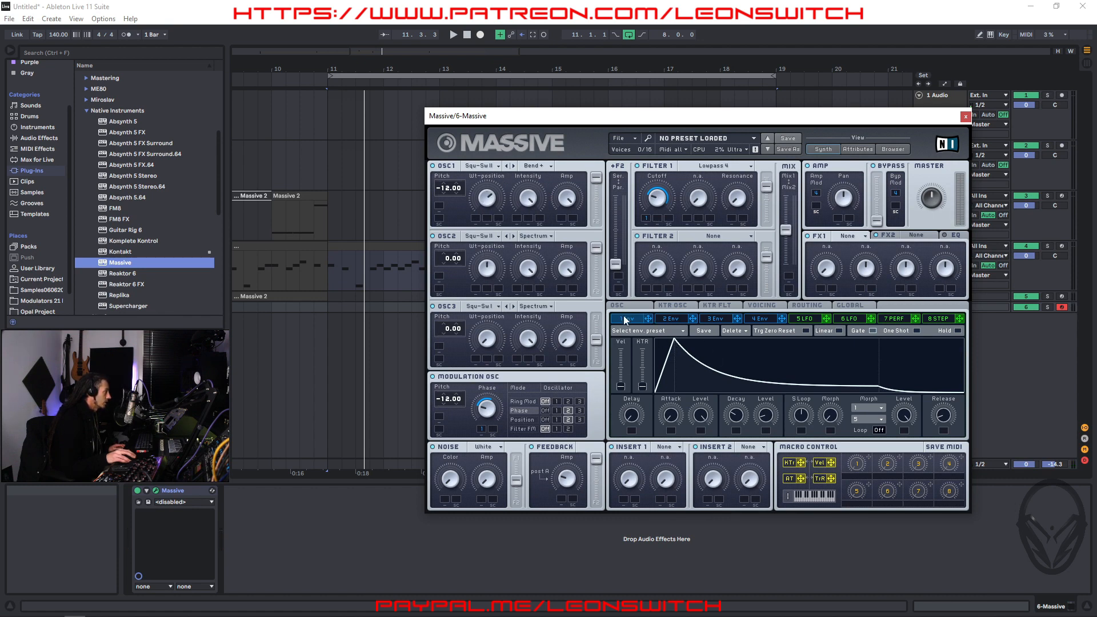
pyautogui.moveTo(652, 323); pyautogui.dragTo(476, 221)
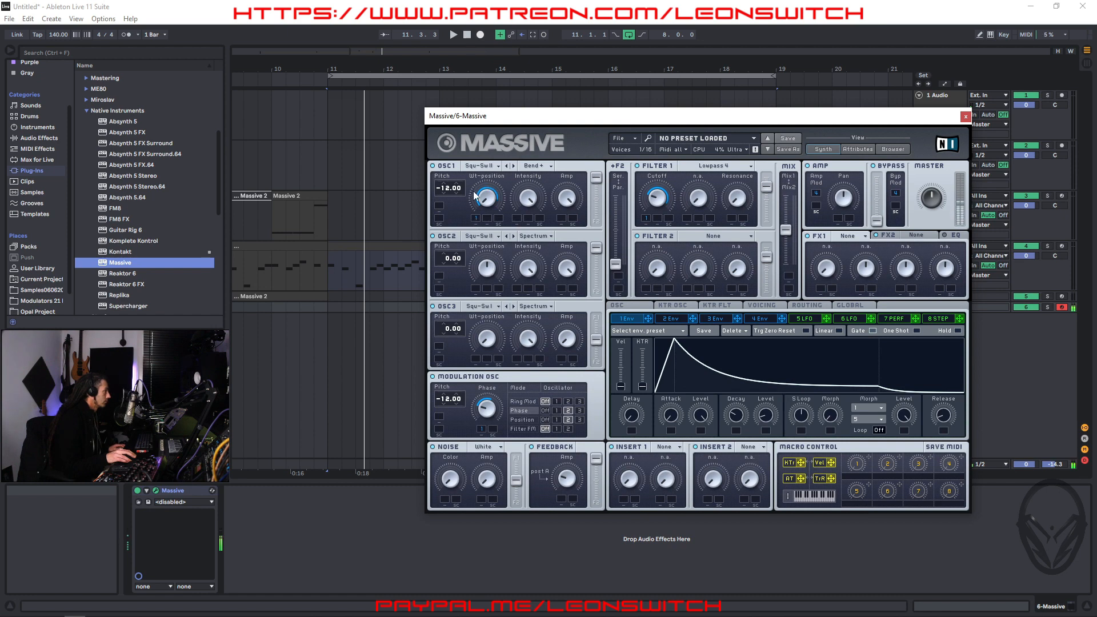
pyautogui.moveTo(648, 318); pyautogui.dragTo(475, 288)
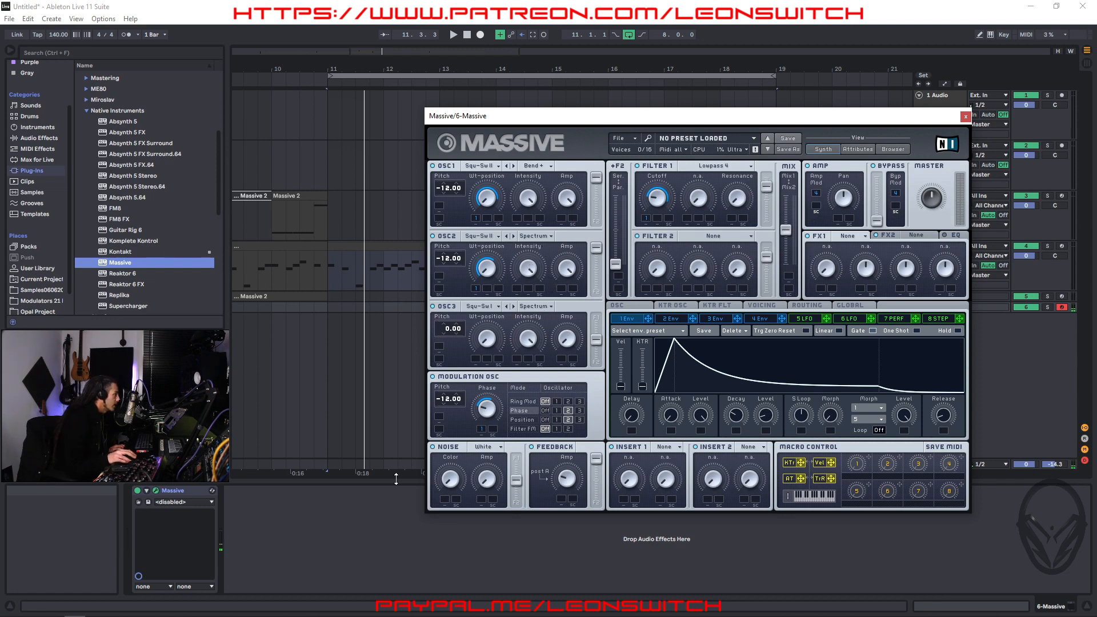
# Load the Sine Shaper in Insert 1 and play the loop with the drums to adjust Massive's Master level
pyautogui.click(664, 446)
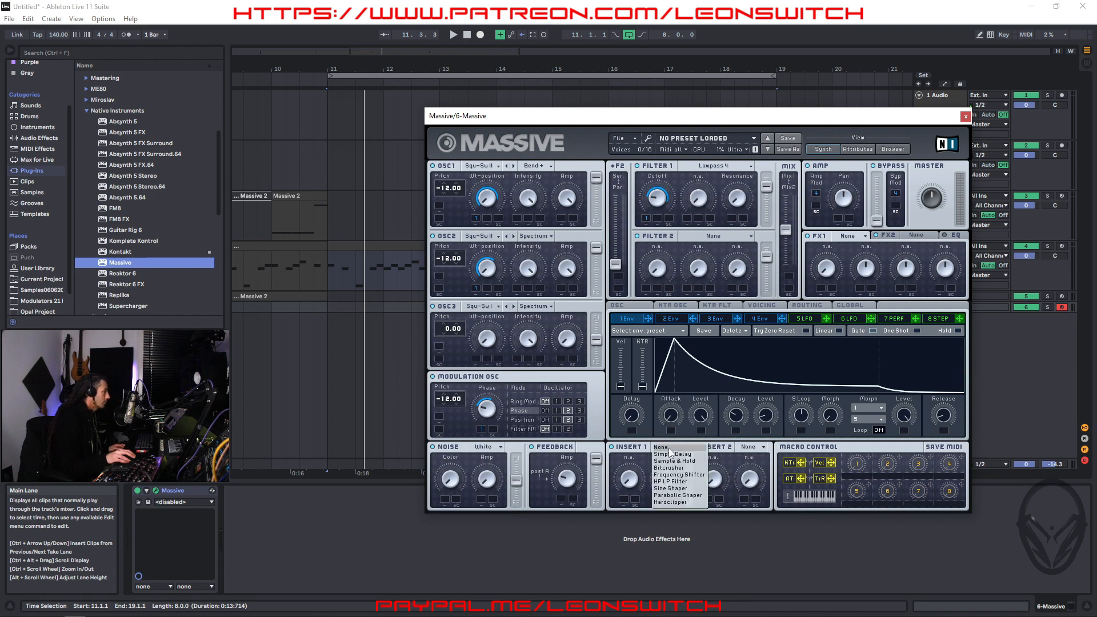
pyautogui.click(682, 489)
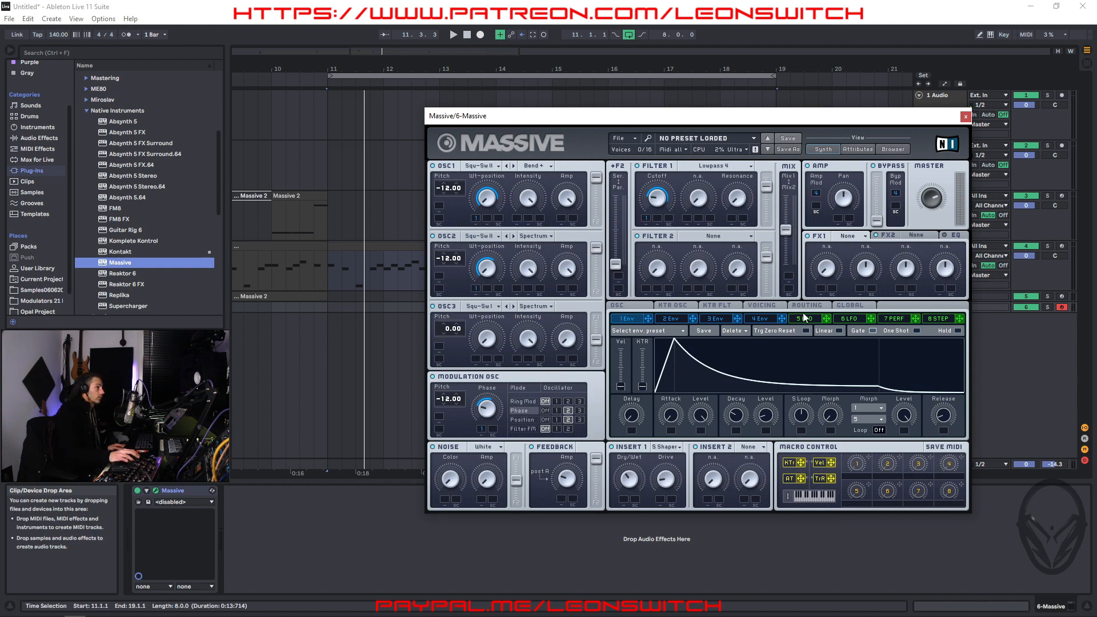
pyautogui.click(453, 35)
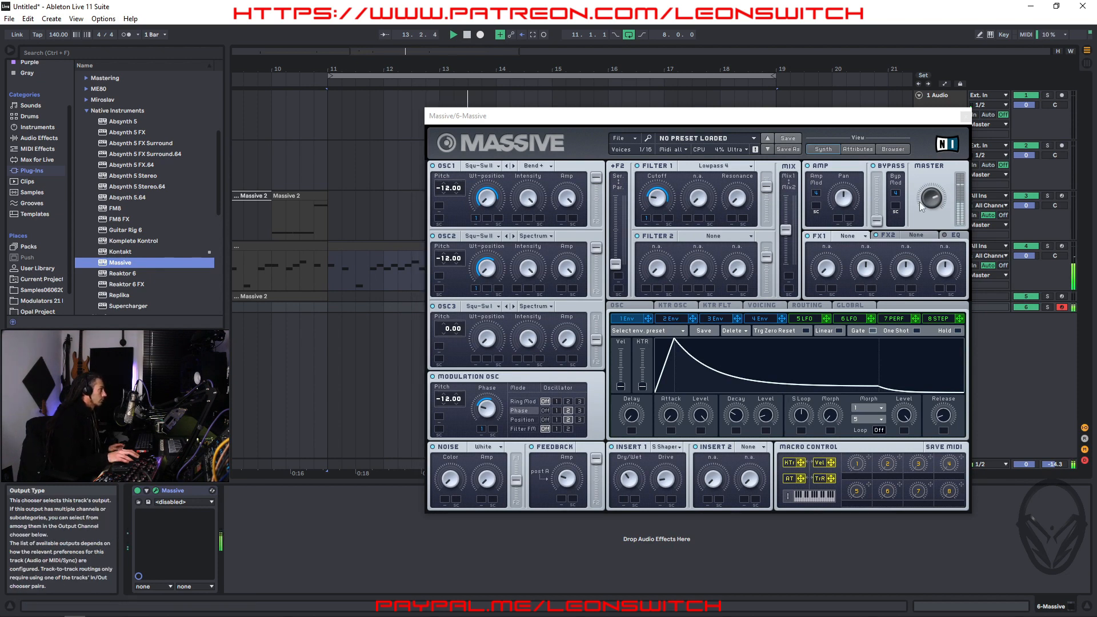
pyautogui.click(942, 200)
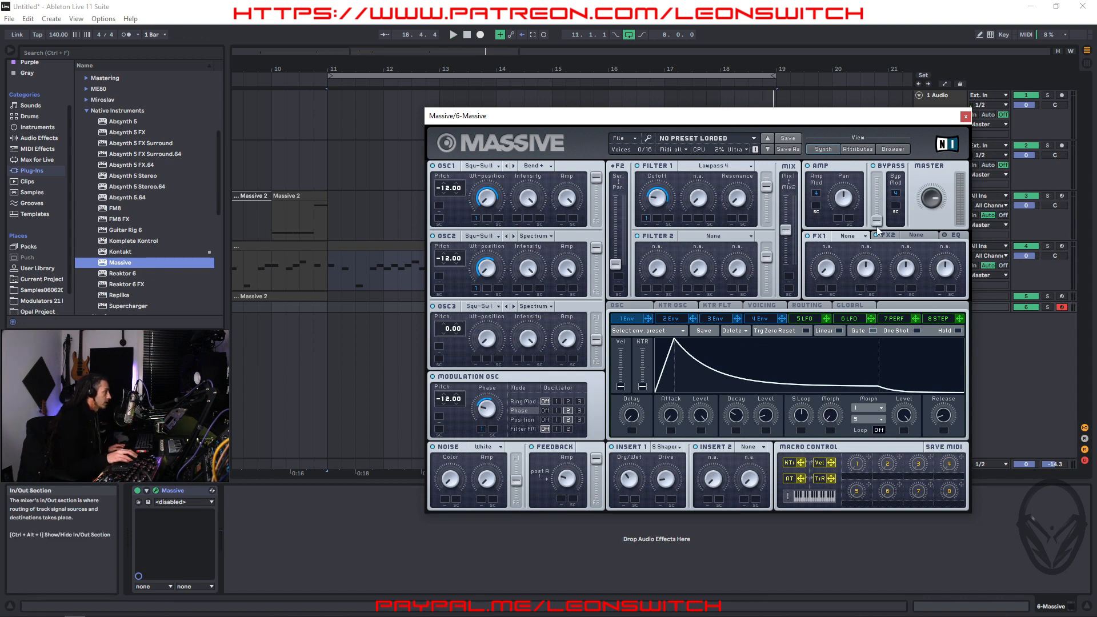
# Load the Dimension Expander in Massive's FX1, then try the Reverb in FX2 with an adjusted Dry/Wet amount
pyautogui.click(863, 237)
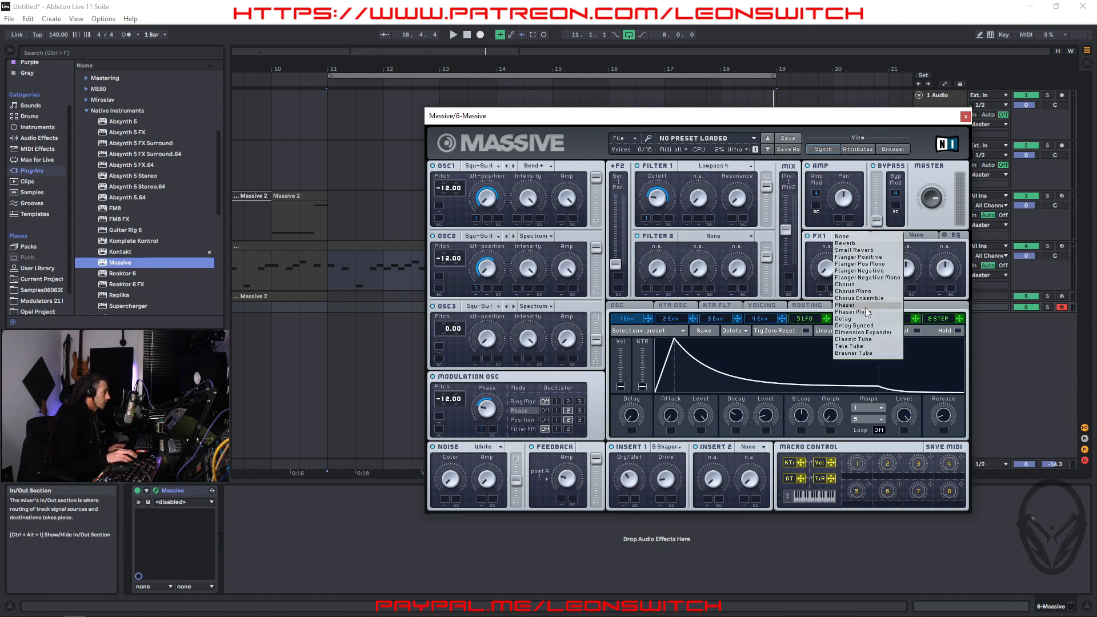
pyautogui.click(871, 332)
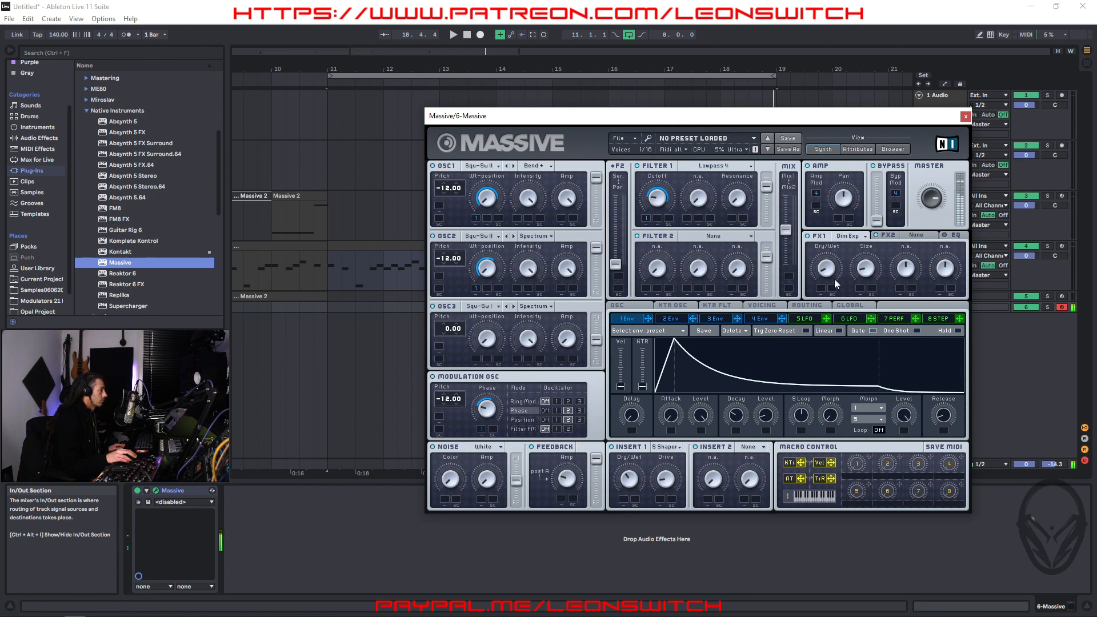
pyautogui.click(926, 236)
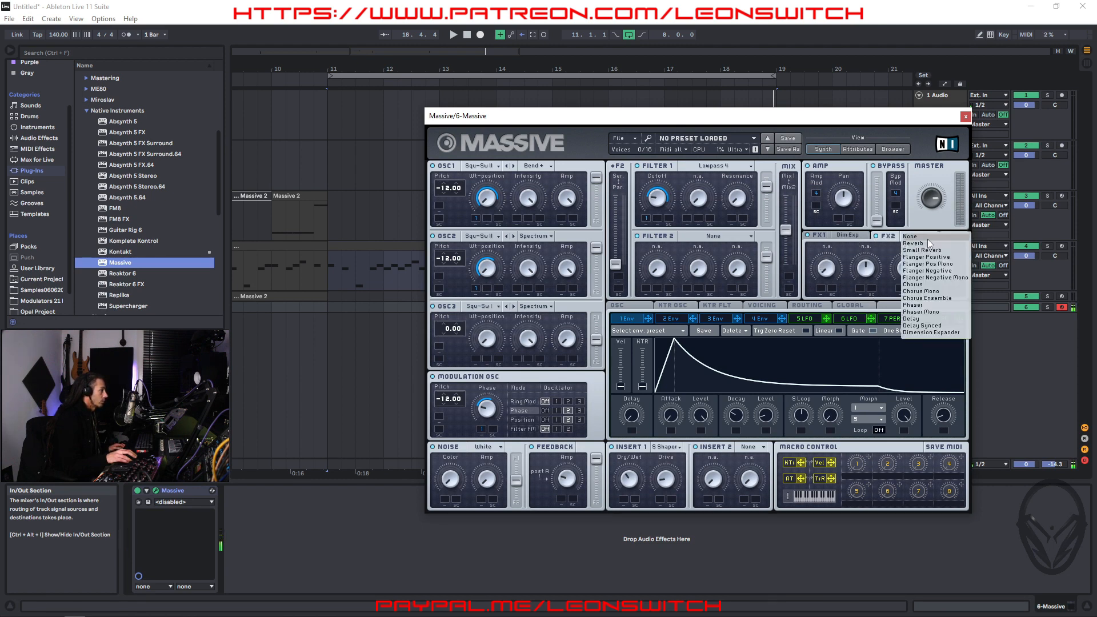
pyautogui.click(926, 244)
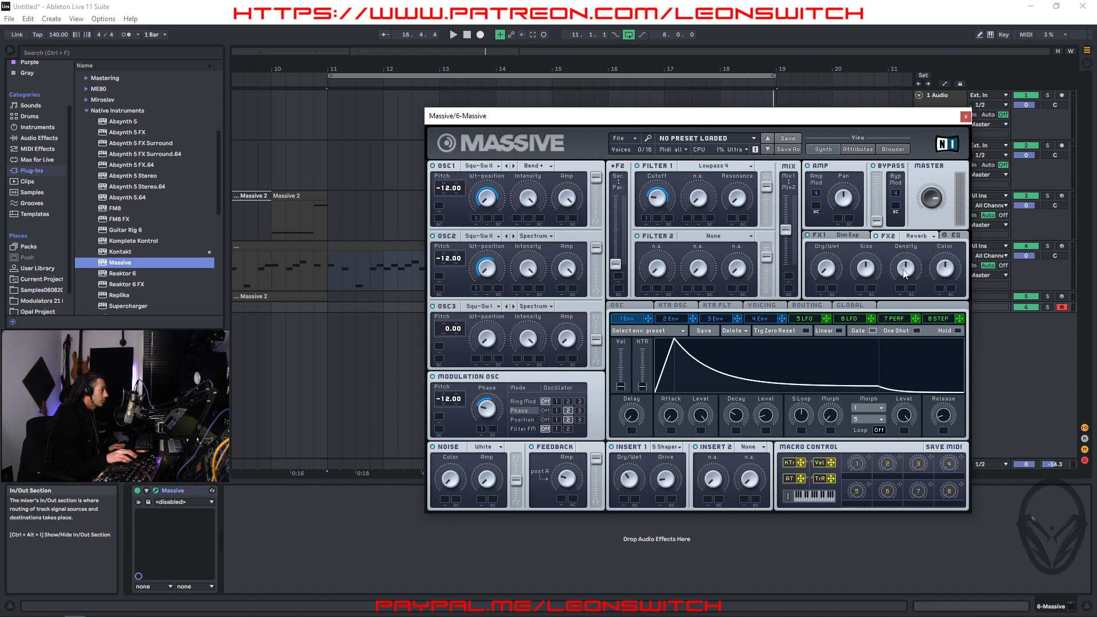
pyautogui.moveTo(824, 271); pyautogui.dragTo(867, 296)
# Switch FX2 to Small Reverb and lower its Density and Size
pyautogui.click(921, 241)
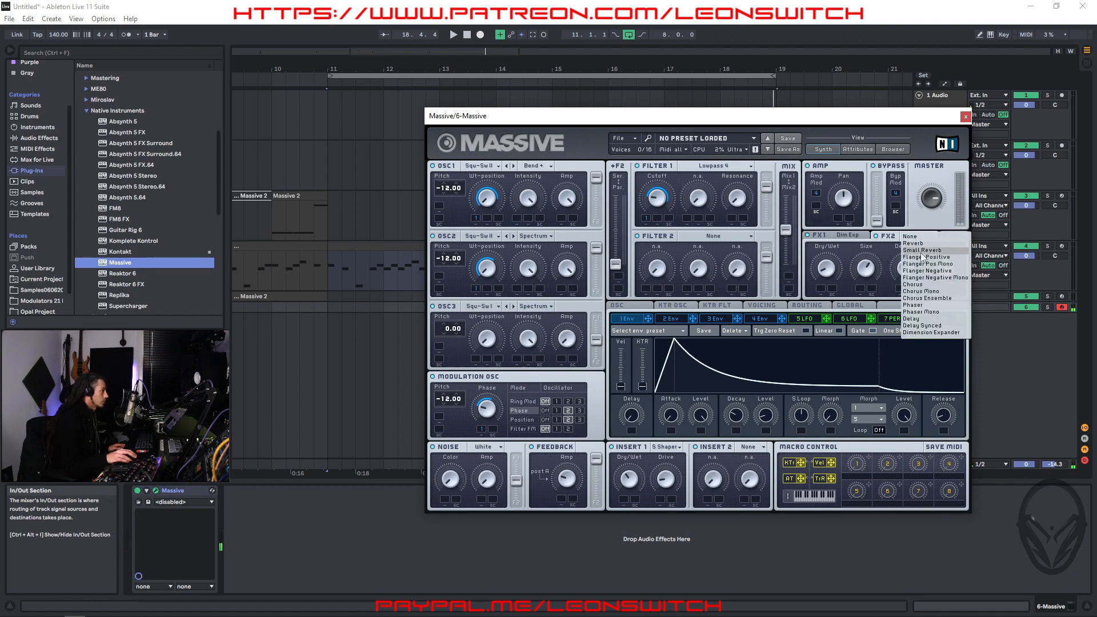
pyautogui.click(923, 266)
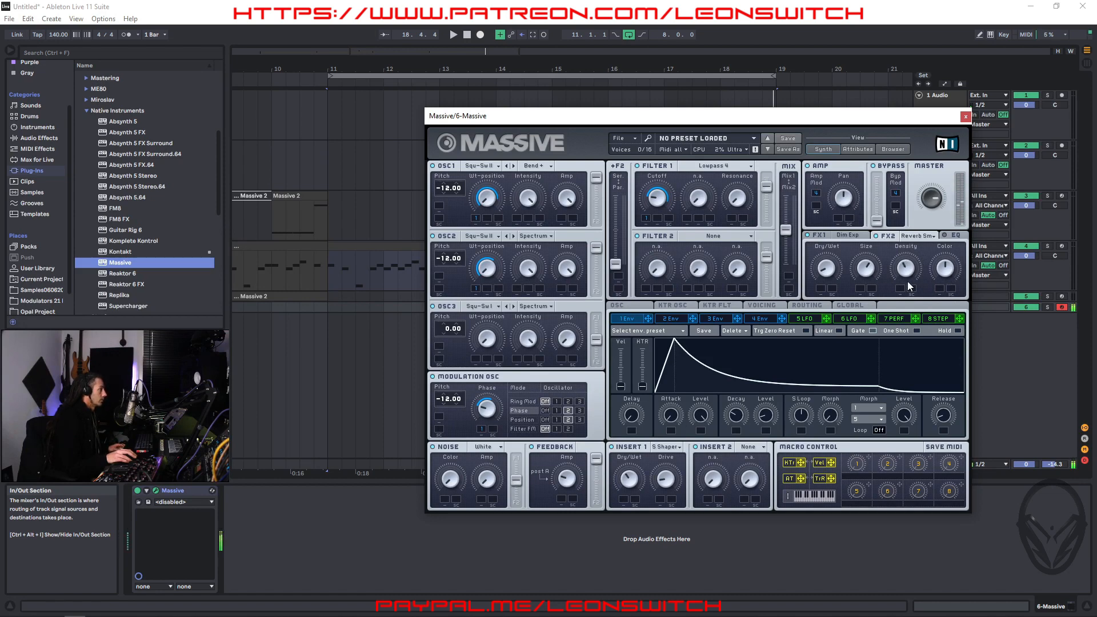
pyautogui.moveTo(910, 296); pyautogui.dragTo(867, 297)
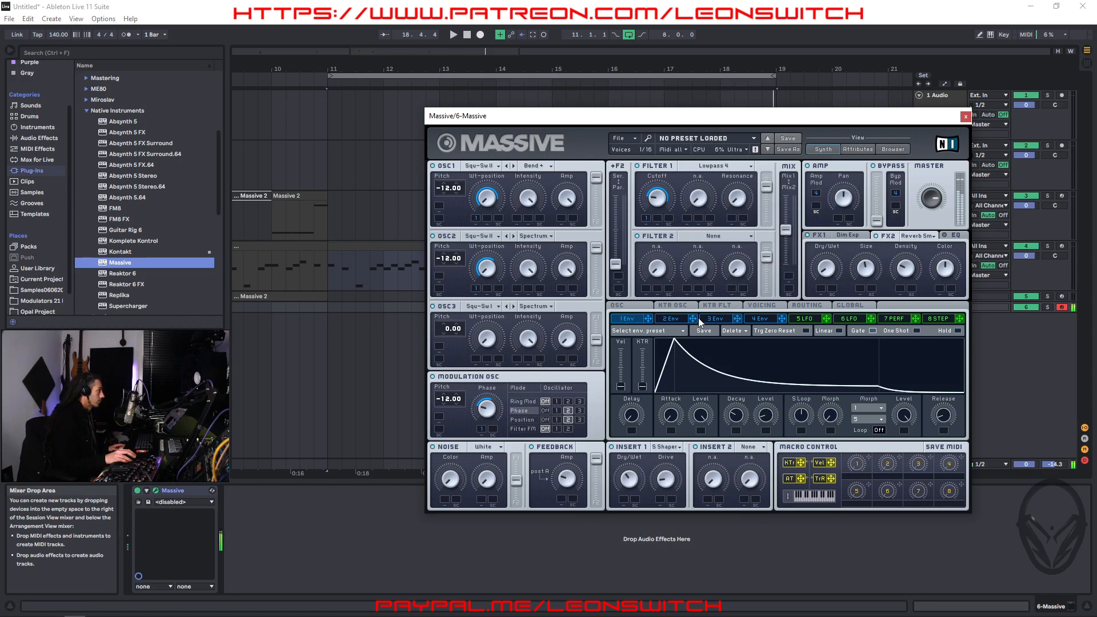
# Raise envelope 4's decay level to maximum so the envelope sustains at full level
pyautogui.click(762, 318)
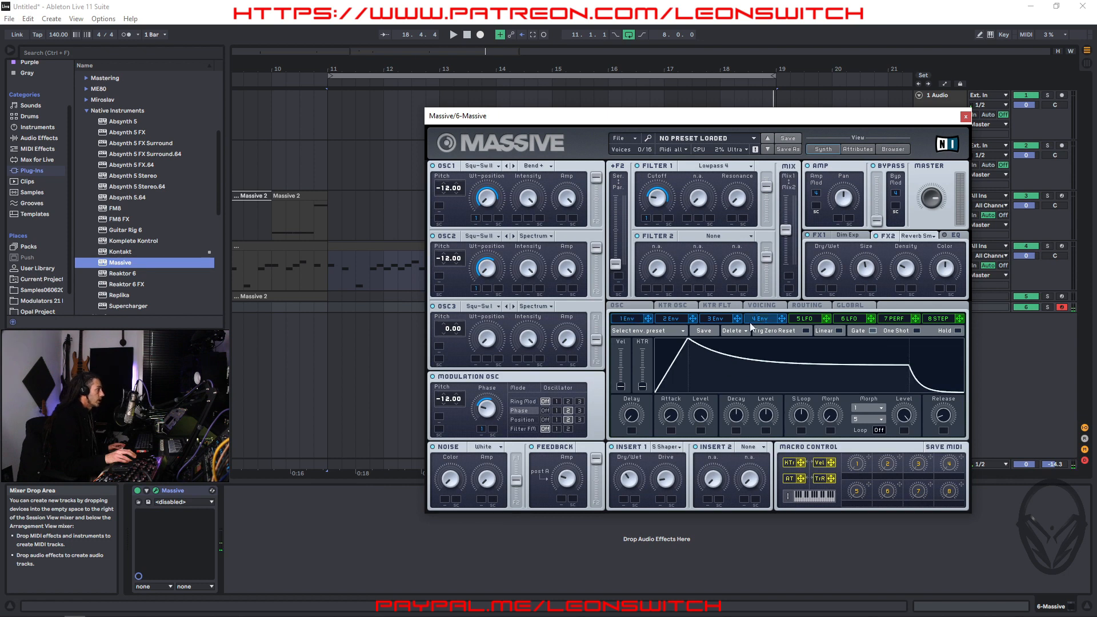
pyautogui.moveTo(767, 416); pyautogui.dragTo(767, 339)
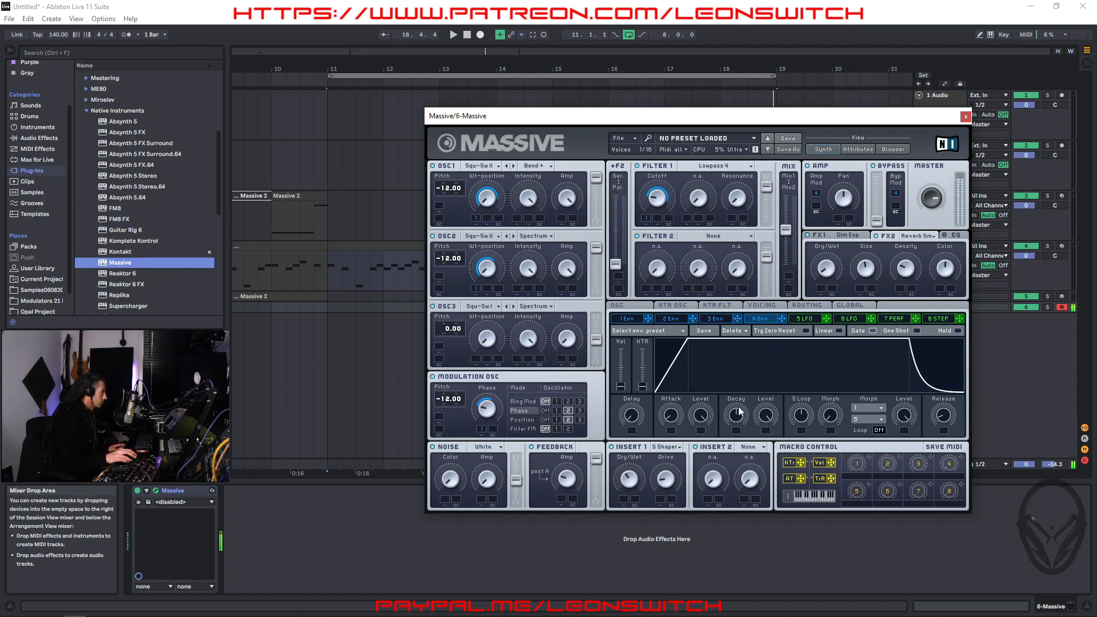
# Apply the modulation oscillator's Position mode to OSC1, test its amount, and try Phase on OSC1 before returning it to OSC2
pyautogui.click(557, 420)
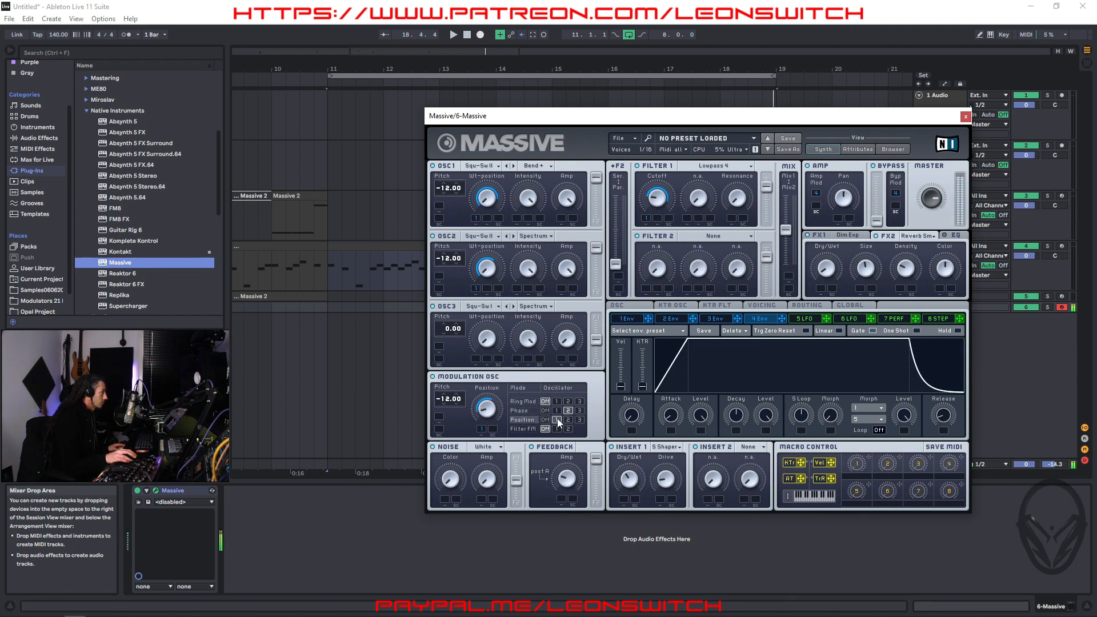
pyautogui.moveTo(491, 406); pyautogui.dragTo(487, 367)
pyautogui.moveTo(486, 407); pyautogui.dragTo(486, 367)
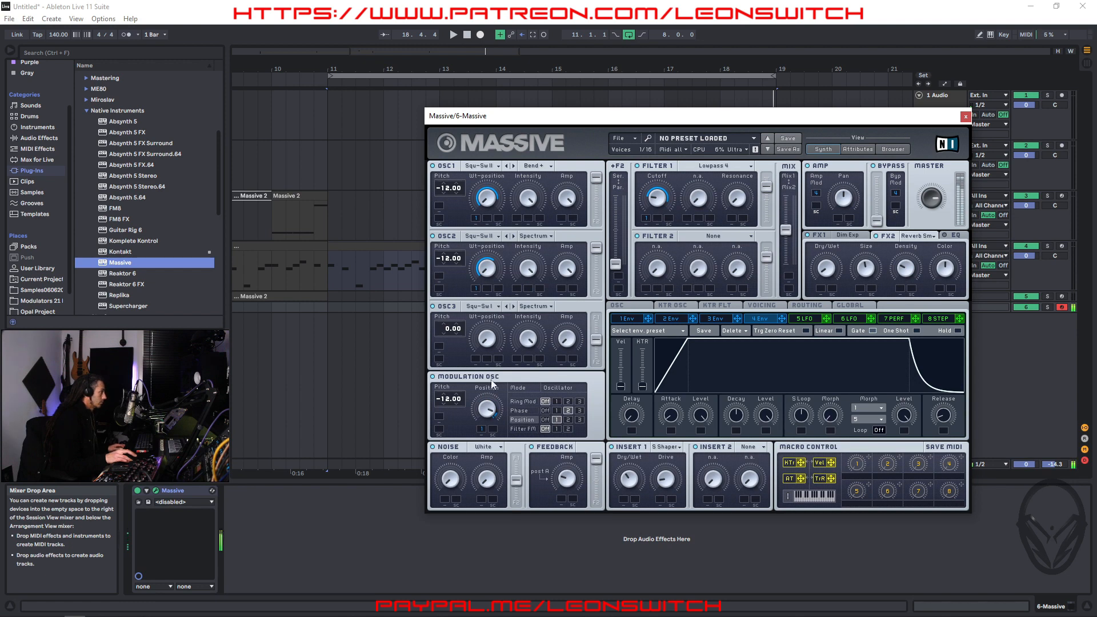
pyautogui.click(546, 420)
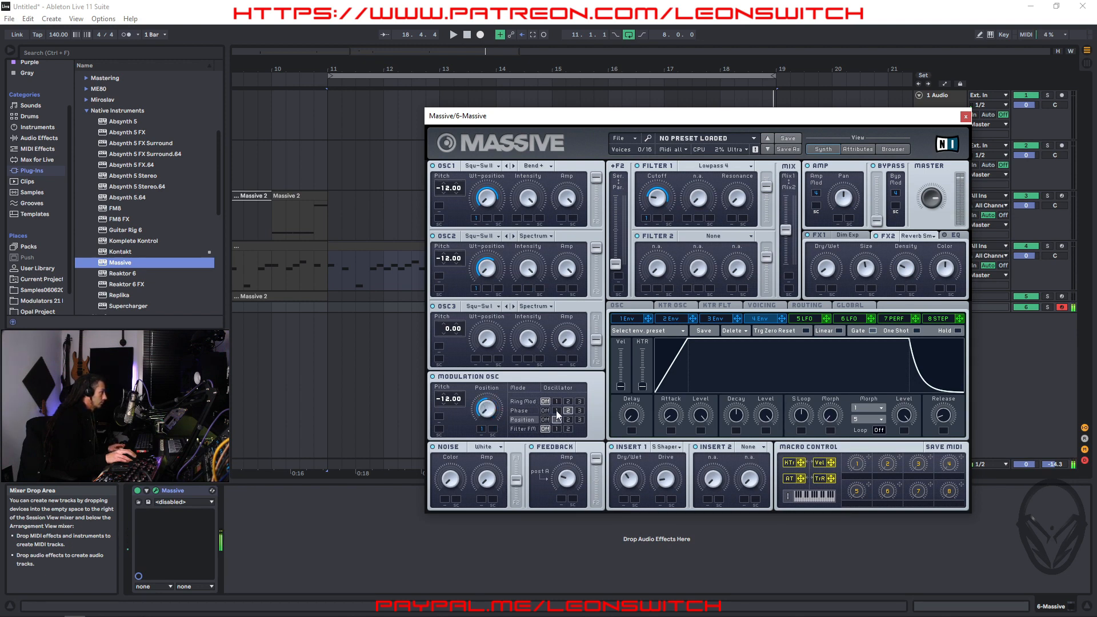
pyautogui.click(557, 410)
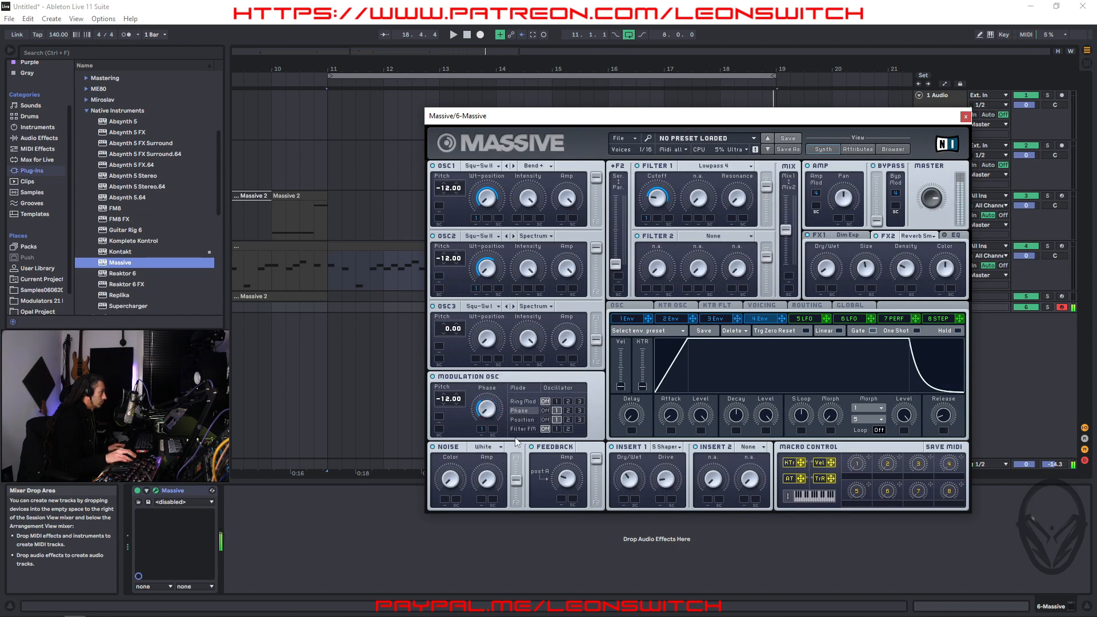
pyautogui.click(568, 411)
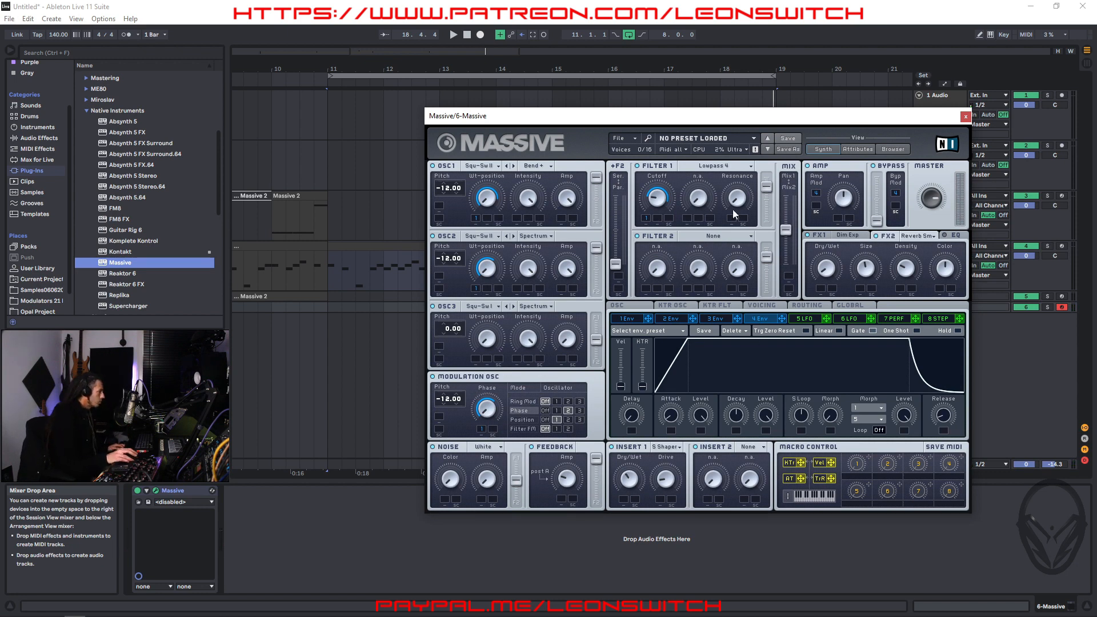
# Close Massive's window and add a Saturator followed by a Reverb to the 6 Massive track
pyautogui.click(966, 116)
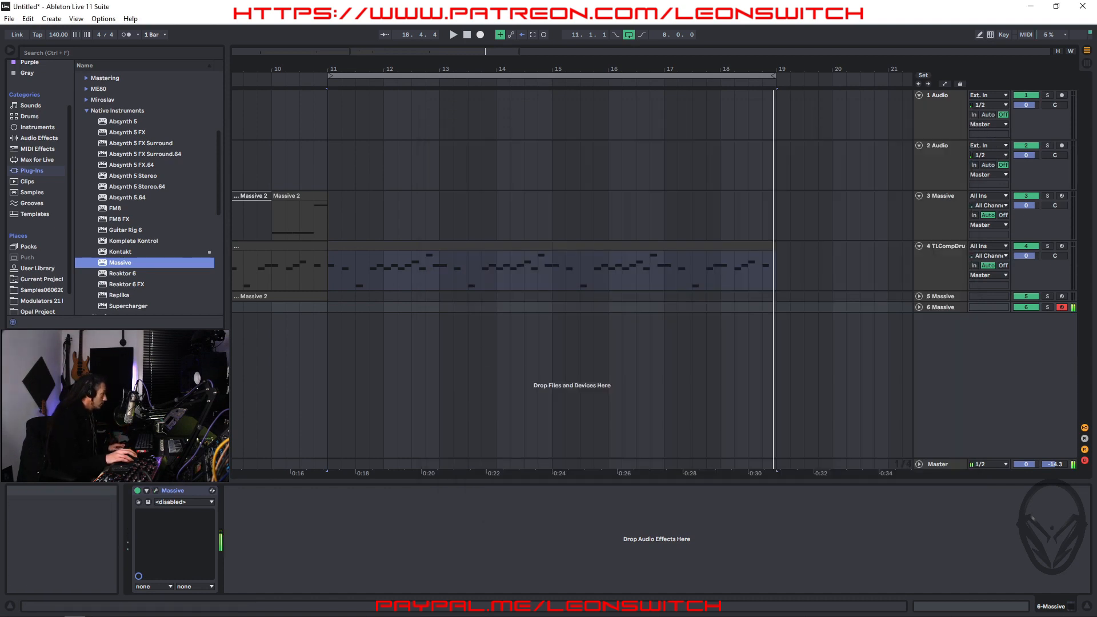
pyautogui.click(32, 138)
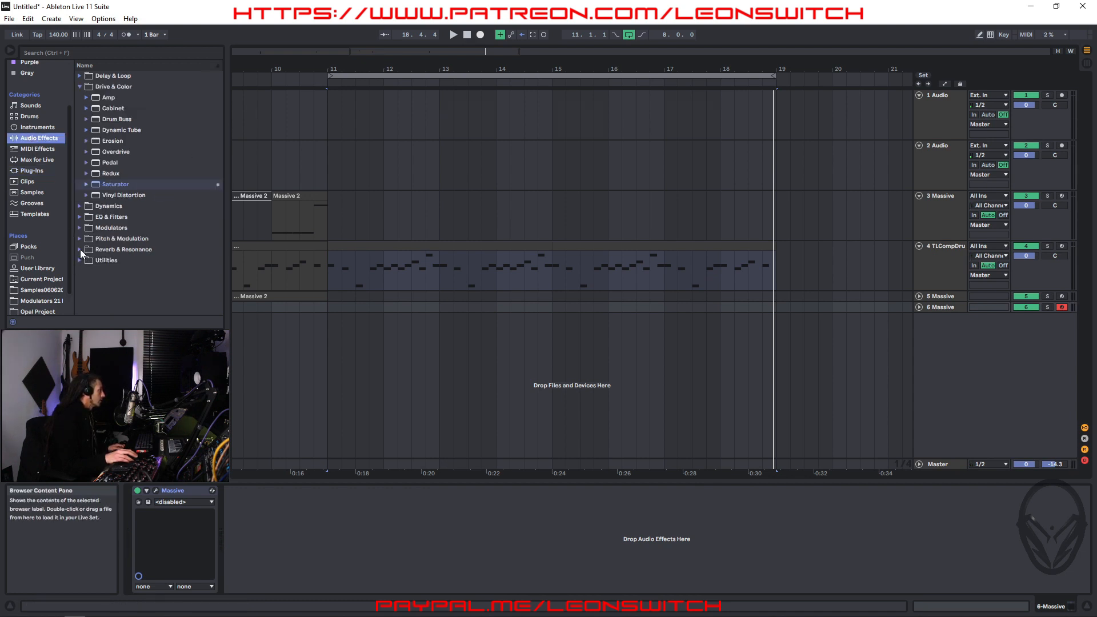
pyautogui.moveTo(112, 184); pyautogui.dragTo(354, 588)
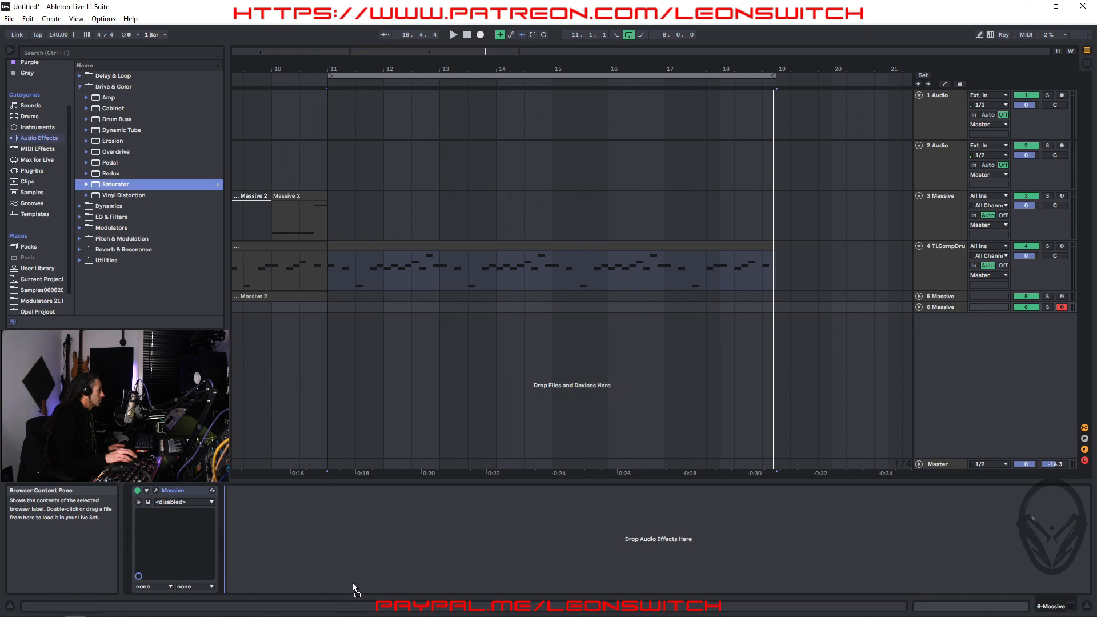
pyautogui.click(83, 250)
pyautogui.moveTo(116, 206); pyautogui.dragTo(361, 567)
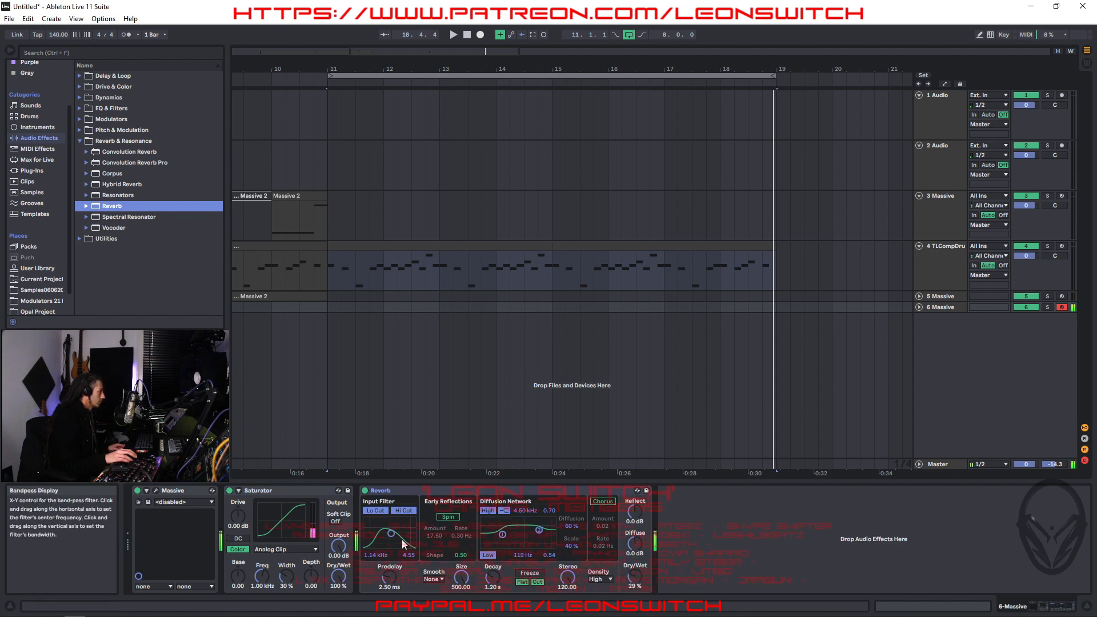
# Set the Reverb's input filter to 1.79 kHz, decay to 4.34 s, diffusion scale to 100% and Dry/Wet to 15%, lowering the high diffusion filter
pyautogui.moveTo(539, 530)
pyautogui.mouseDown()
pyautogui.moveTo(526, 532)
pyautogui.moveTo(533, 543)
pyautogui.mouseUp()
pyautogui.moveTo(391, 533)
pyautogui.mouseDown()
pyautogui.moveTo(410, 529)
pyautogui.moveTo(394, 532)
pyautogui.mouseUp()
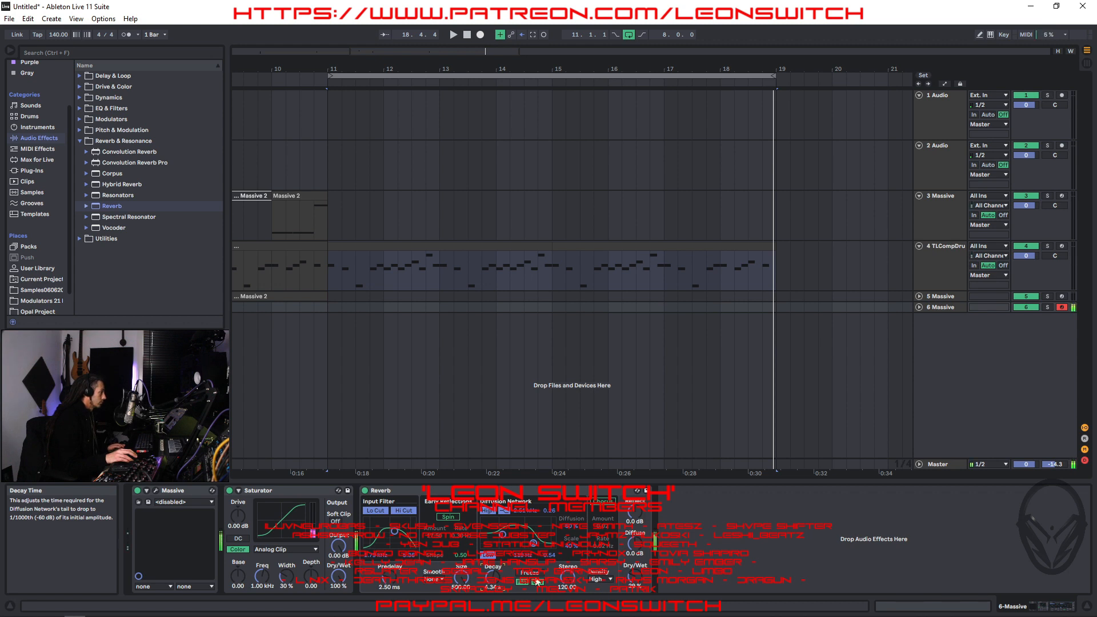
pyautogui.moveTo(572, 546); pyautogui.dragTo(571, 554)
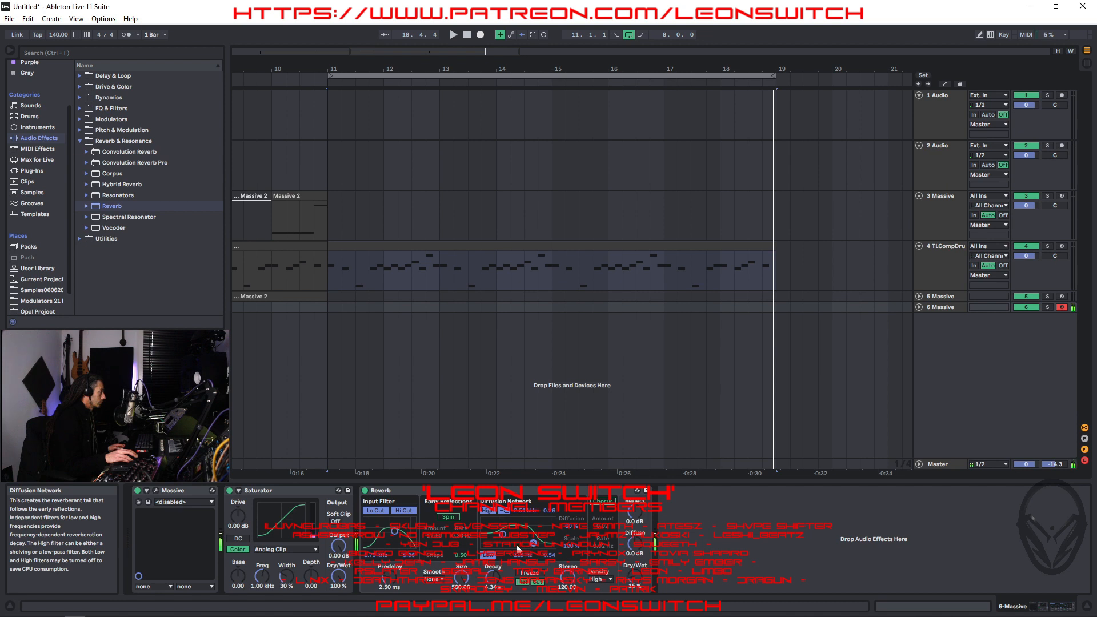
pyautogui.moveTo(533, 543); pyautogui.dragTo(524, 547)
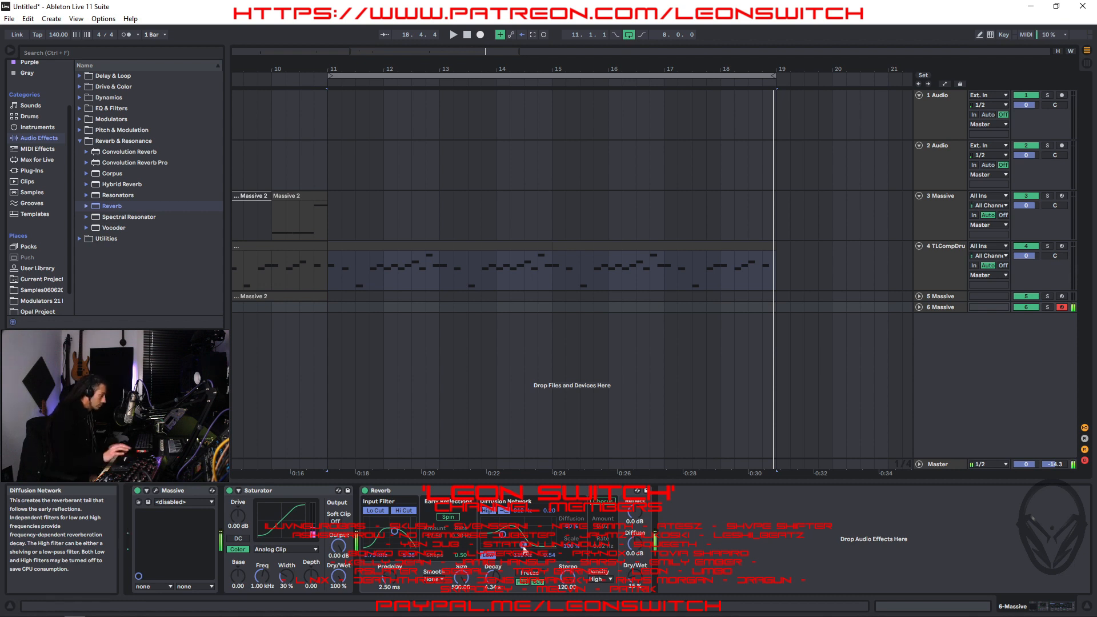
pyautogui.moveTo(529, 547); pyautogui.dragTo(531, 540)
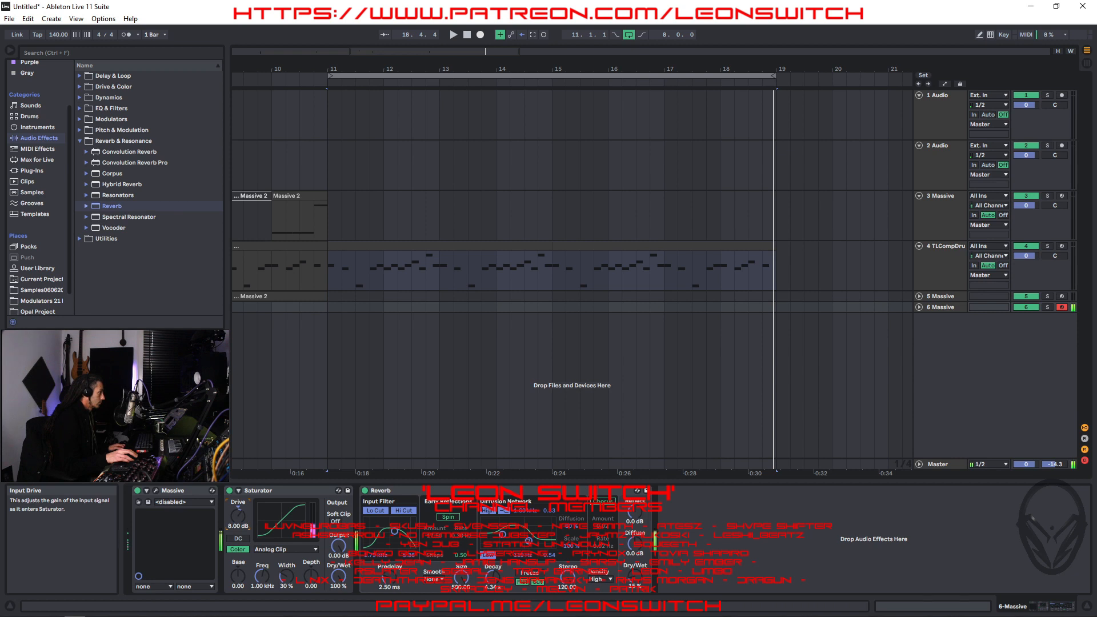
# Set the Saturator's Drive to 14.3 dB and its Output to -7.43 dB
pyautogui.moveTo(338, 549); pyautogui.dragTo(338, 566)
# Reopen Massive's window and show its voicing settings
pyautogui.click(156, 490)
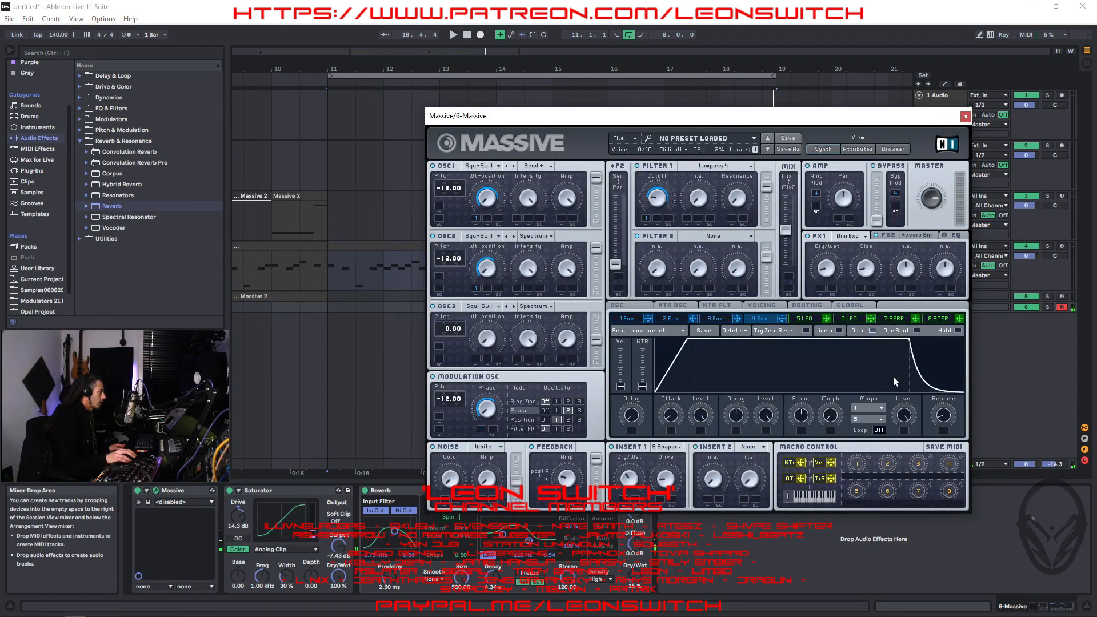
pyautogui.click(852, 306)
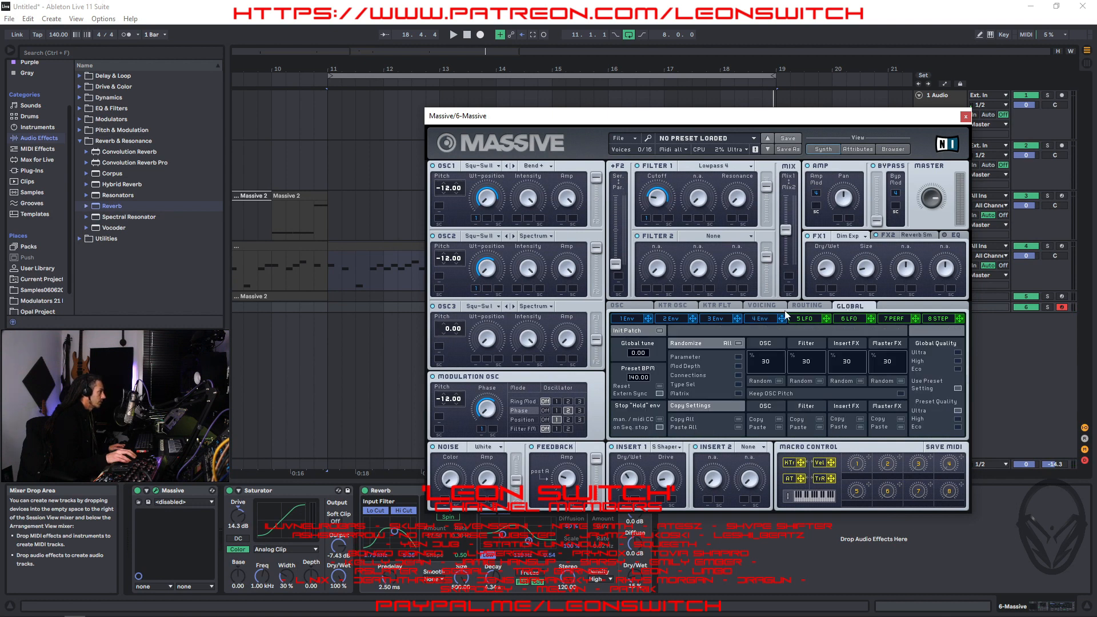
pyautogui.click(760, 307)
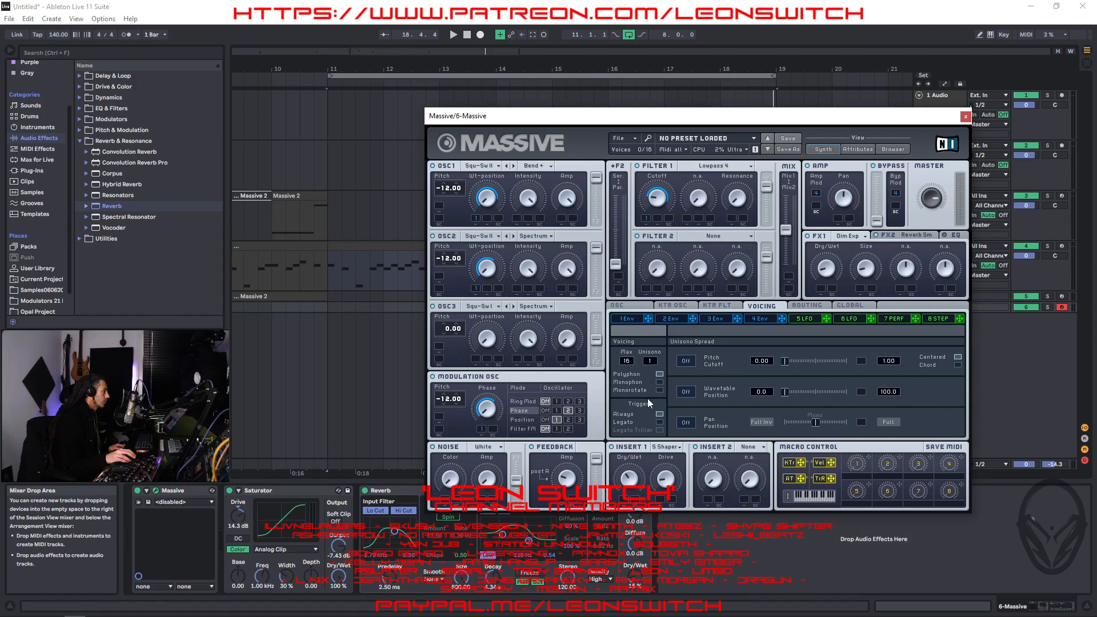
# Try seven unisono voices in Massive and bring the number back to 1
pyautogui.moveTo(650, 362); pyautogui.dragTo(654, 344)
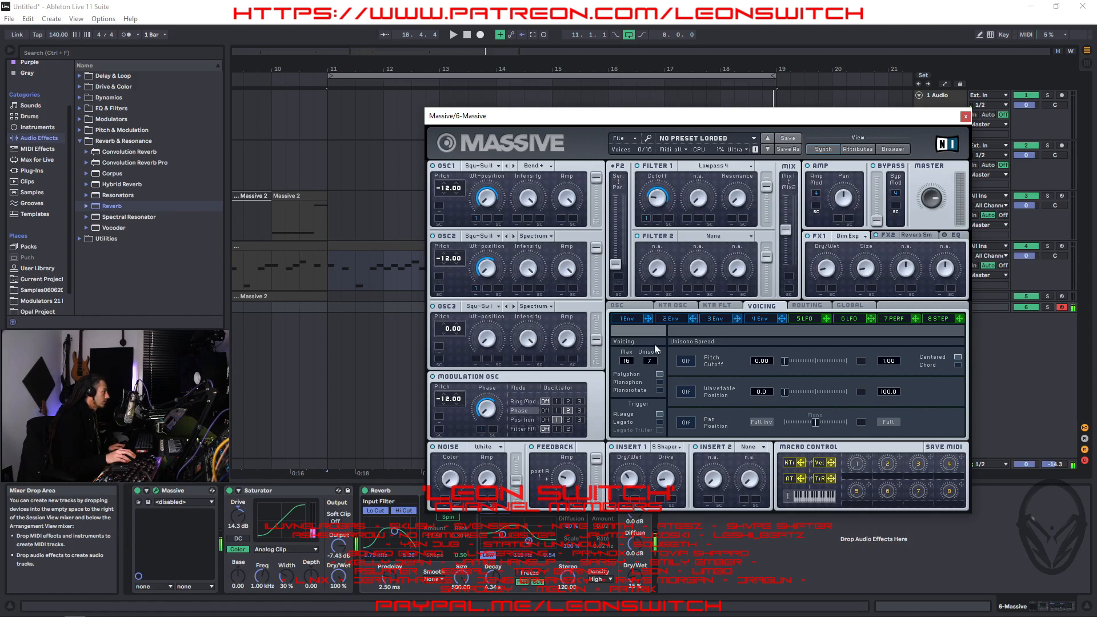
pyautogui.moveTo(784, 362); pyautogui.dragTo(821, 361)
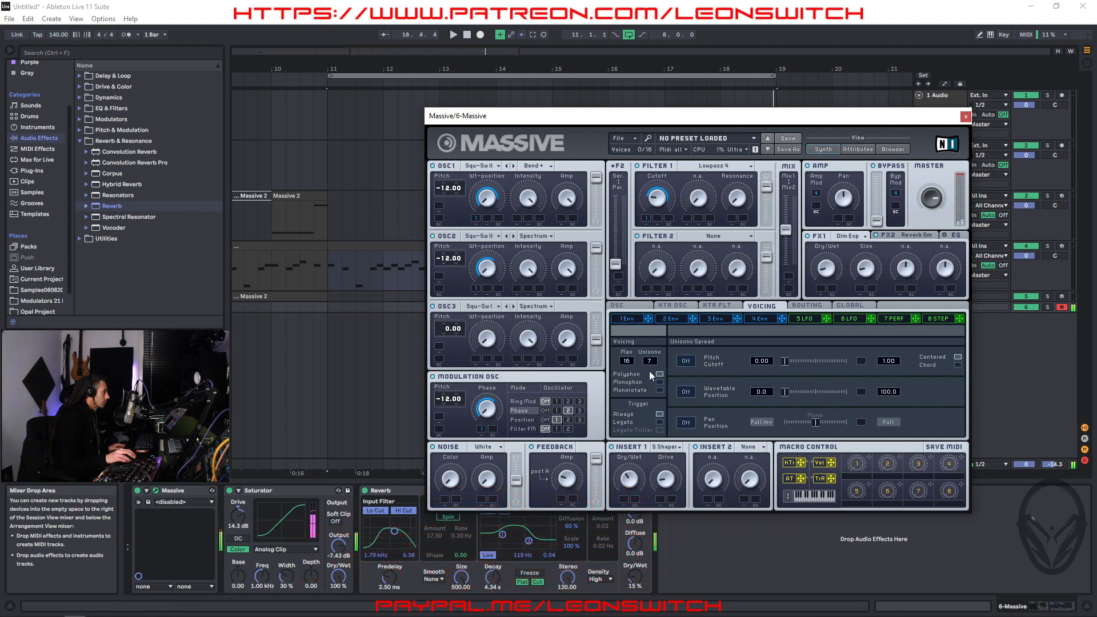
pyautogui.moveTo(650, 361); pyautogui.dragTo(661, 415)
pyautogui.moveTo(653, 360); pyautogui.dragTo(655, 358)
pyautogui.moveTo(654, 365); pyautogui.dragTo(658, 441)
# Tighten the Reverb with Dry/Wet at 4.0%, Size at 17.20 and Decay at 1.47 s
pyautogui.click(394, 490)
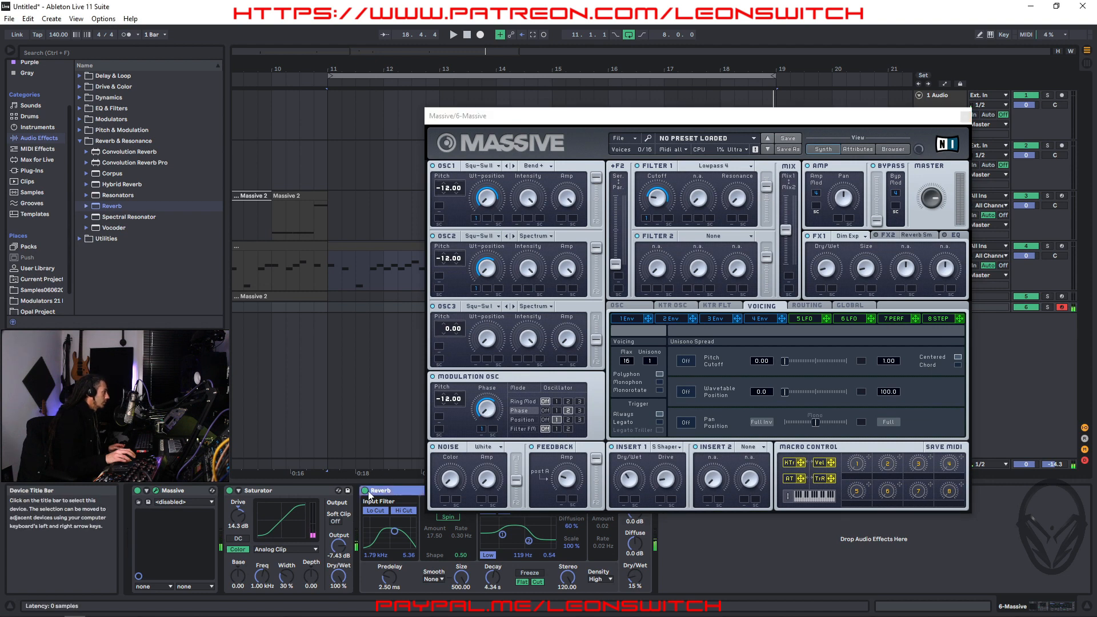
pyautogui.click(633, 576)
pyautogui.moveTo(634, 576); pyautogui.dragTo(634, 580)
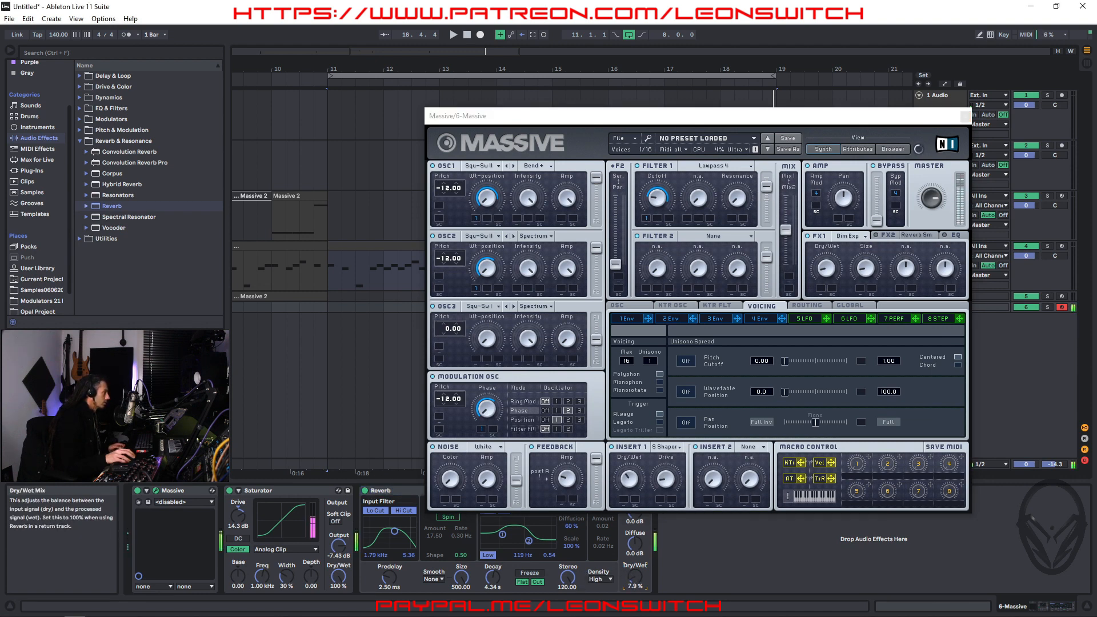
pyautogui.moveTo(493, 578); pyautogui.dragTo(461, 600)
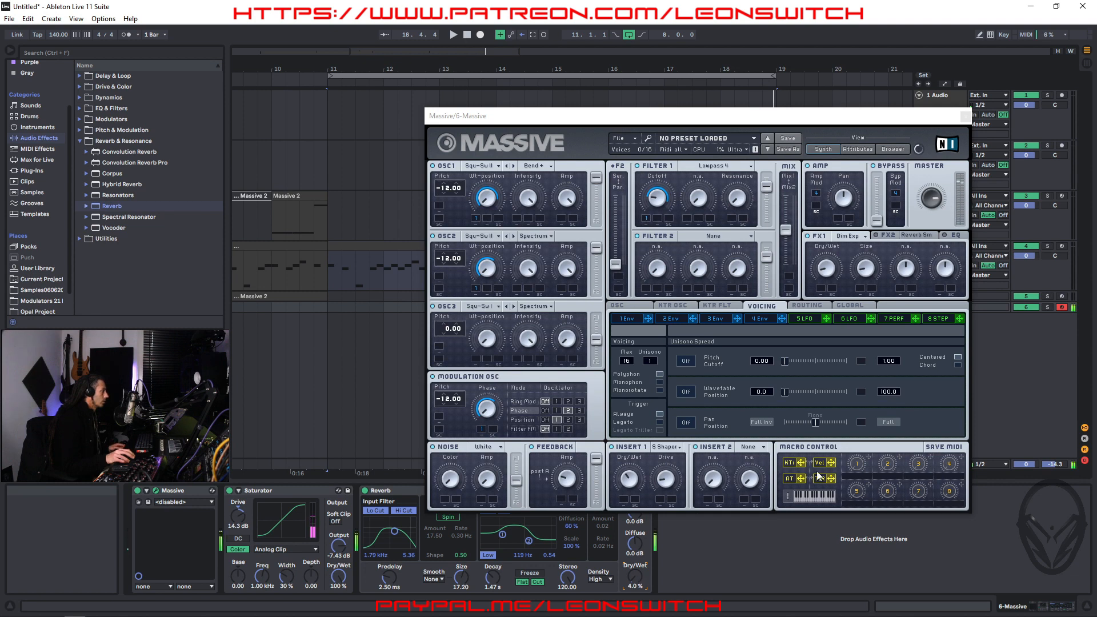
# Set Massive's unisono voices to 4 and close its window
pyautogui.moveTo(649, 361); pyautogui.dragTo(655, 353)
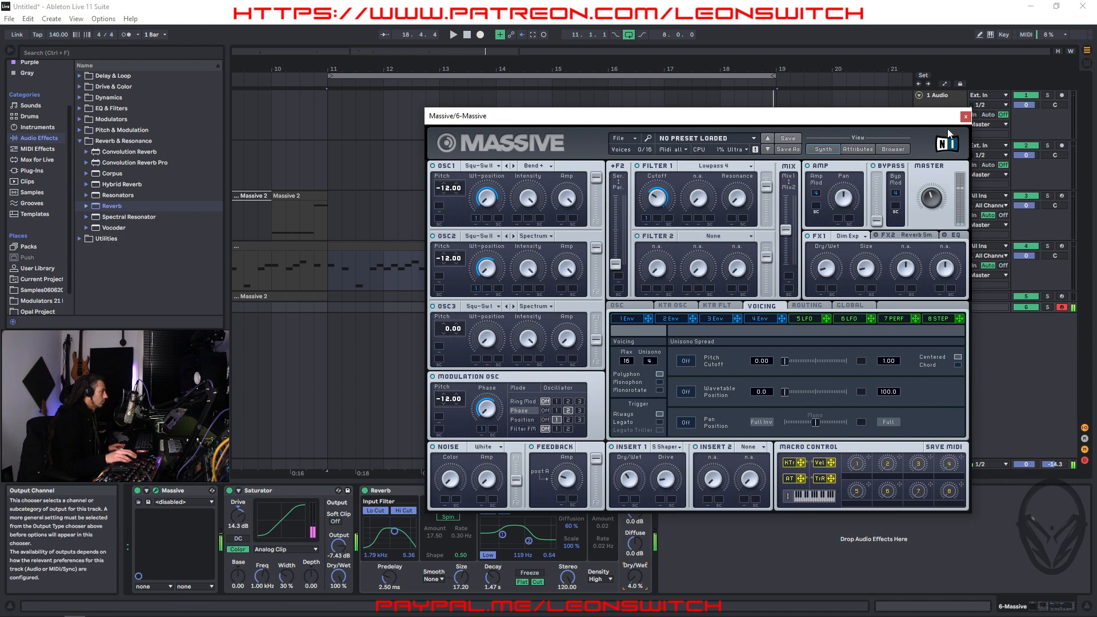
pyautogui.click(965, 117)
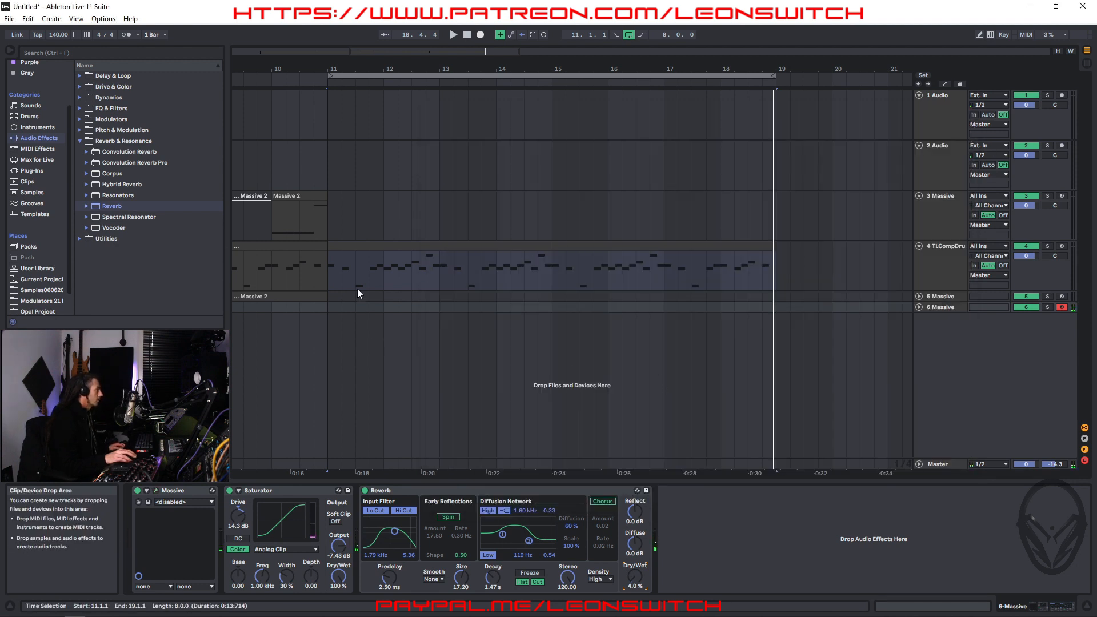
# Insert an empty MIDI clip on the 6 Massive track across the eight-bar loop from bar 11 to 19
pyautogui.moveTo(328, 306); pyautogui.dragTo(380, 307)
pyautogui.moveTo(453, 306); pyautogui.dragTo(762, 321)
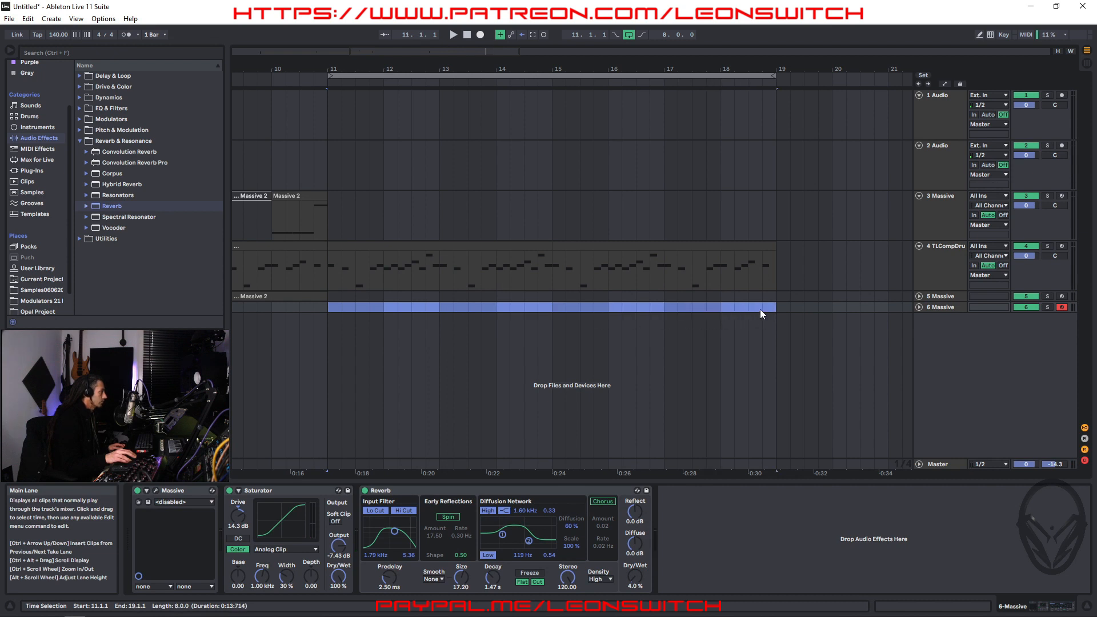
pyautogui.rightClick(760, 309)
pyautogui.click(787, 389)
# Record the bass notes on the 6 Massive track over the looped drums
pyautogui.press('space')
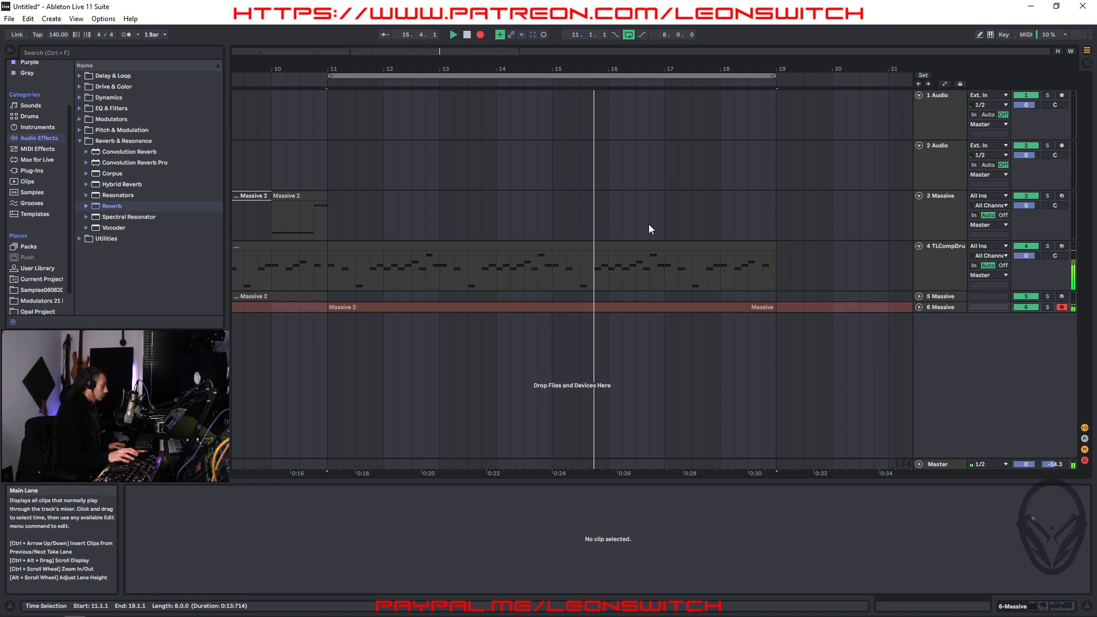
pyautogui.press('space')
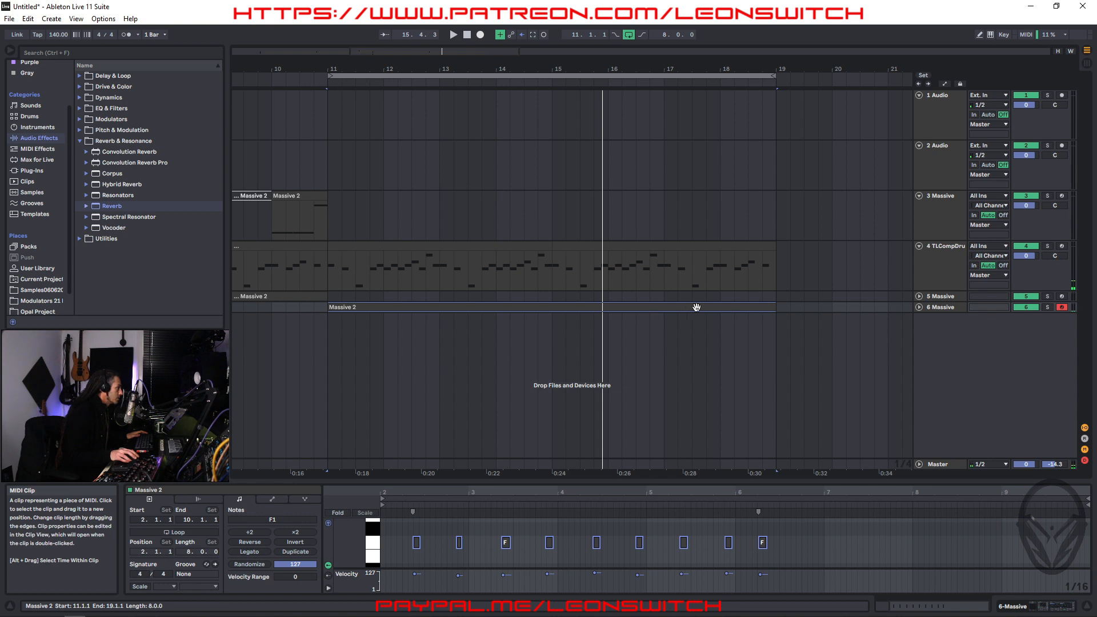
# Shorten the clip on the 6 Massive track to end at bar 15 and consolidate it into a four-bar clip
pyautogui.moveTo(756, 309); pyautogui.dragTo(552, 309)
pyautogui.rightClick(550, 312)
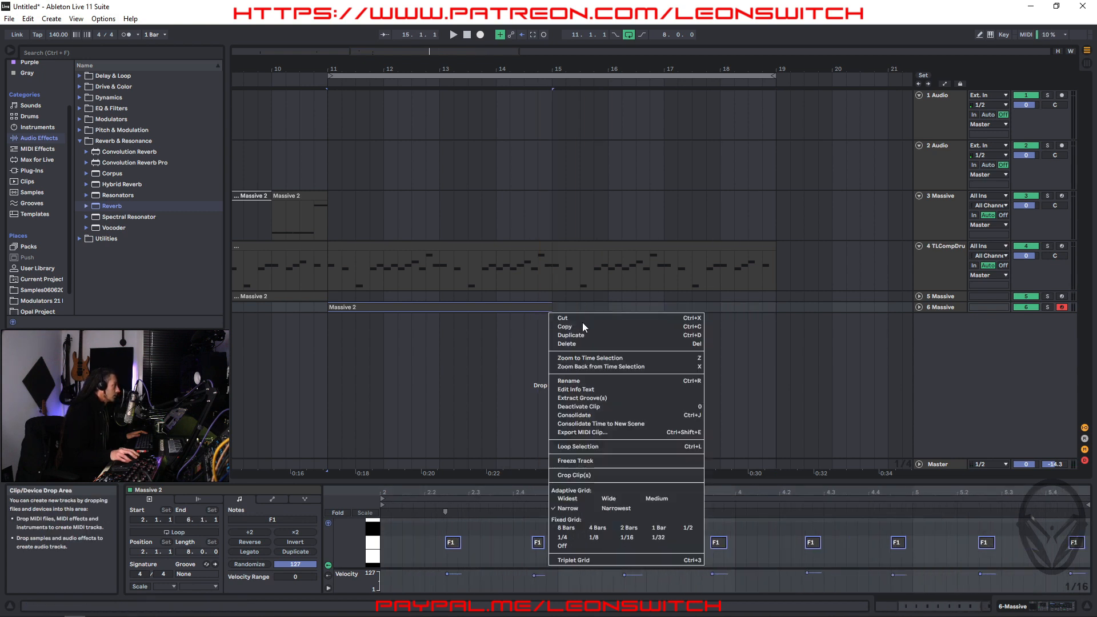
pyautogui.click(601, 414)
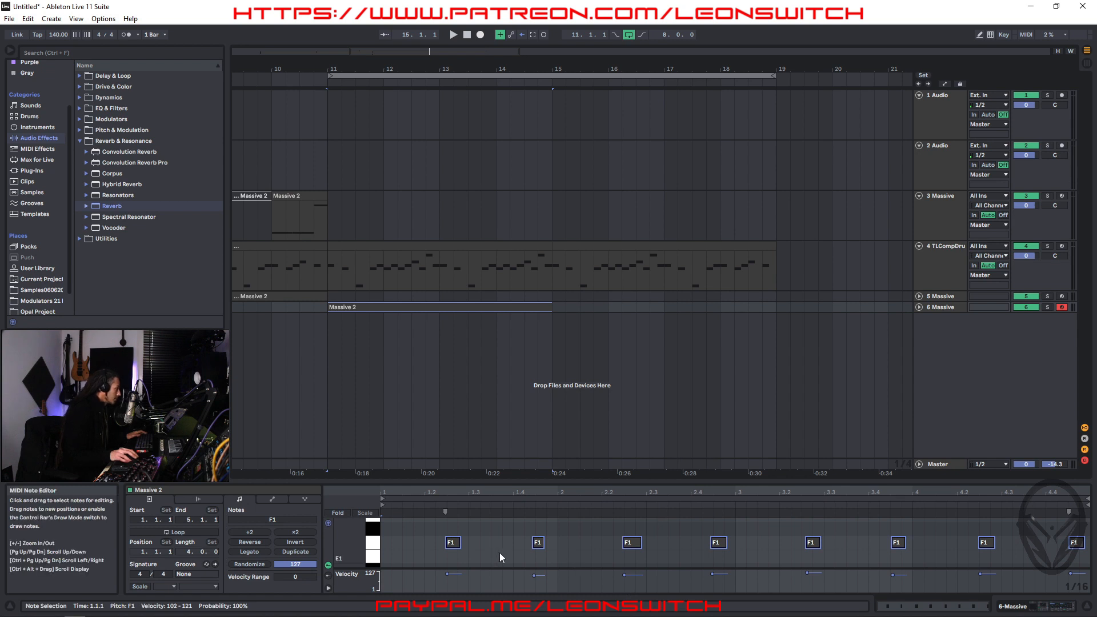
# Set the note grid to a fixed 1/8 and quantize the F1 bass notes
pyautogui.rightClick(793, 553)
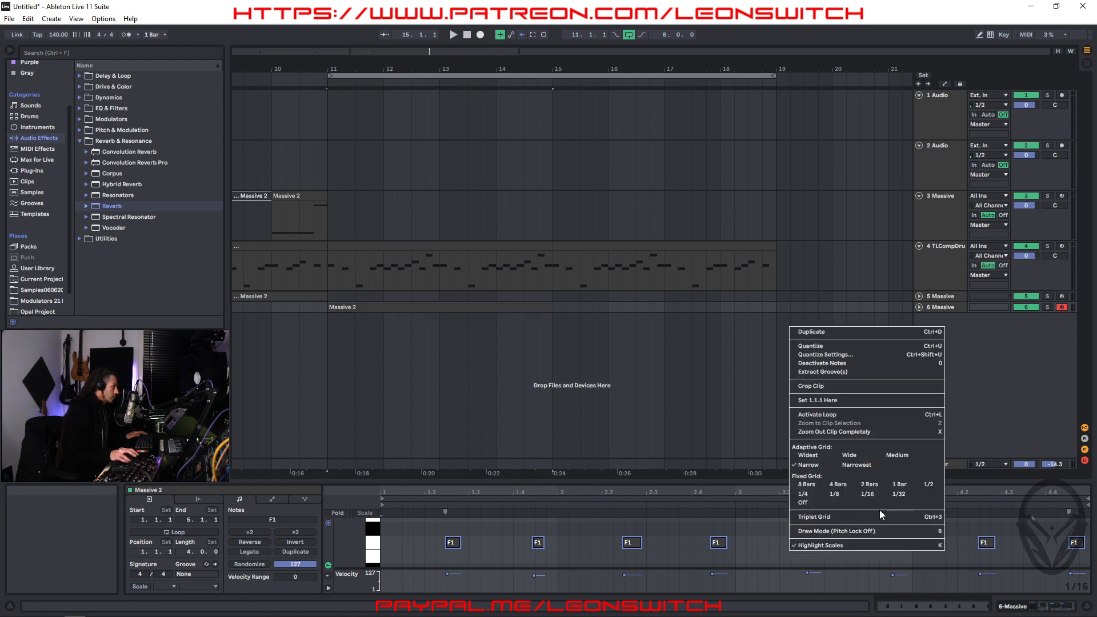
pyautogui.click(849, 495)
pyautogui.rightClick(776, 554)
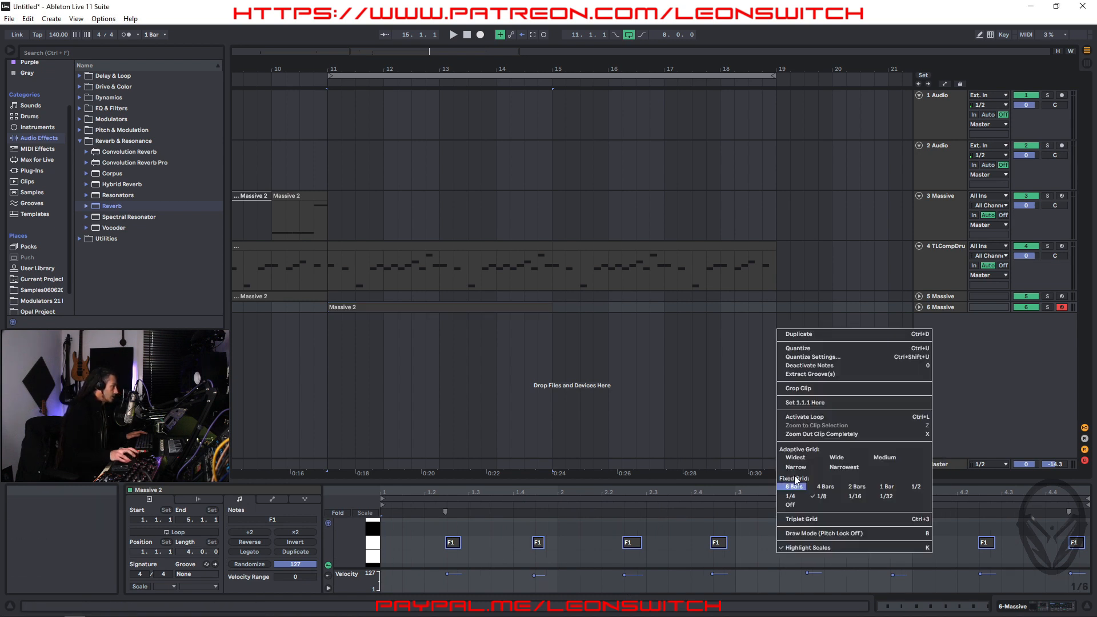
pyautogui.click(807, 349)
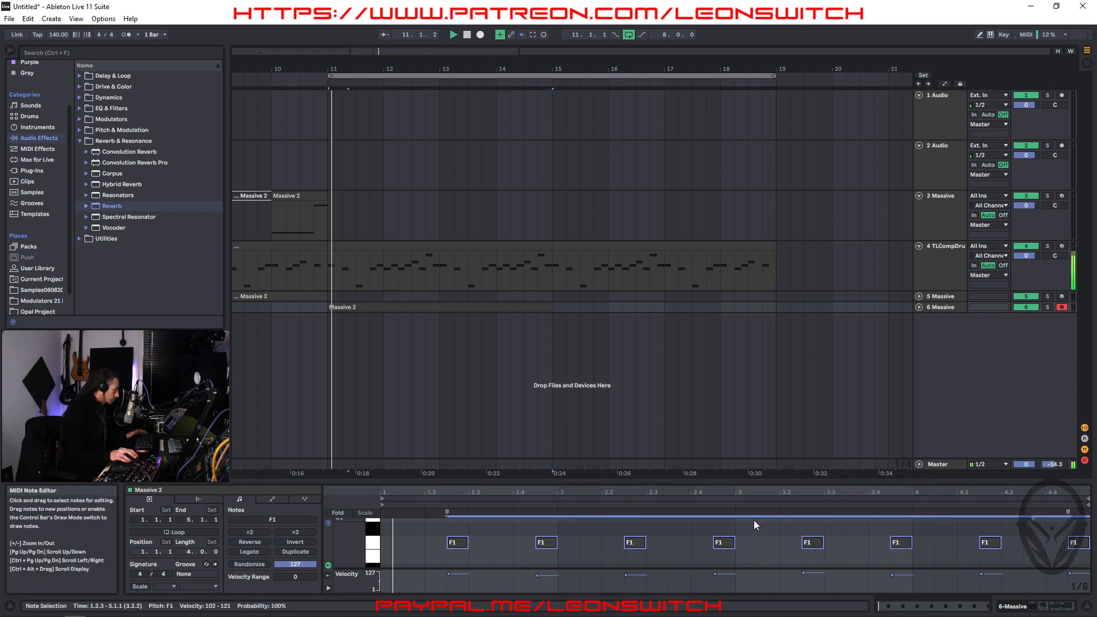
# Move every second F1 note in the clip one beat earlier to form pairs of notes
pyautogui.click(757, 555)
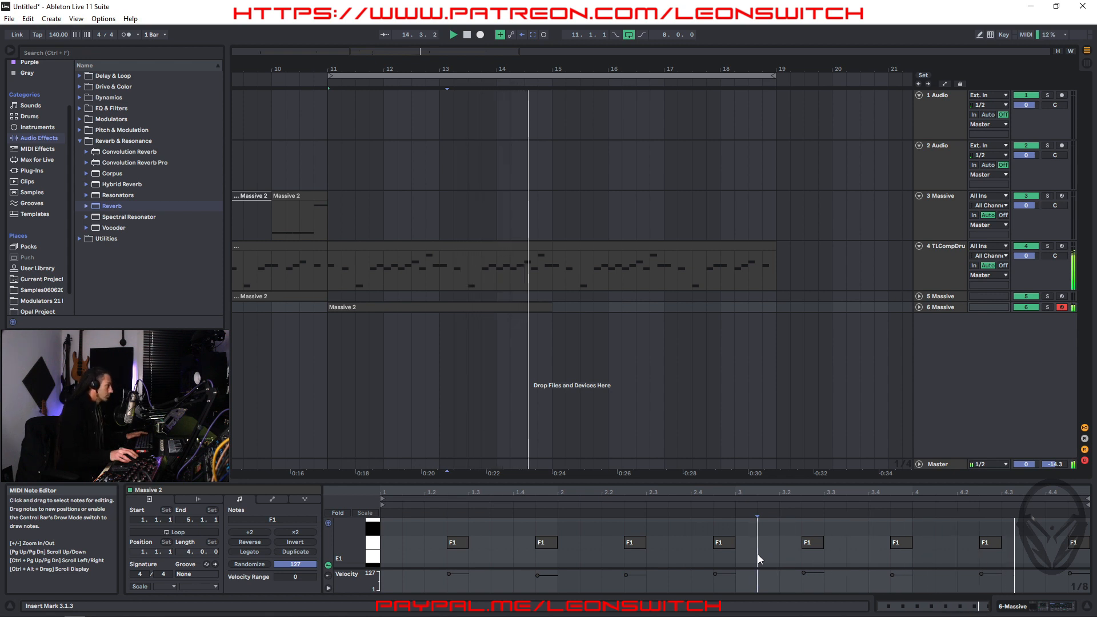
pyautogui.press('space')
pyautogui.click(544, 543)
pyautogui.keyDown('shift'); pyautogui.click(731, 543); pyautogui.keyUp('shift')
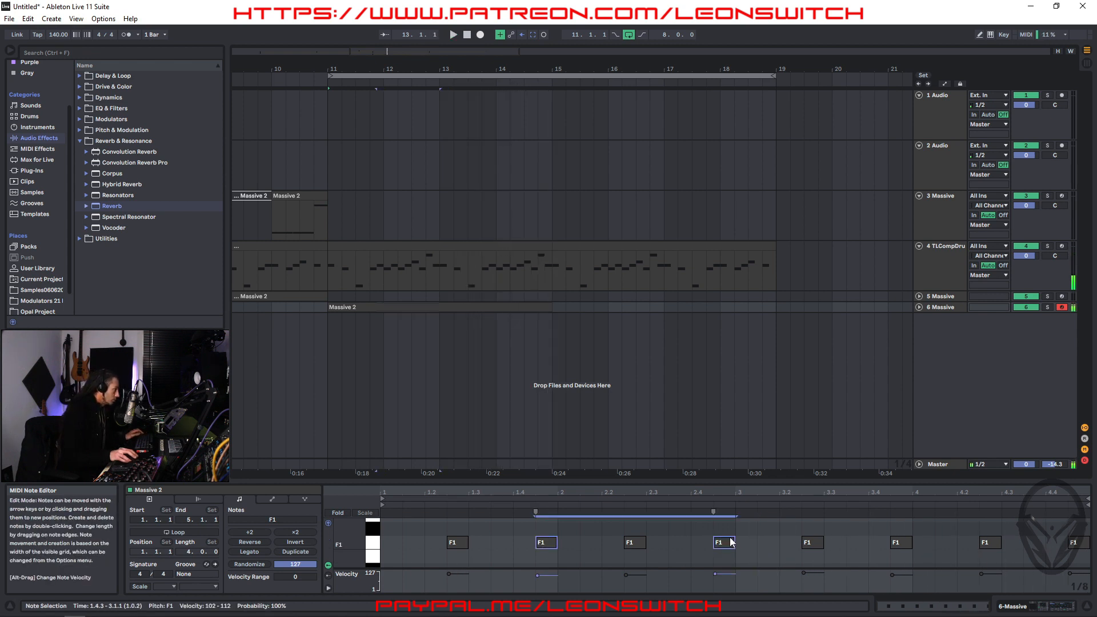
pyautogui.keyDown('shift'); pyautogui.click(912, 543); pyautogui.keyUp('shift')
pyautogui.keyDown('shift'); pyautogui.click(1070, 542); pyautogui.keyUp('shift')
pyautogui.press('Left')
pyautogui.press('Left')
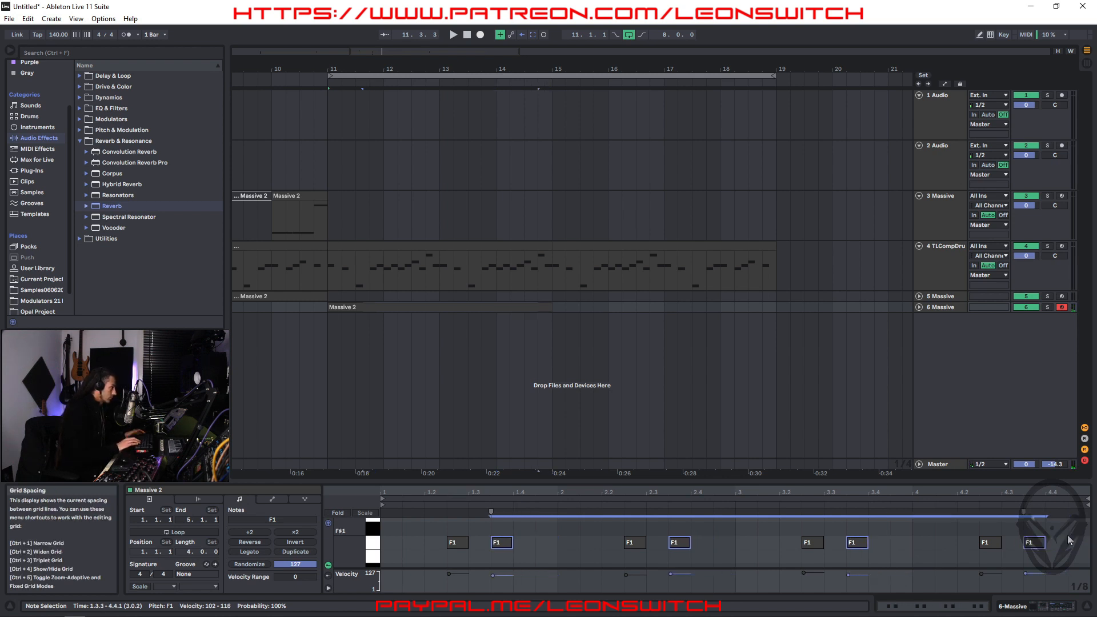
# Shift all the F1 notes one beat later, starting at 1.3.3, and play them against the drums
pyautogui.press('space')
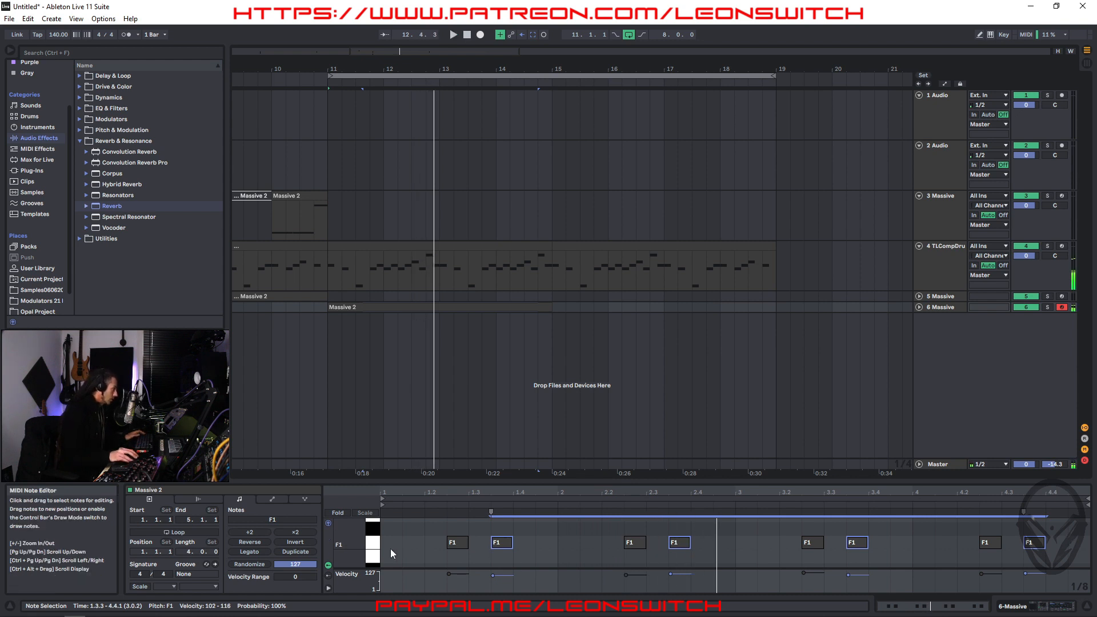
pyautogui.press('space')
pyautogui.hotkey('ctrl', 'a')
pyautogui.press('Right')
pyautogui.press('space')
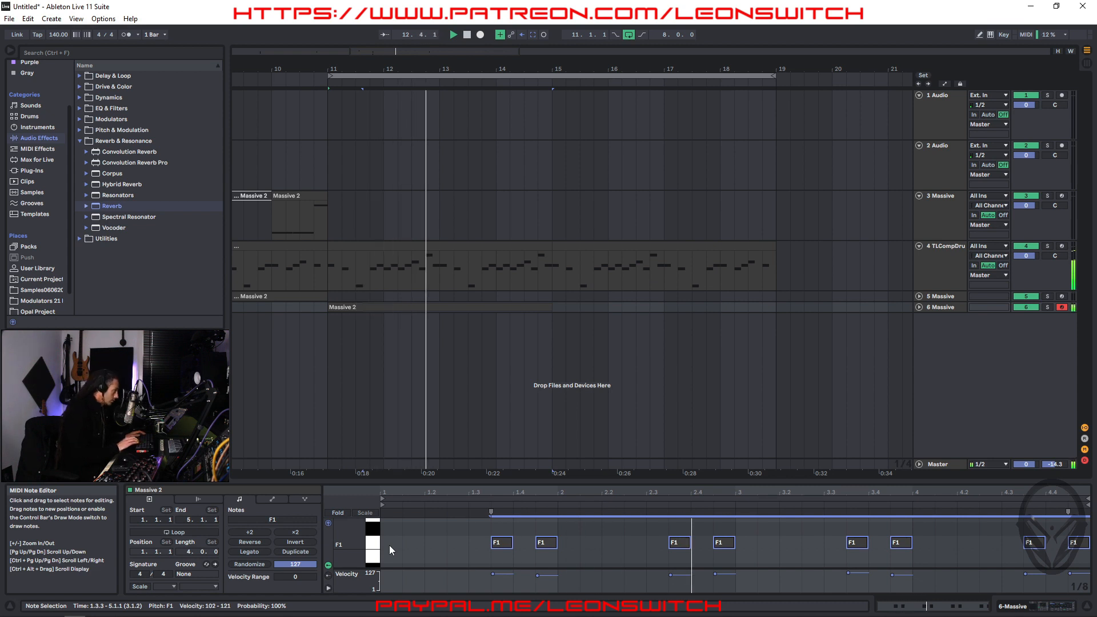
# Try the whole F1 pattern one further beat later against the drums, and shift it back to 1.3.3
pyautogui.press('space')
pyautogui.press('Right')
pyautogui.press('space')
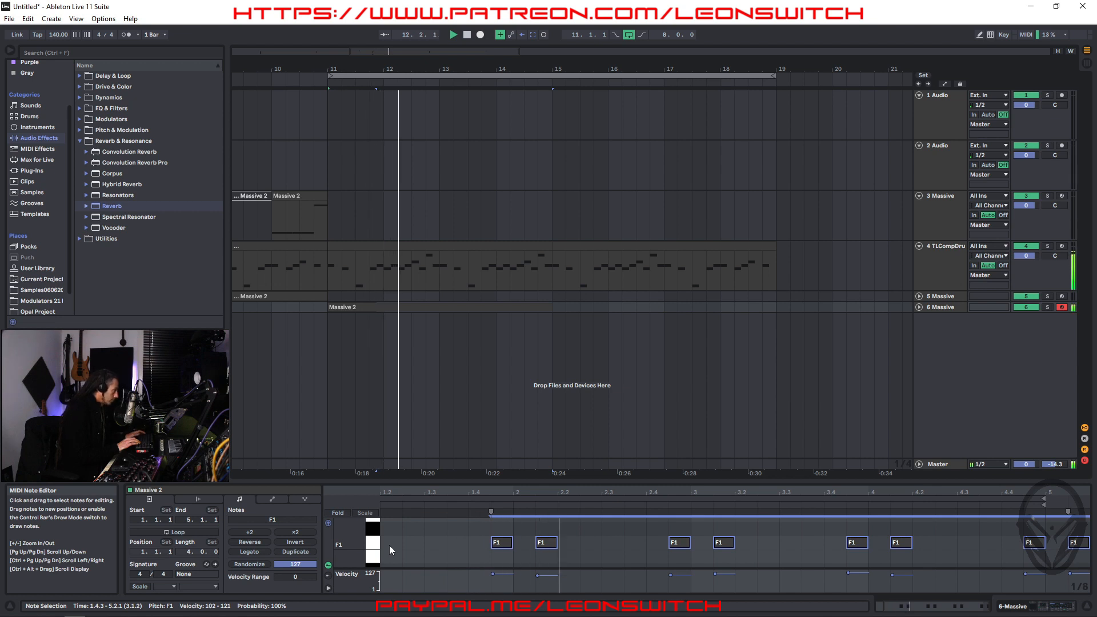
pyautogui.press('Left')
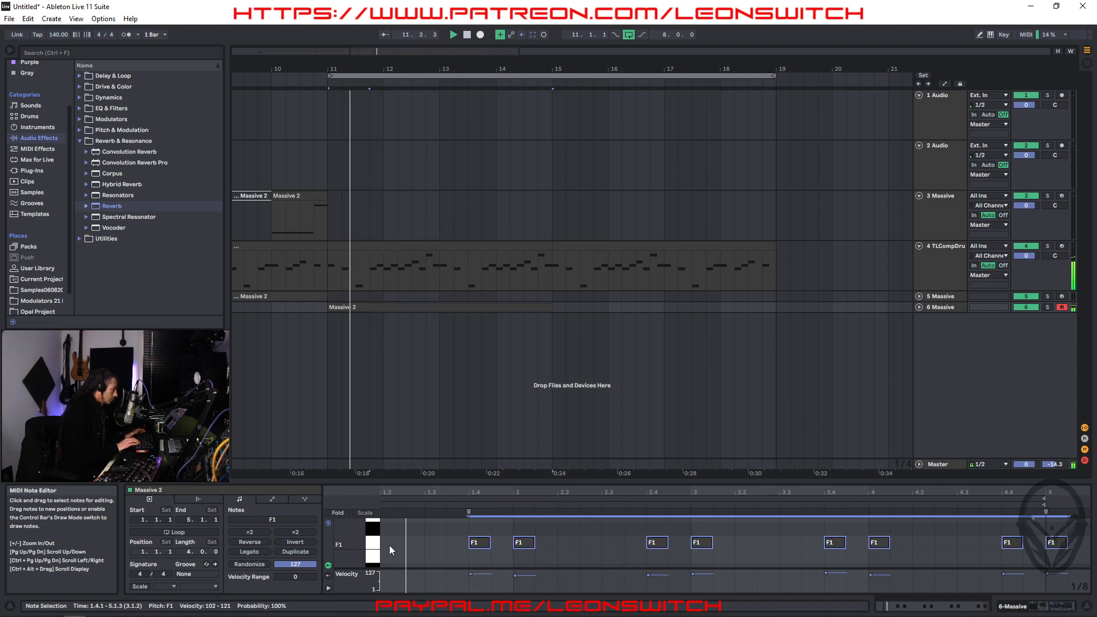
pyautogui.press('Left')
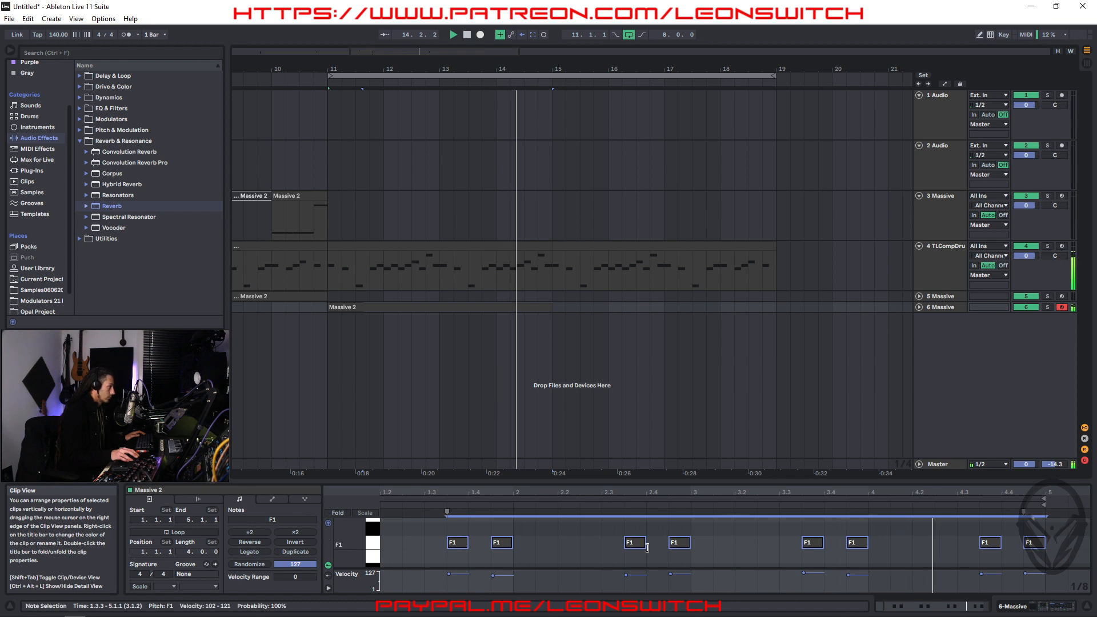
# Crop the four-bar clip on the 6 Massive track and duplicate it to fill bars 15 to 19
pyautogui.rightClick(587, 532)
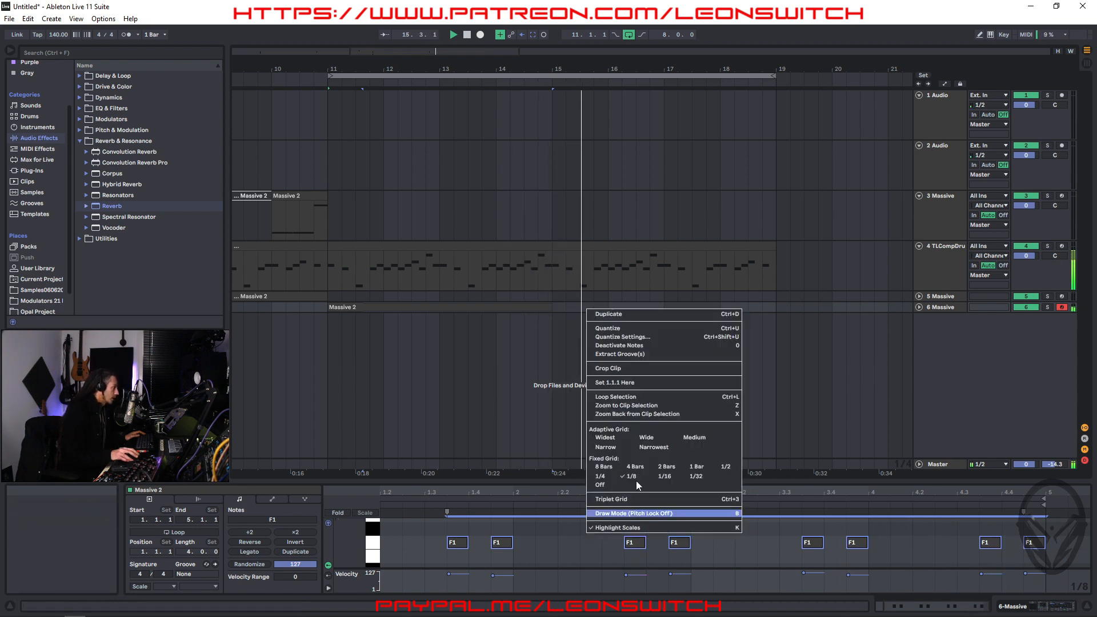
pyautogui.click(651, 370)
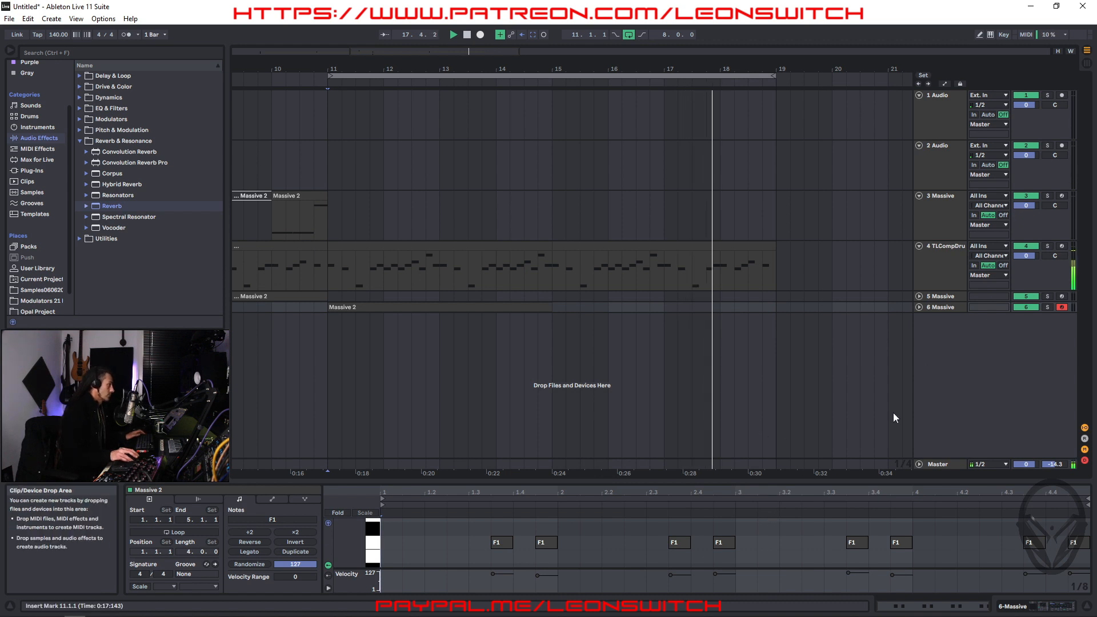
pyautogui.click(534, 309)
pyautogui.hotkey('ctrl', 'd')
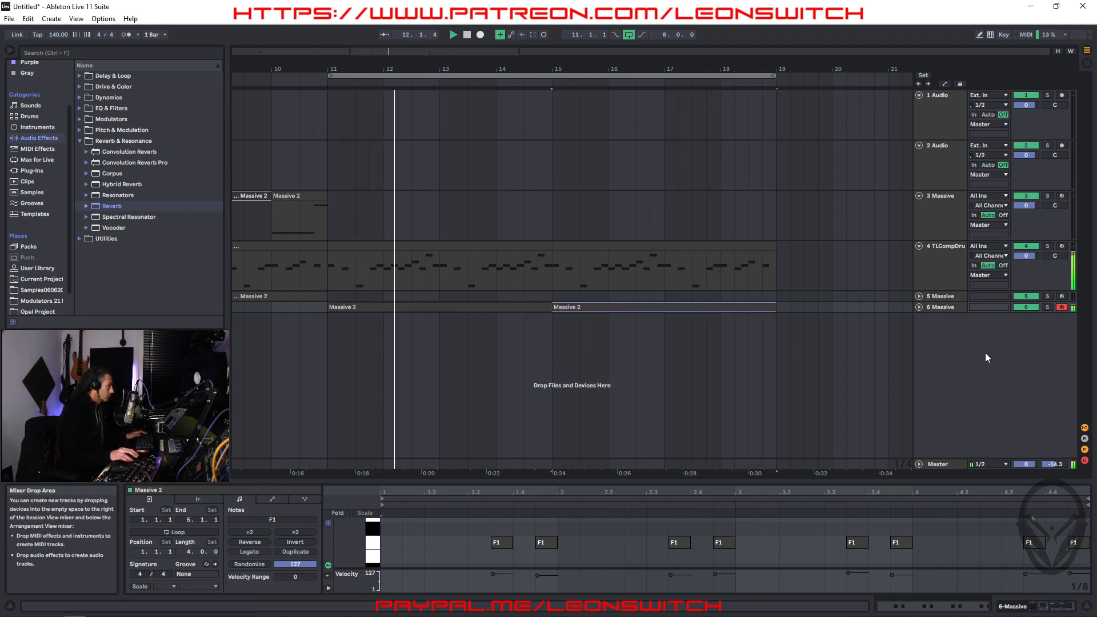
# Duplicate the 6 Massive track with its effects as 7 Massive and clear the copied clips from it
pyautogui.click(946, 307)
pyautogui.doubleClick(946, 308)
pyautogui.press('space')
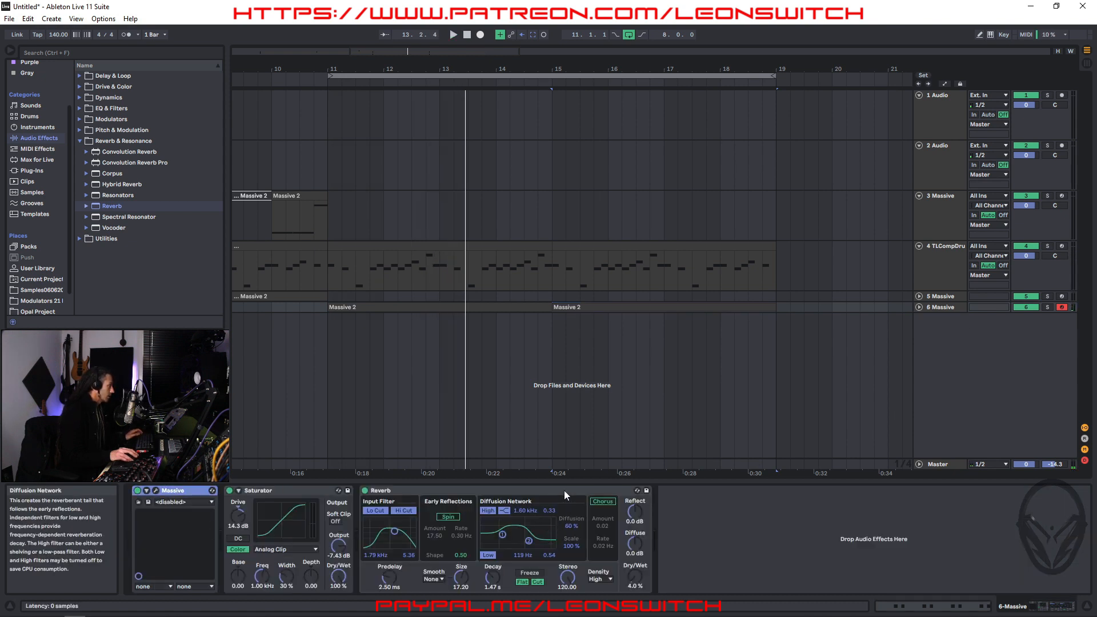
pyautogui.hotkey('ctrl', 'a')
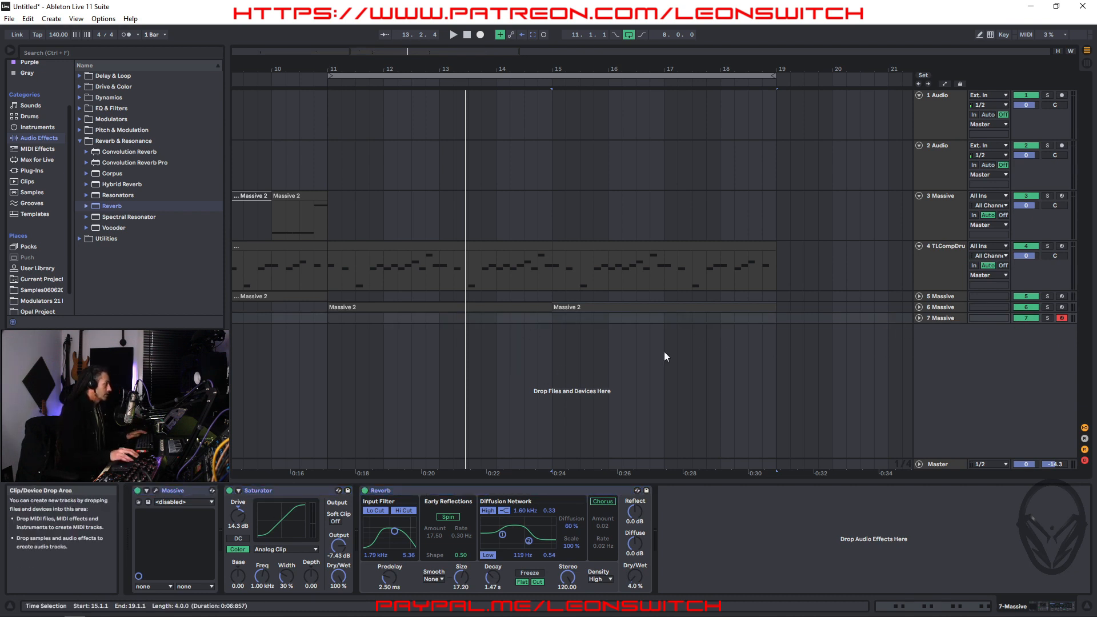
pyautogui.click(954, 320)
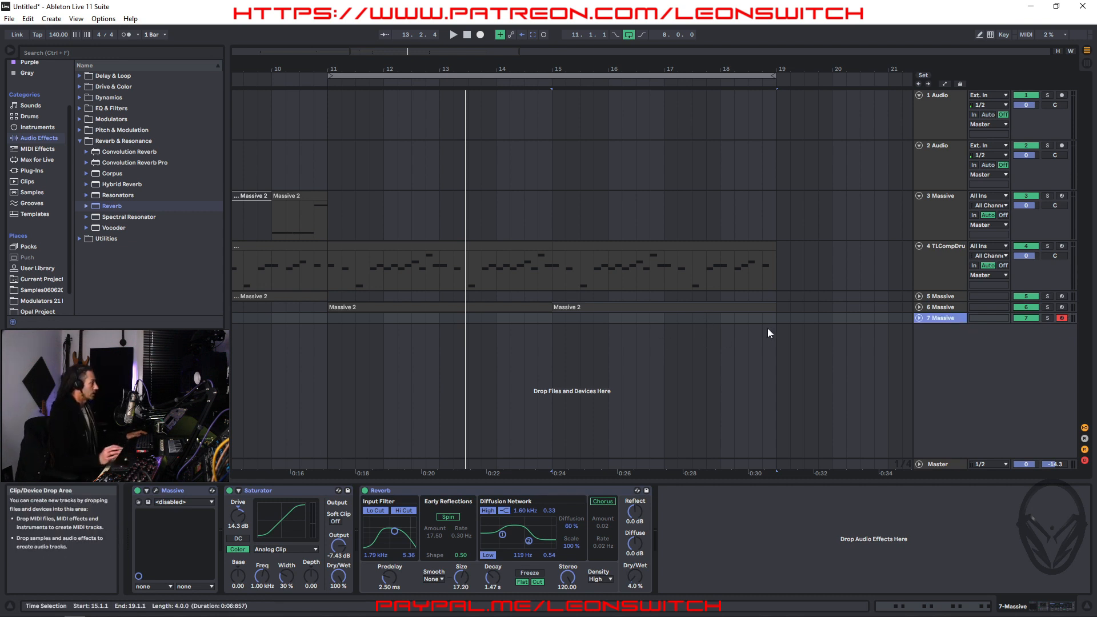
# Raise the 7 Massive track's Reverb to 24% Dry/Wet and 8.19 s Decay while the loop plays
pyautogui.press('space')
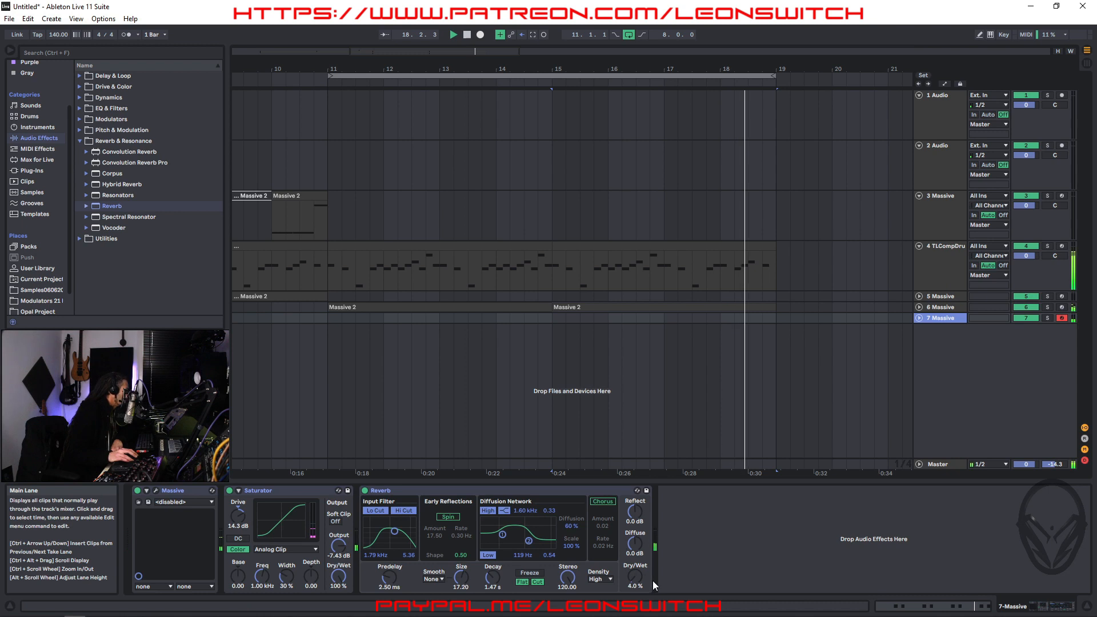
pyautogui.moveTo(635, 576); pyautogui.dragTo(635, 566)
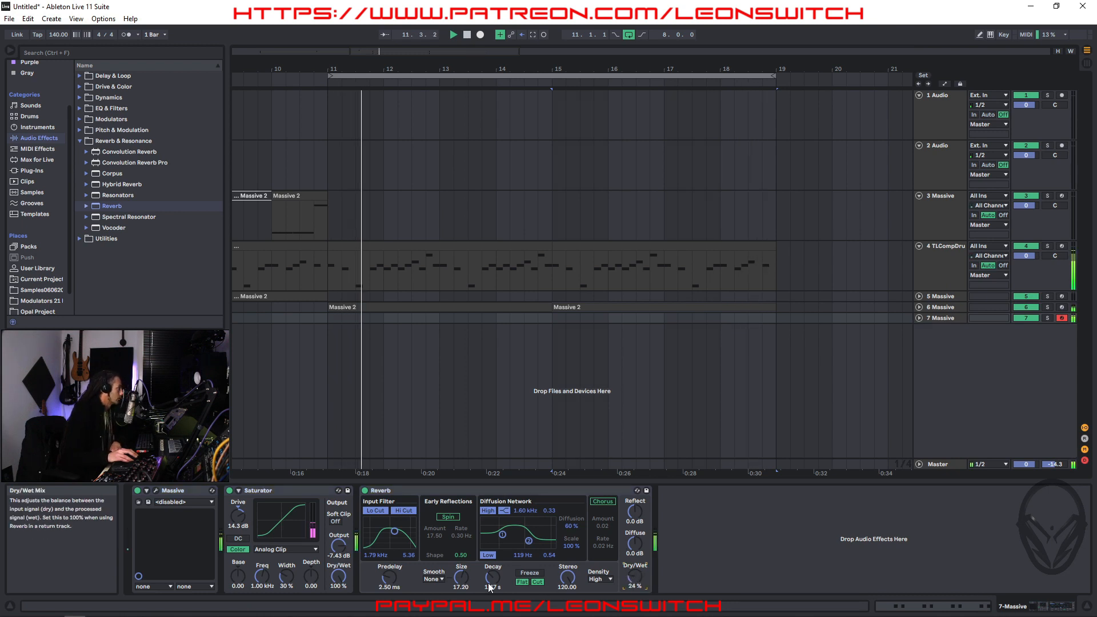
pyautogui.moveTo(492, 581); pyautogui.dragTo(492, 561)
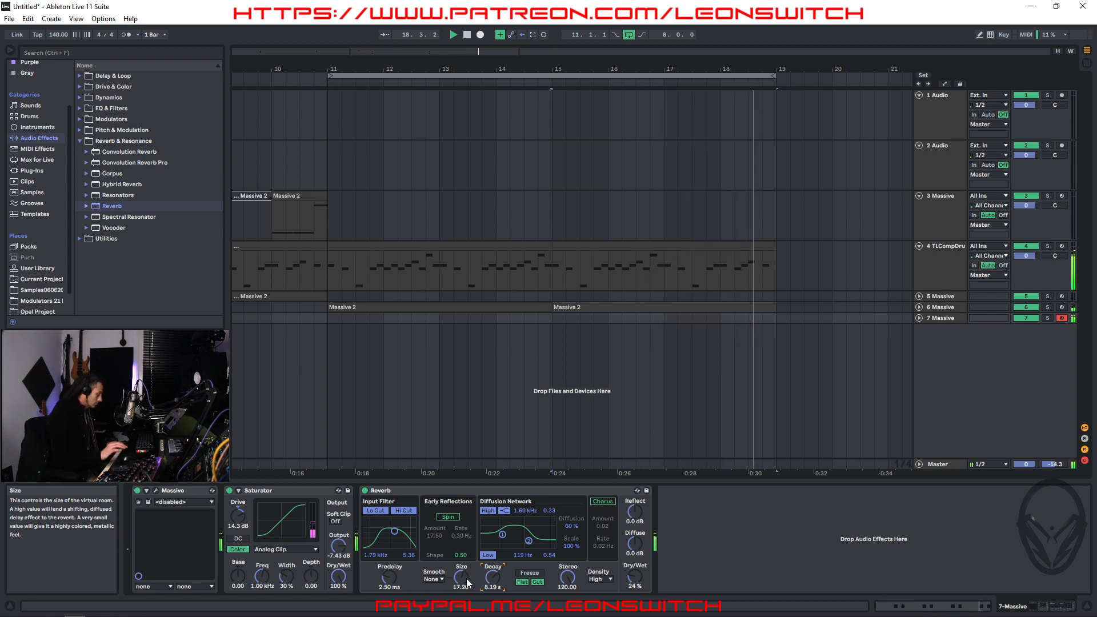
# Open Massive on track 7 and change the wavetables to Plysaw II on OSC1 and Math III on OSC2
pyautogui.click(157, 490)
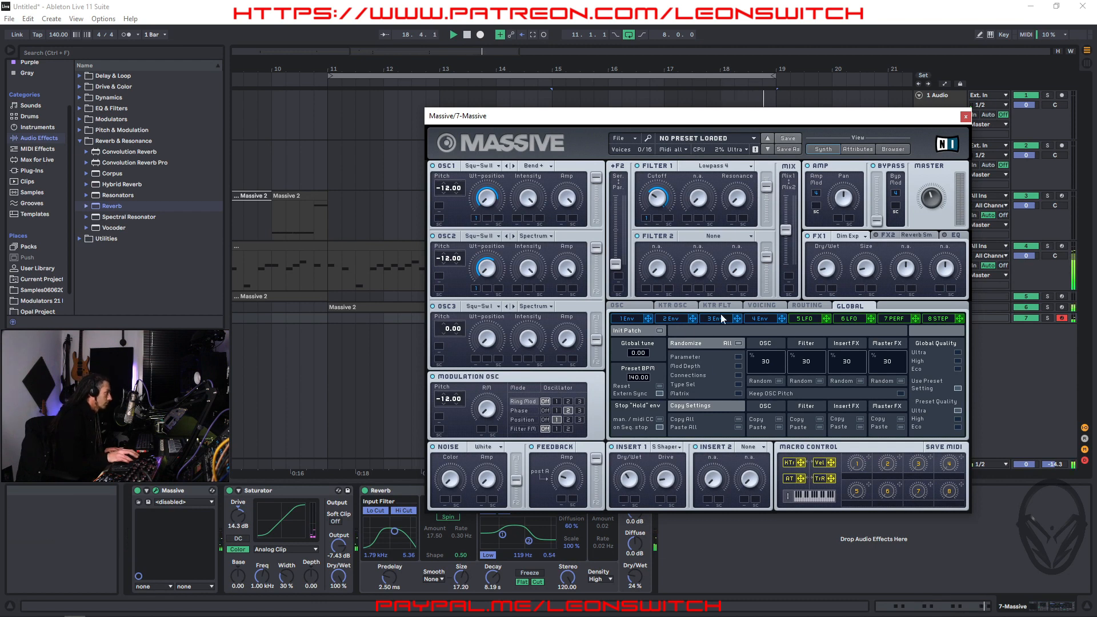
pyautogui.click(514, 166)
pyautogui.click(514, 166)
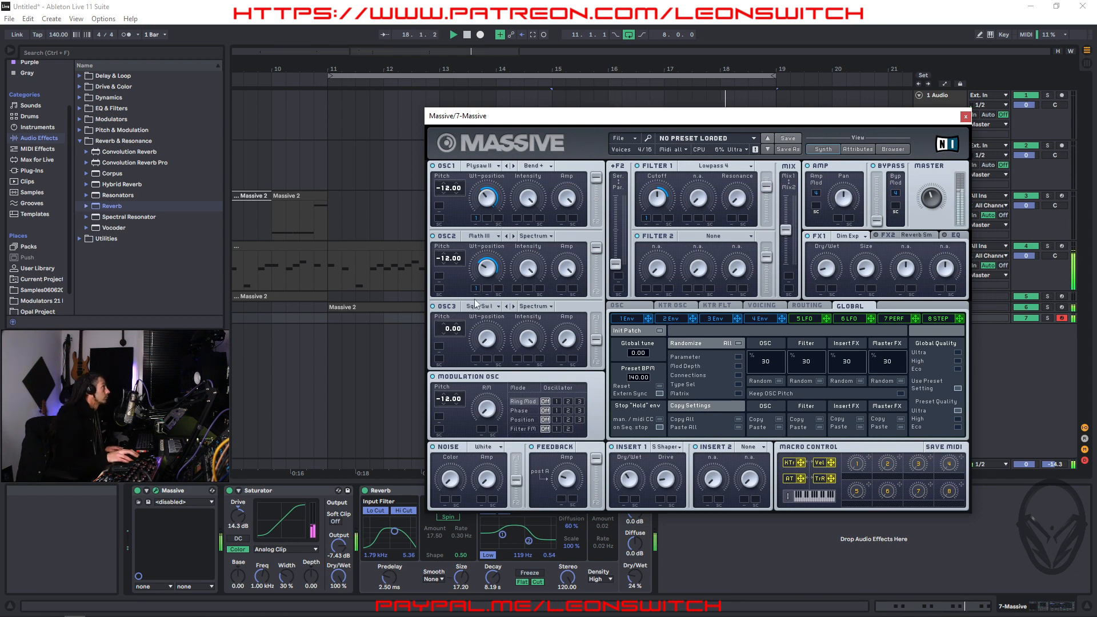
# Record F2 notes on the 7 Massive track across bars 11 to 19 and show the recorded clip's notes without the Massive window
pyautogui.press('F9')
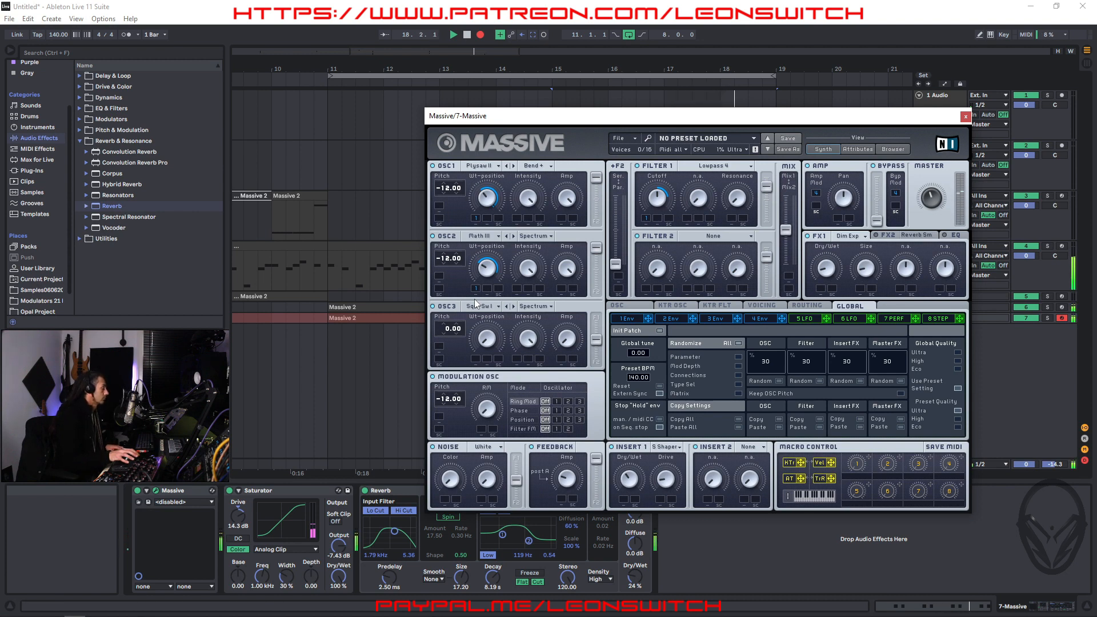
pyautogui.press('F9')
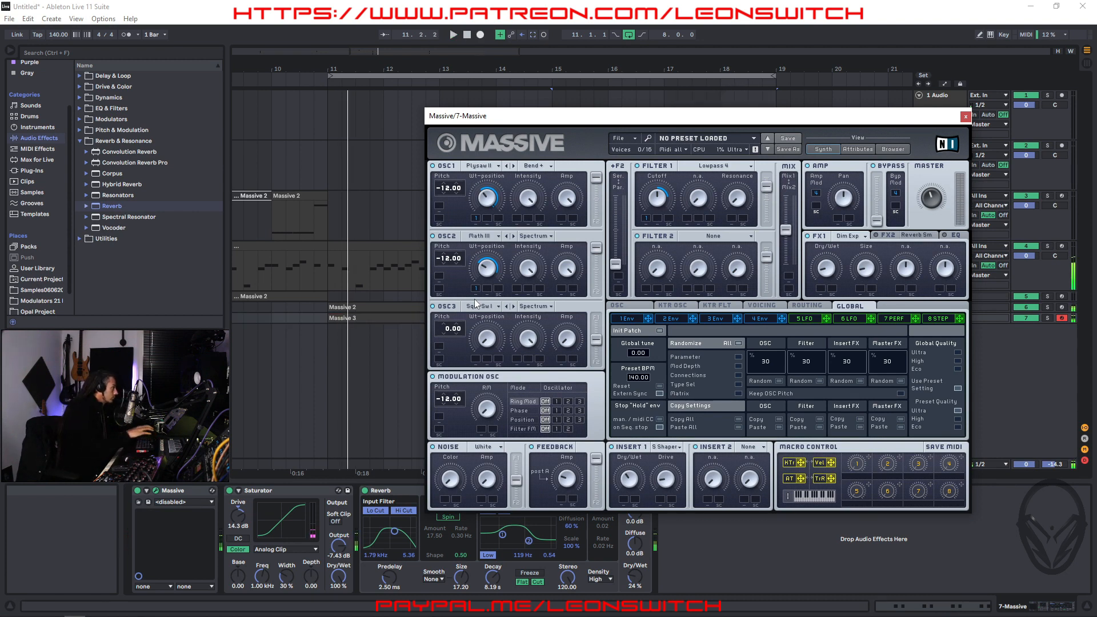
pyautogui.doubleClick(344, 318)
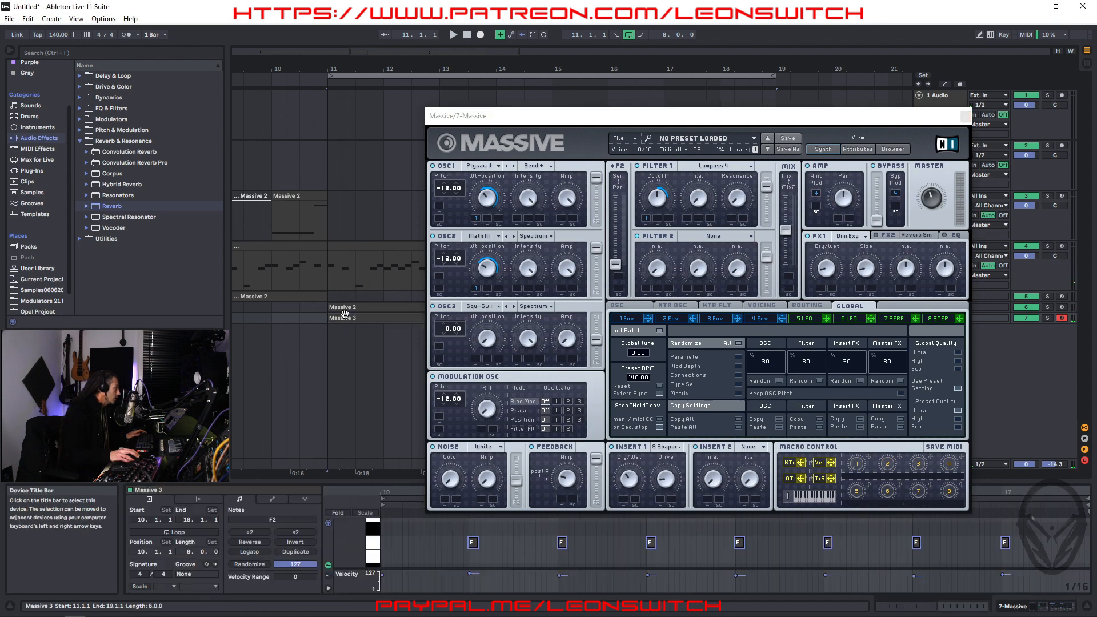
pyautogui.click(965, 117)
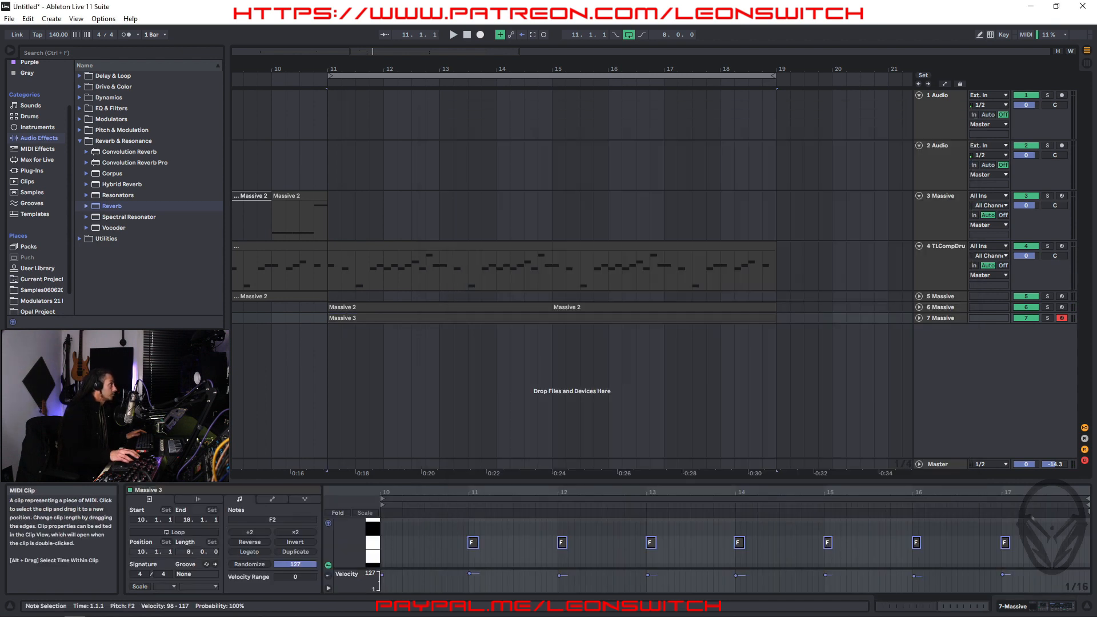
# Set the Massive 3 clip's grid to a fixed 1/8 and quantize its F2 notes
pyautogui.rightClick(622, 554)
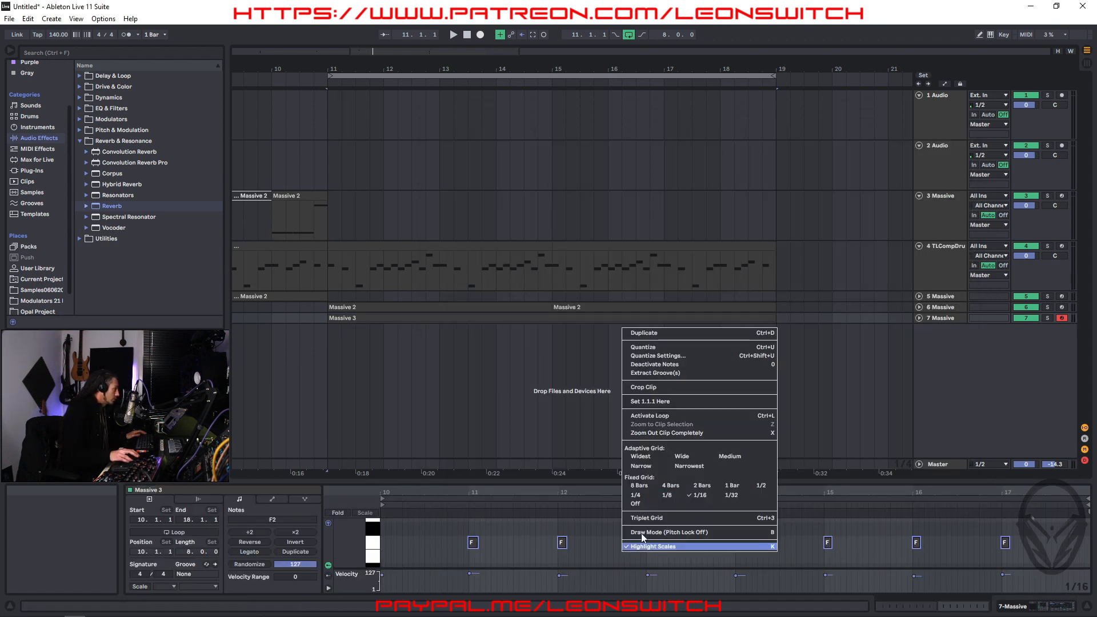
pyautogui.click(667, 496)
pyautogui.rightClick(629, 538)
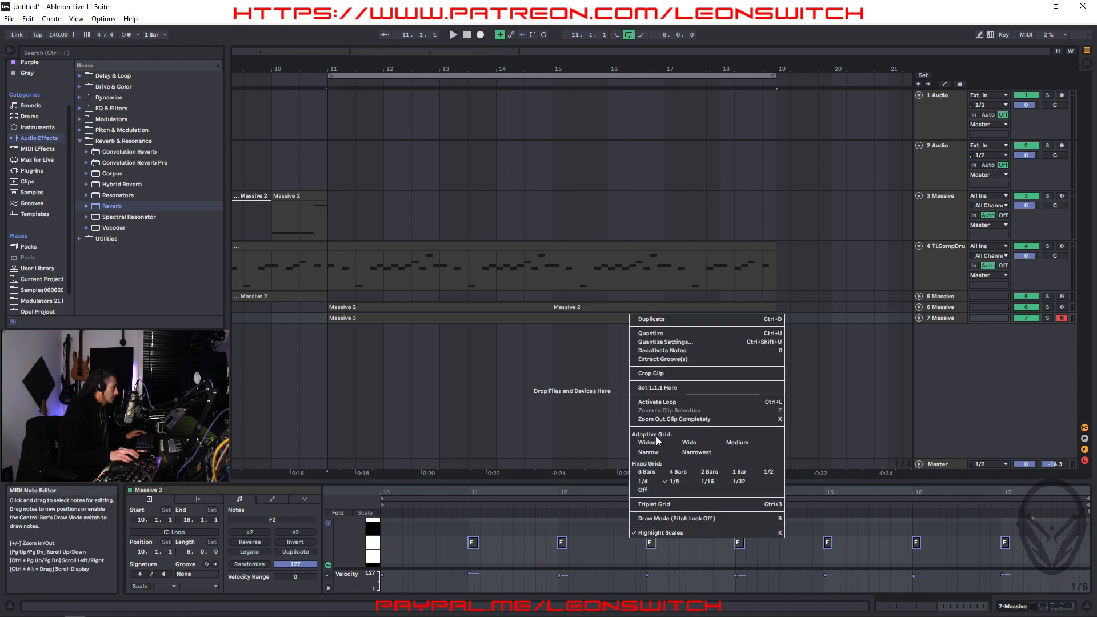
pyautogui.click(679, 331)
pyautogui.doubleClick(508, 556)
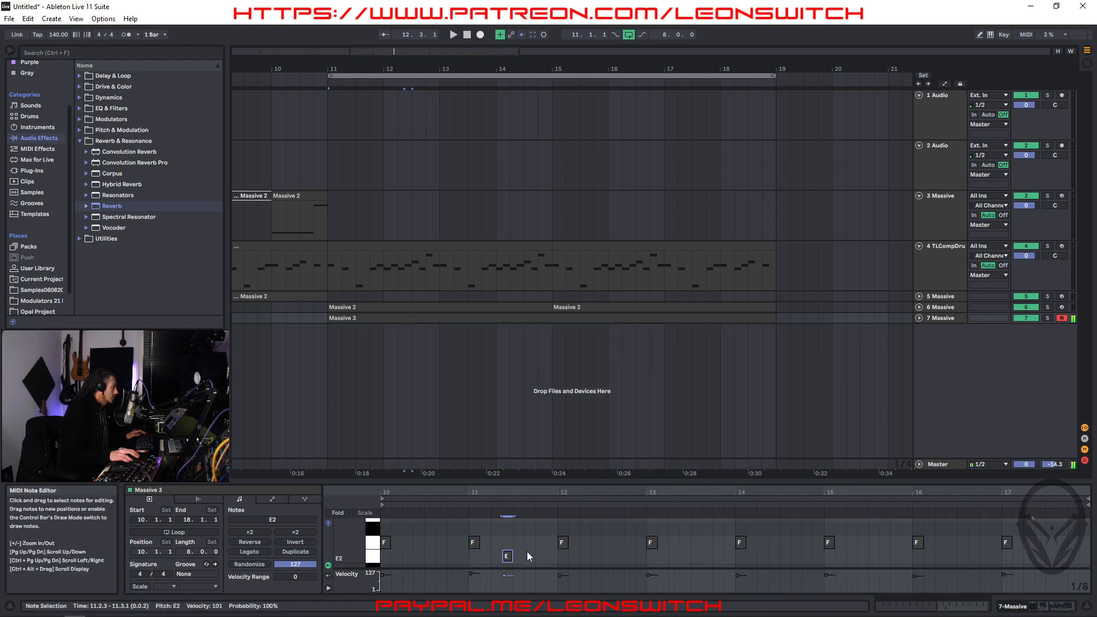
pyautogui.doubleClick(507, 556)
pyautogui.press('space')
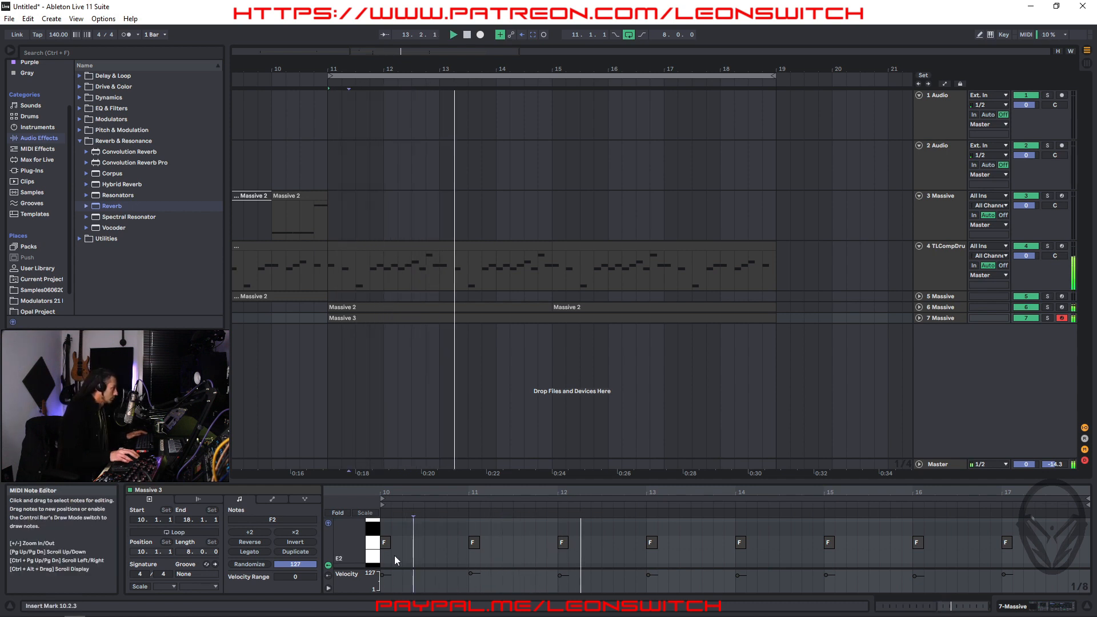
pyautogui.click(373, 547)
pyautogui.press('space')
pyautogui.press('Right')
pyautogui.press('Left')
# Crop the Massive 3 clip and shift all its F2 notes an eighth note later
pyautogui.rightClick(667, 517)
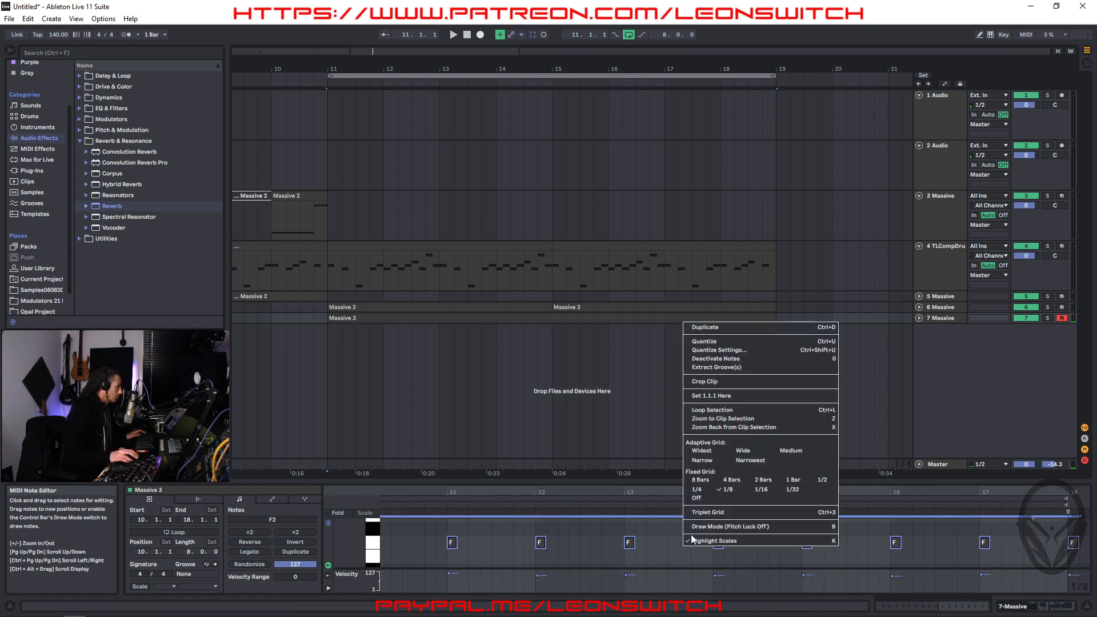
pyautogui.click(744, 383)
pyautogui.hotkey('ctrl', 'a')
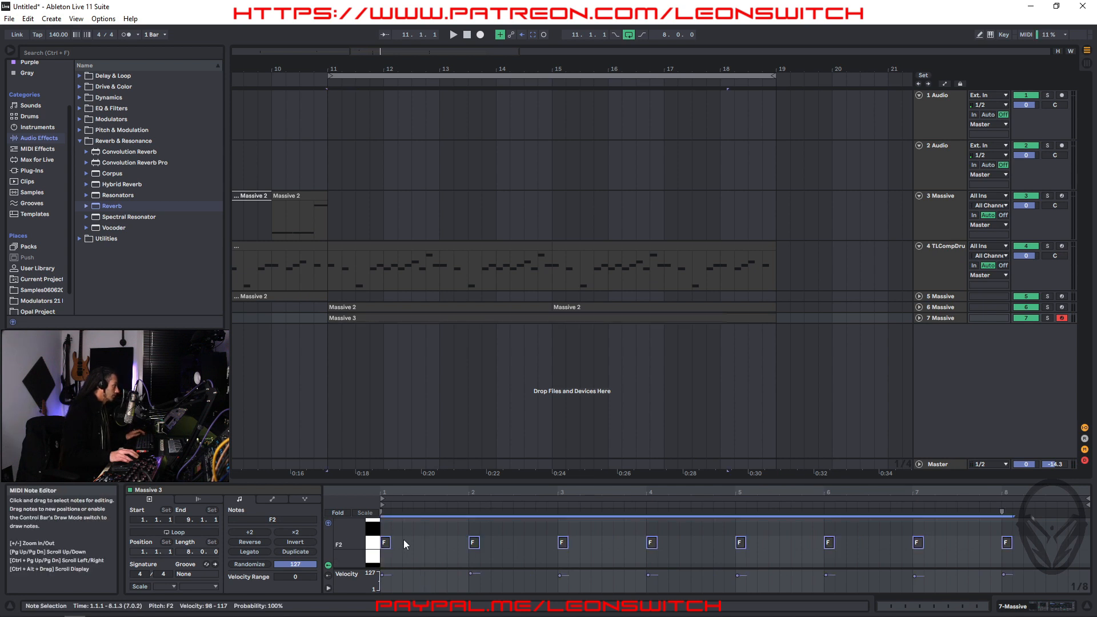
pyautogui.press('Right')
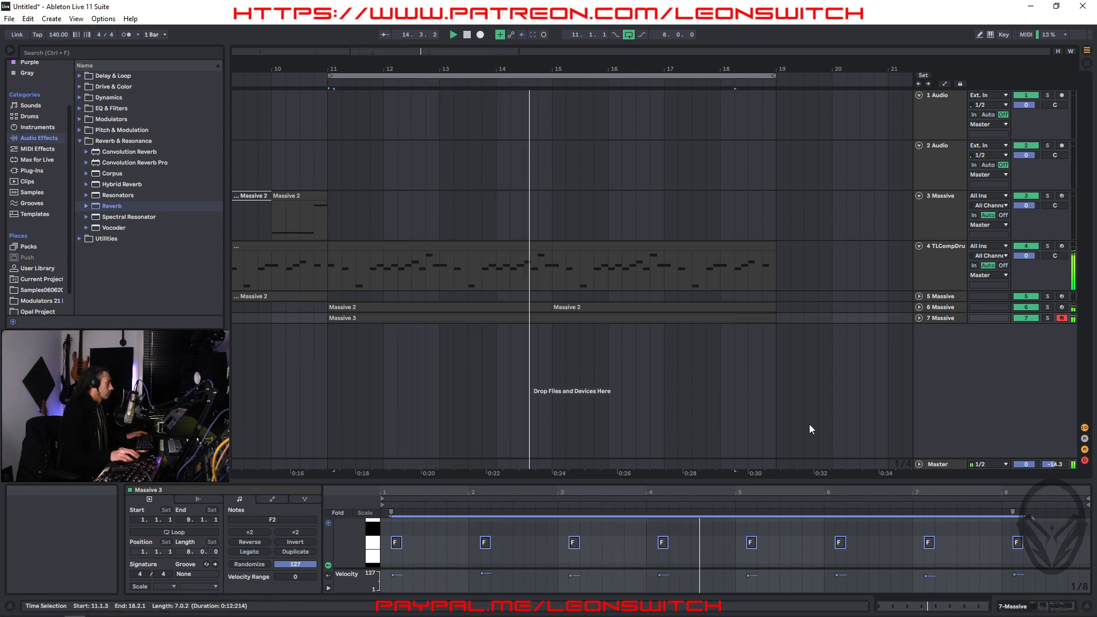
# Open Massive on track 7 and set the Reverb's decay time to 3.16 s
pyautogui.click(947, 317)
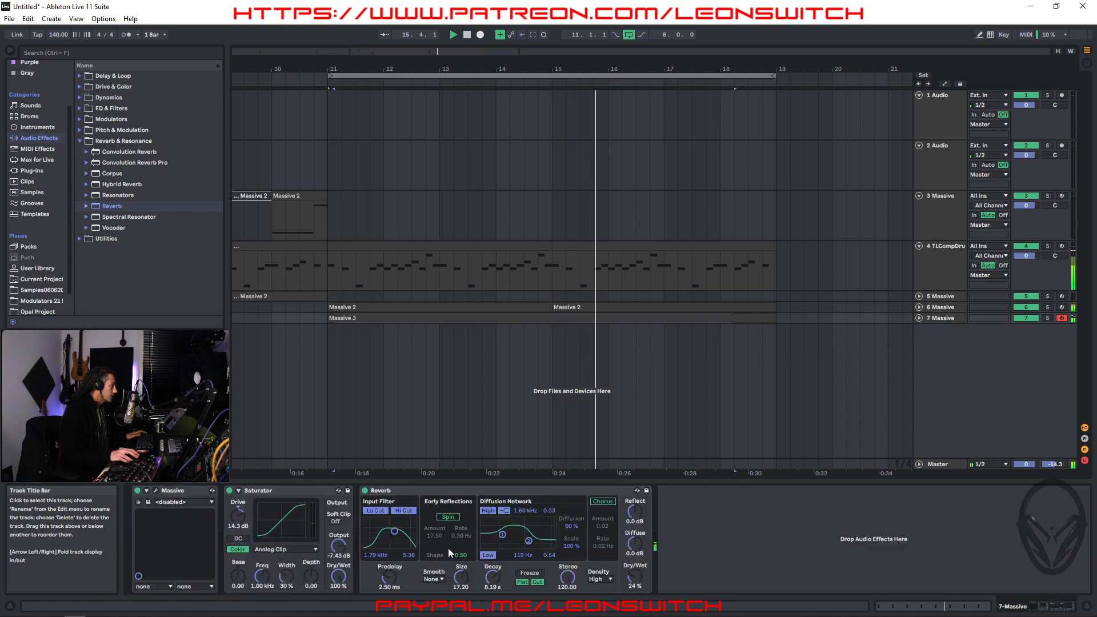
pyautogui.click(156, 491)
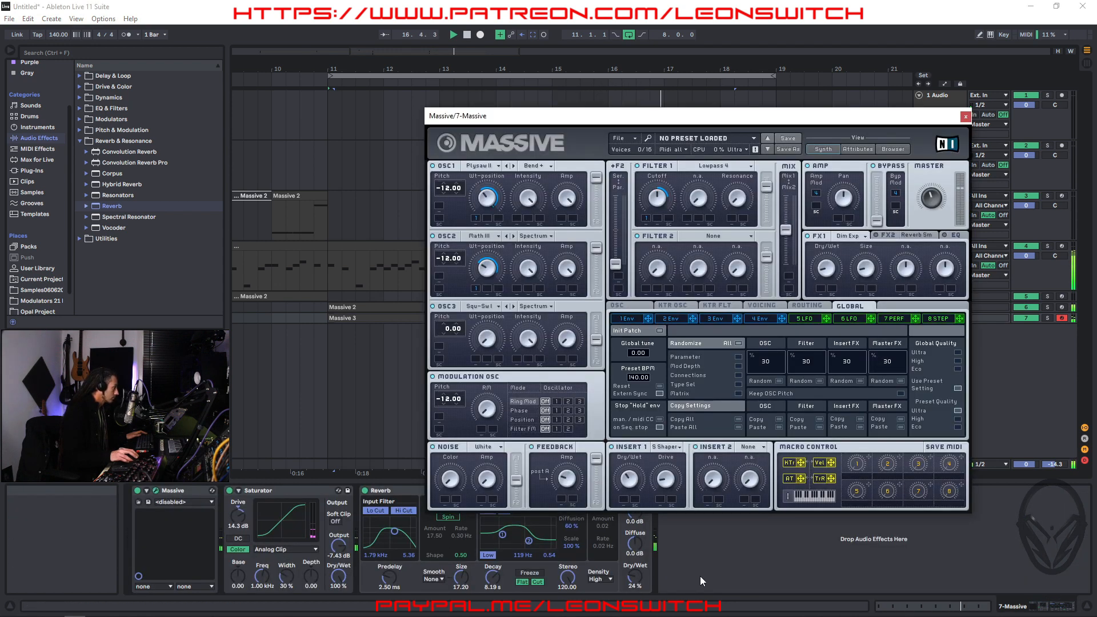
pyautogui.moveTo(493, 577); pyautogui.dragTo(493, 587)
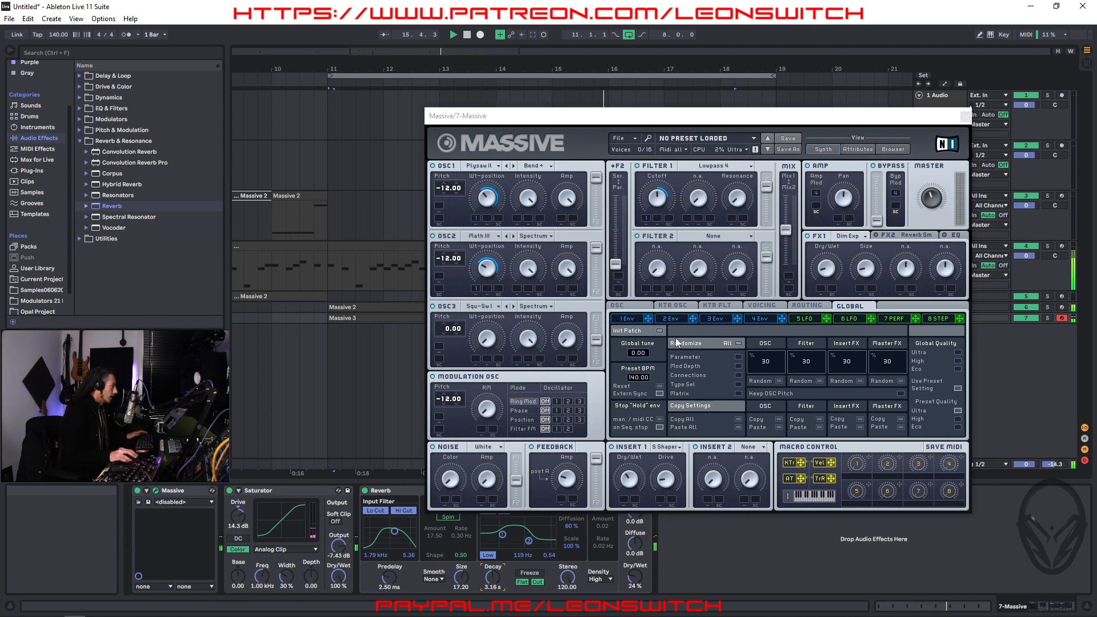
# Reshape Massive's envelope 1 with a lower attack level and short attack, switch the modulation oscillator to Phase, and close the plug-in window
pyautogui.click(625, 318)
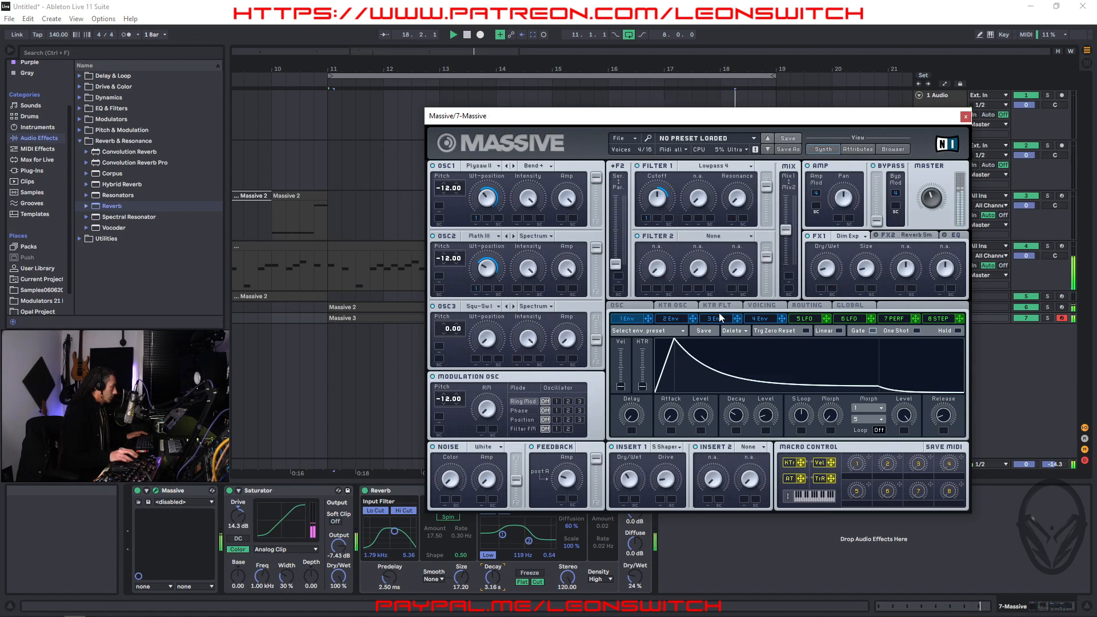
pyautogui.click(765, 320)
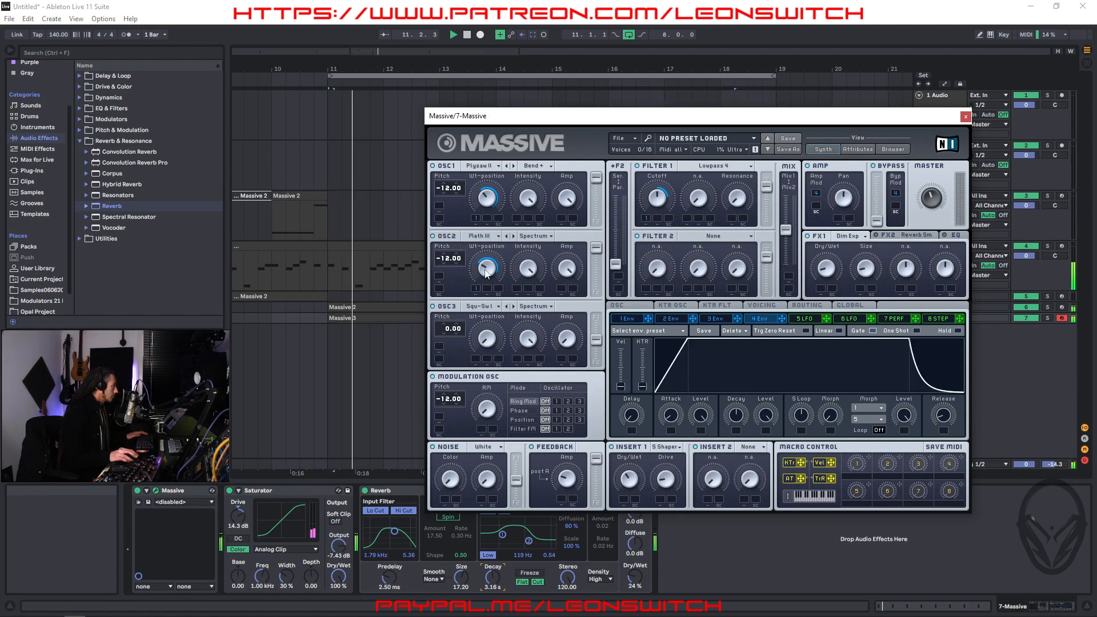
pyautogui.click(623, 319)
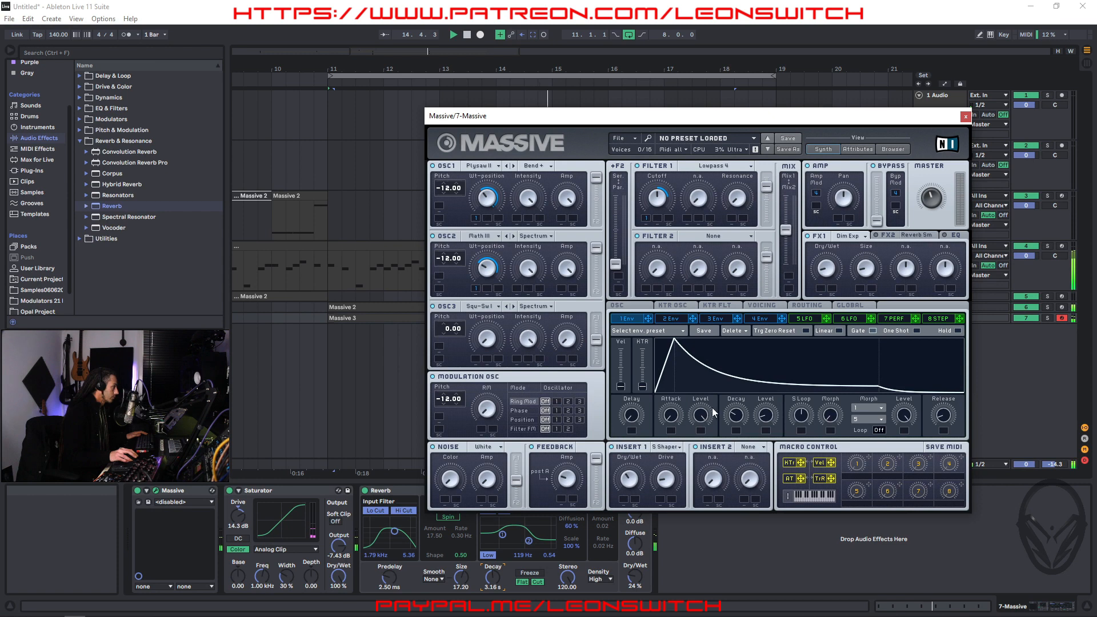
pyautogui.moveTo(704, 415); pyautogui.dragTo(703, 456)
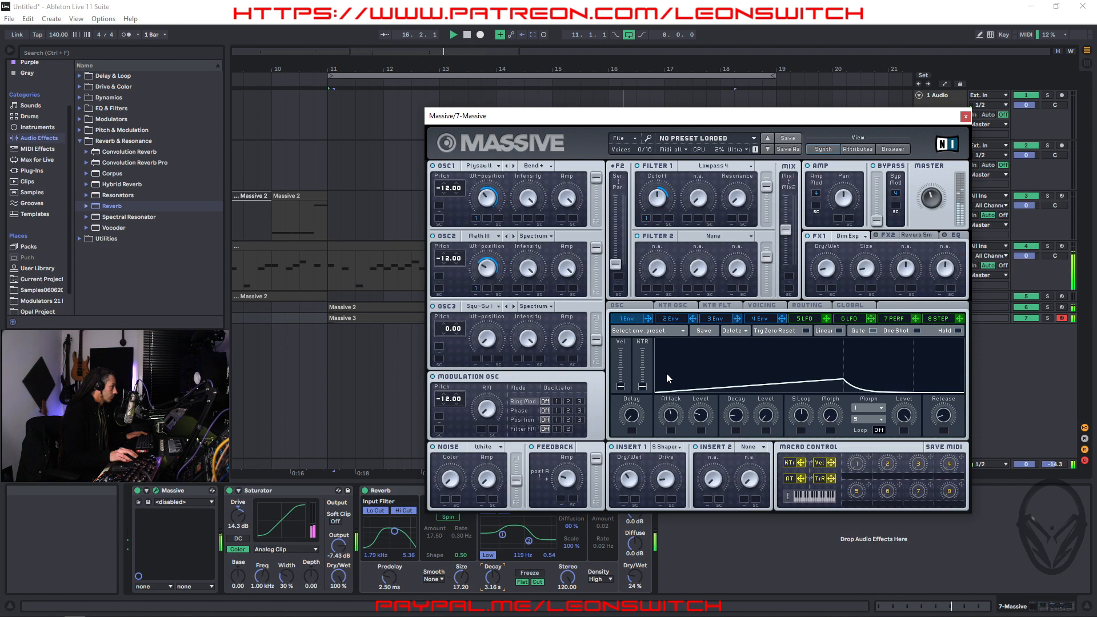
pyautogui.moveTo(694, 383); pyautogui.dragTo(691, 373)
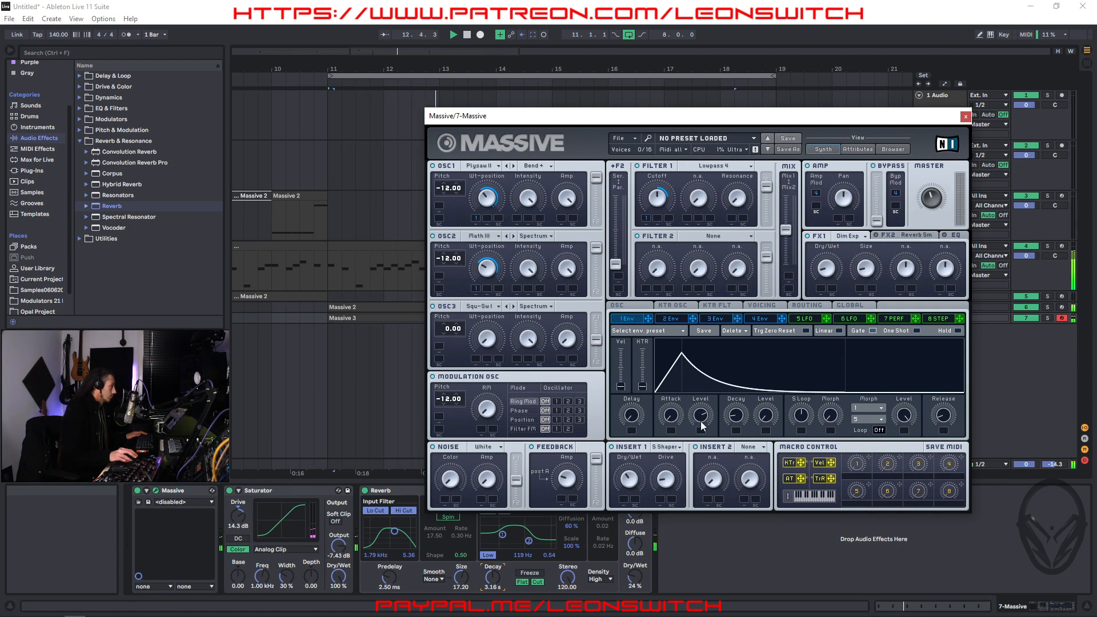
pyautogui.moveTo(676, 421); pyautogui.dragTo(676, 452)
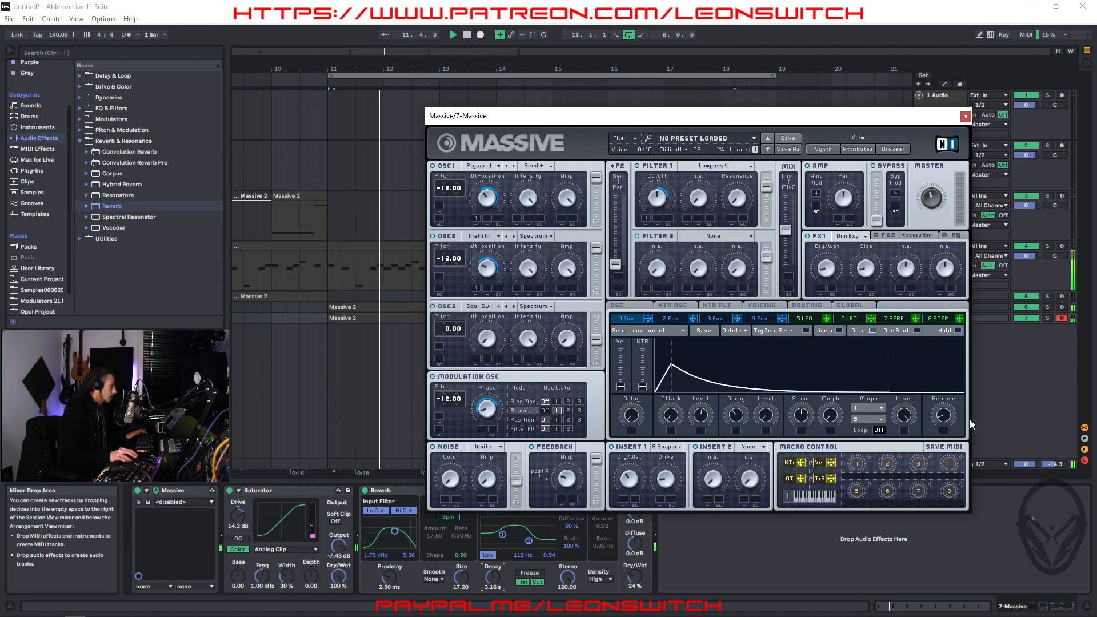
pyautogui.click(965, 116)
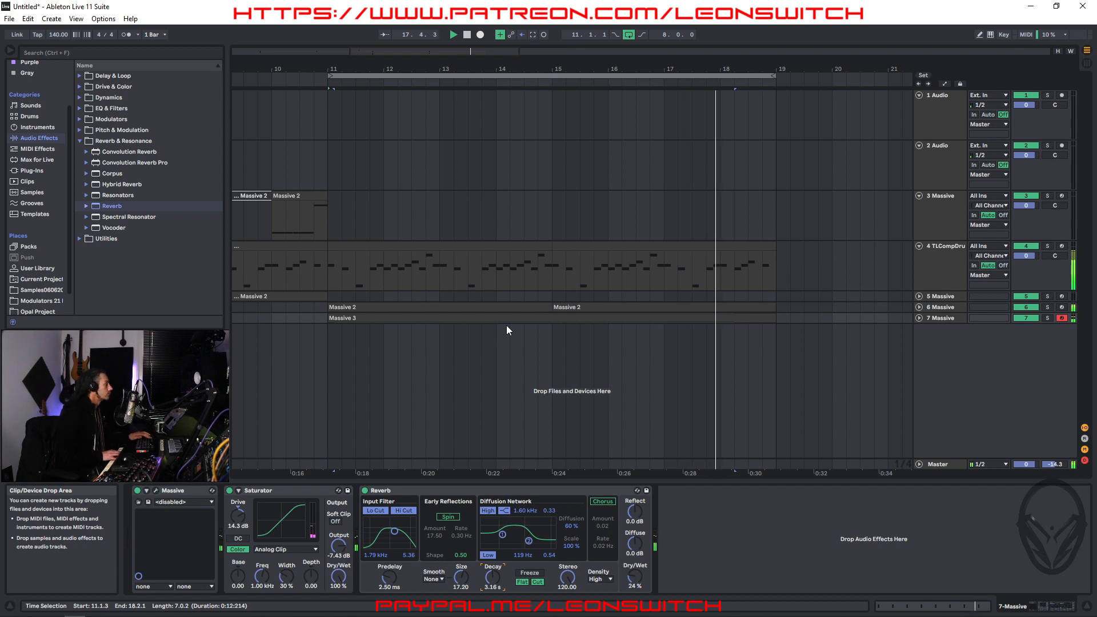
# Overdub F#2 notes on the 7 Massive track across bars 11 to 19 and show the recorded clip's notes
pyautogui.press('F9')
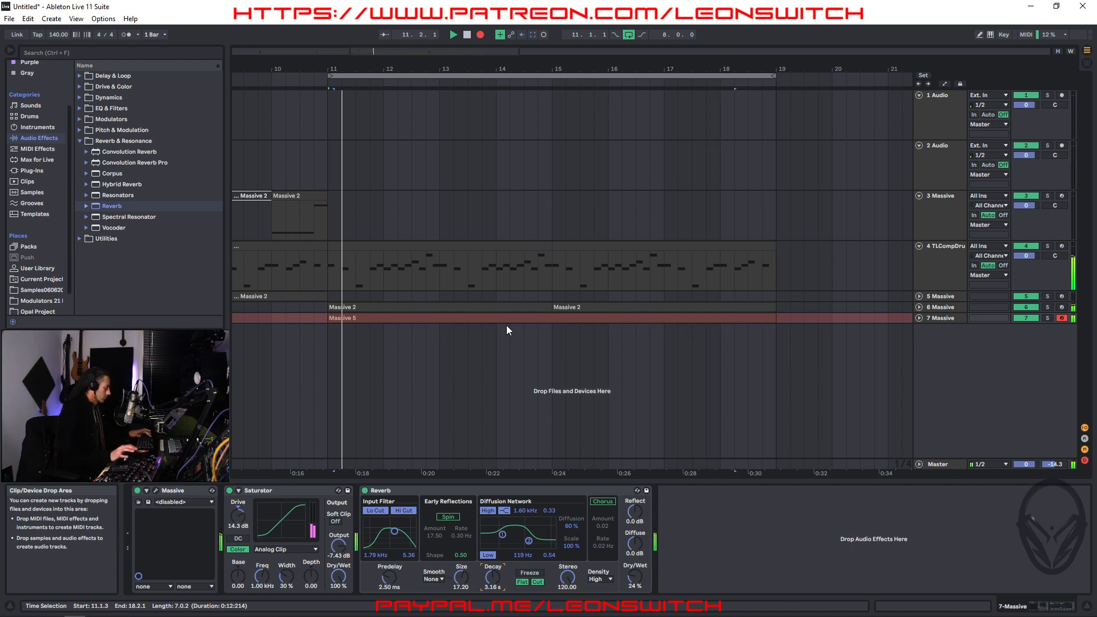
pyautogui.press('F9')
pyautogui.doubleClick(537, 314)
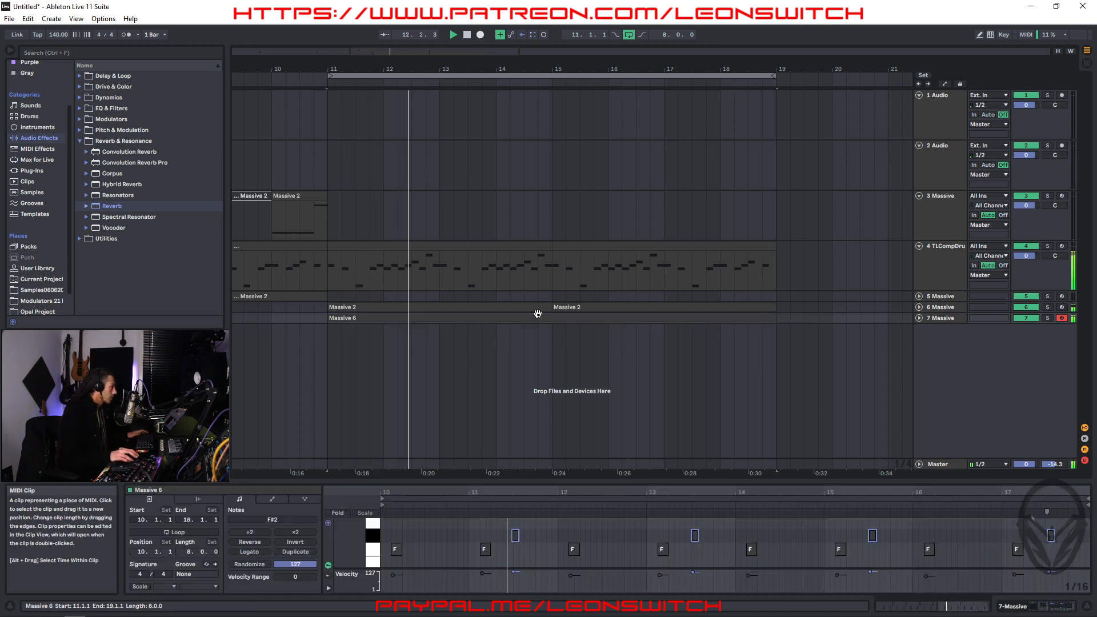
# Set the Massive 6 clip's grid to a fixed 1/8 and quantize its F#2 notes
pyautogui.rightClick(603, 537)
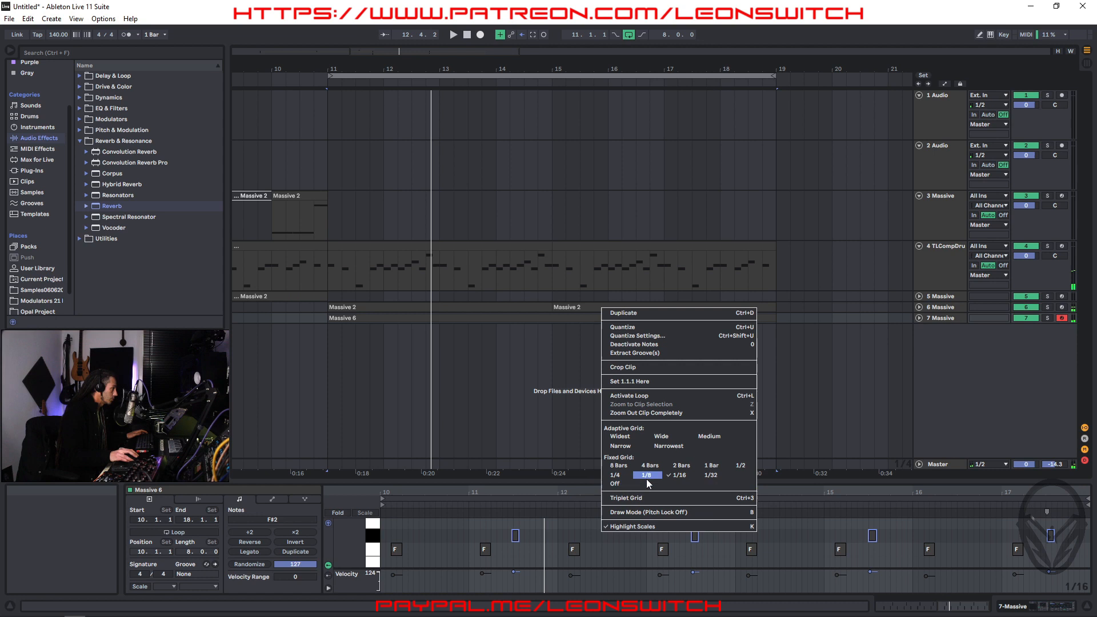
pyautogui.click(646, 477)
pyautogui.rightClick(626, 543)
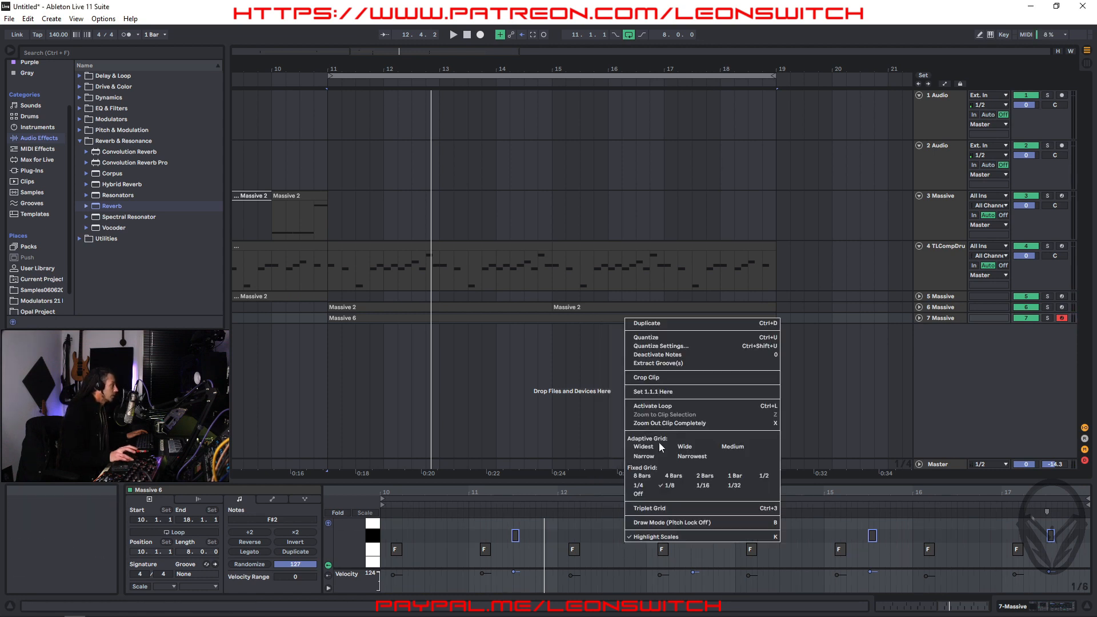
pyautogui.click(691, 338)
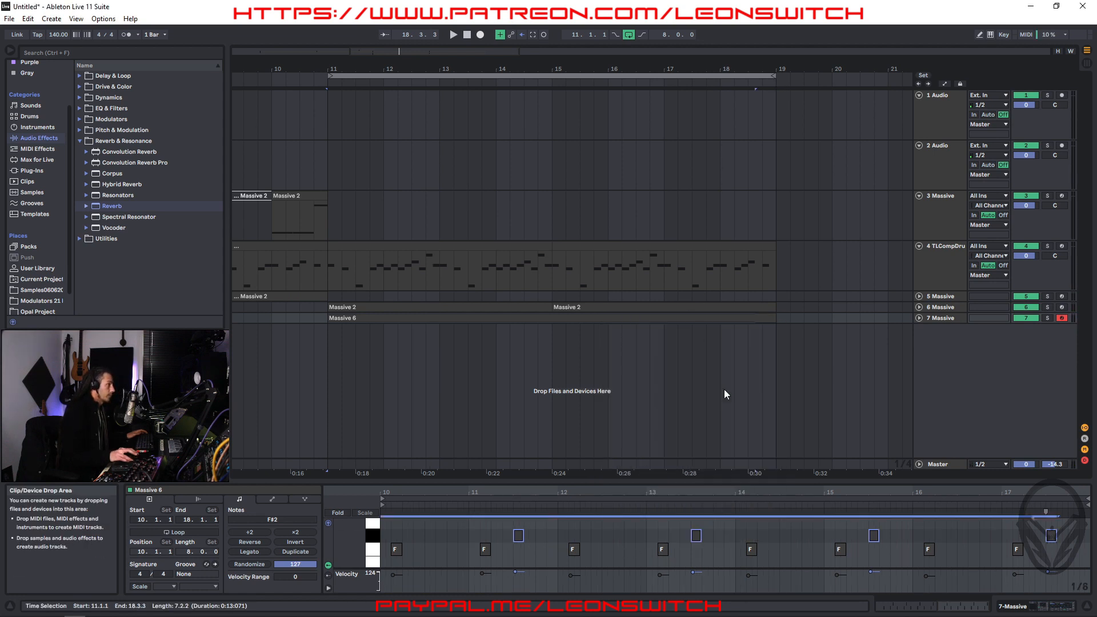
# Copy the F#2 notes to D#2 one beat later in the Massive 6 clip and play the loop
pyautogui.press('space')
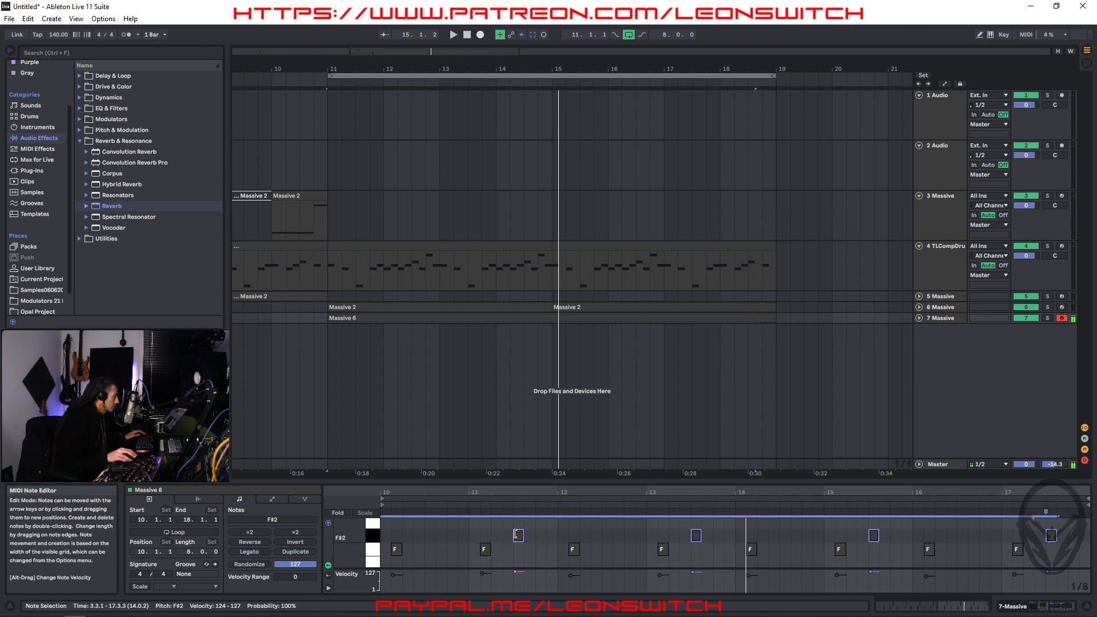
pyautogui.moveTo(518, 536); pyautogui.dragTo(544, 567)
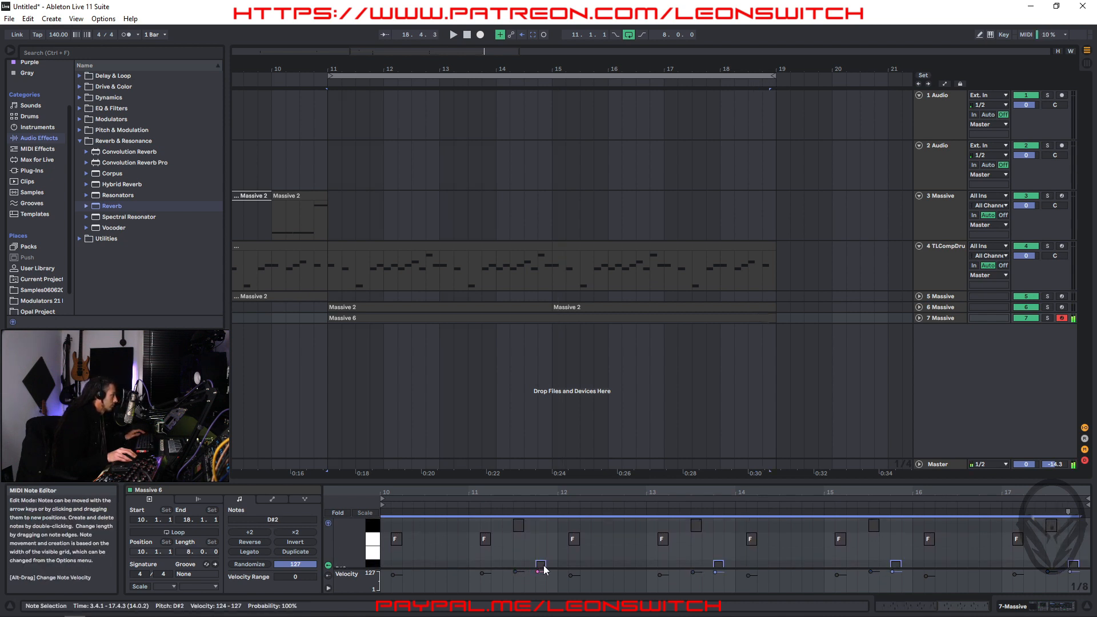
pyautogui.press('space')
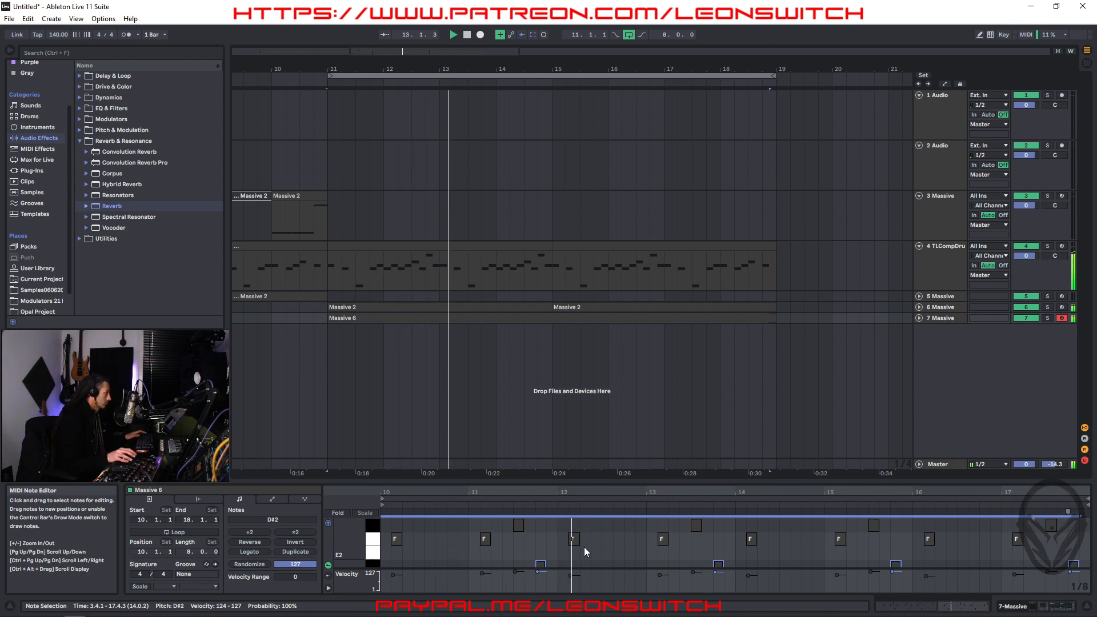
# Delete the first and third D#2 notes from the Massive 6 clip and play the loop again
pyautogui.click(624, 548)
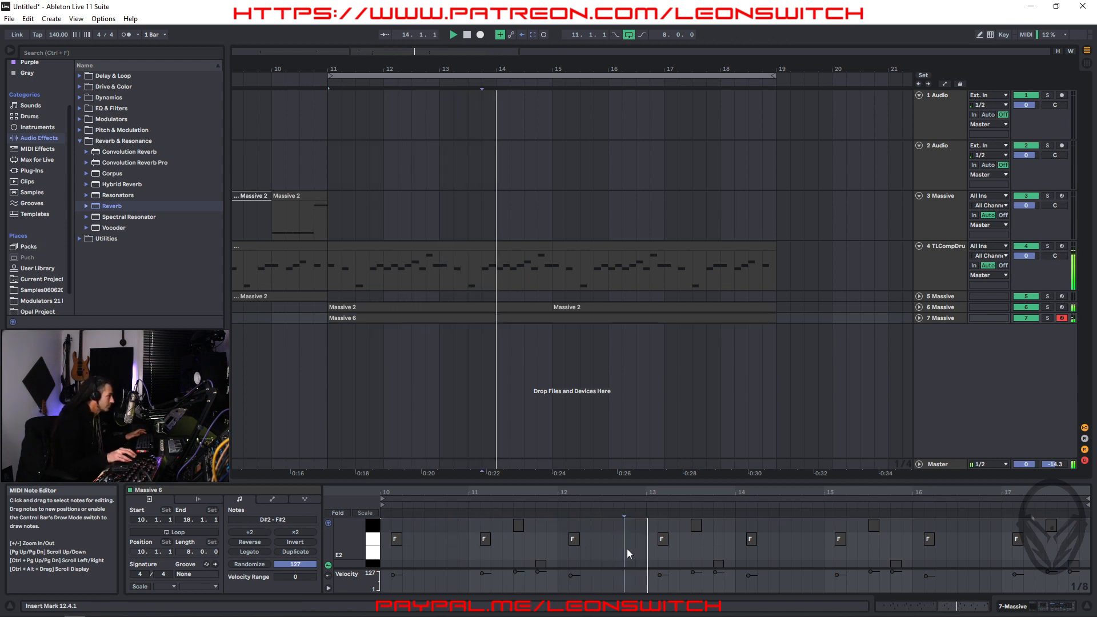
pyautogui.click(538, 565)
pyautogui.press('space')
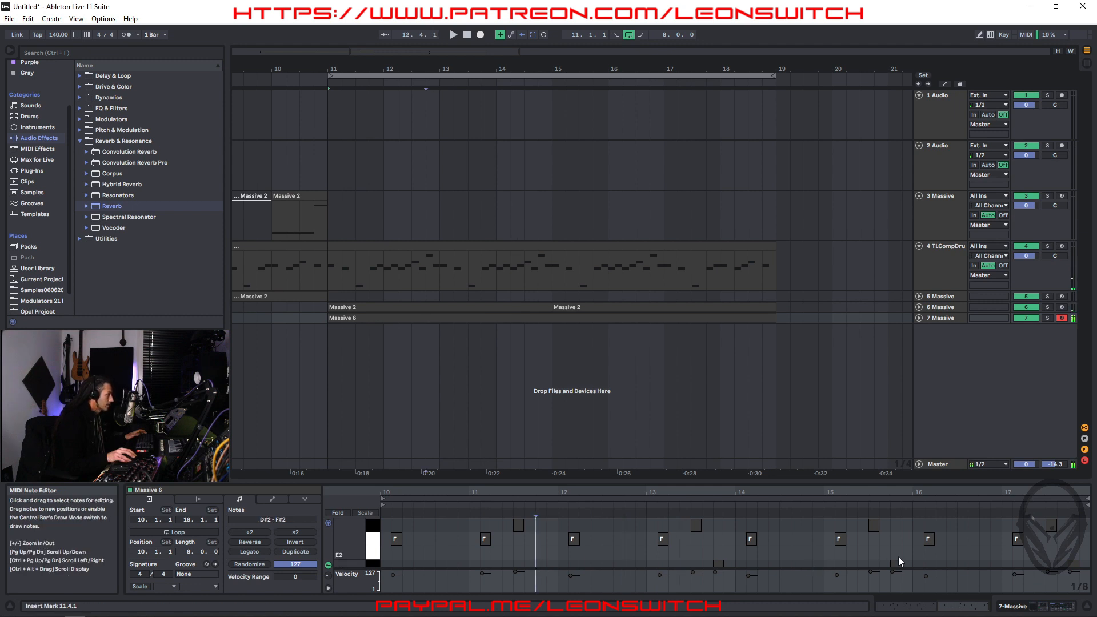
pyautogui.click(894, 537)
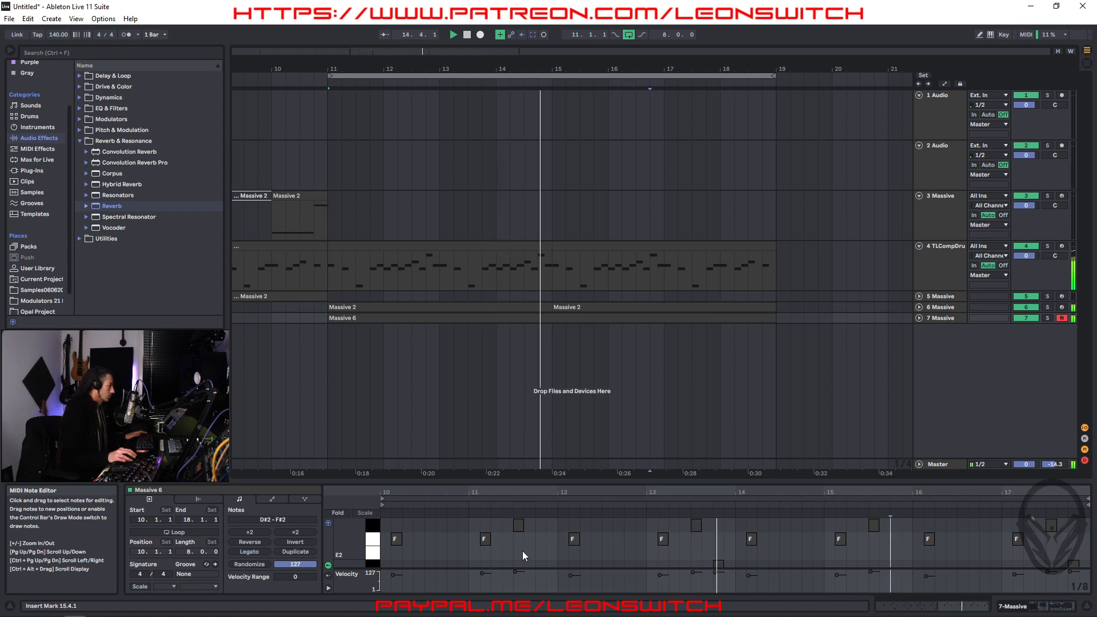
# Extend the arrangement loop back to bar 3 for a 16-bar length and play it from the start
pyautogui.click(965, 374)
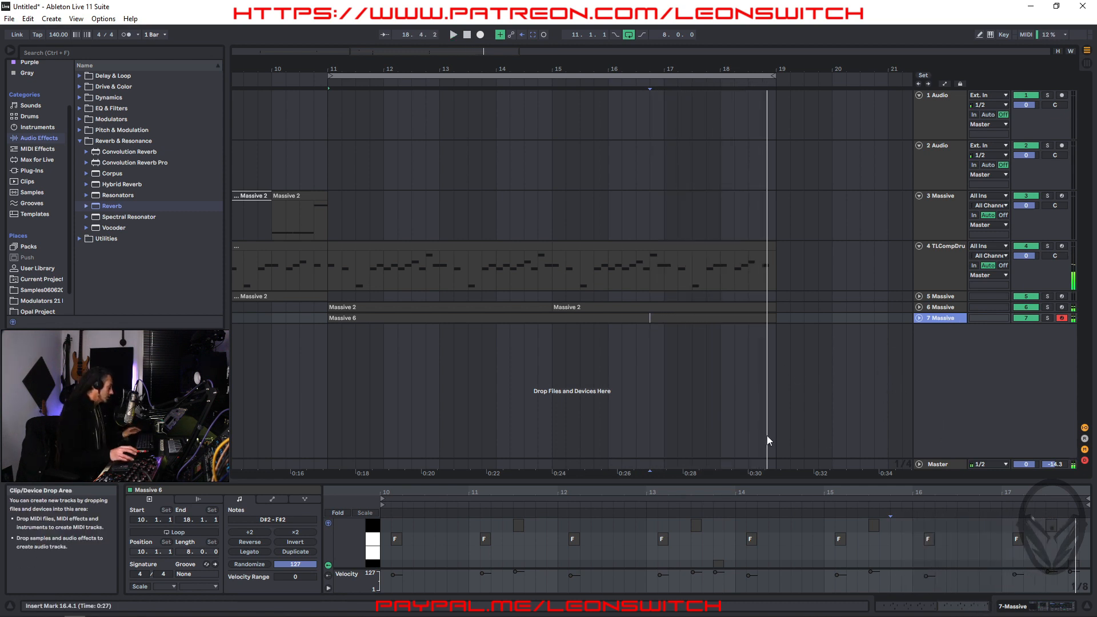
pyautogui.moveTo(565, 419); pyautogui.dragTo(867, 421)
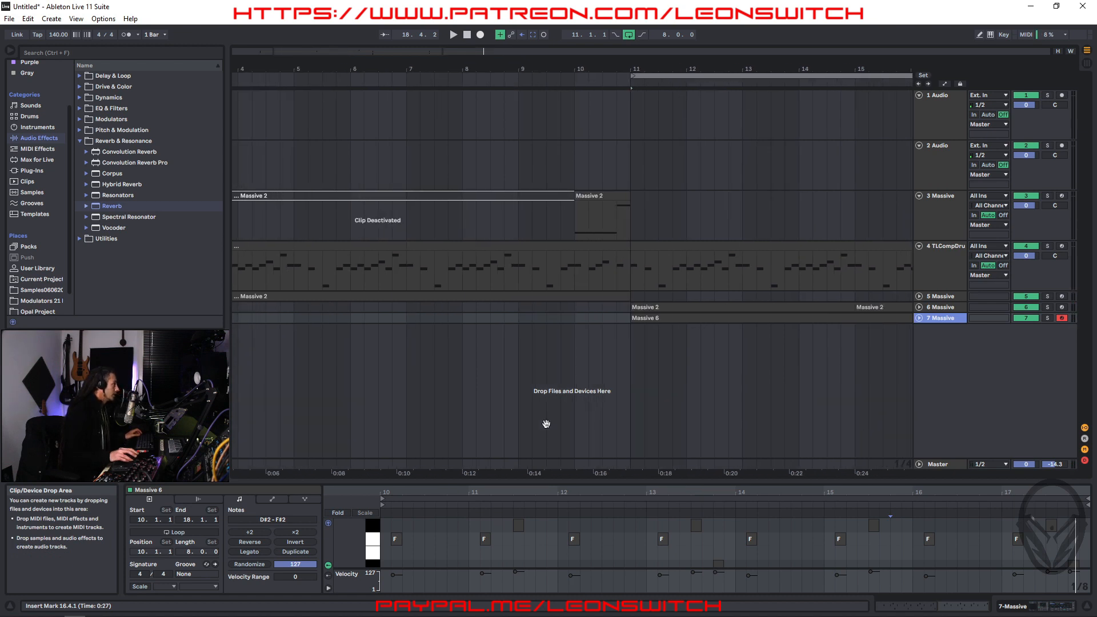
pyautogui.moveTo(549, 425); pyautogui.dragTo(810, 384)
pyautogui.moveTo(809, 165); pyautogui.dragTo(820, 137)
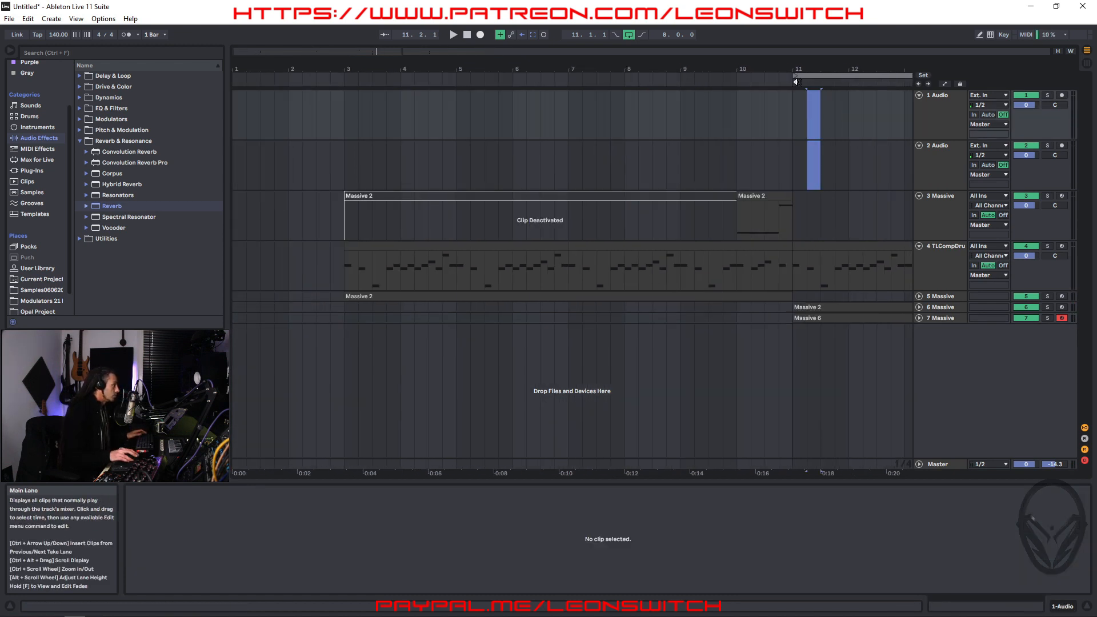
pyautogui.moveTo(797, 76); pyautogui.dragTo(381, 58)
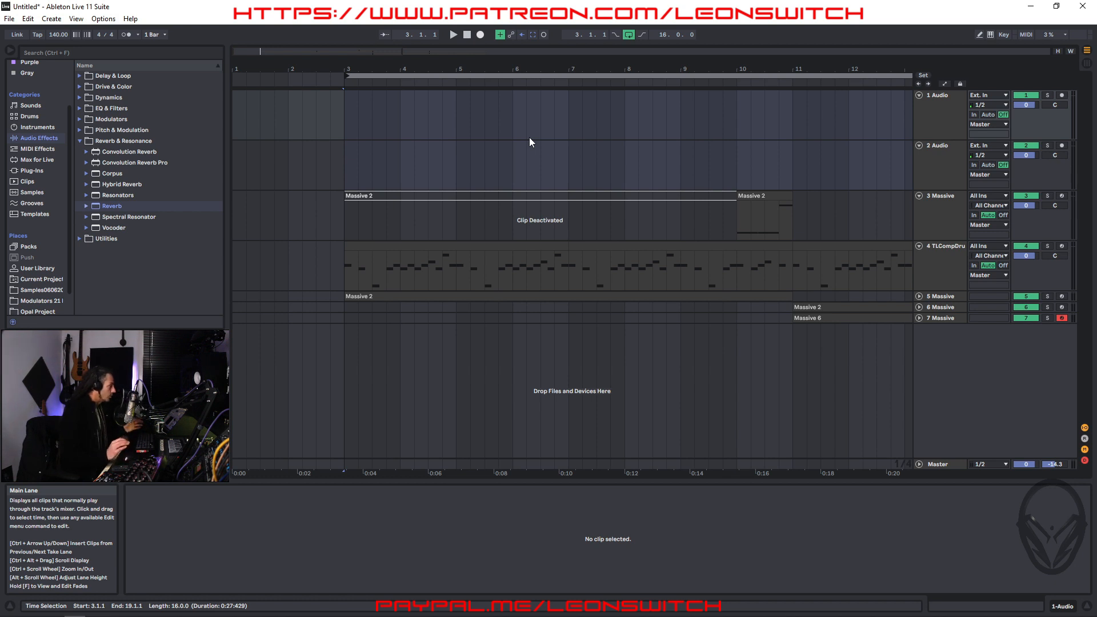
pyautogui.press('space')
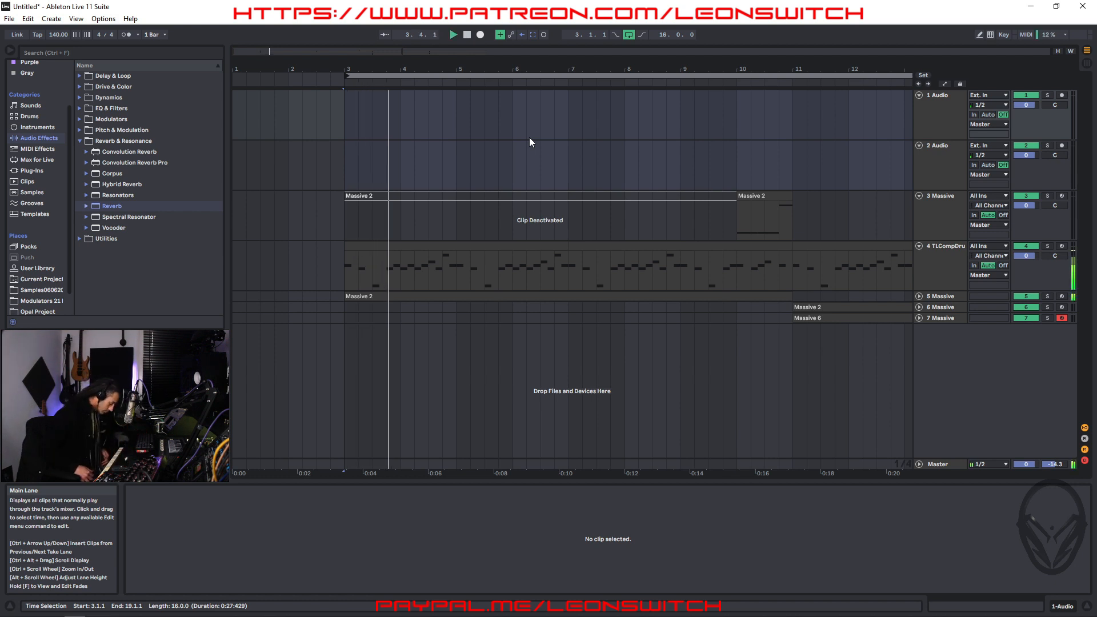